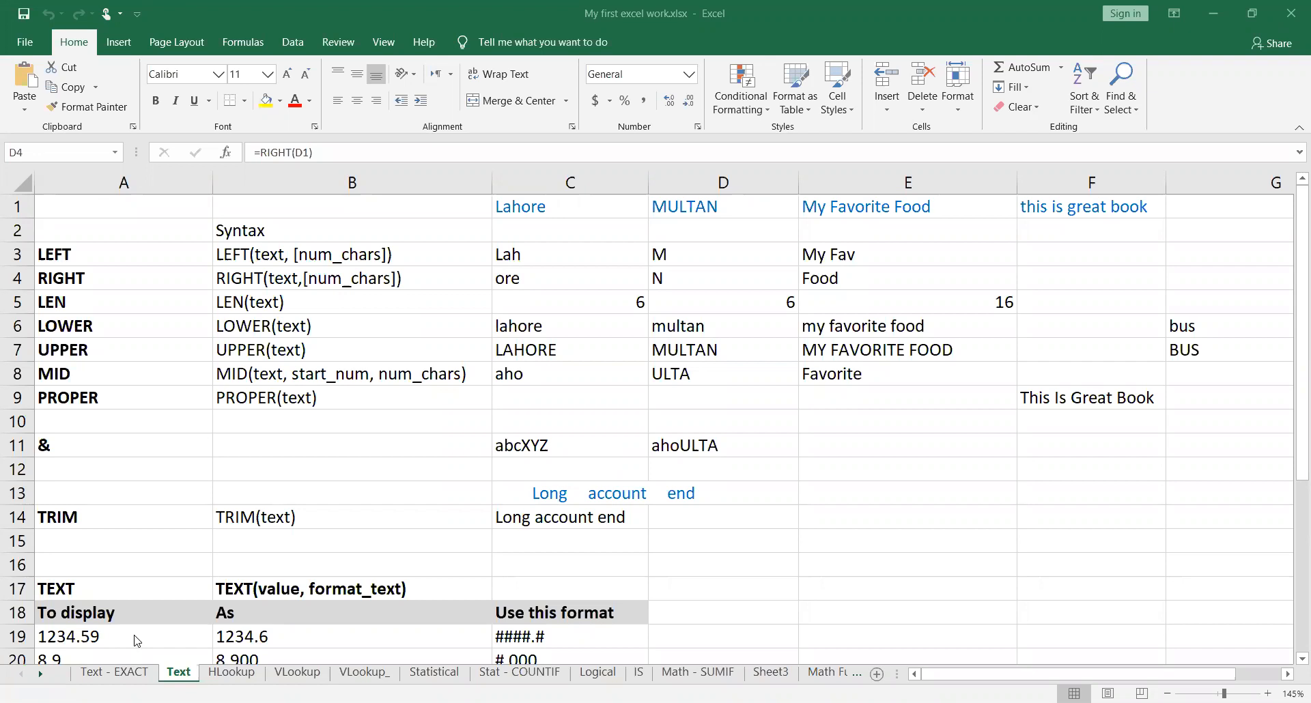
Step: Look at the Text - EXACT worksheet and go back to the Text worksheet
{"action": "left_click", "coordinate": [114, 674]}
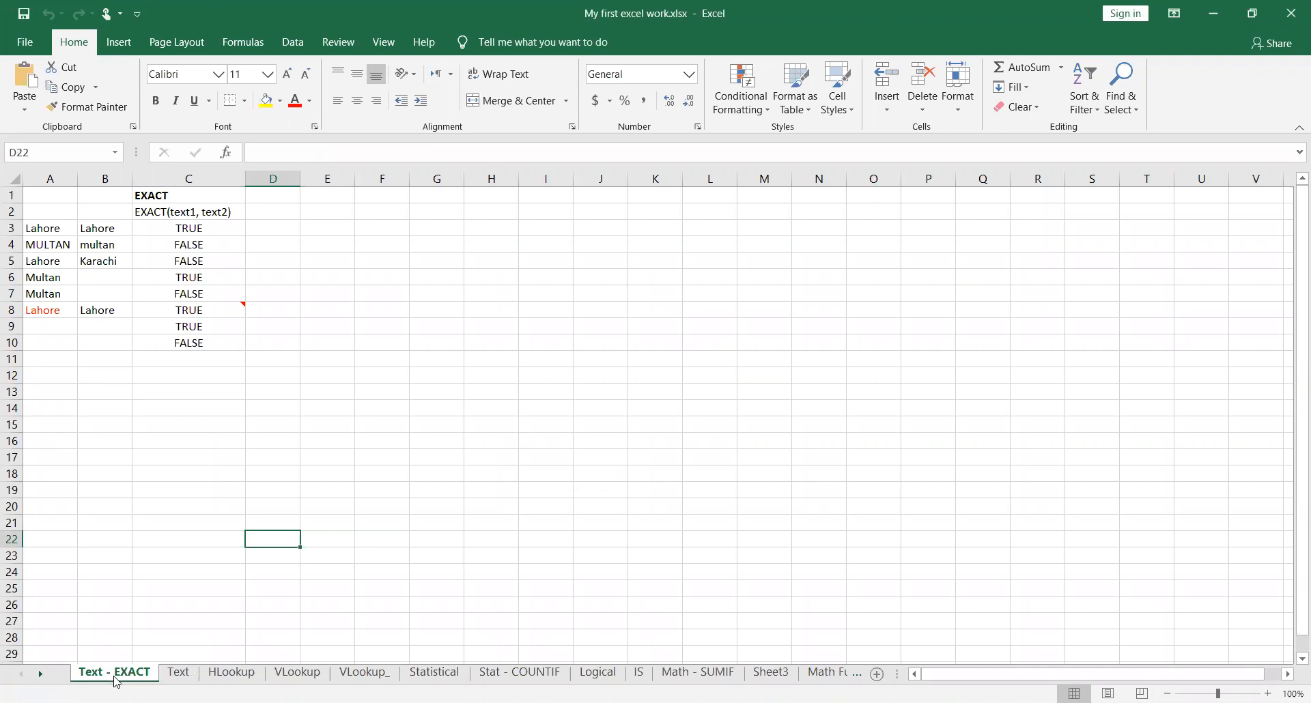
{"action": "left_click", "coordinate": [179, 674]}
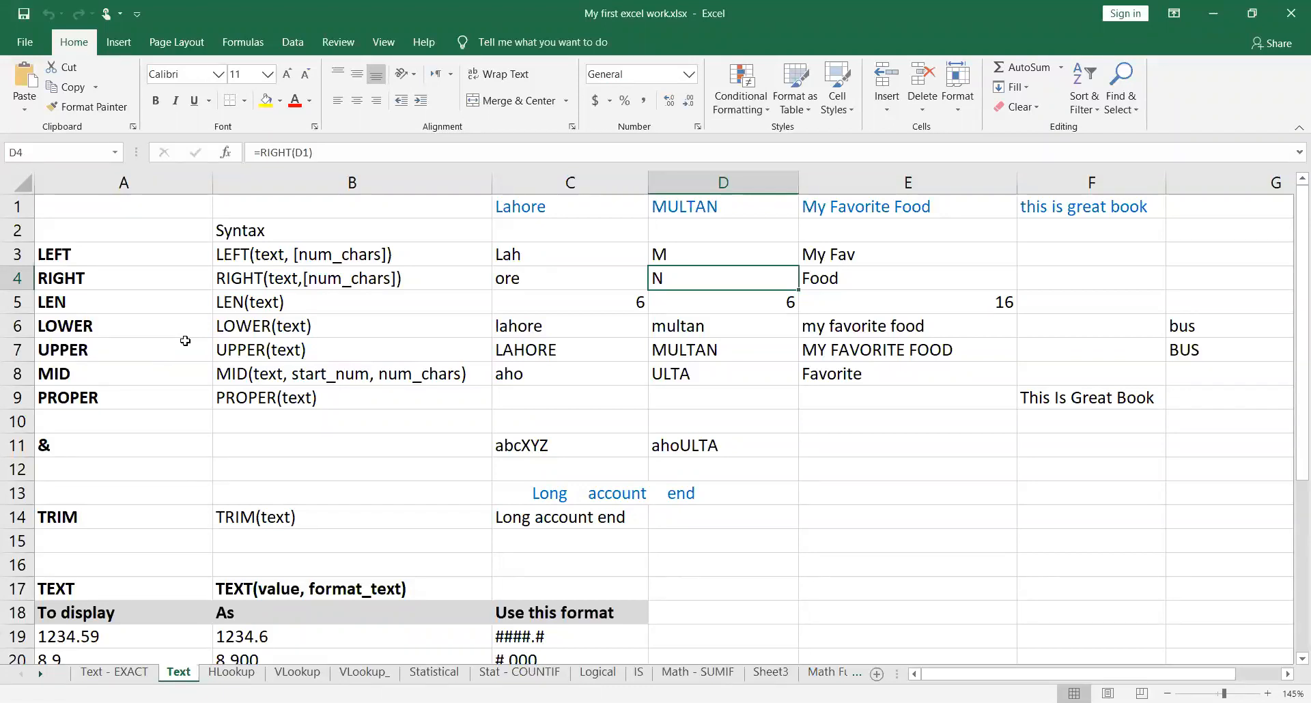
Step: Add a blank worksheet directly after the HLookup sheet and widen its column A
{"action": "left_click", "coordinate": [232, 672]}
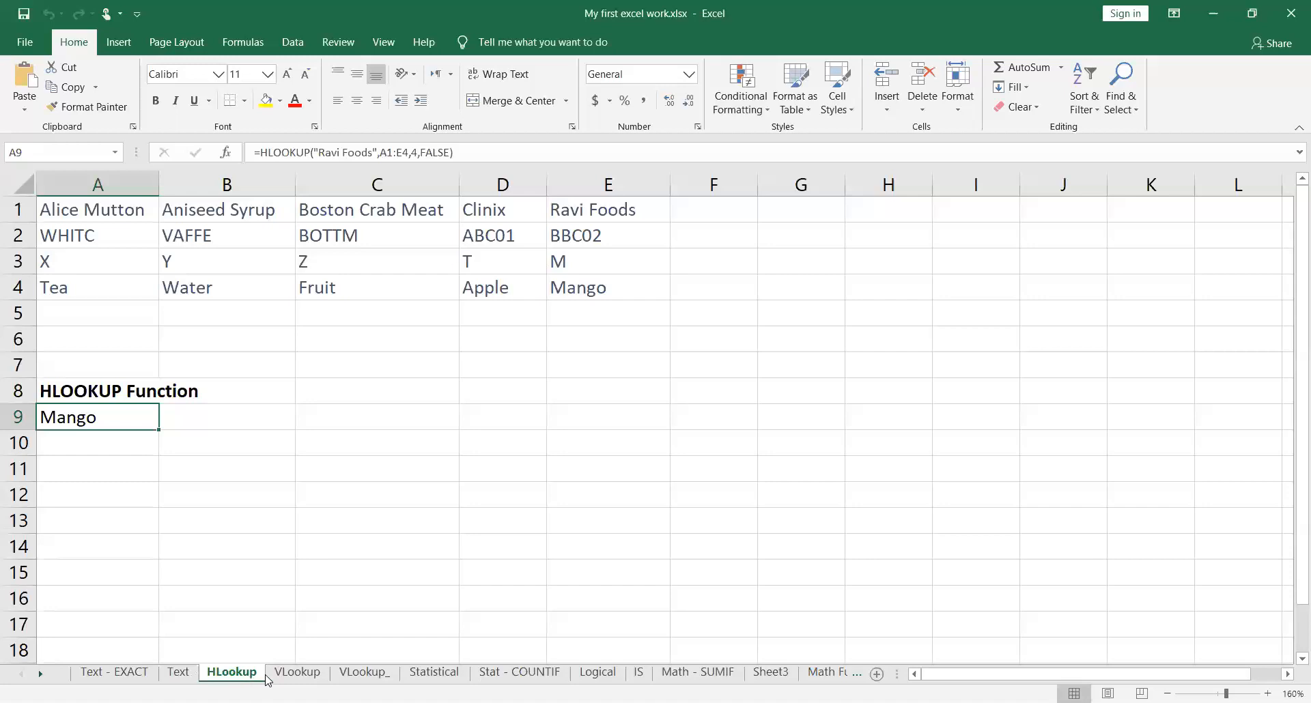
{"action": "left_click", "coordinate": [877, 674]}
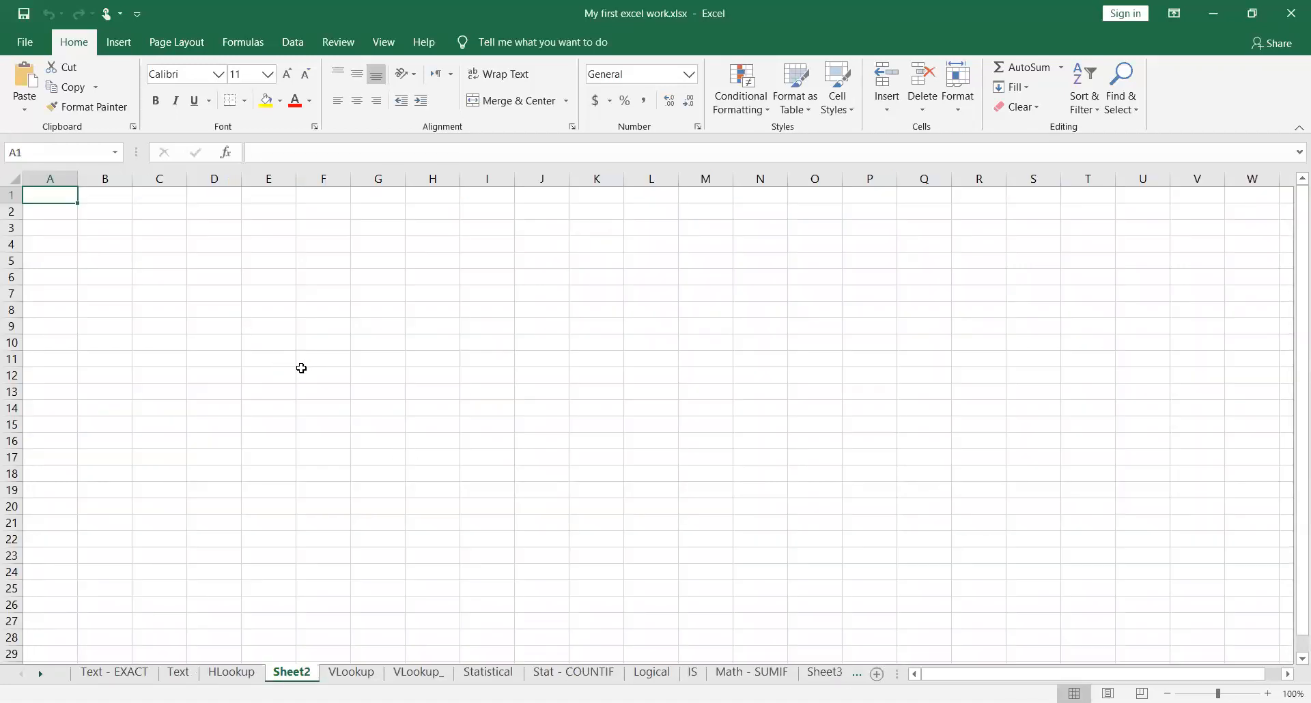
{"action": "scroll", "coordinate": [301, 368], "scroll_direction": "up", "scroll_amount": 9}
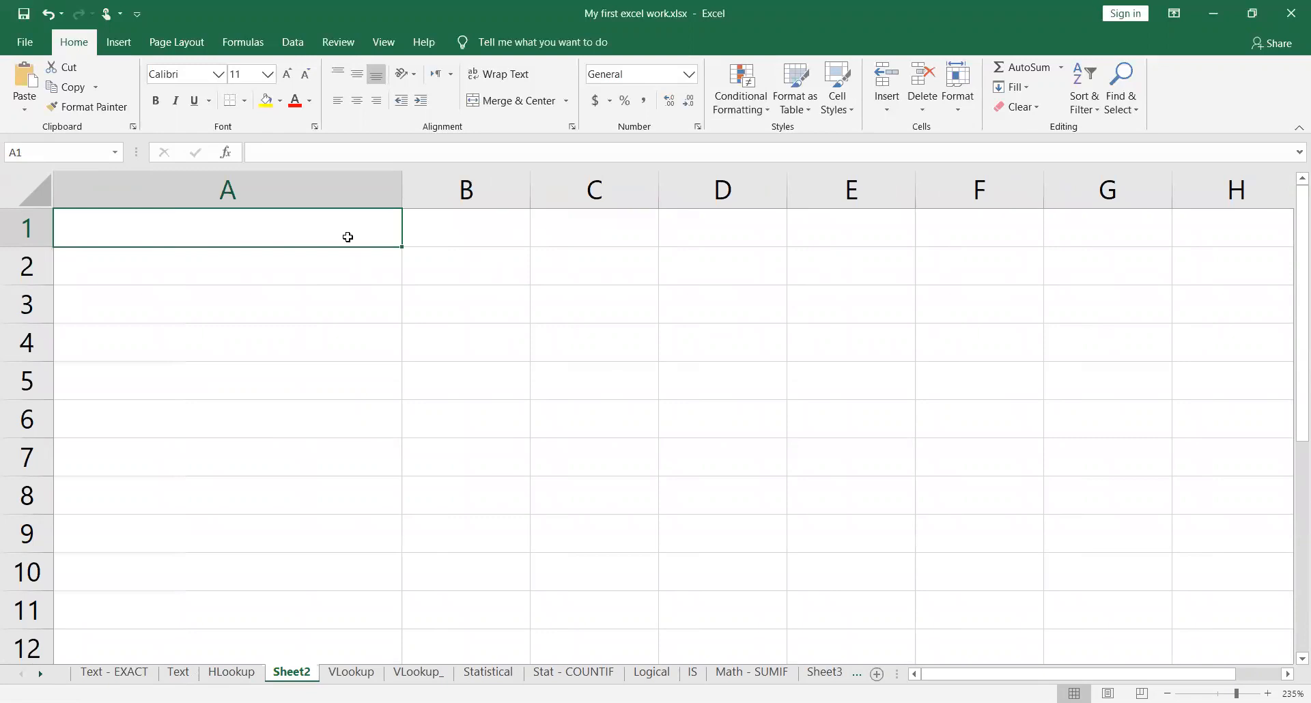
Step: Enter the sentence "My favorite province is Punjab" in cell A1 of the new sheet
{"action": "type", "text": "My f"}
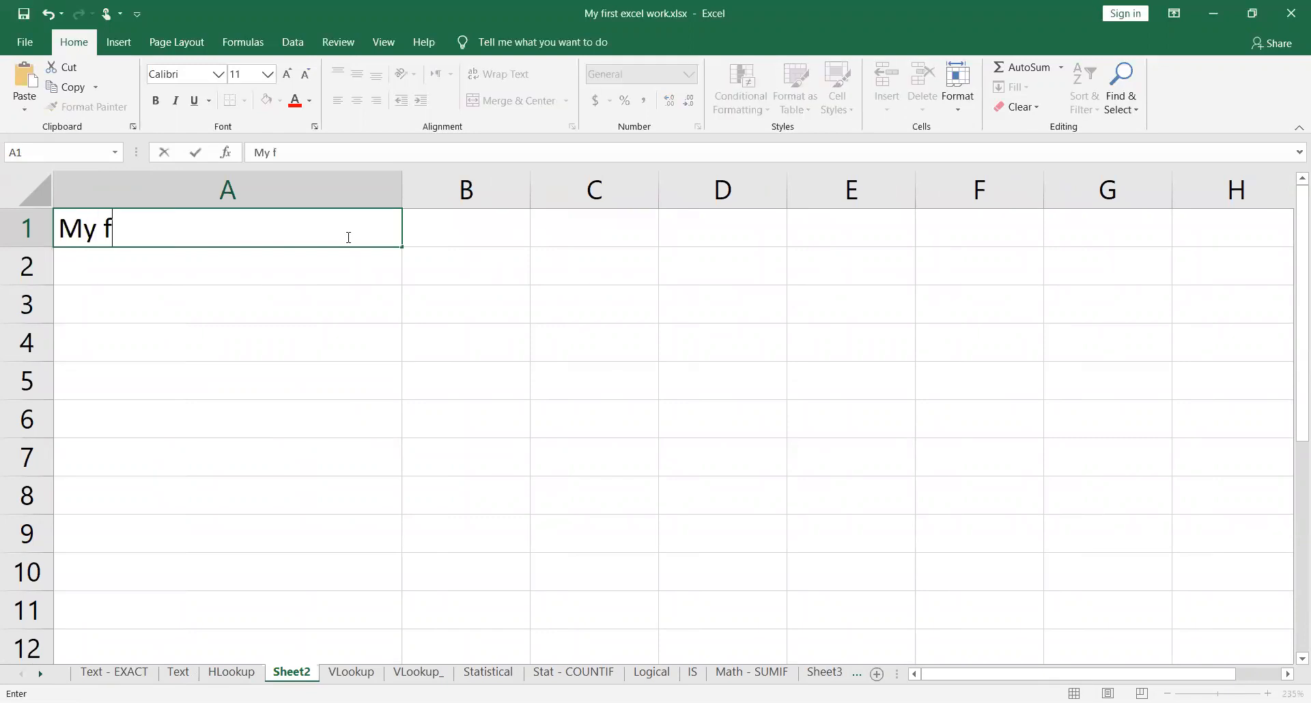
{"action": "type", "text": "avorite "}
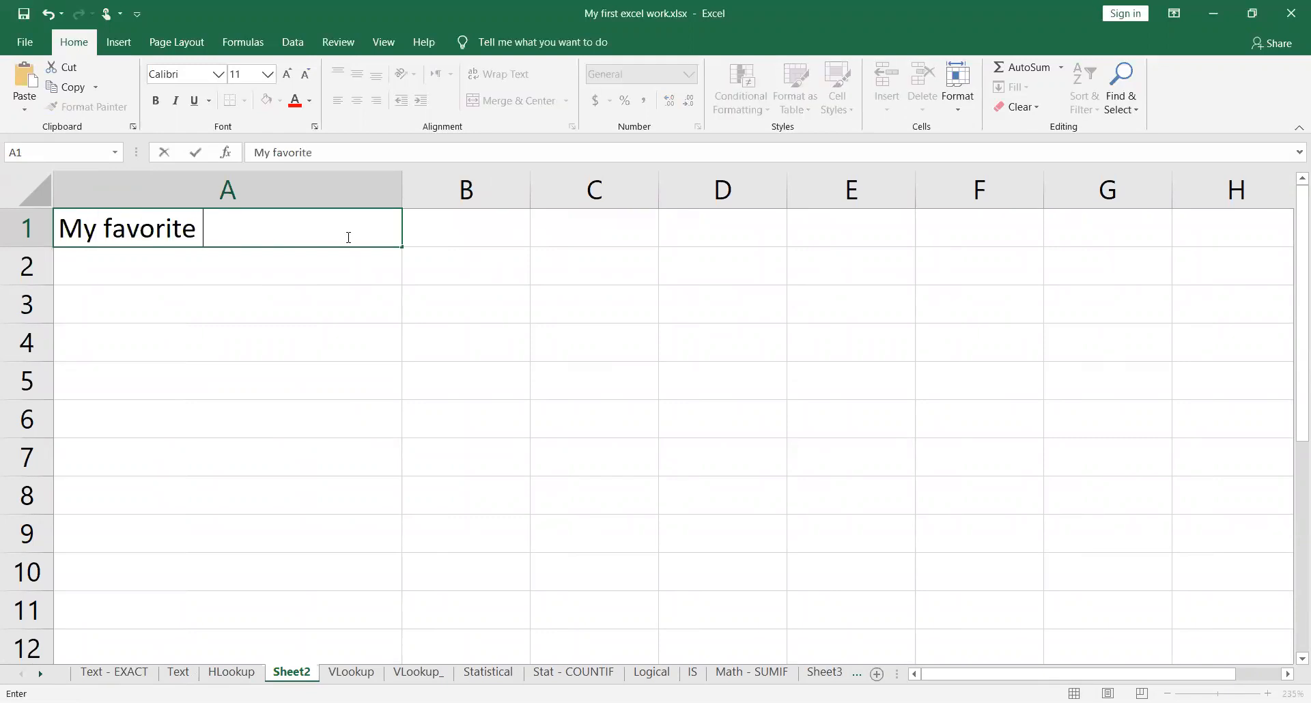
{"action": "type", "text": "food is"}
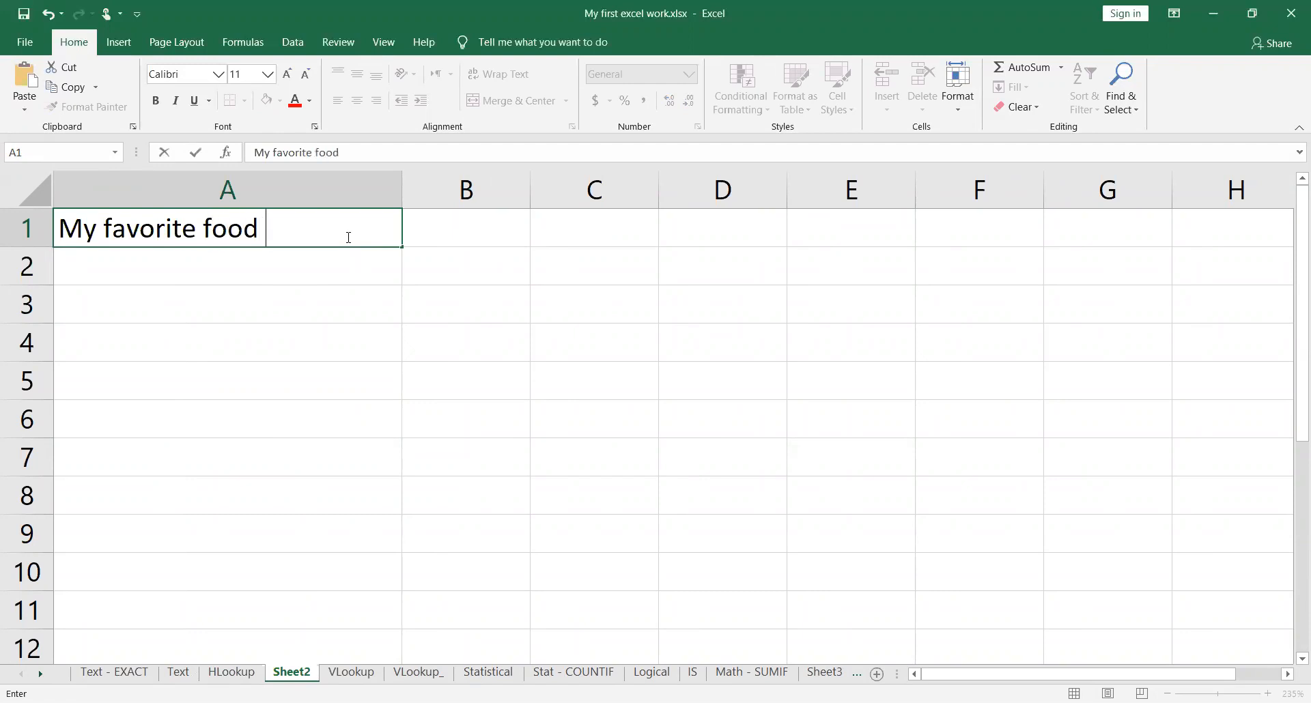
{"action": "key", "text": "BackSpace"}
{"action": "key", "text": "BackSpace"}
{"action": "key", "text": "BackSpace"}
{"action": "key", "text": "BackSpace"}
{"action": "key", "text": "BackSpace"}
{"action": "key", "text": "BackSpace"}
{"action": "key", "text": "BackSpace"}
{"action": "key", "text": "BackSpace"}
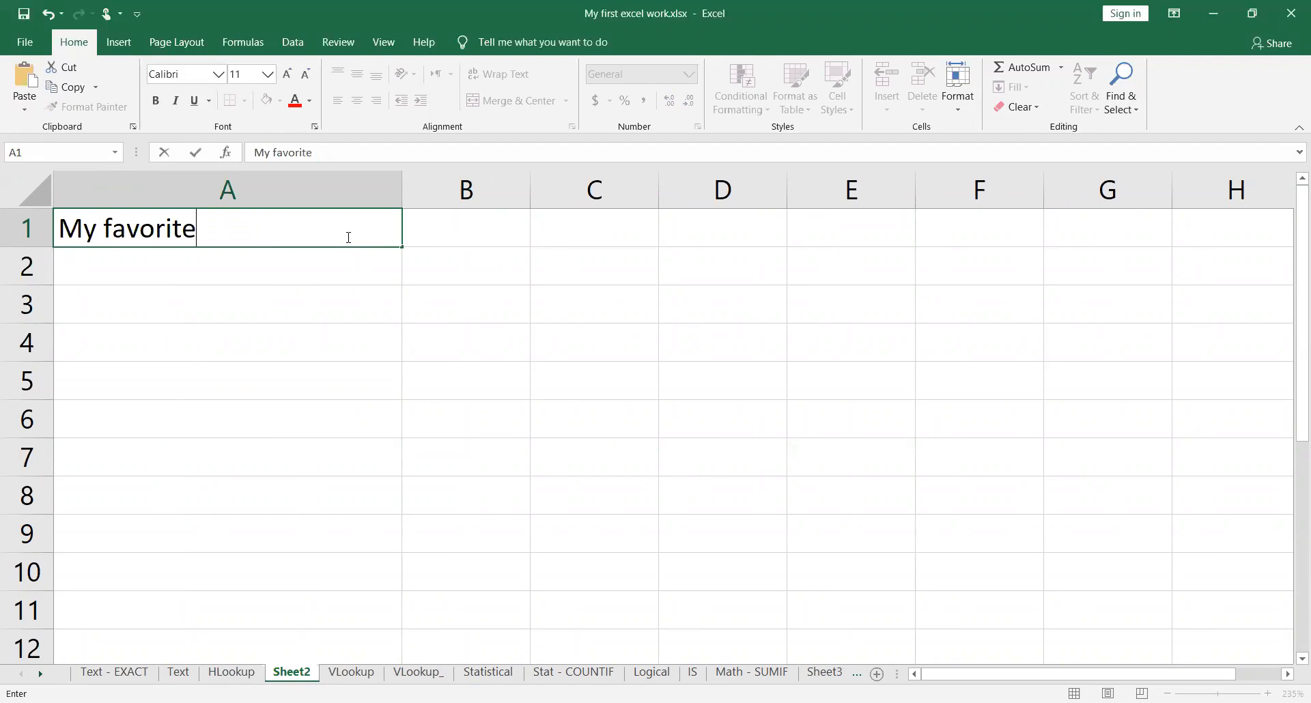
{"action": "type", "text": "province is Punjab"}
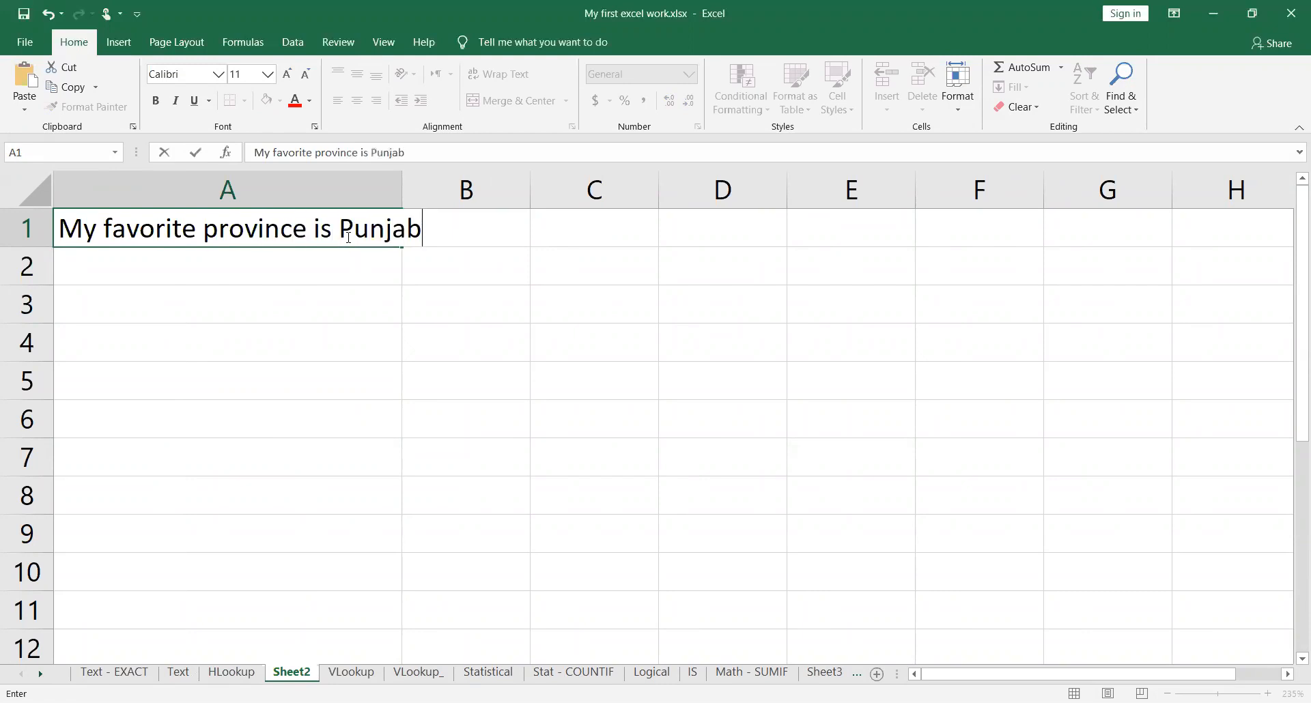
{"action": "key", "text": "Return"}
Step: Enter the formula =RIGHT(A1,6) in cell C1 to extract the last six characters of the sentence
{"action": "key", "text": "Up"}
{"action": "key", "text": "Right"}
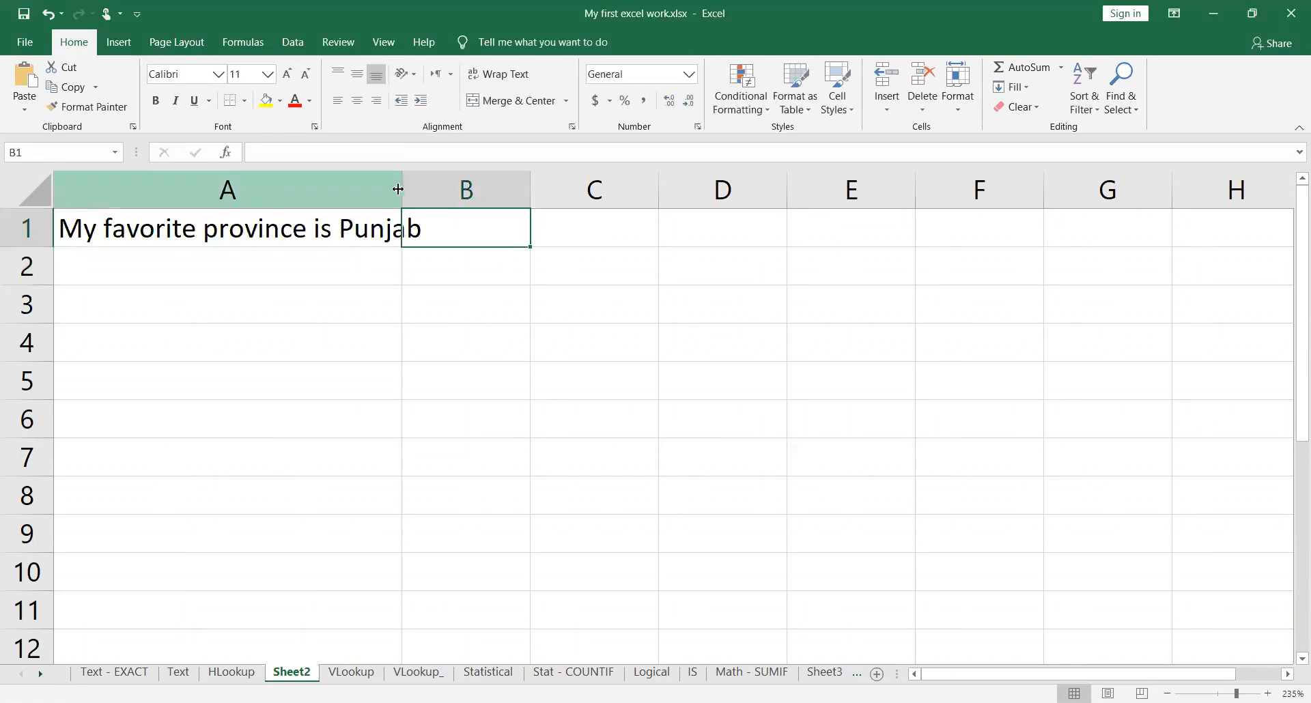
{"action": "left_click", "coordinate": [606, 228]}
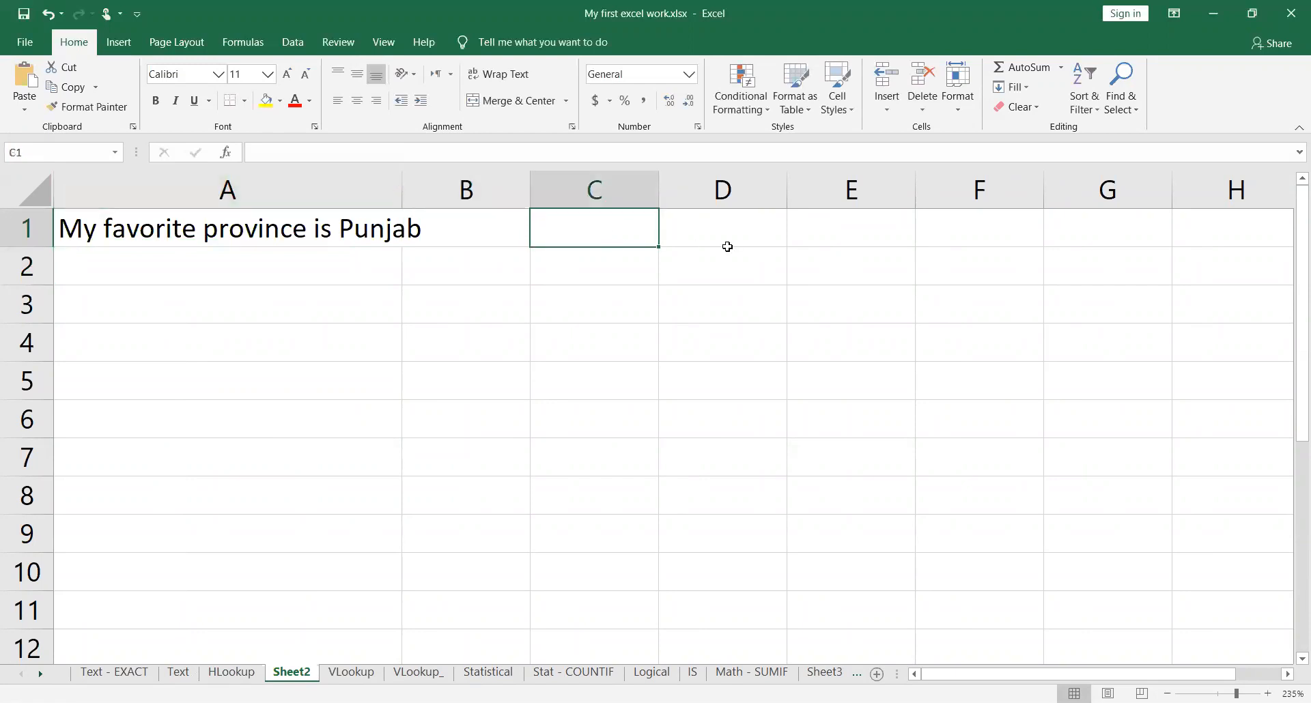
{"action": "type", "text": "="}
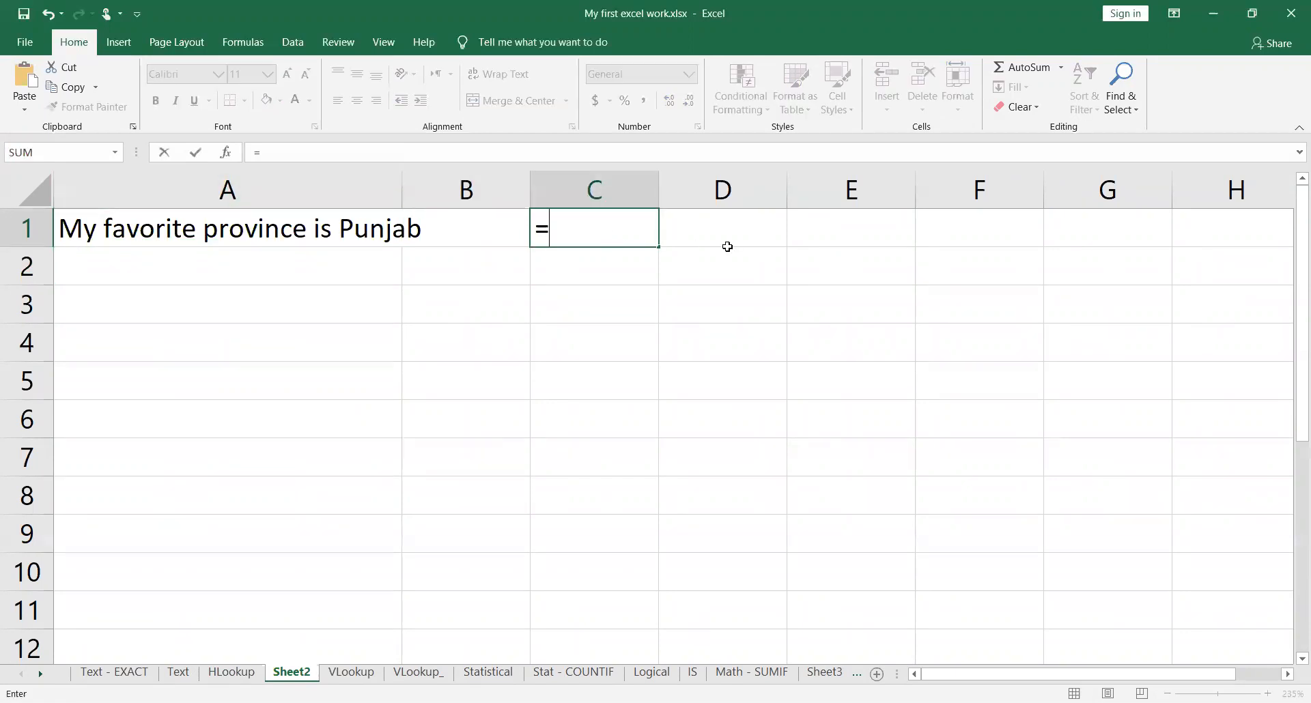
{"action": "type", "text": "Rig"}
{"action": "key", "text": "Tab"}
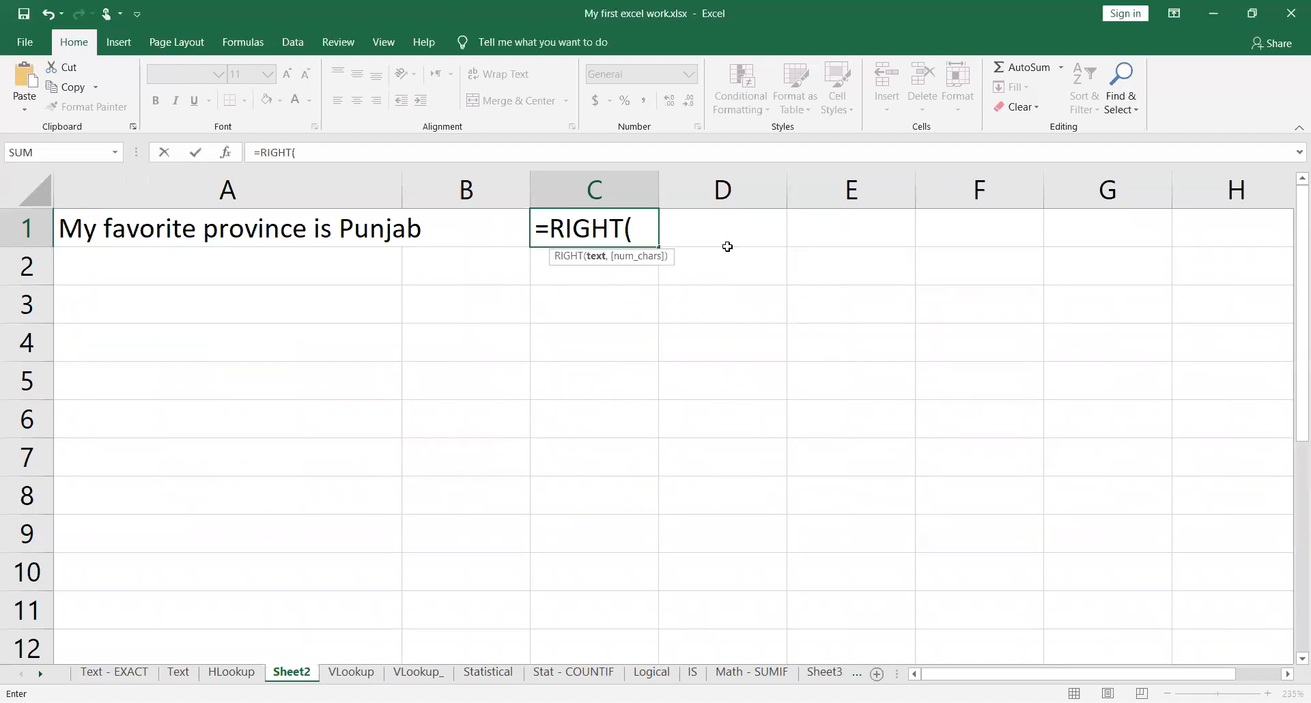
{"action": "type", "text": "A1,"}
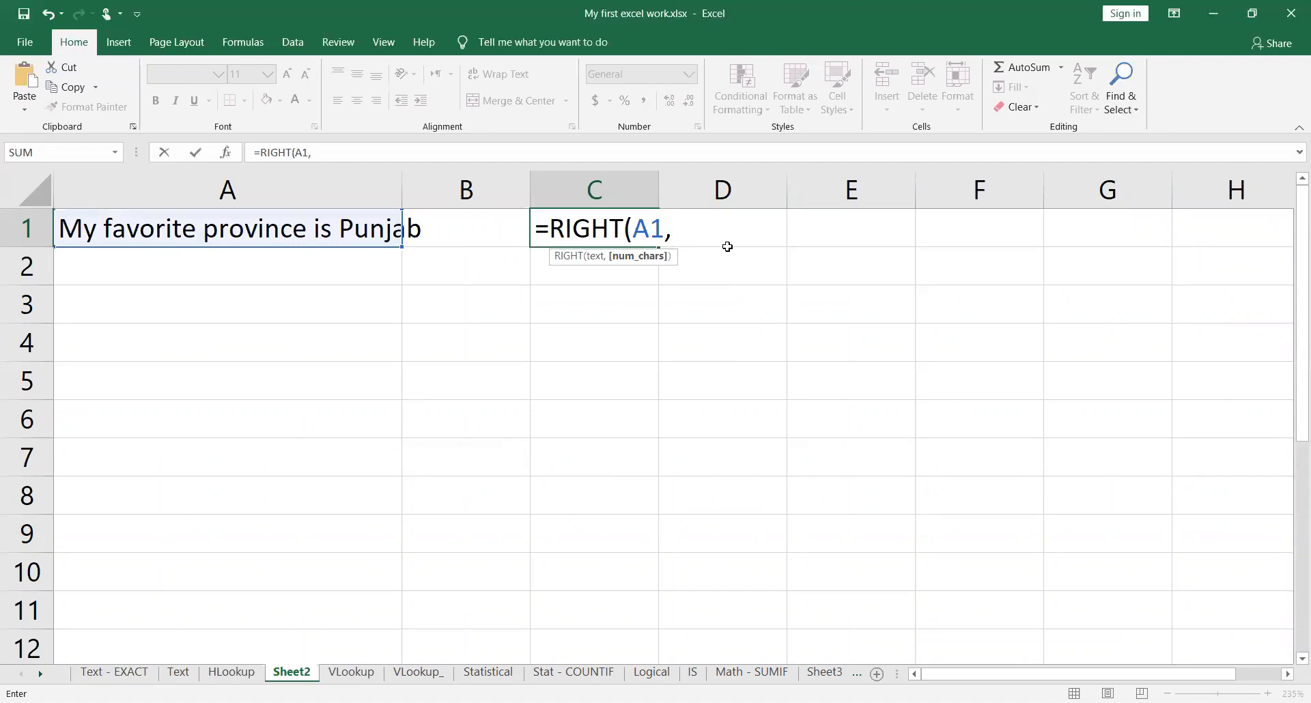
{"action": "type", "text": "6)"}
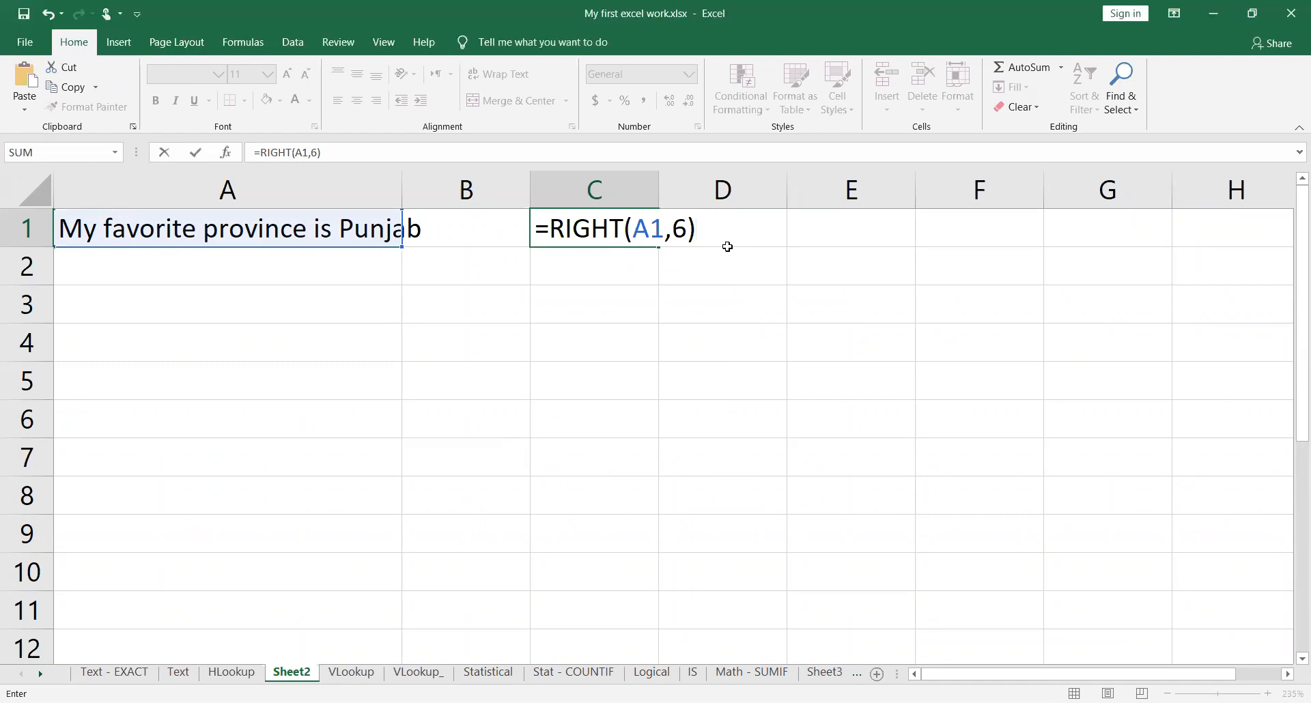
{"action": "key", "text": "Return"}
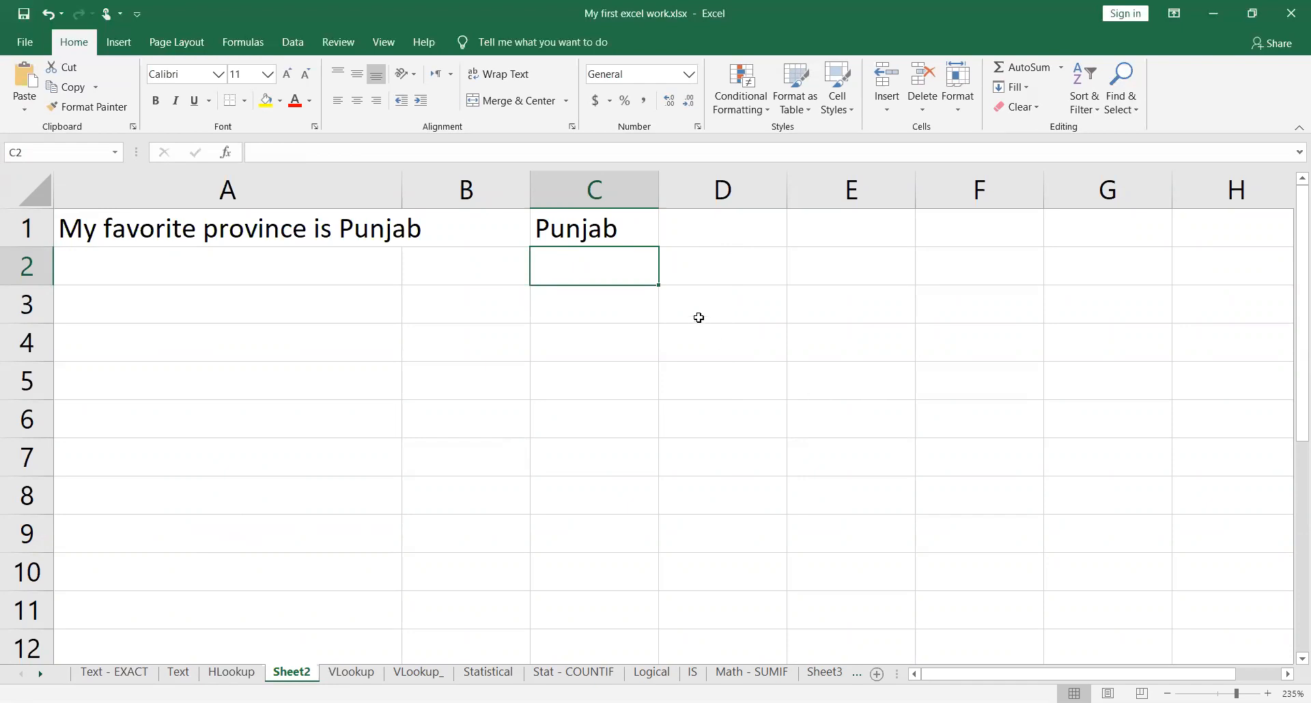
Step: Enter the formula =LEN(A1) in cell D1 to count the characters of the sentence
{"action": "left_click", "coordinate": [733, 226]}
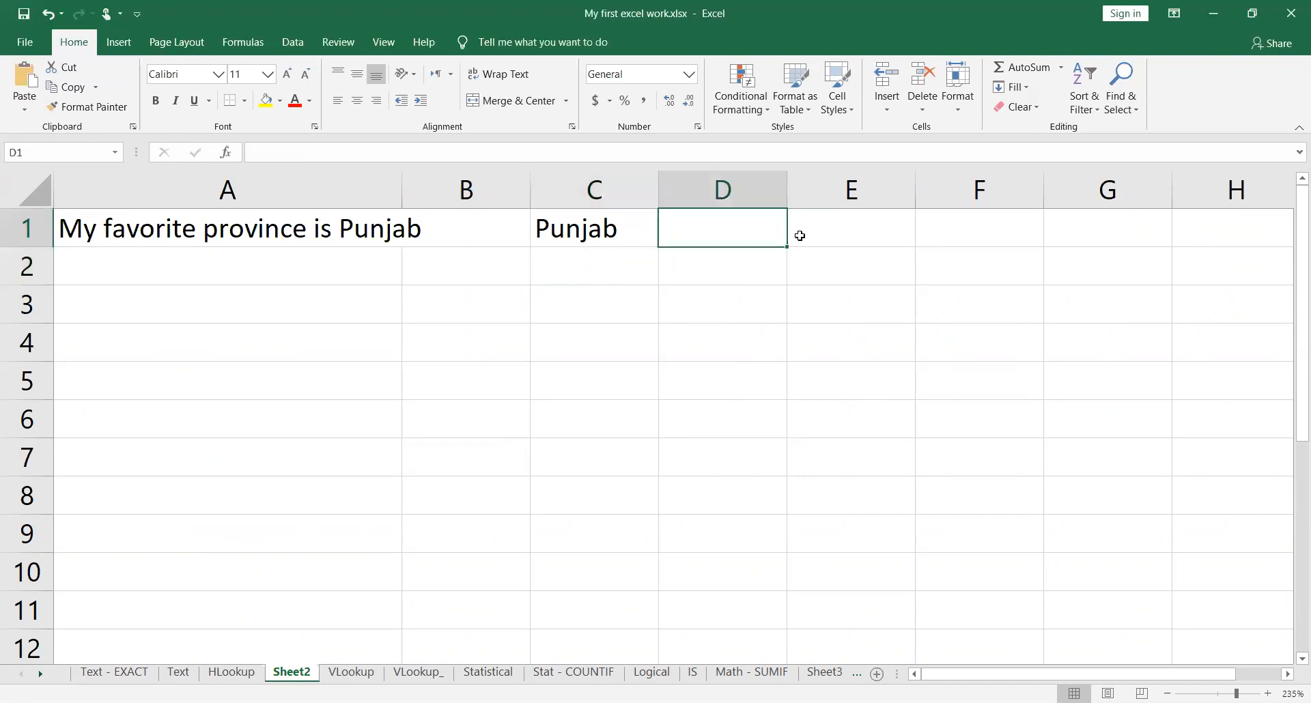
{"action": "type", "text": "="}
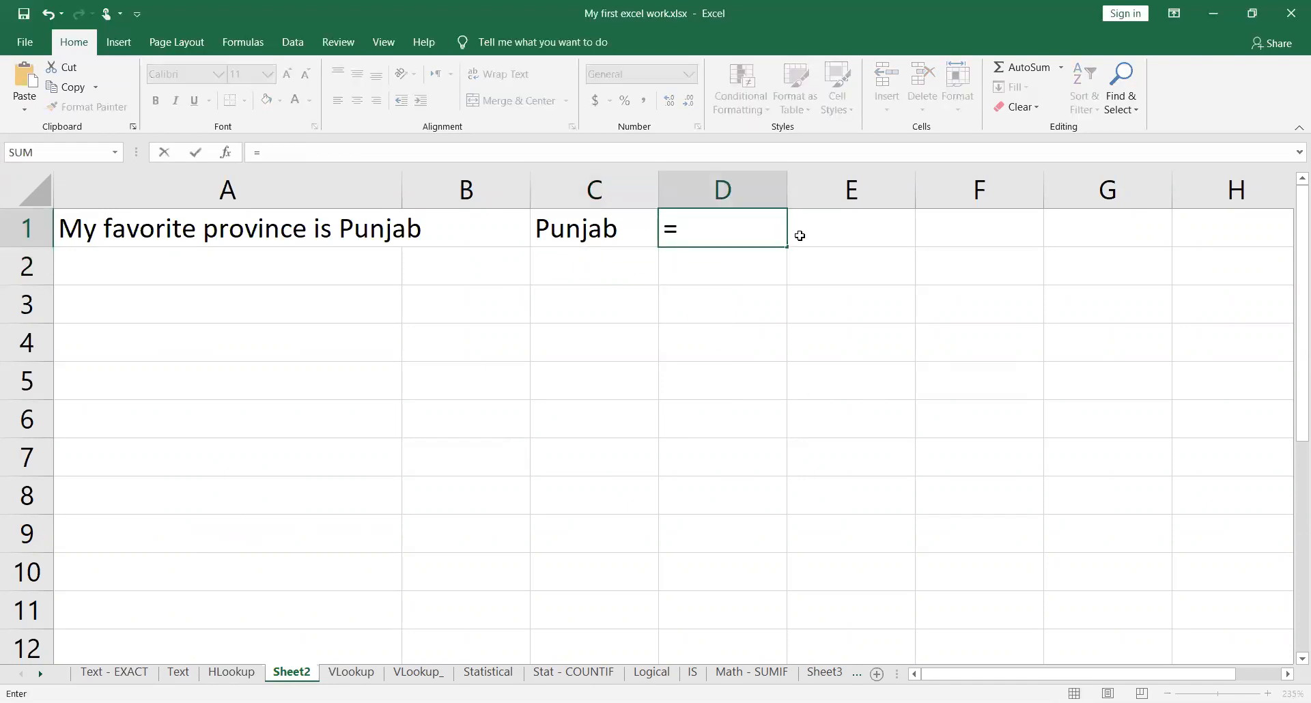
{"action": "type", "text": "LEN(A1)"}
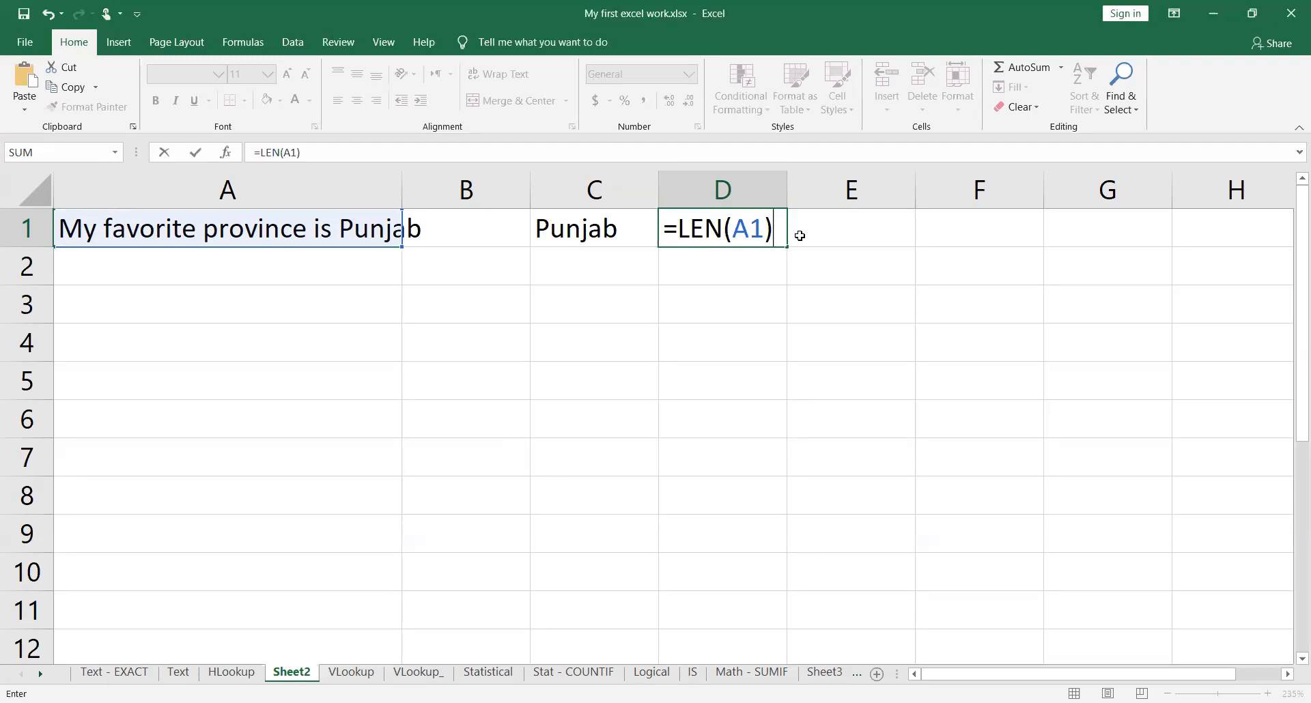
{"action": "key", "text": "Return"}
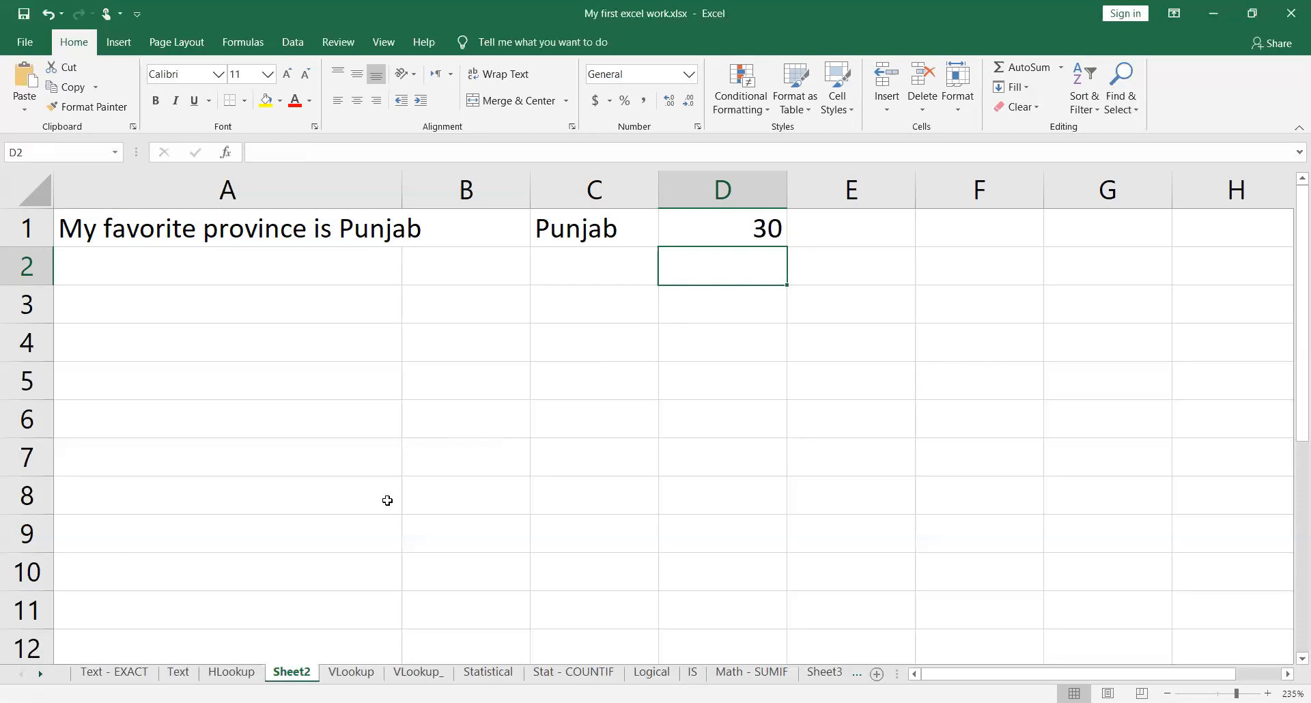
Step: Return to the Text worksheet and select the MID function label in cell A8
{"action": "left_click", "coordinate": [178, 672]}
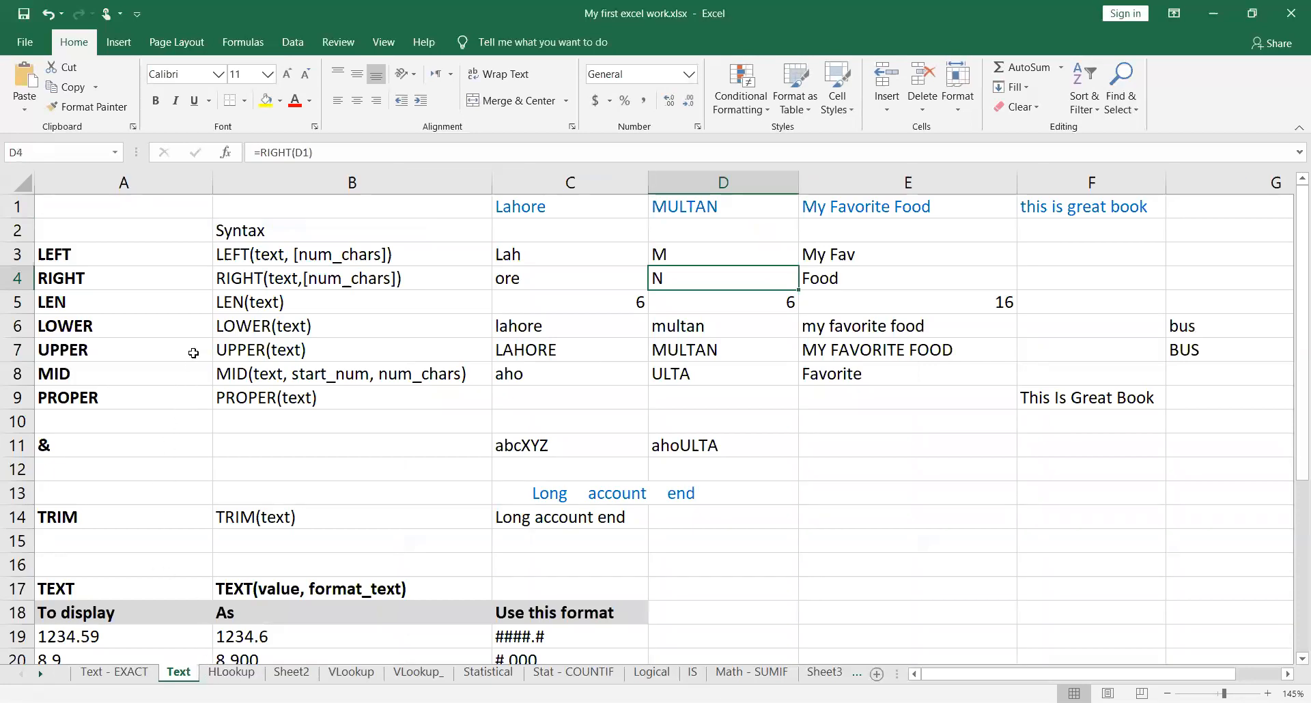
{"action": "left_click", "coordinate": [140, 375]}
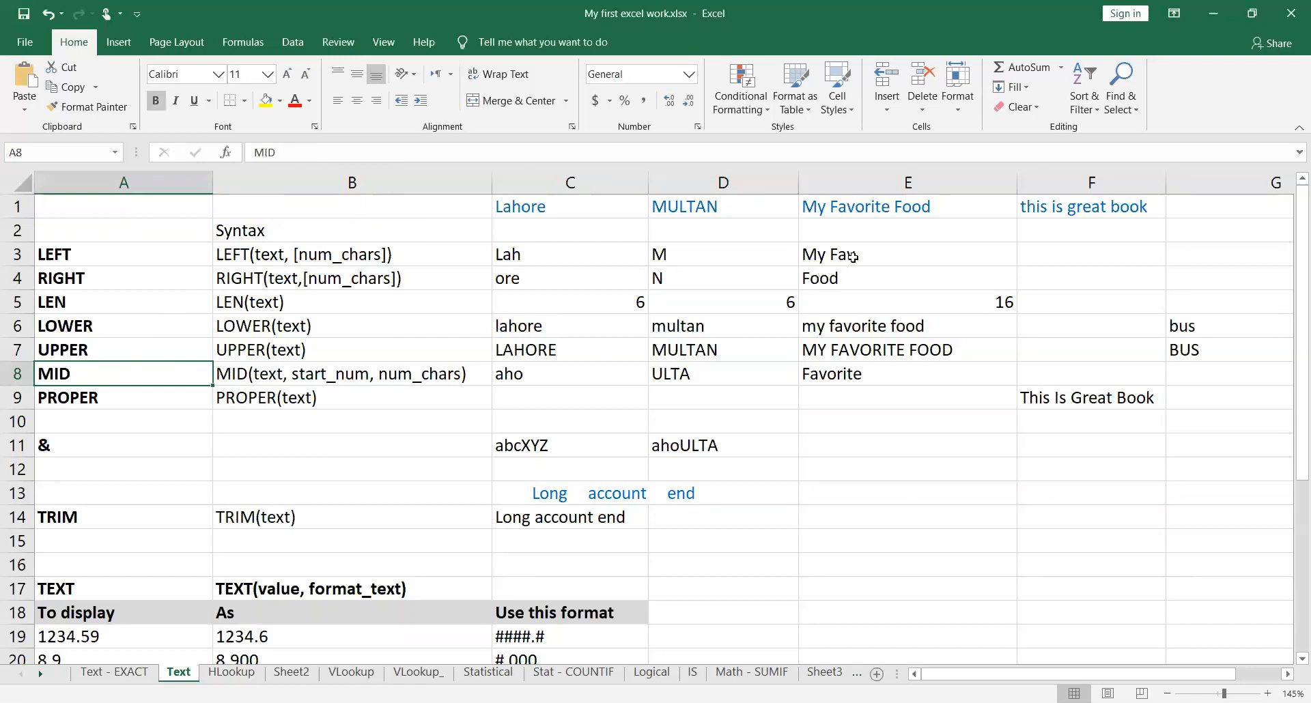
{"action": "key", "text": "alt+Tab"}
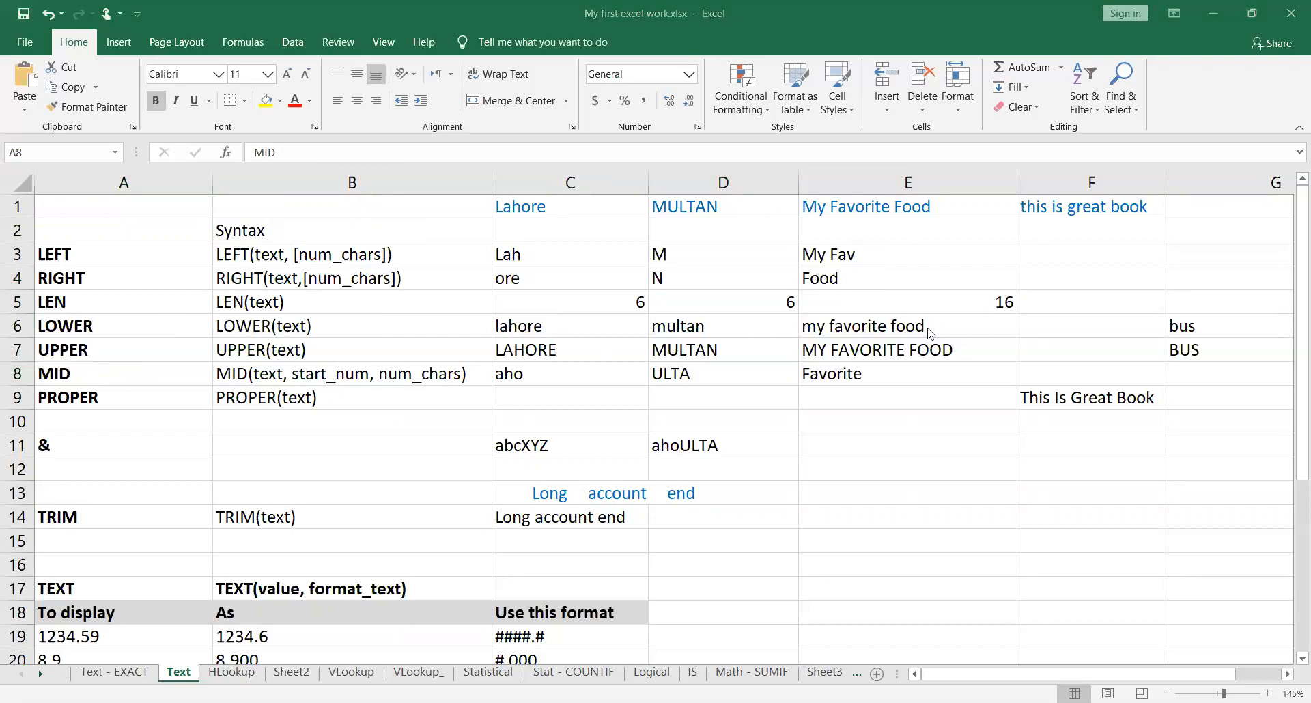
{"action": "left_click", "coordinate": [175, 371]}
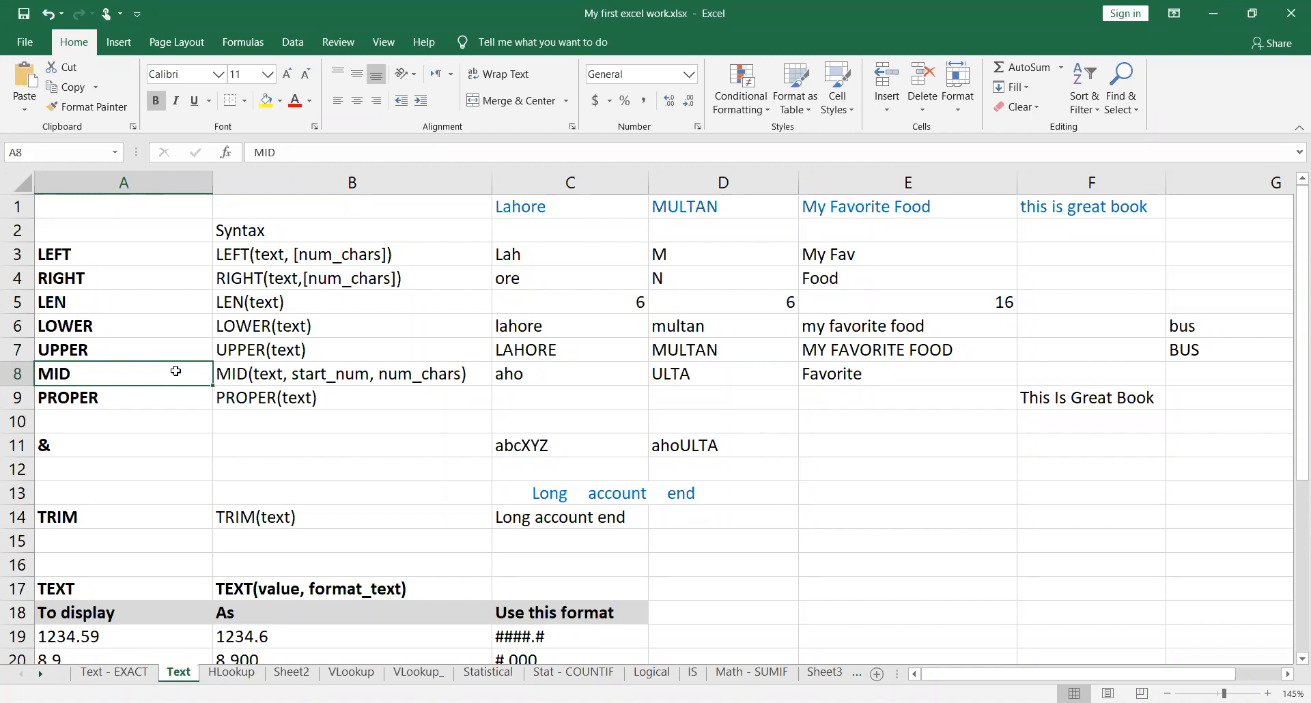
Step: Examine the MID formula in cell C8 and its reference to the word Lahore, leaving it as it is
{"action": "left_click", "coordinate": [626, 383]}
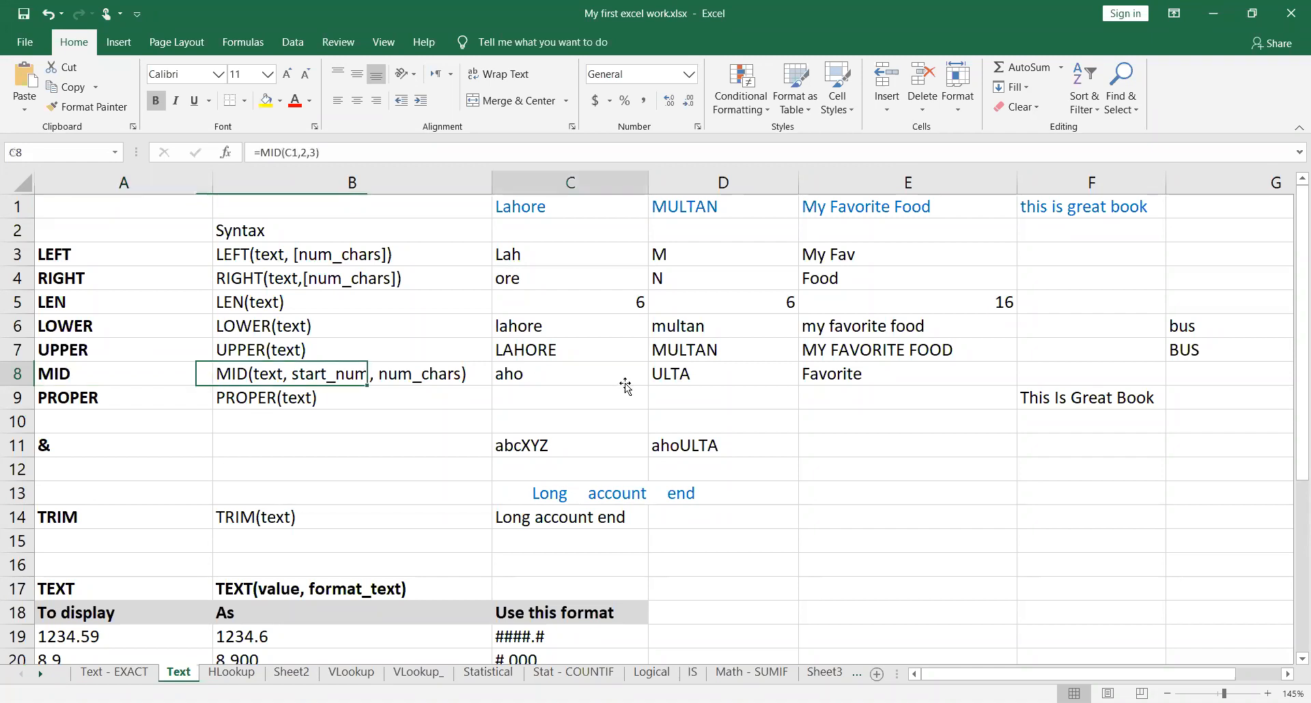
{"action": "key", "text": "Down"}
{"action": "key", "text": "Down"}
{"action": "double_click", "coordinate": [626, 383]}
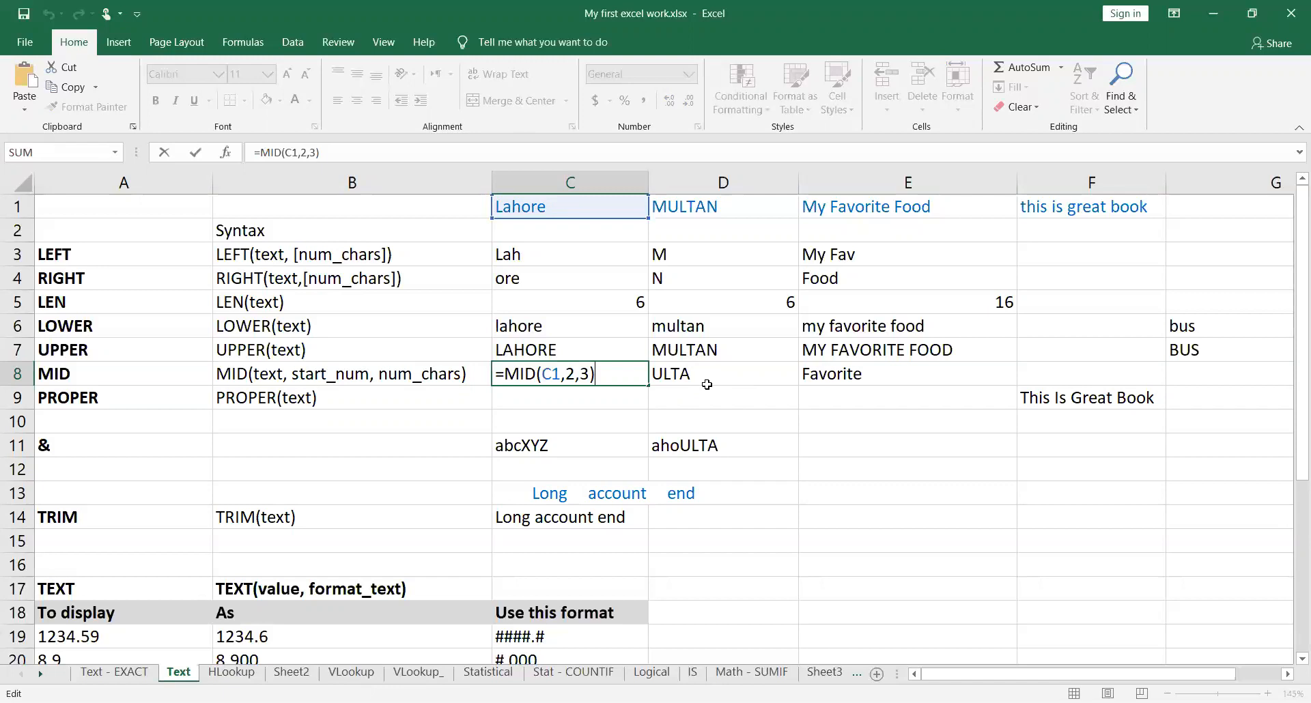
{"action": "key", "text": "Return"}
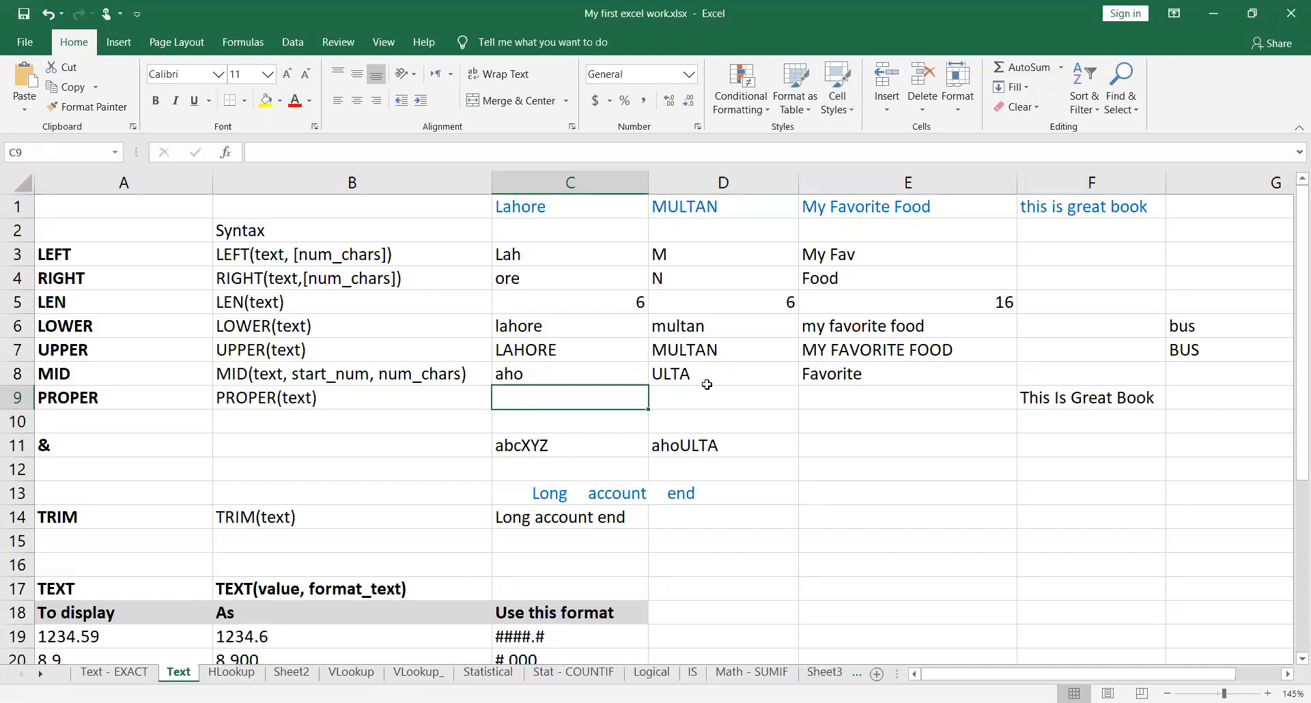
{"action": "key", "text": "Up"}
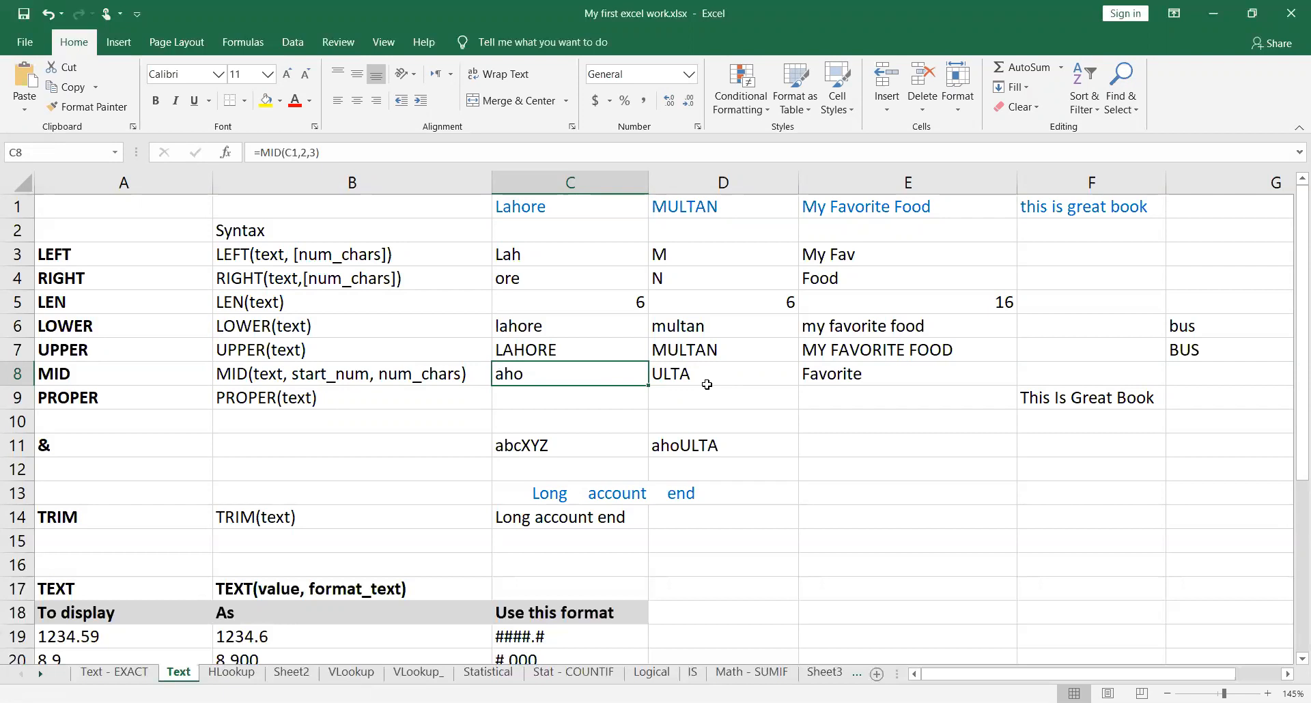
Step: Examine the MID formula in cell D8 and its reference to the word MULTAN, leaving it as it is
{"action": "left_click", "coordinate": [707, 384]}
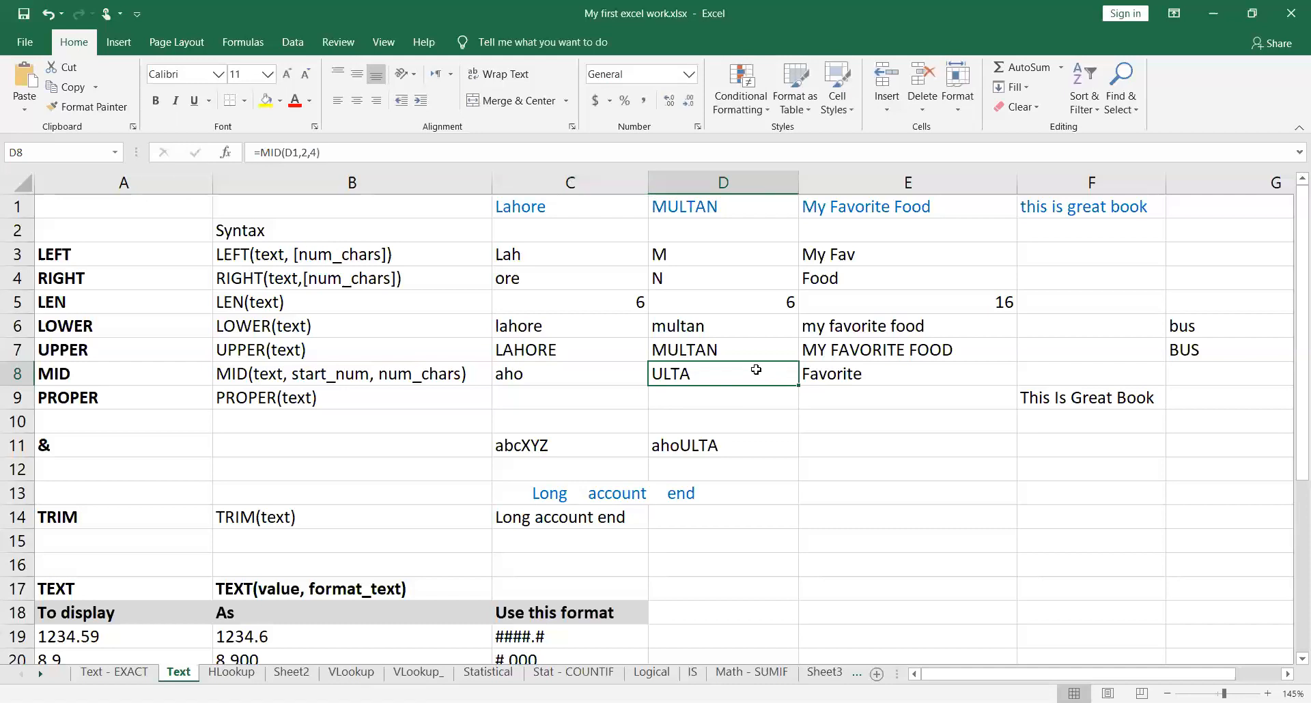
{"action": "double_click", "coordinate": [793, 382]}
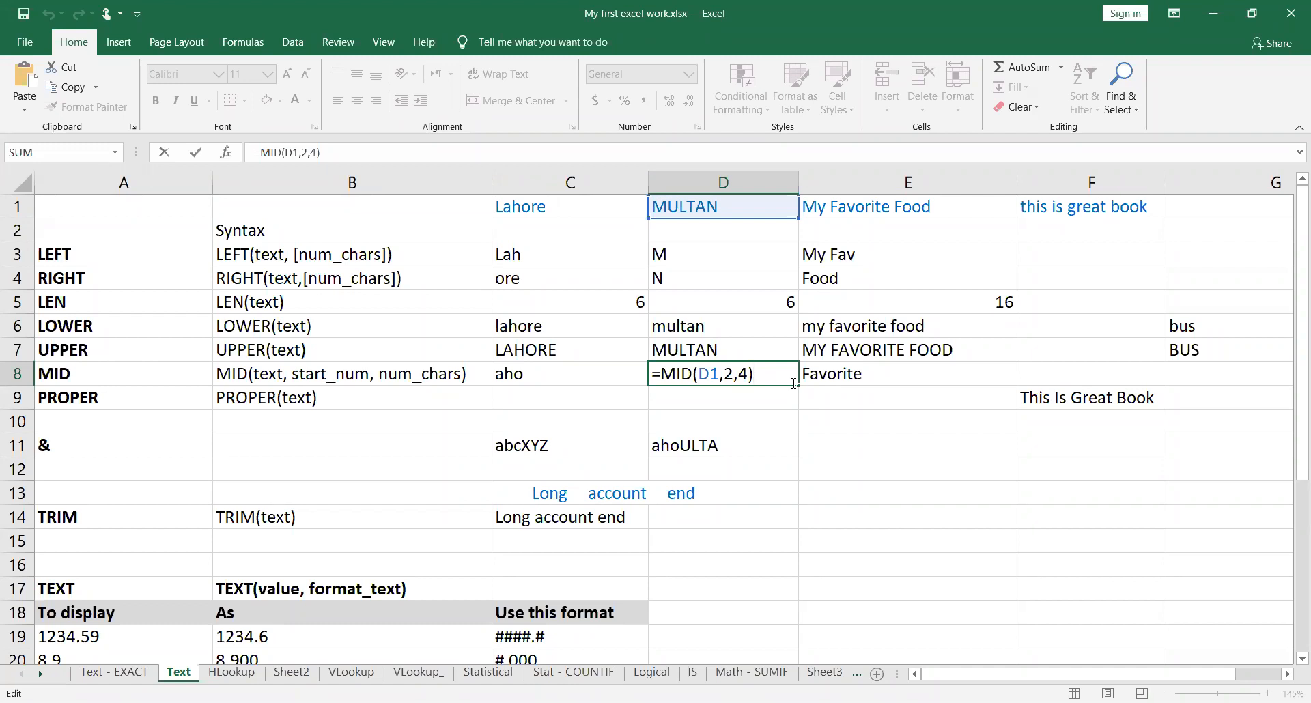
{"action": "key", "text": "Return"}
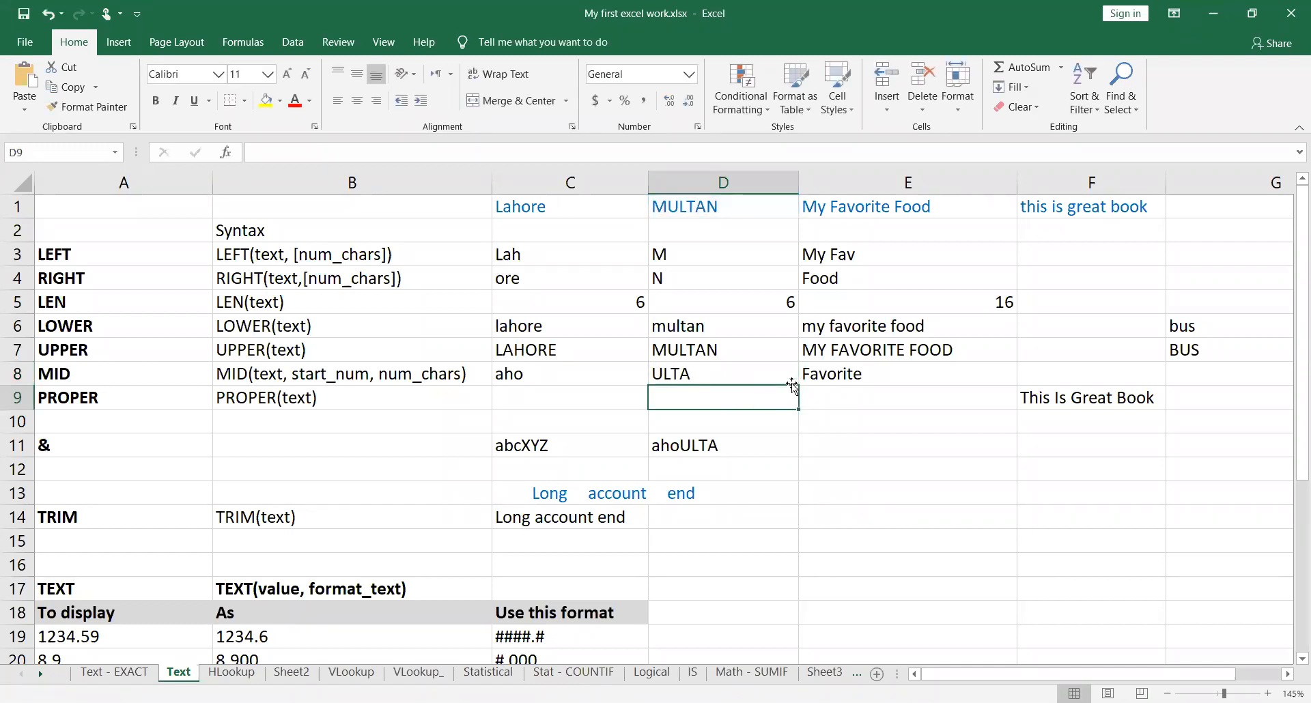
{"action": "key", "text": "Up"}
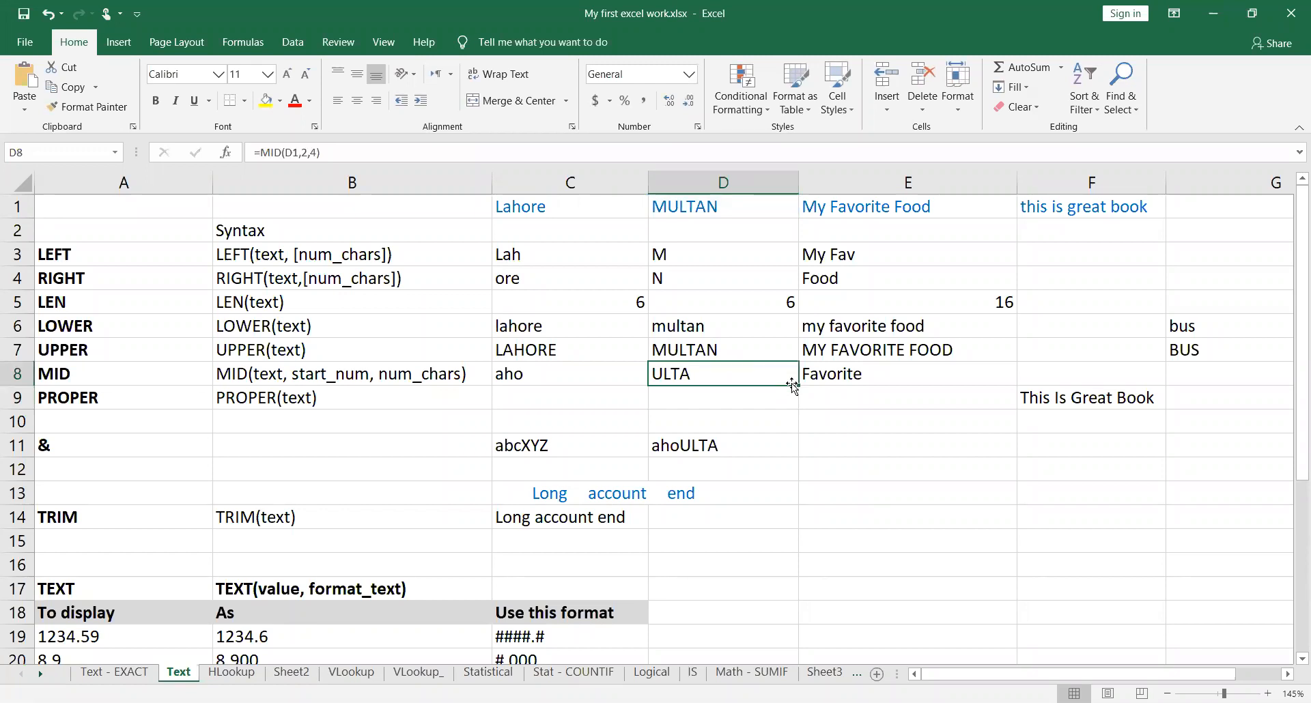
Step: Examine the MID formula in cell E8 that extracts a word from My Favorite Food, without changing it
{"action": "key", "text": "Right"}
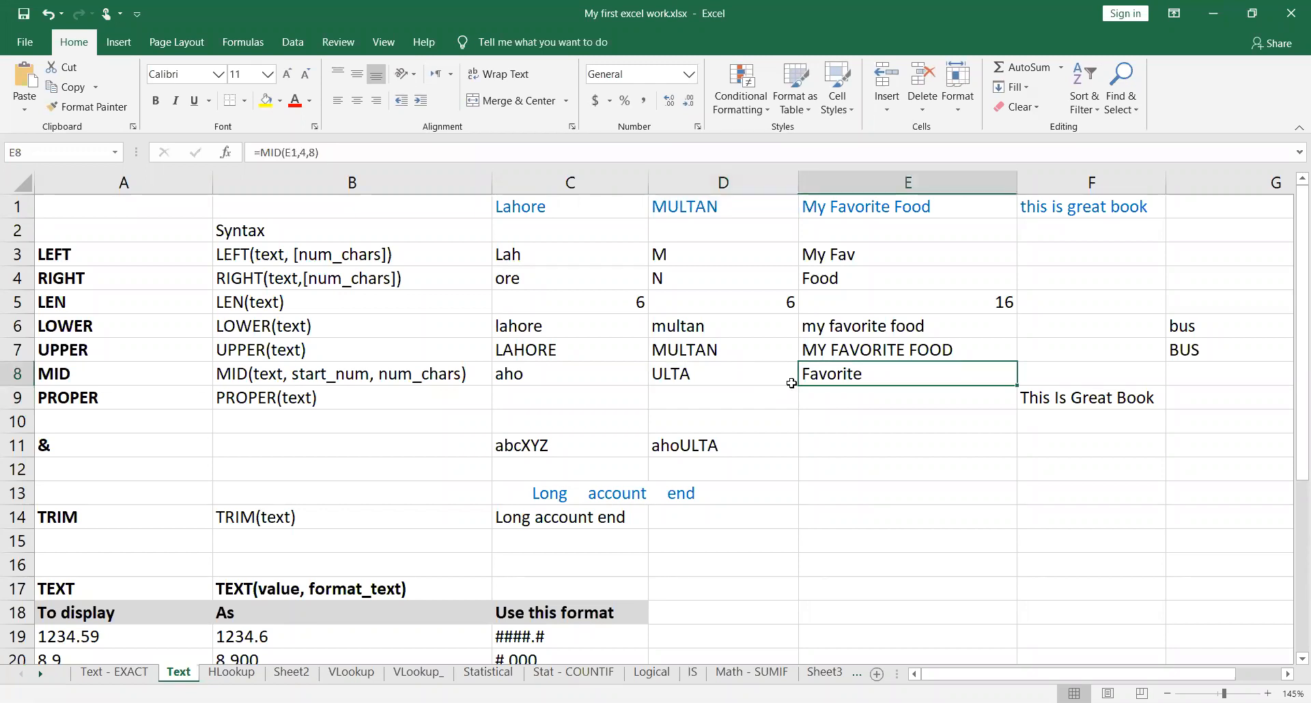
{"action": "double_click", "coordinate": [952, 375]}
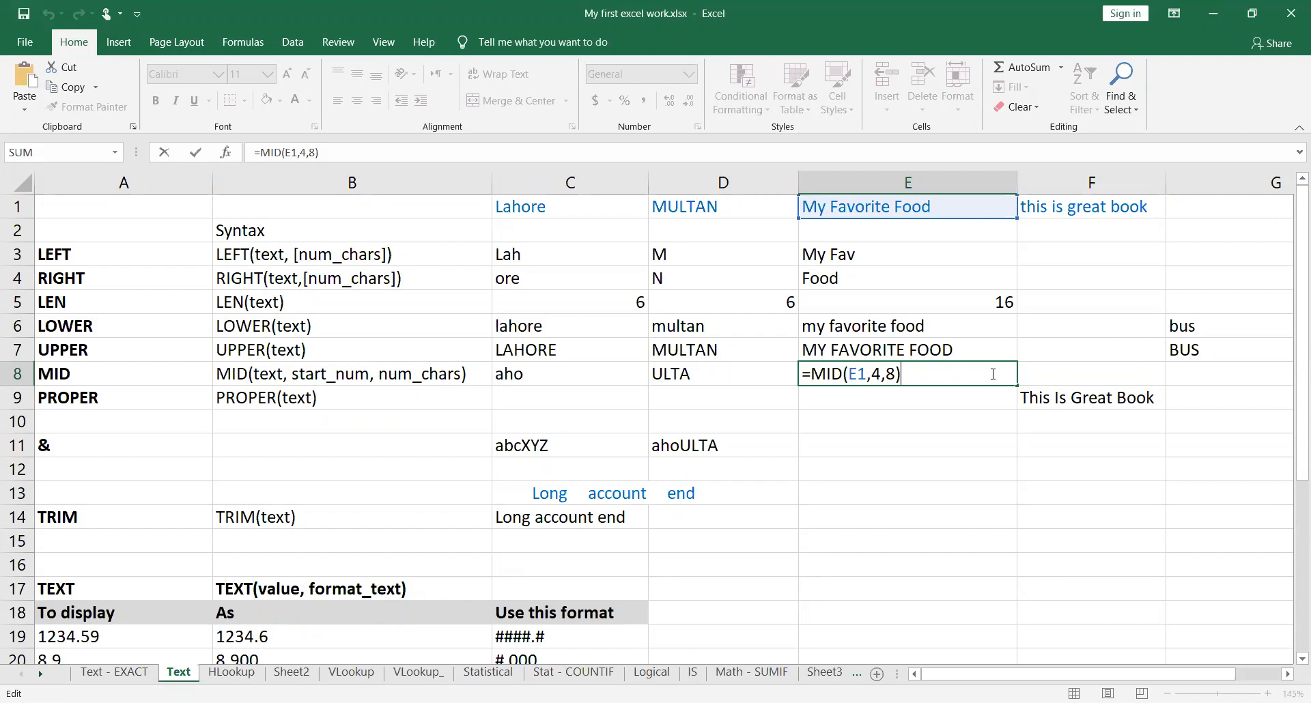
{"action": "key", "text": "Return"}
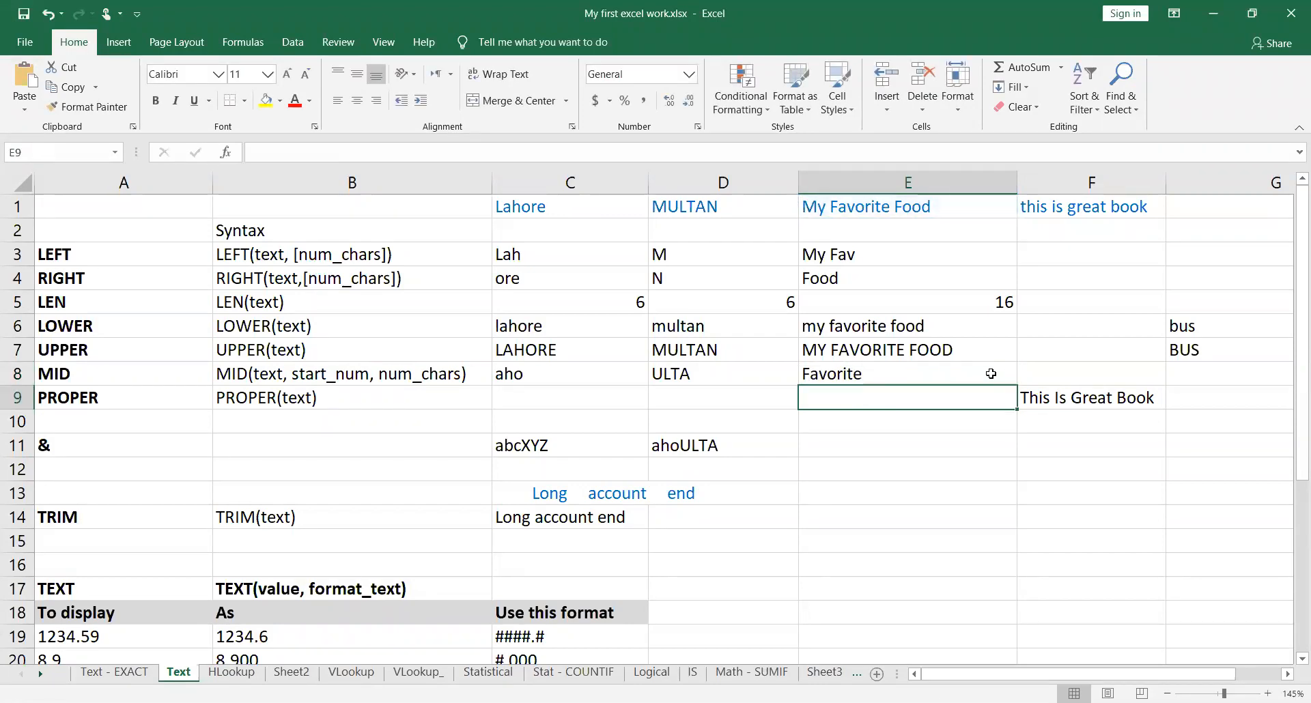
{"action": "left_click", "coordinate": [991, 374]}
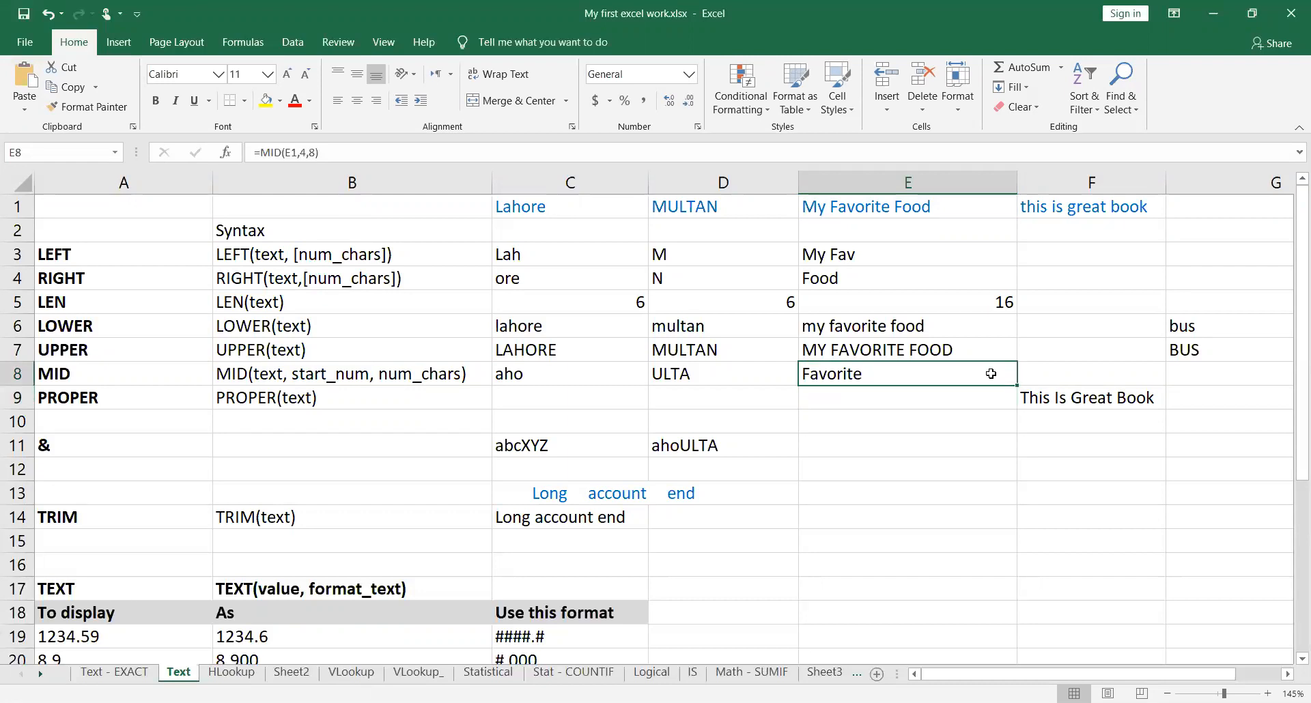
Step: Examine the PROPER function label in cell A9 and the PROPER formula in cell F9, leaving the formula as it is
{"action": "key", "text": "Left"}
{"action": "key", "text": "Left"}
{"action": "key", "text": "Left"}
{"action": "key", "text": "Left"}
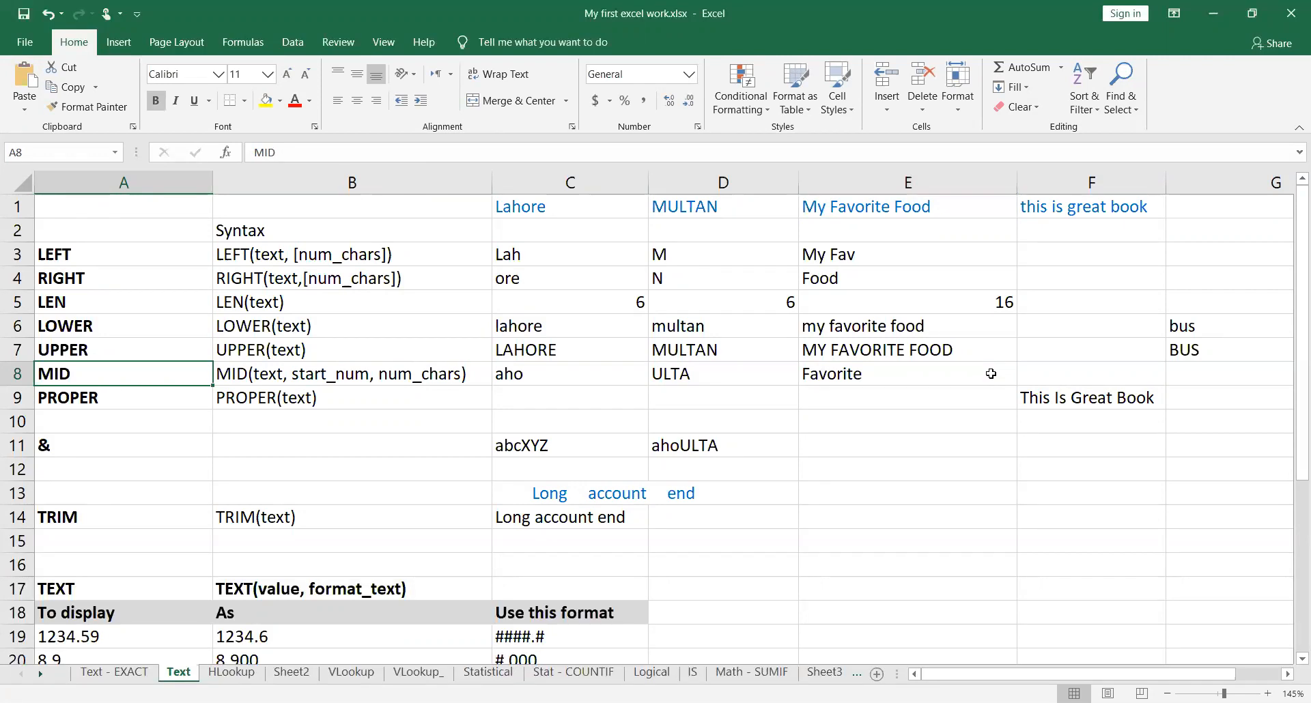
{"action": "key", "text": "Down"}
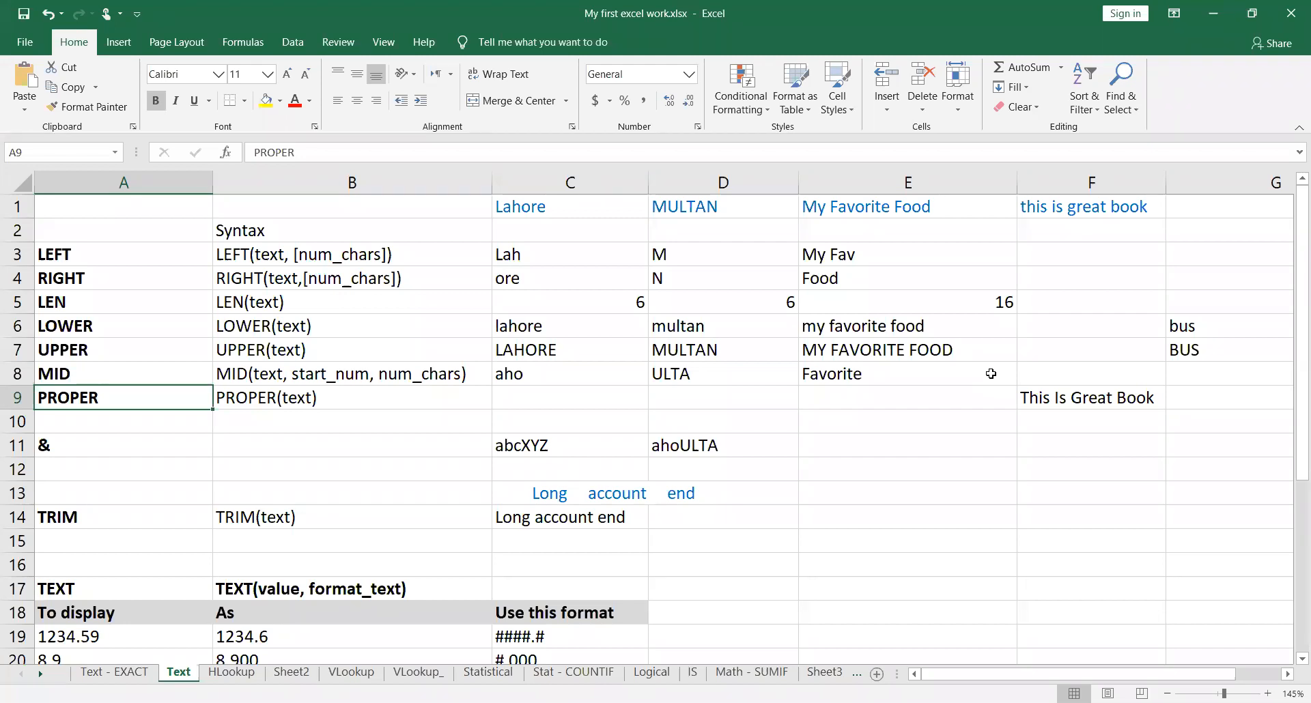
{"action": "key", "text": "Right"}
{"action": "key", "text": "Right"}
{"action": "key", "text": "Right"}
{"action": "key", "text": "Right"}
{"action": "key", "text": "Right"}
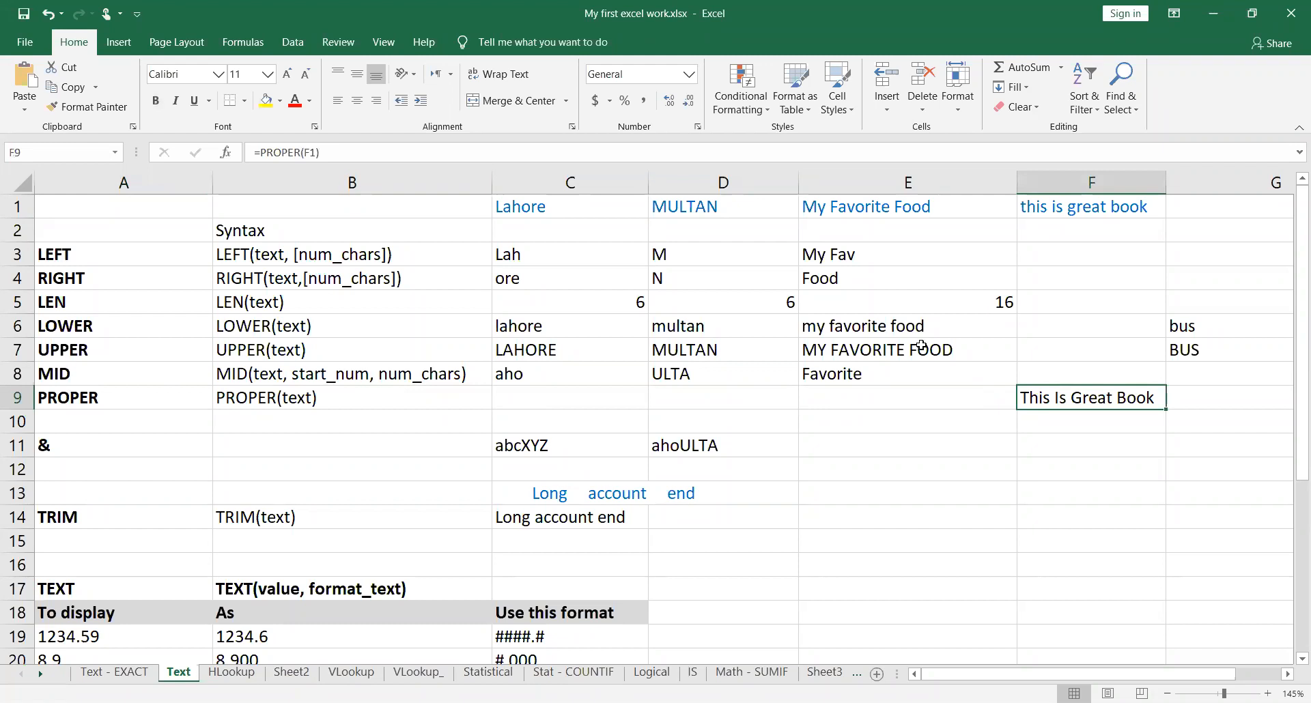
{"action": "double_click", "coordinate": [1154, 399]}
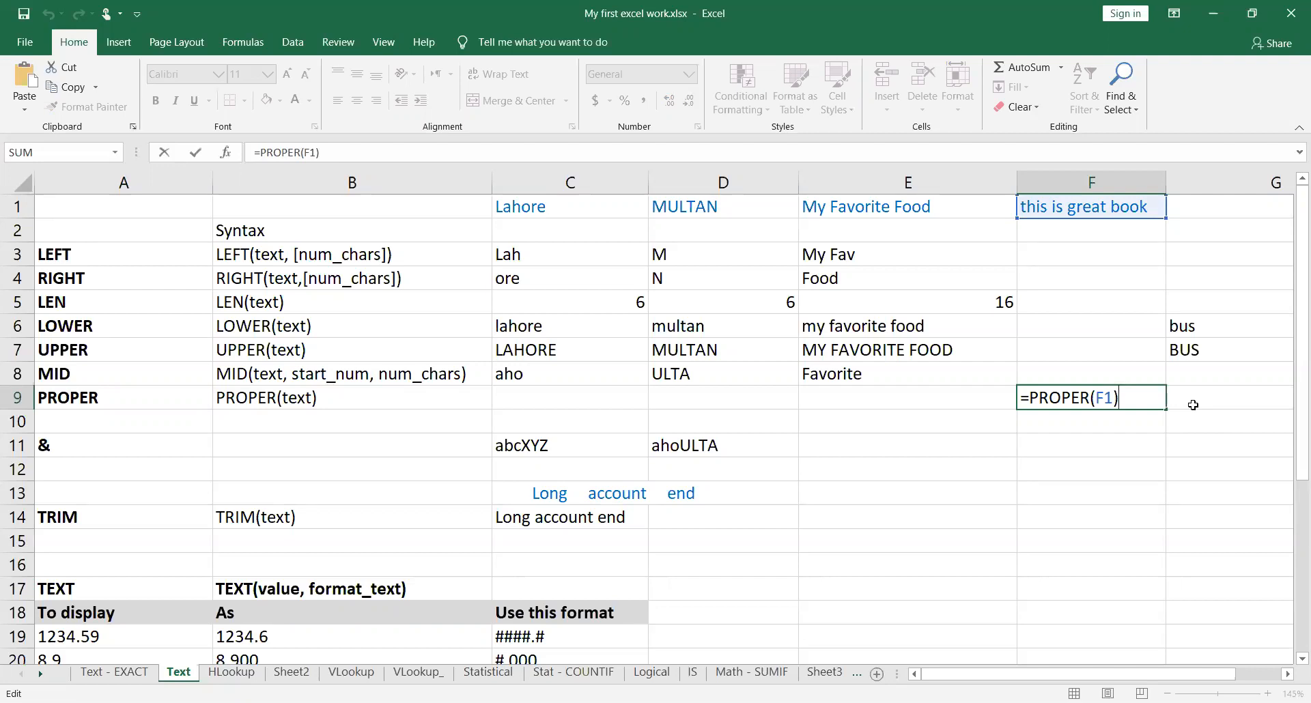
{"action": "key", "text": "Return"}
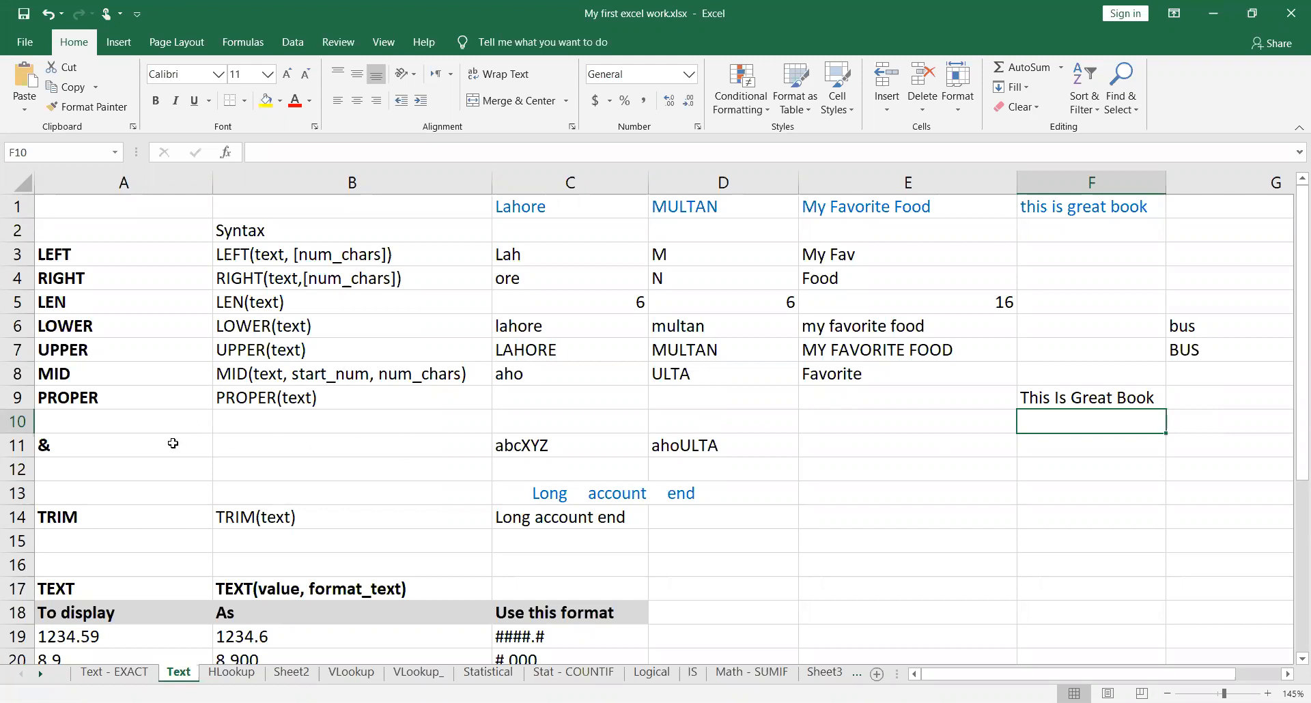
Step: Insert a comment on the & label in cell A11, replacing the default author name with "Ampersand sign"
{"action": "left_click", "coordinate": [176, 445]}
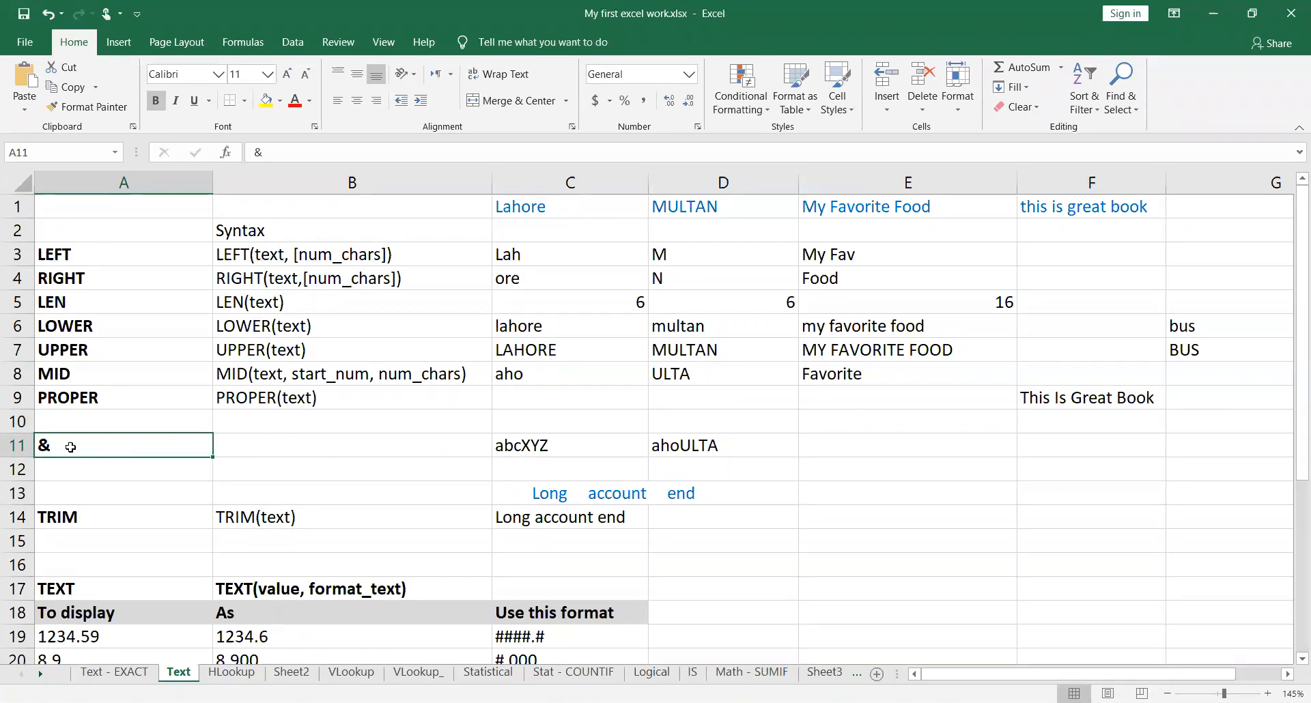
{"action": "scroll", "coordinate": [78, 470], "scroll_direction": "up", "scroll_amount": 3}
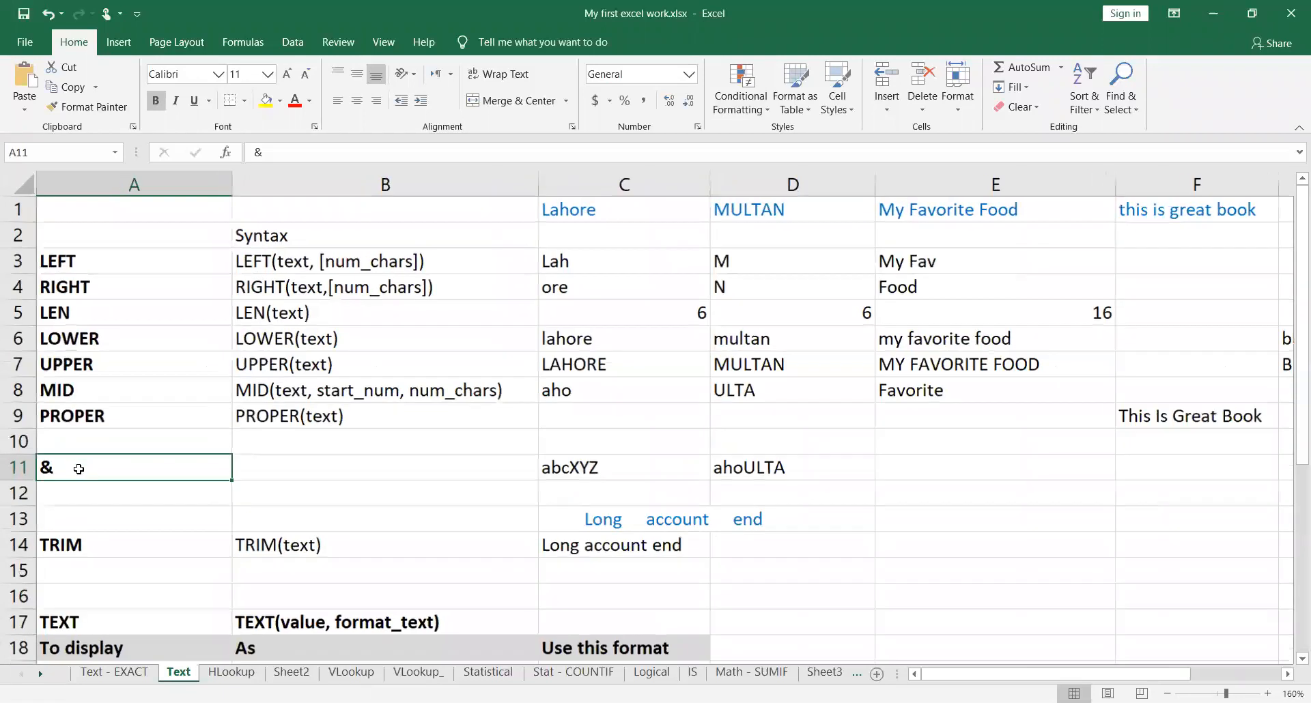
{"action": "right_click", "coordinate": [263, 462]}
{"action": "left_click", "coordinate": [354, 372]}
{"action": "key", "text": "BackSpace"}
{"action": "key", "text": "BackSpace"}
{"action": "key", "text": "BackSpace"}
{"action": "key", "text": "BackSpace"}
{"action": "key", "text": "BackSpace"}
{"action": "key", "text": "BackSpace"}
{"action": "key", "text": "BackSpace"}
{"action": "key", "text": "BackSpace"}
{"action": "key", "text": "BackSpace"}
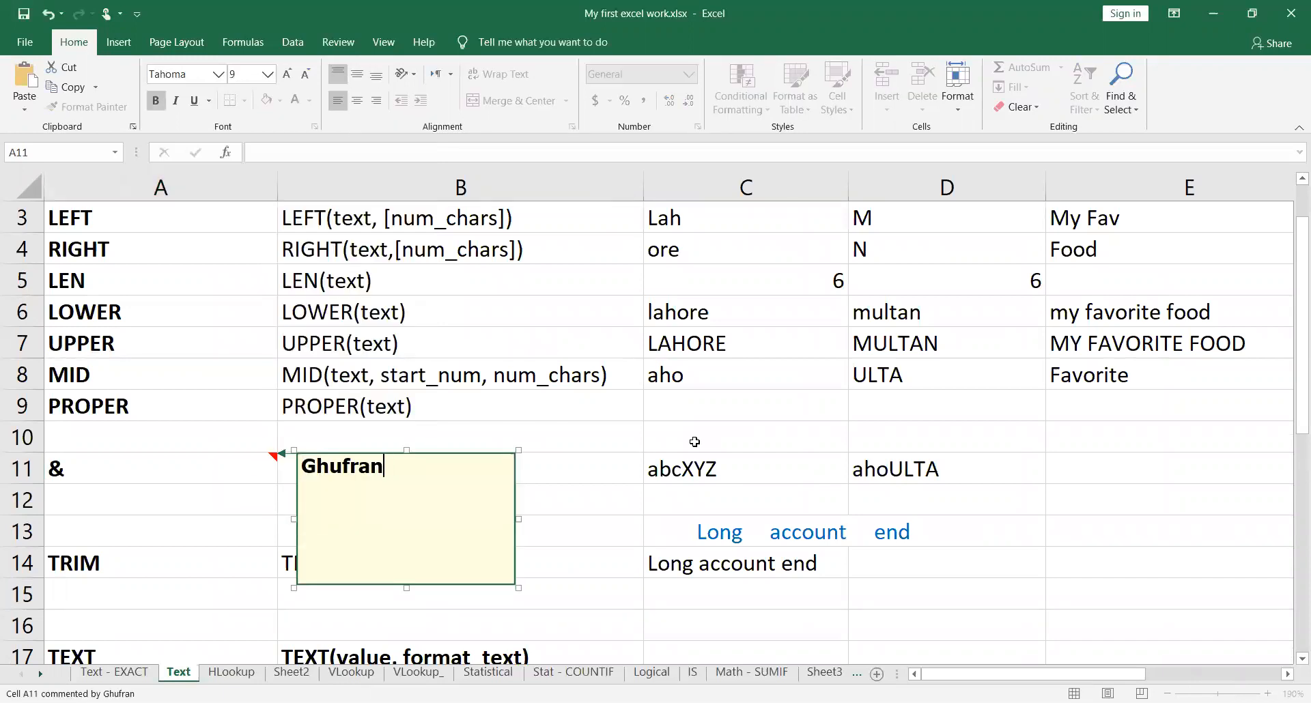
{"action": "type", "text": "Ampe"}
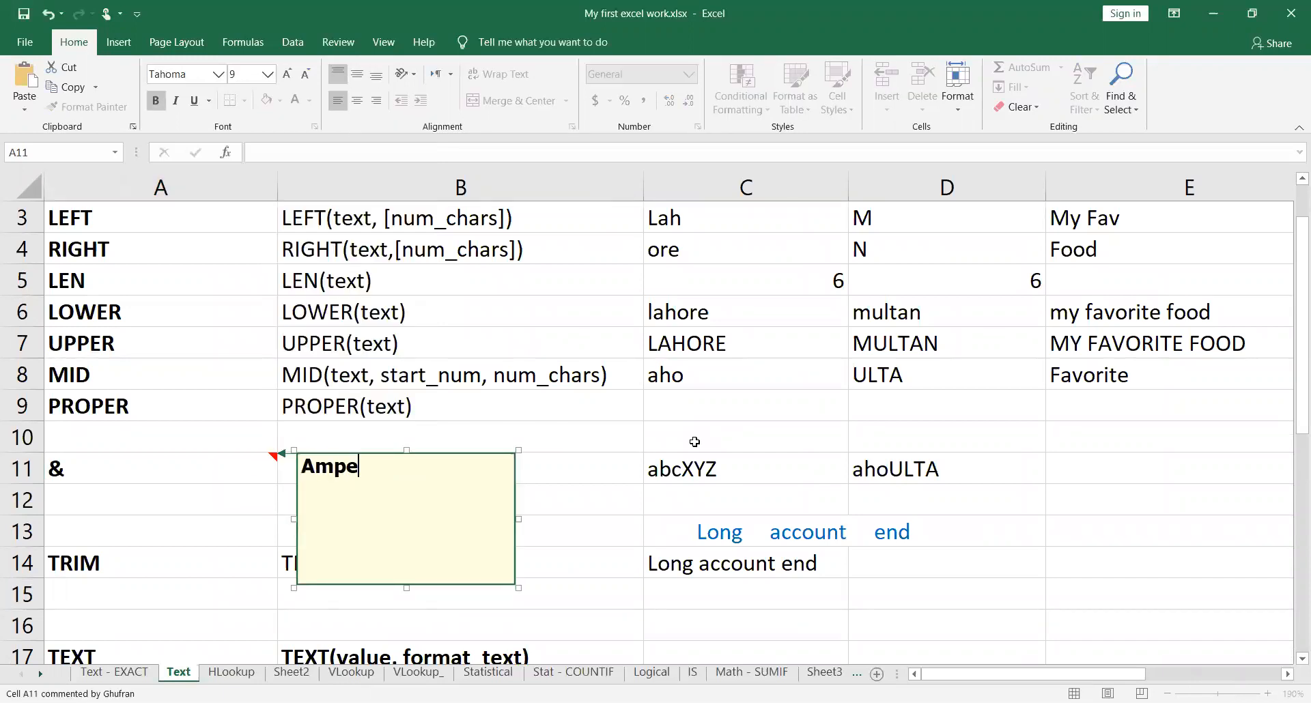
{"action": "type", "text": "rsand sign"}
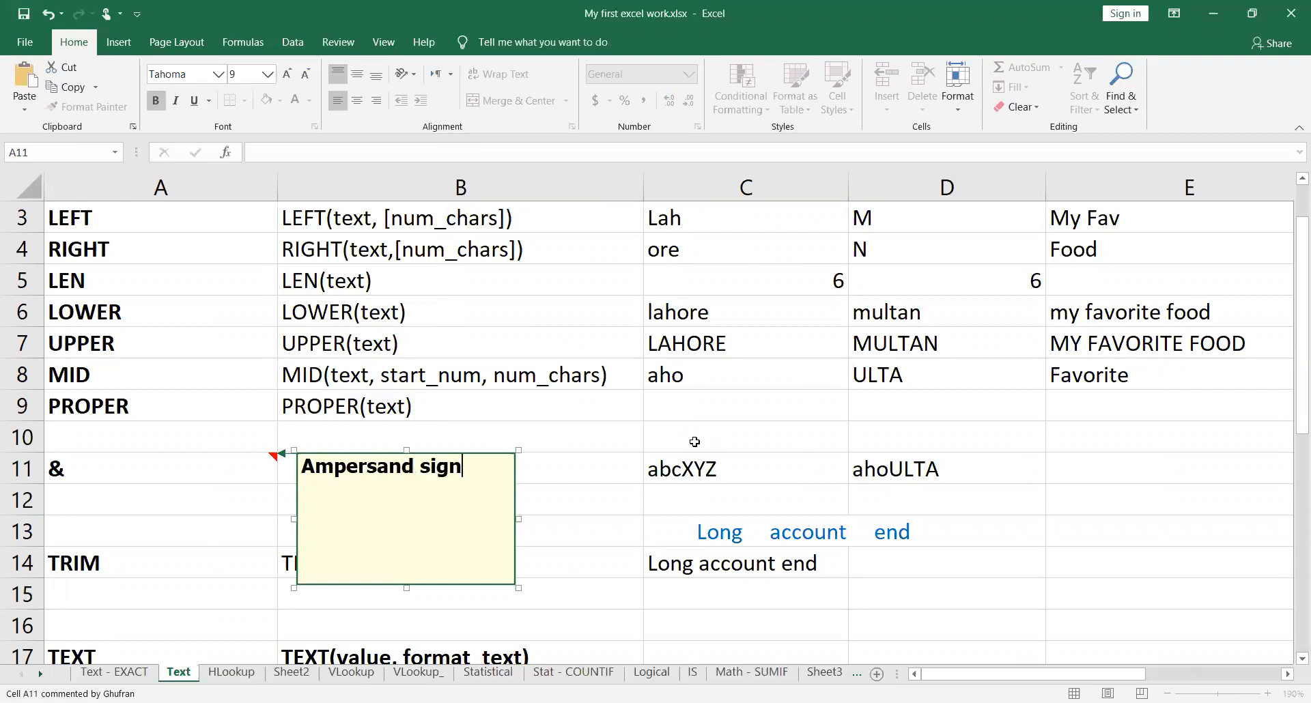
Step: Add "And sign" to the comment on cell A11, separated from the first line by a blank line, and finish the comment
{"action": "key", "text": "Return"}
{"action": "key", "text": "Return"}
{"action": "type", "text": "And sign"}
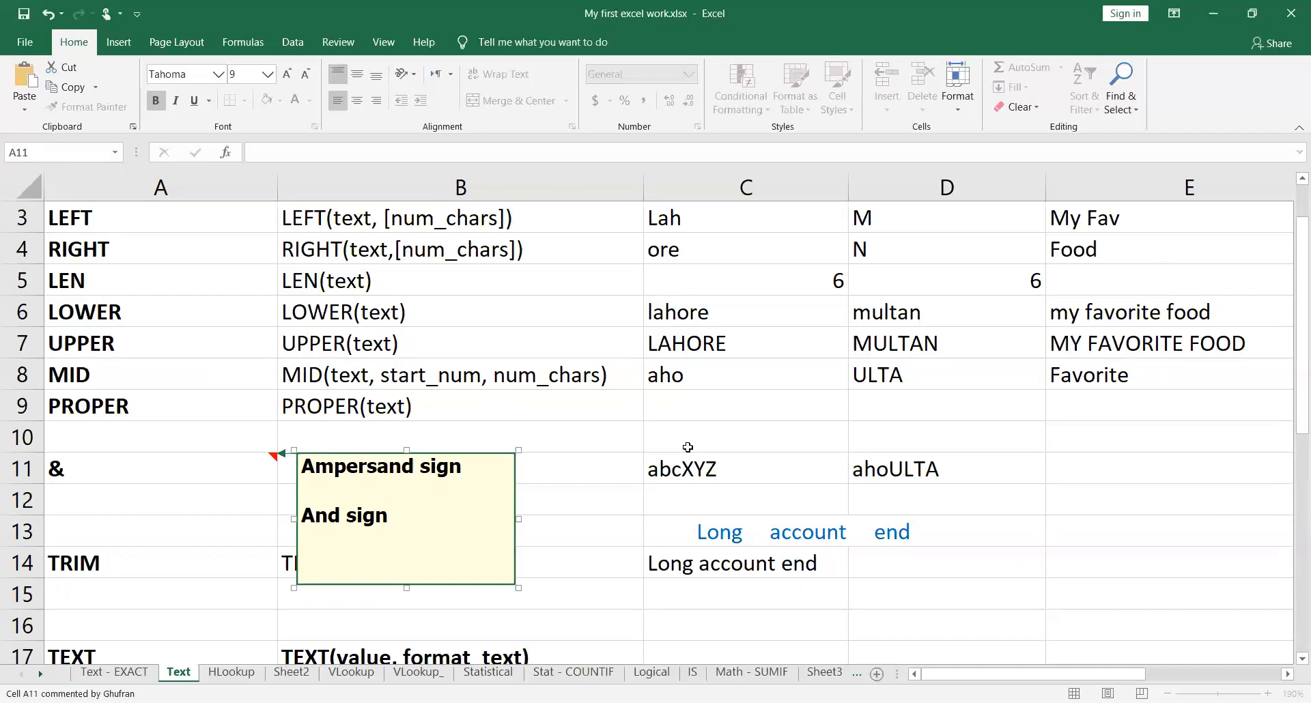
{"action": "left_click", "coordinate": [605, 460]}
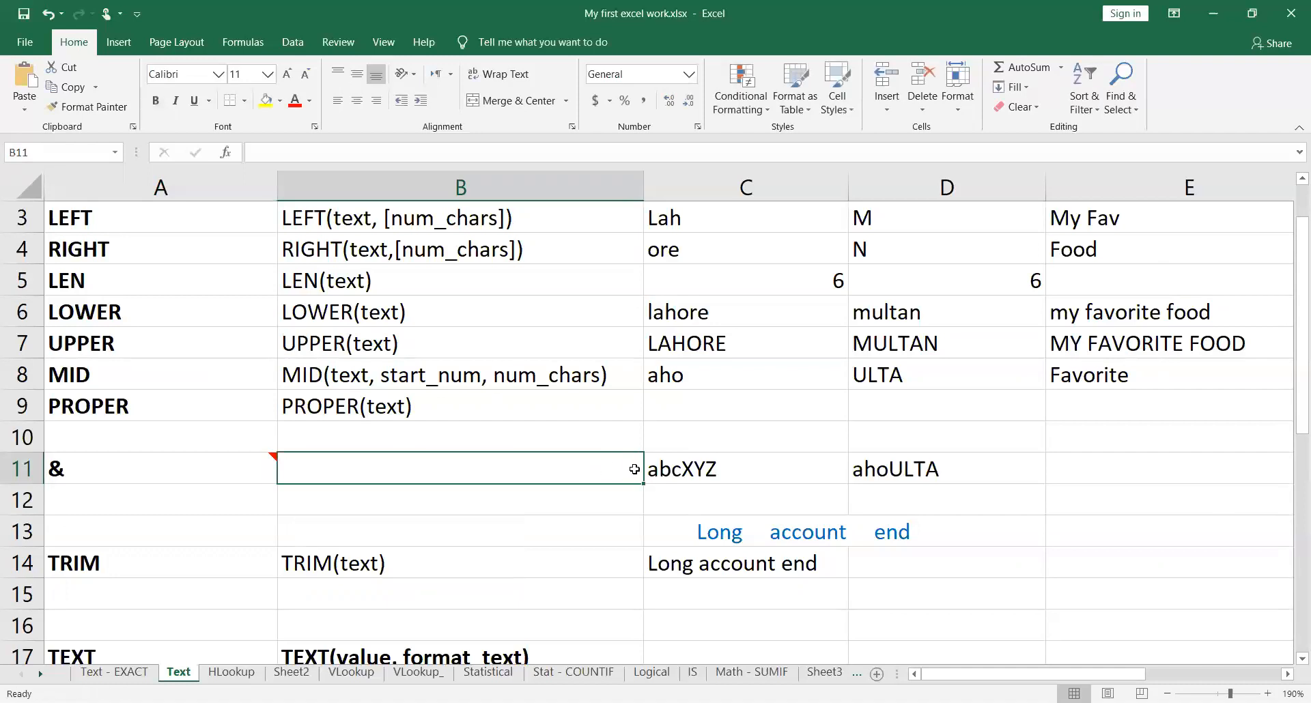
Step: Copy the expression "abc" & "XYZ" without its equals sign from cell C11 and paste it as text into cell C10
{"action": "left_click", "coordinate": [700, 474]}
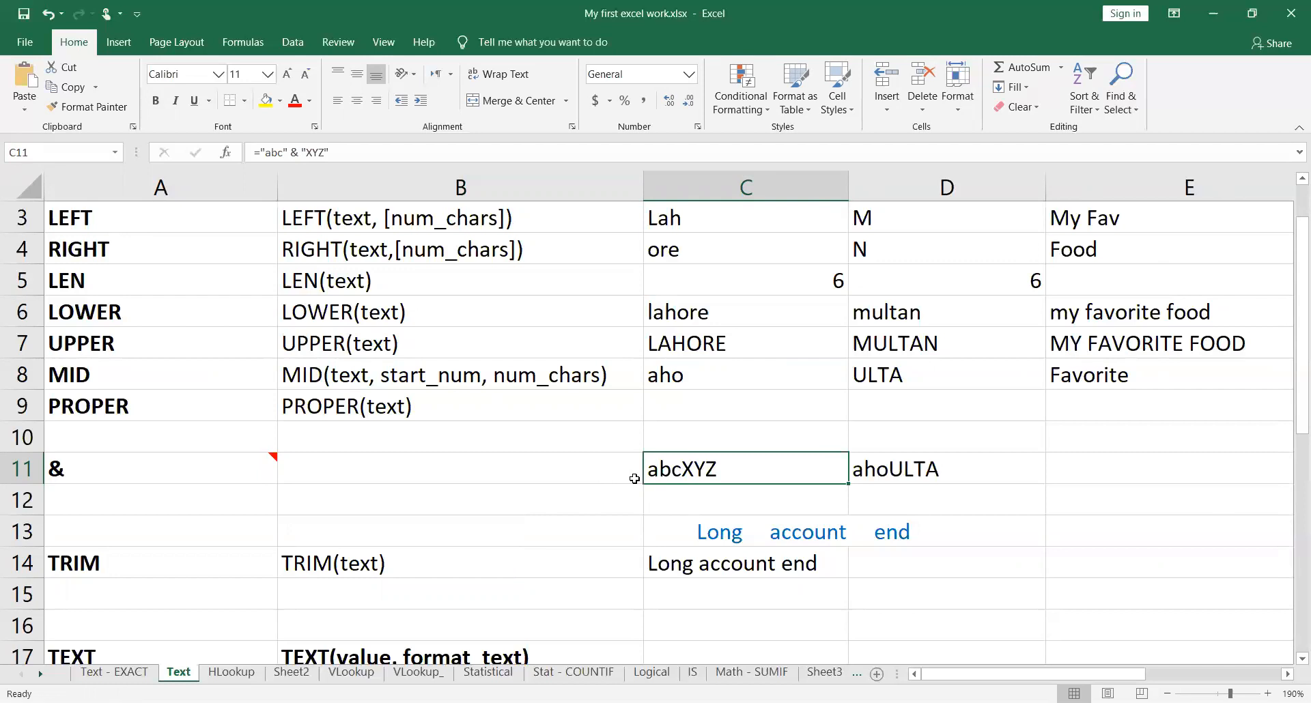
{"action": "double_click", "coordinate": [791, 474]}
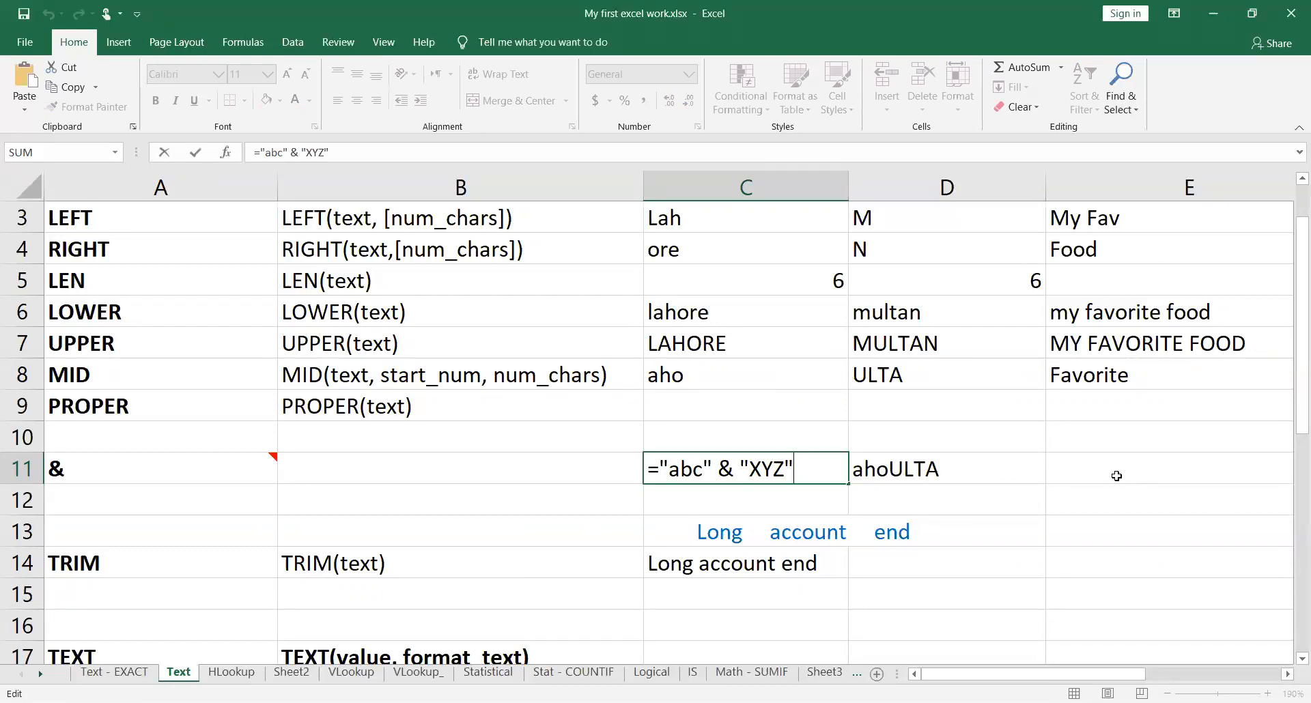
{"action": "key", "text": "shift+Left"}
{"action": "key", "text": "shift+Left"}
{"action": "key", "text": "shift+Left"}
{"action": "key", "text": "shift+Left"}
{"action": "key", "text": "shift+Left"}
{"action": "key", "text": "shift+Left"}
{"action": "key", "text": "shift+Left"}
{"action": "key", "text": "shift+Left"}
{"action": "key", "text": "shift+Left"}
{"action": "key", "text": "shift+Left"}
{"action": "key", "text": "shift+Left"}
{"action": "key", "text": "shift+Left"}
{"action": "key", "text": "shift+Left"}
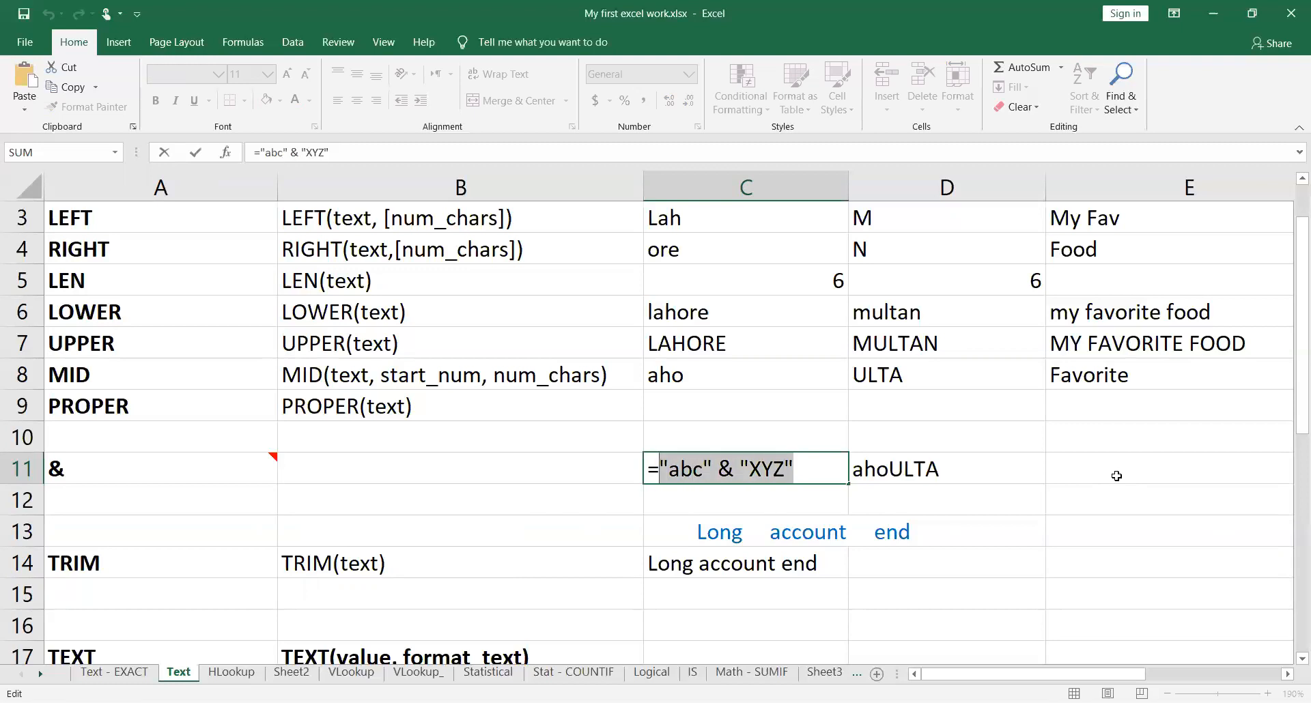
{"action": "key", "text": "ctrl+Return"}
{"action": "key", "text": "Up"}
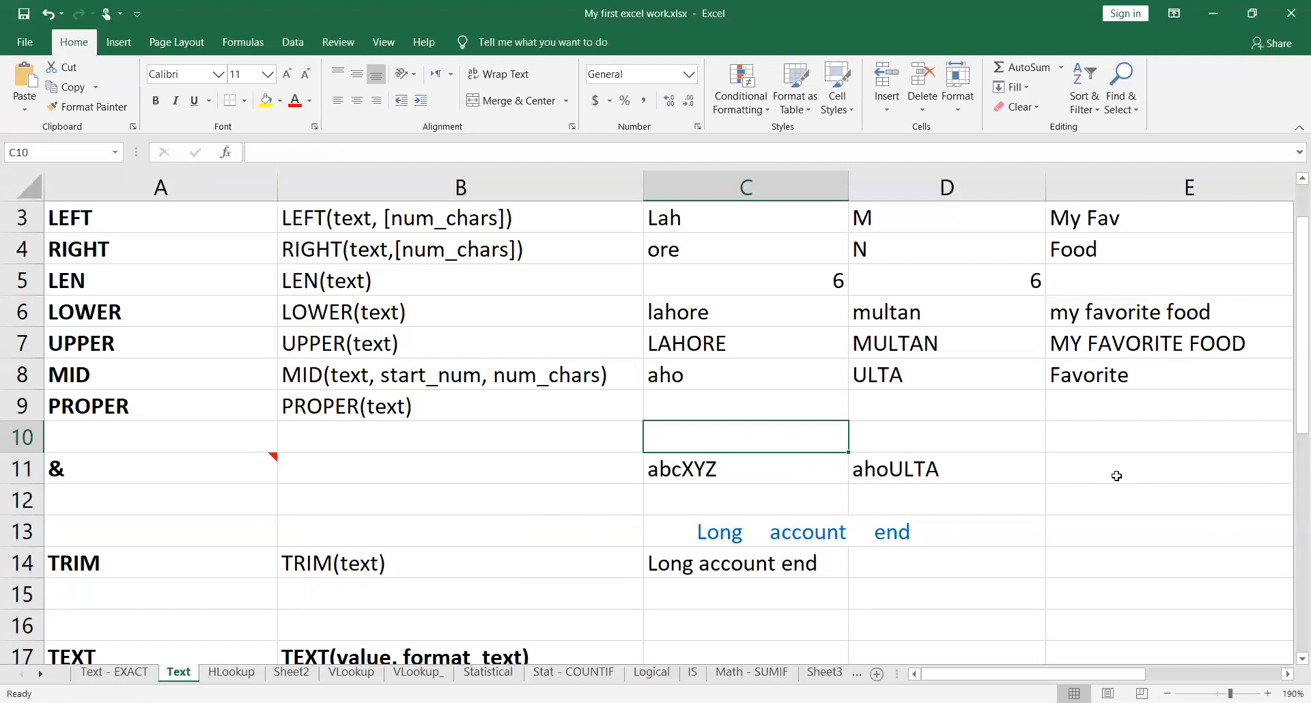
{"action": "type", "text": "abc & \"XYZ\""}
{"action": "key", "text": "Down"}
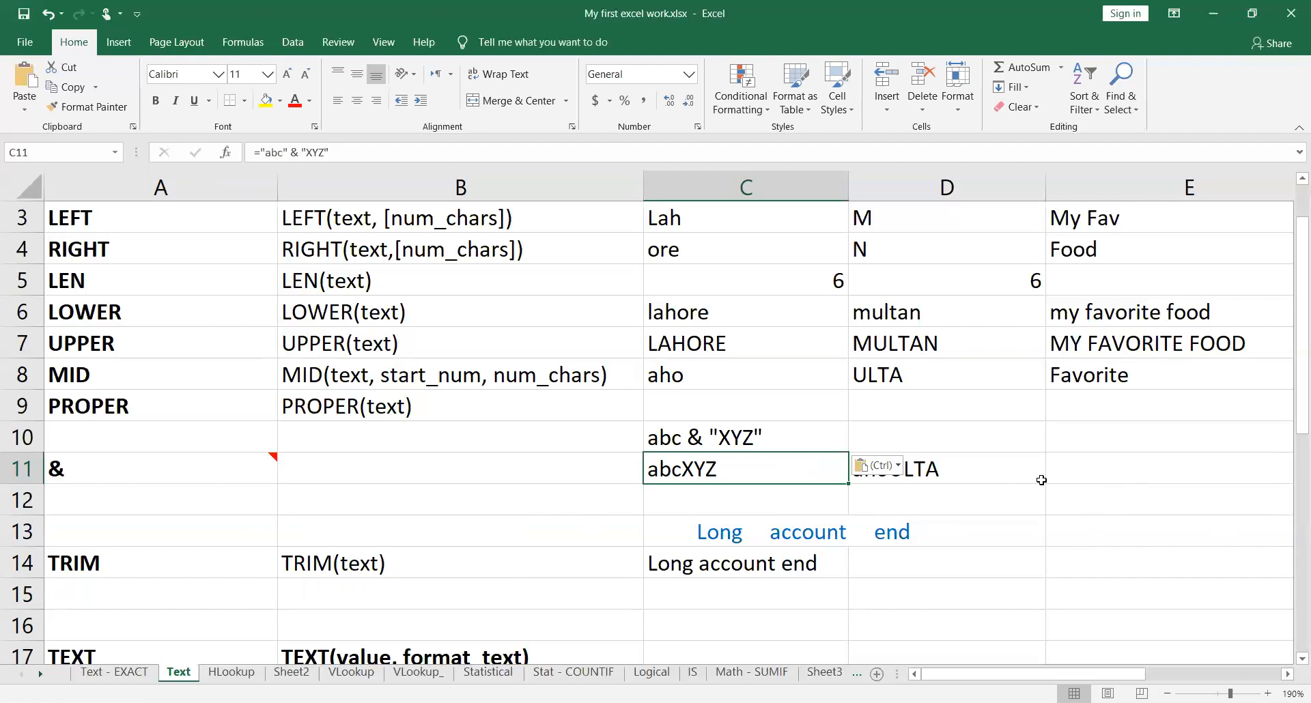
Step: Examine the & formula in cell D11 and its references to cells C8 and D8, leaving it as it is
{"action": "scroll", "coordinate": [1041, 480], "scroll_direction": "up", "scroll_amount": 1}
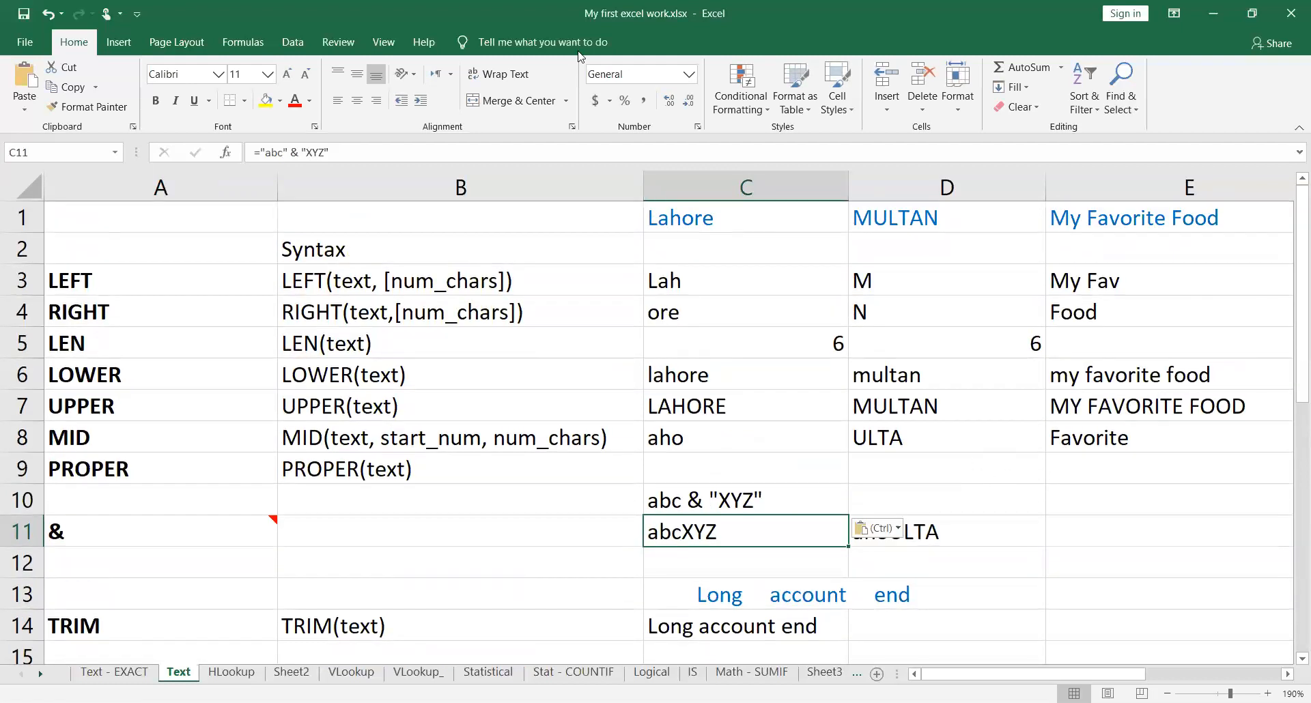
{"action": "key", "text": "alt+Tab"}
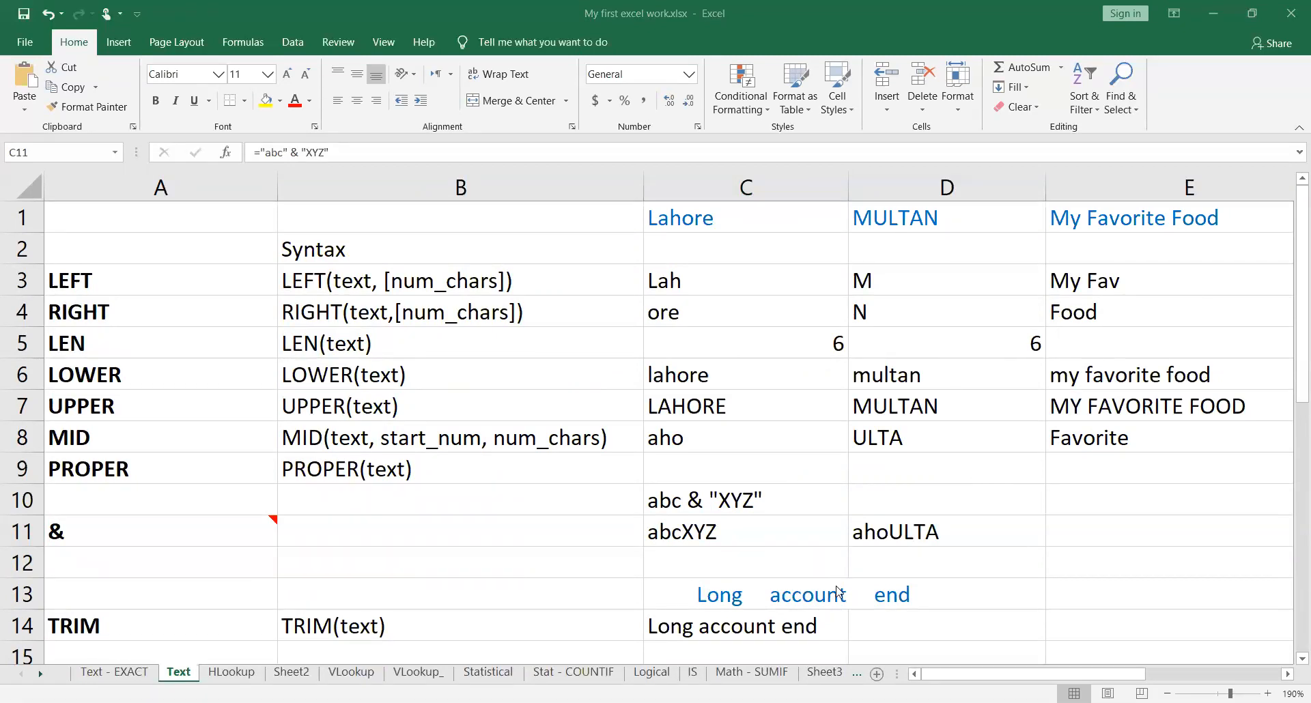
{"action": "left_click", "coordinate": [812, 536]}
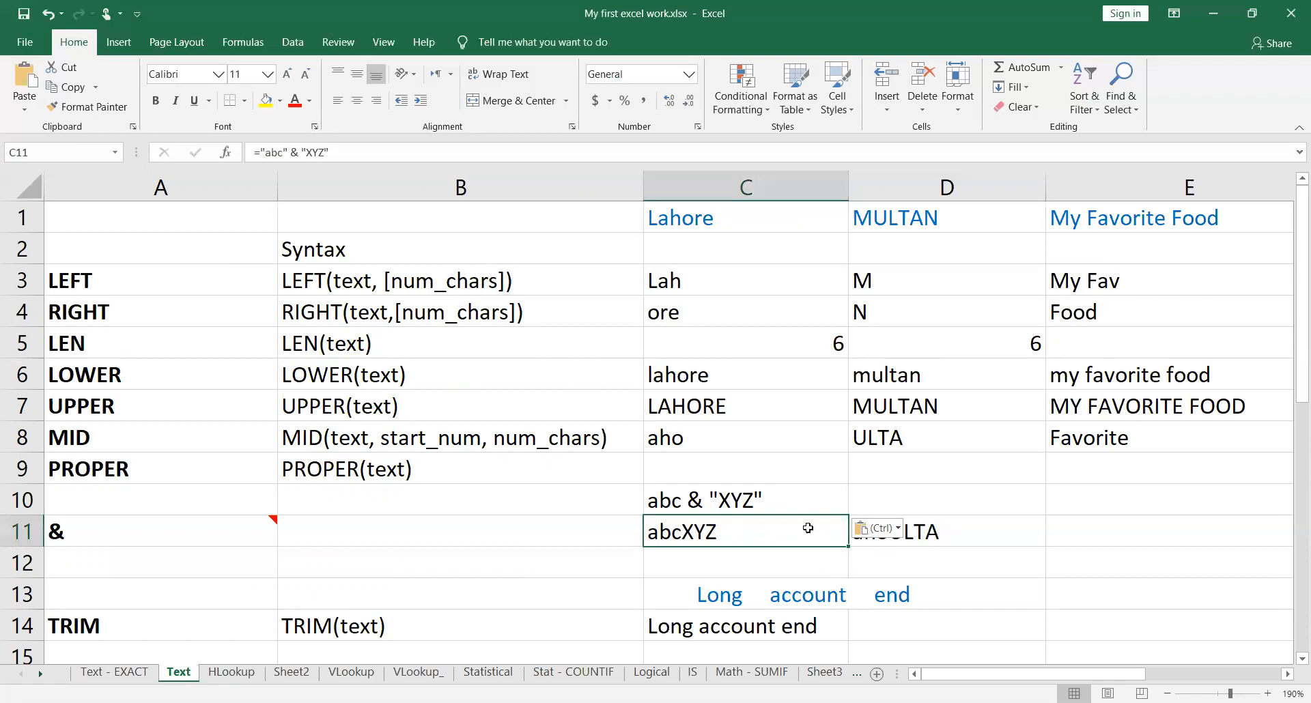
{"action": "left_click", "coordinate": [1037, 527]}
{"action": "double_click", "coordinate": [1025, 529]}
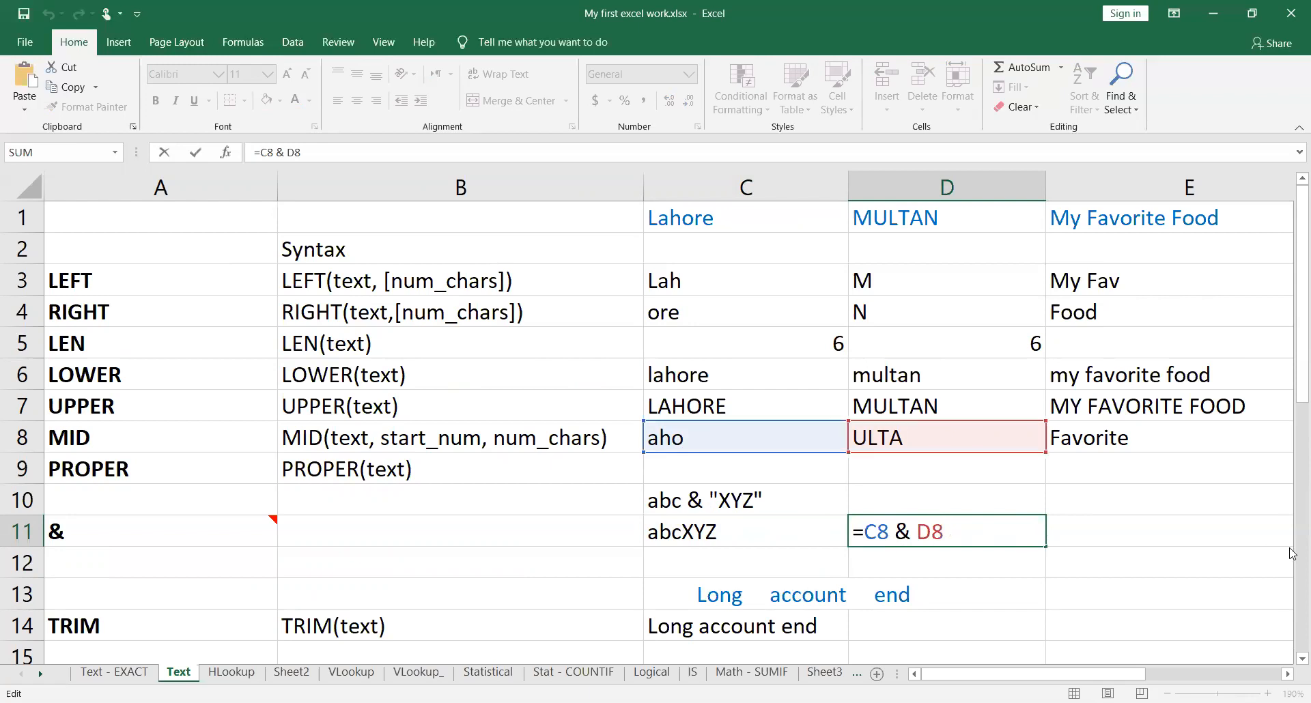
{"action": "key", "text": "Return"}
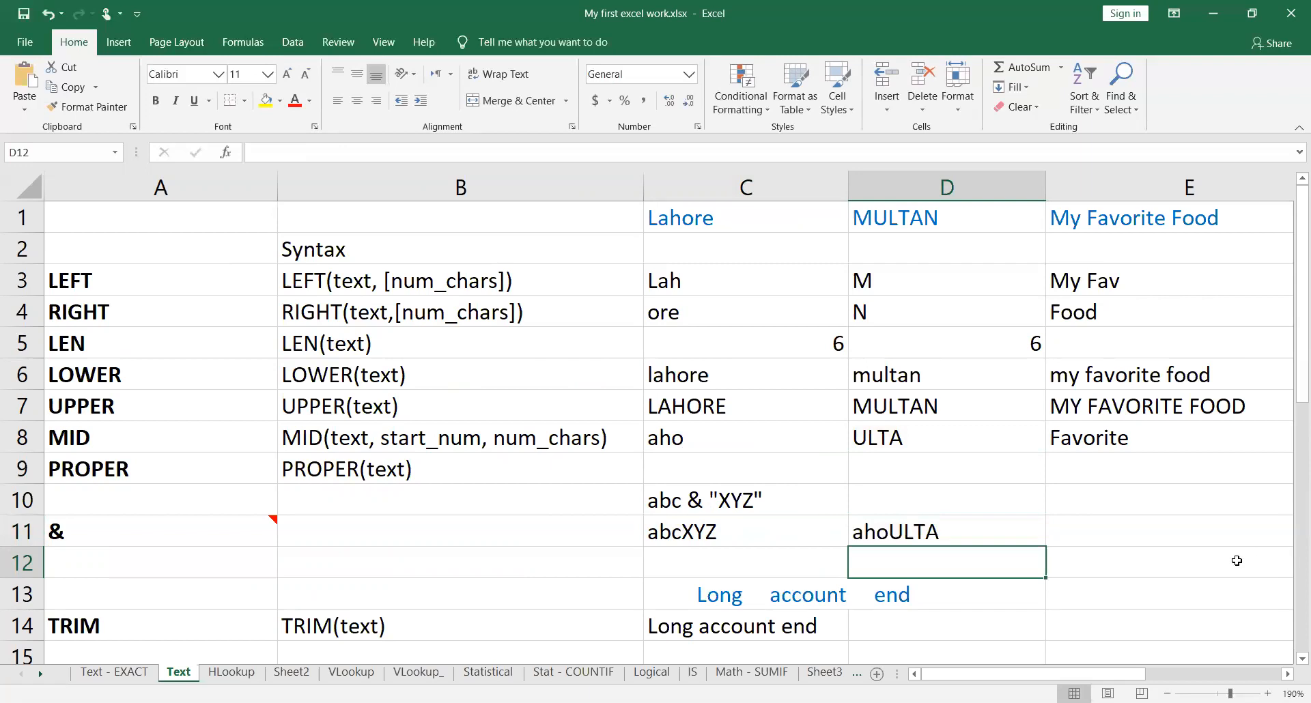
Step: Add a space after abc inside the first quoted string in cell C11, making the formula ="abc " & "XYZ"
{"action": "double_click", "coordinate": [820, 532]}
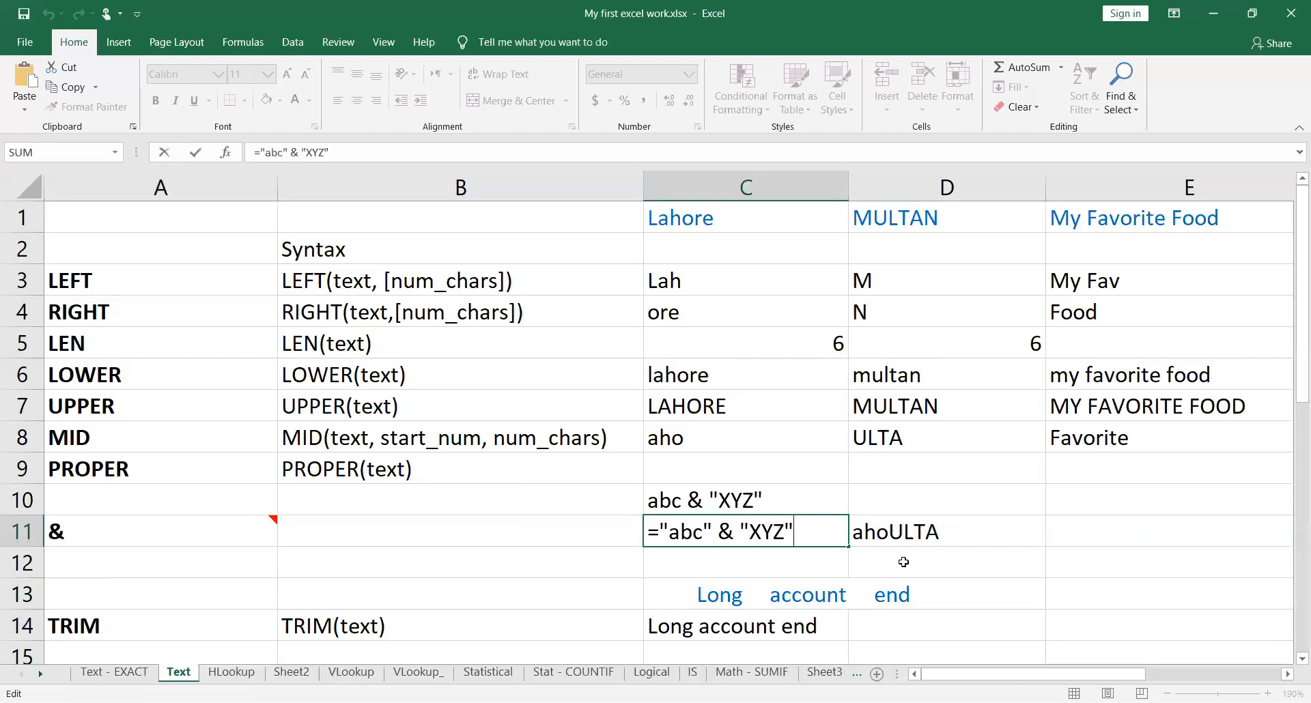
{"action": "key", "text": "Return"}
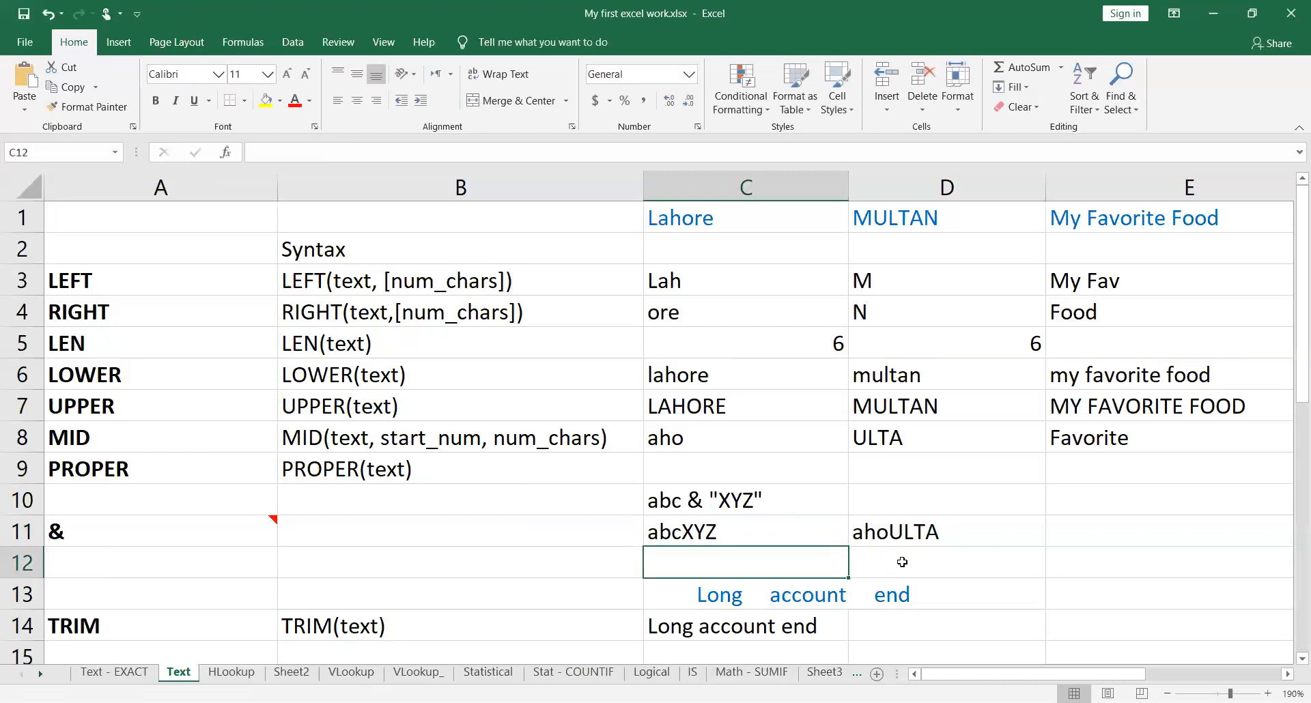
{"action": "double_click", "coordinate": [818, 533]}
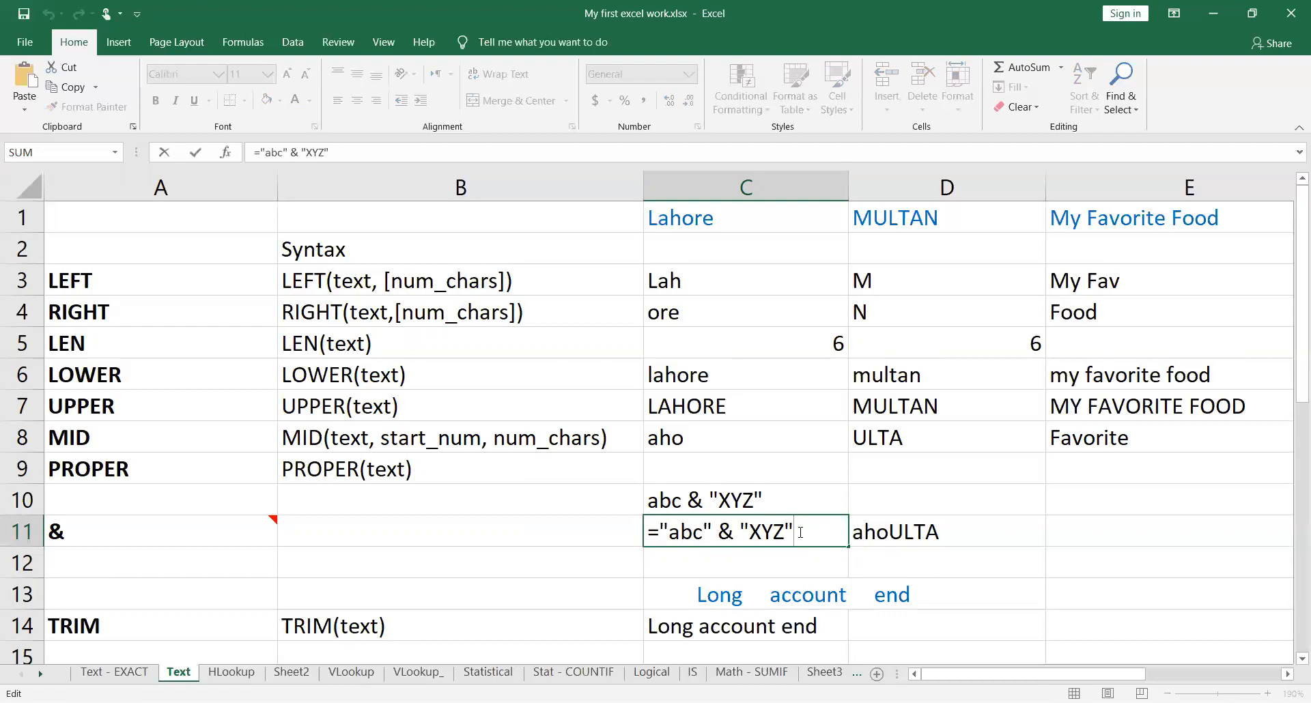
{"action": "left_click", "coordinate": [703, 532]}
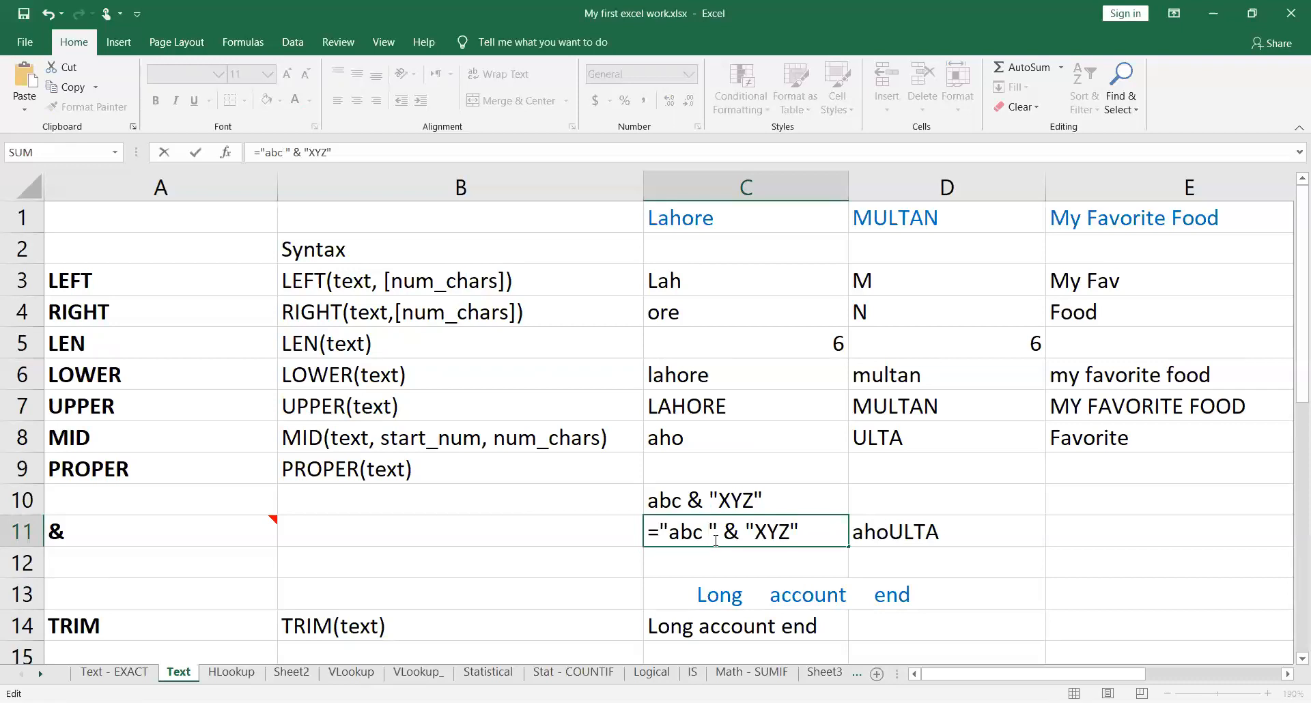
{"action": "key", "text": "Return"}
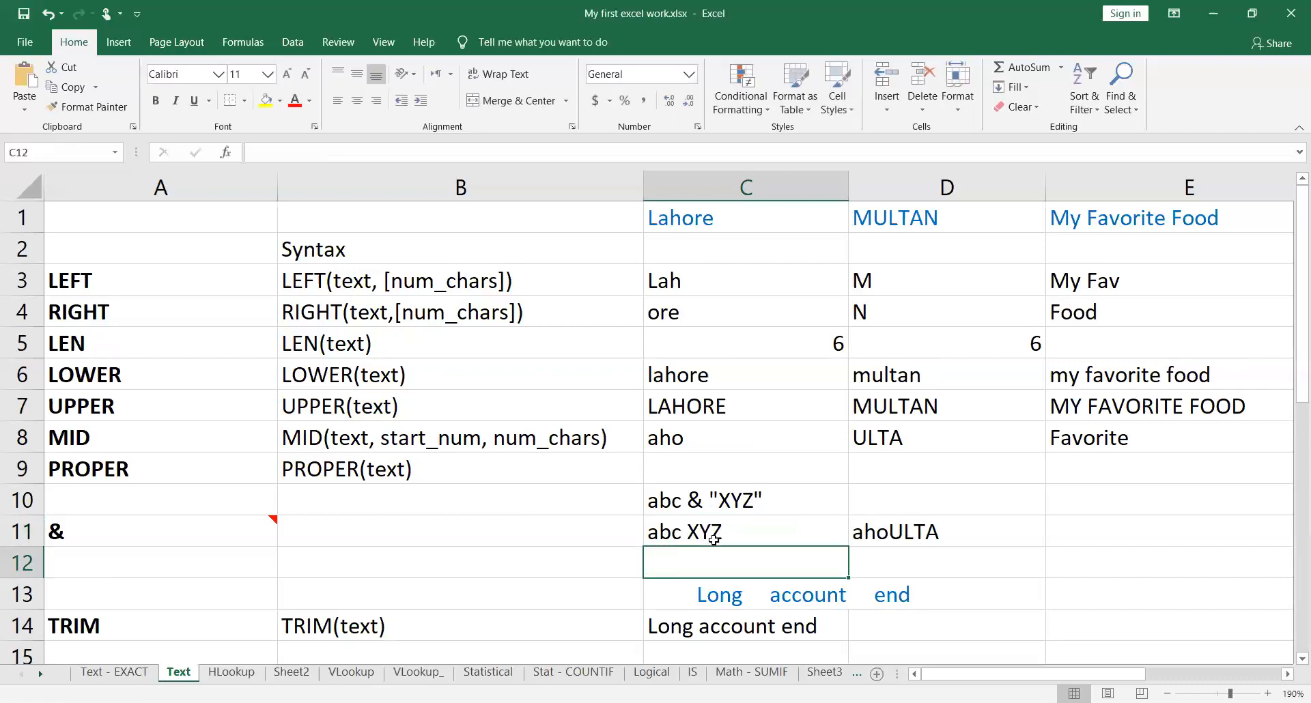
Step: Insert a quoted space between the C8 and D8 references in cell D11, making the formula =C8 & " " &D8
{"action": "double_click", "coordinate": [1003, 529]}
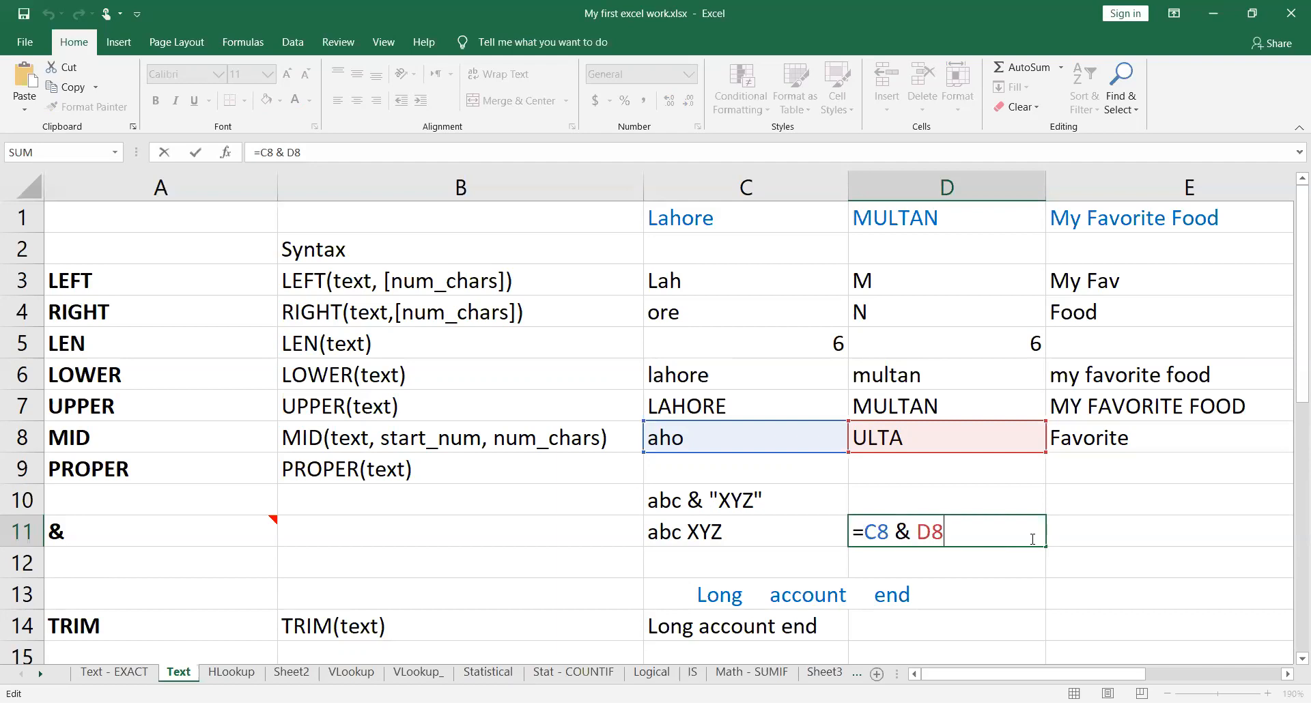
{"action": "key", "text": "Return"}
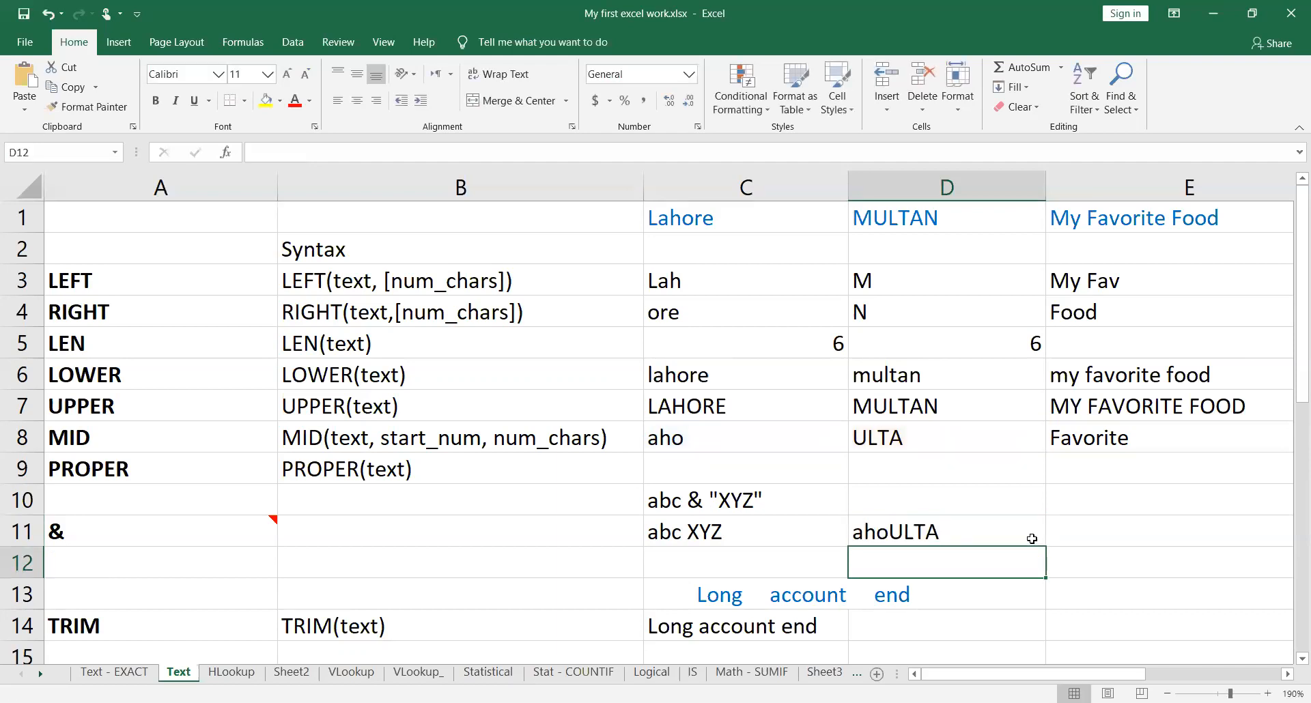
{"action": "left_click", "coordinate": [1032, 539]}
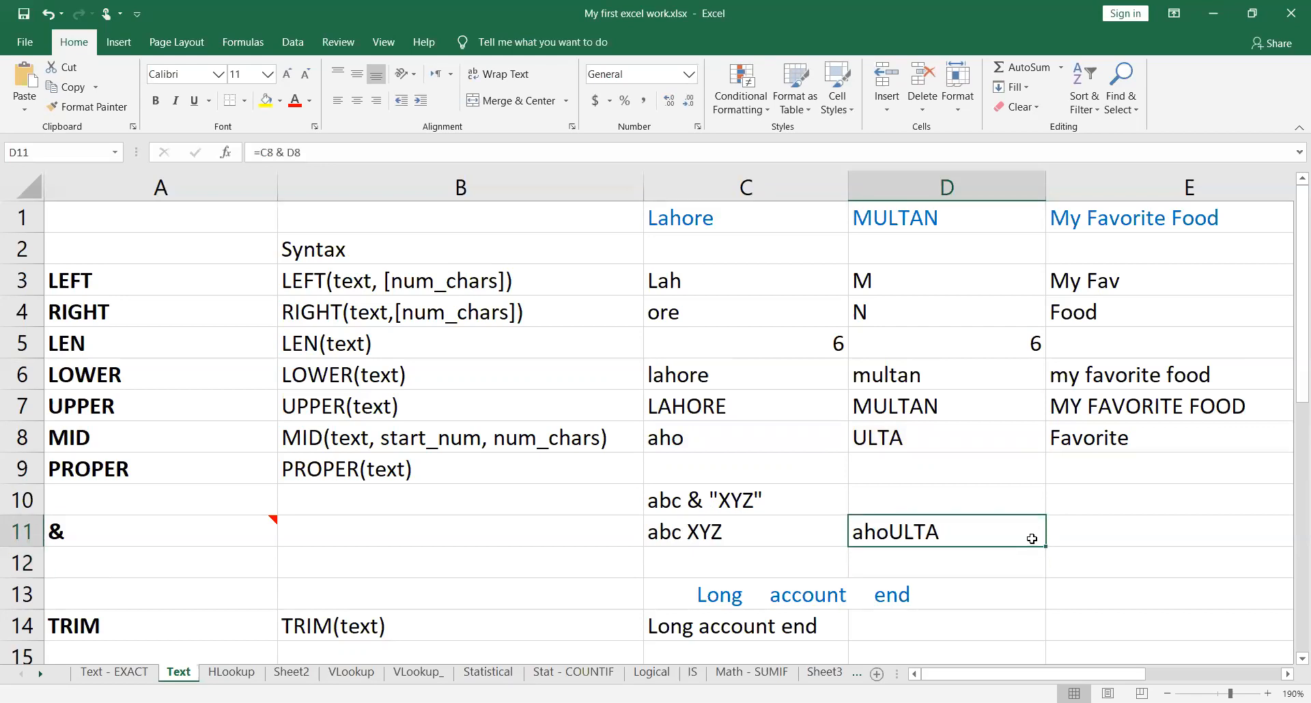
{"action": "double_click", "coordinate": [1032, 539]}
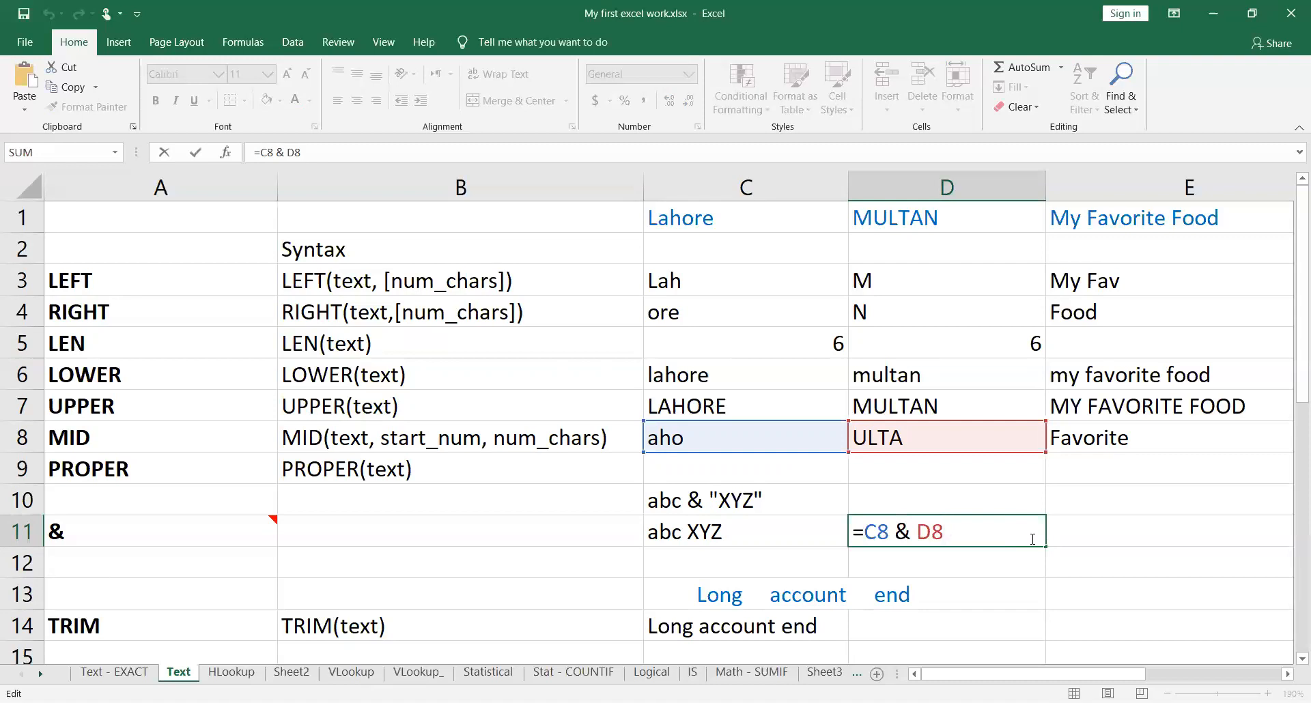
{"action": "key", "text": "Left"}
{"action": "key", "text": "Left"}
{"action": "key", "text": "Left"}
{"action": "key", "text": "Right"}
{"action": "type", "text": "&"}
{"action": "key", "text": "Left"}
{"action": "type", "text": "\"\""}
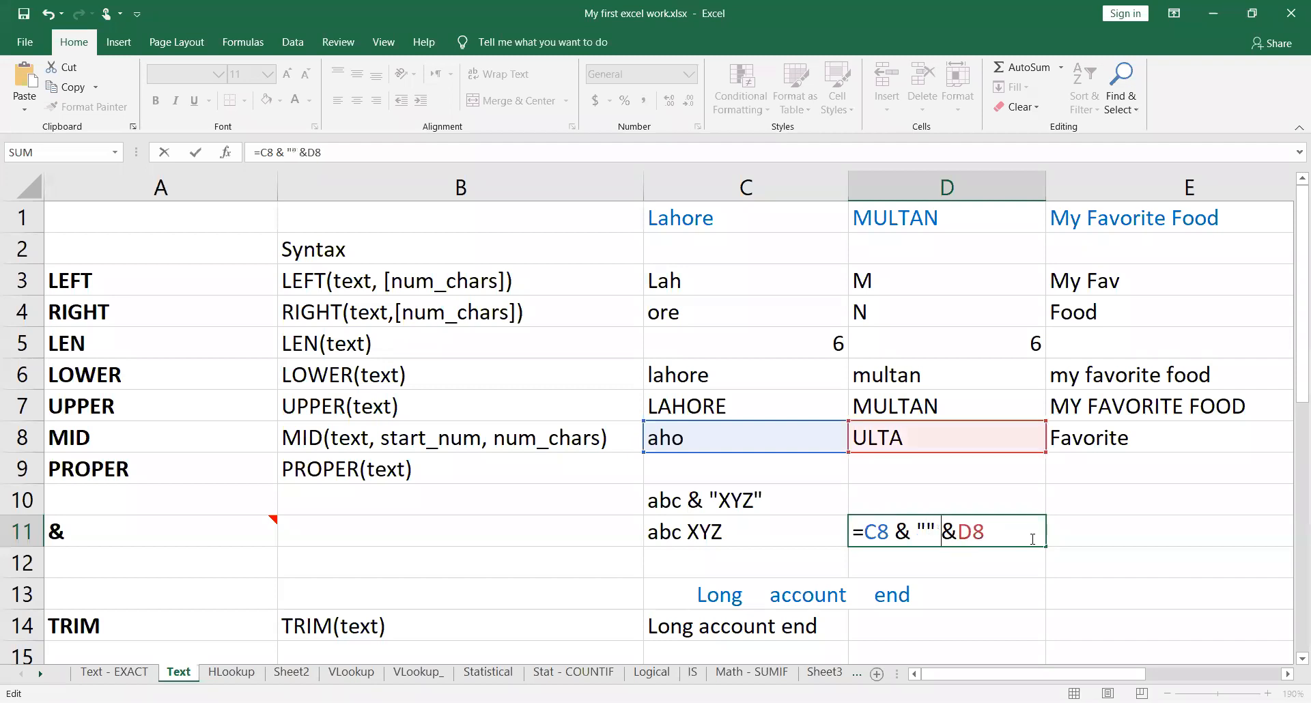
{"action": "key", "text": "Left"}
{"action": "key", "text": "Left"}
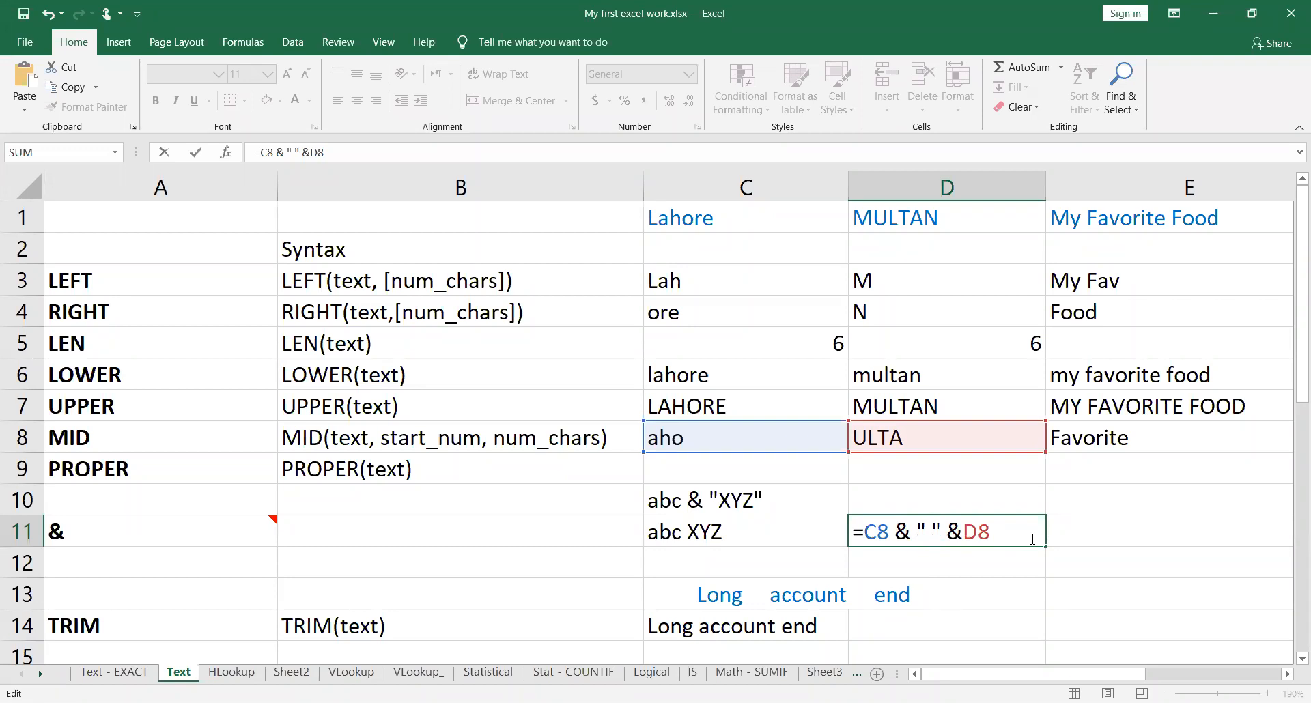
{"action": "key", "text": "Return"}
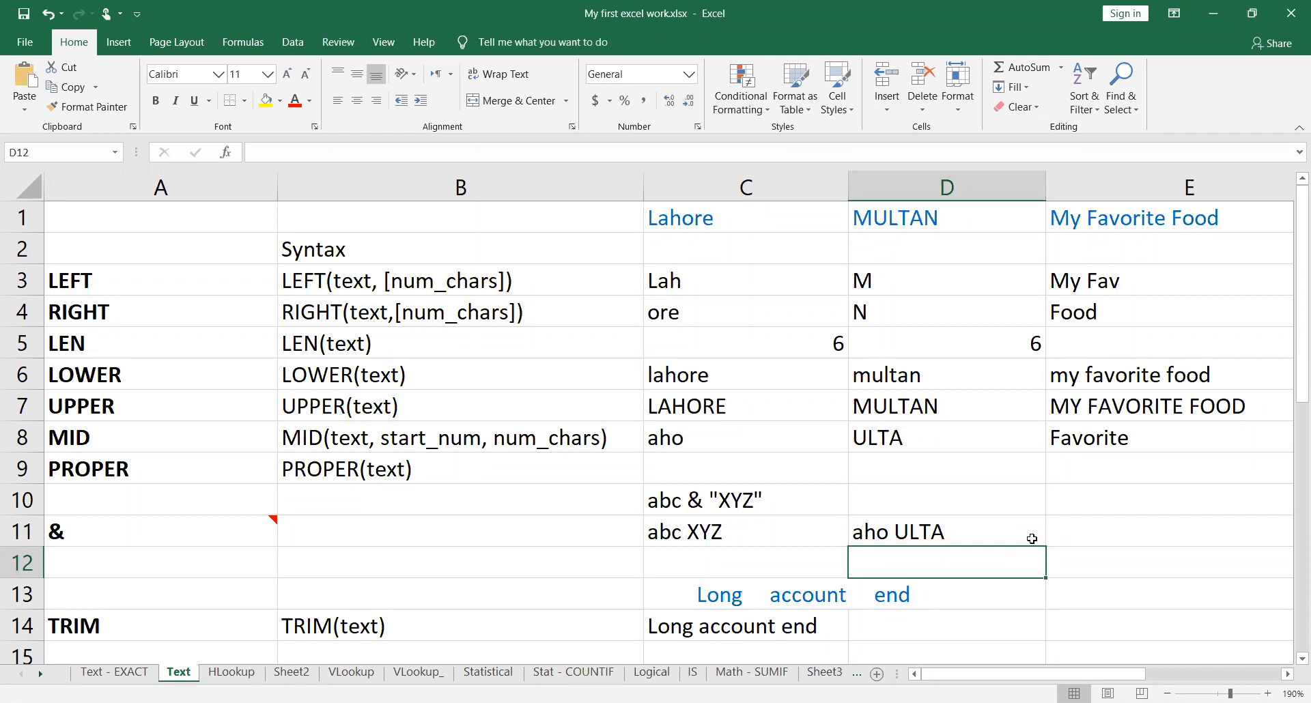
{"action": "left_click", "coordinate": [1032, 538]}
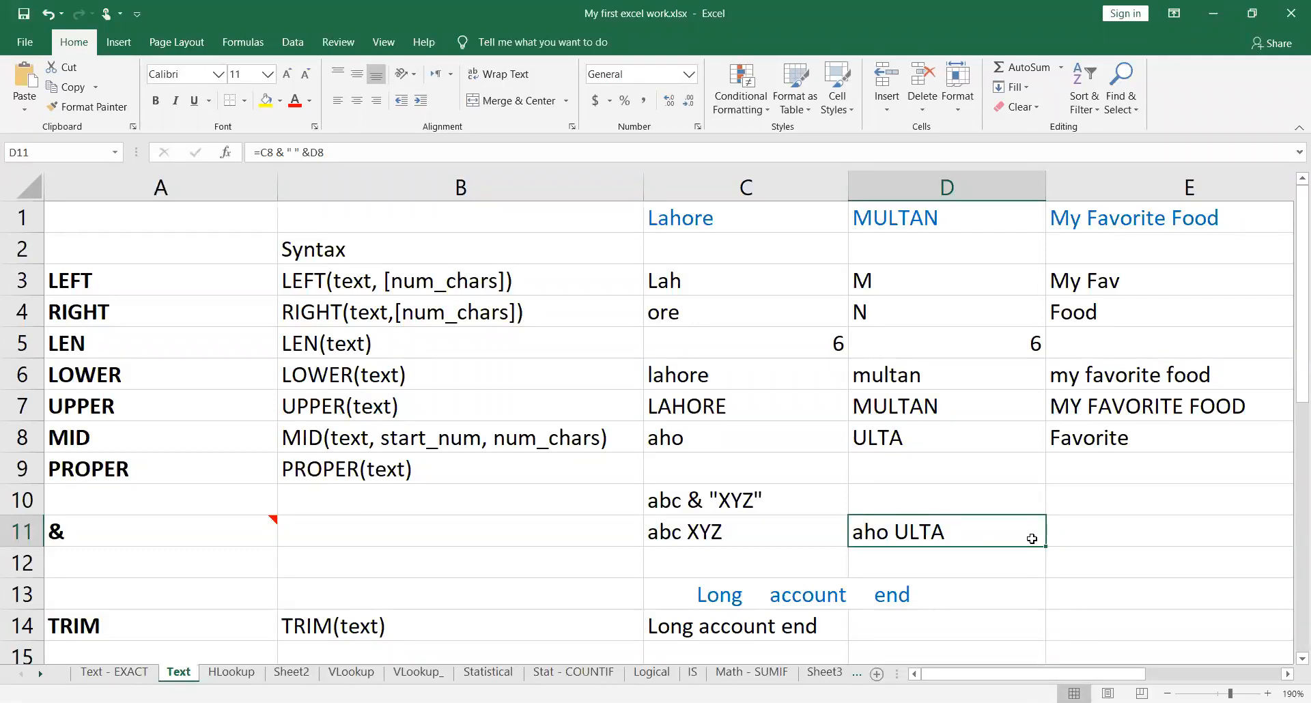
Step: Append a reference to cell C11 to the joined text in cell D11, making the formula =C8 & " " &D8 & C11
{"action": "double_click", "coordinate": [1032, 539]}
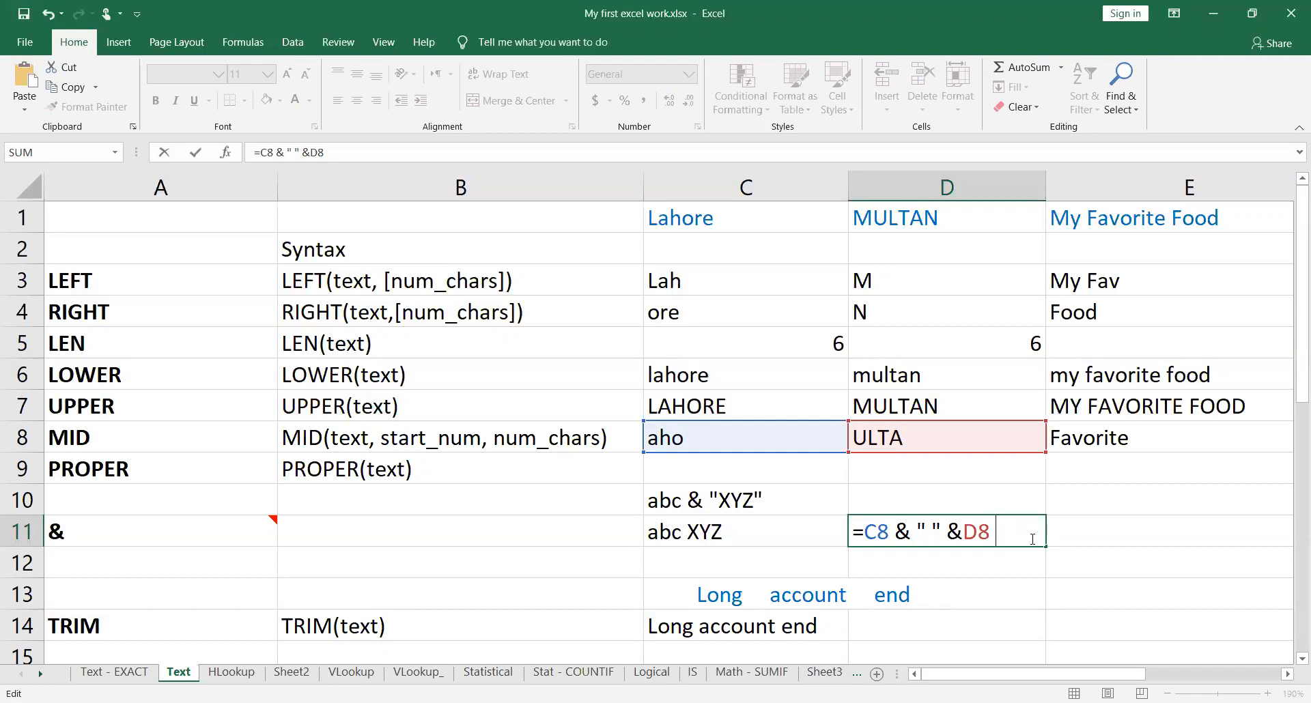
{"action": "type", "text": "&"}
{"action": "type", "text": "c11"}
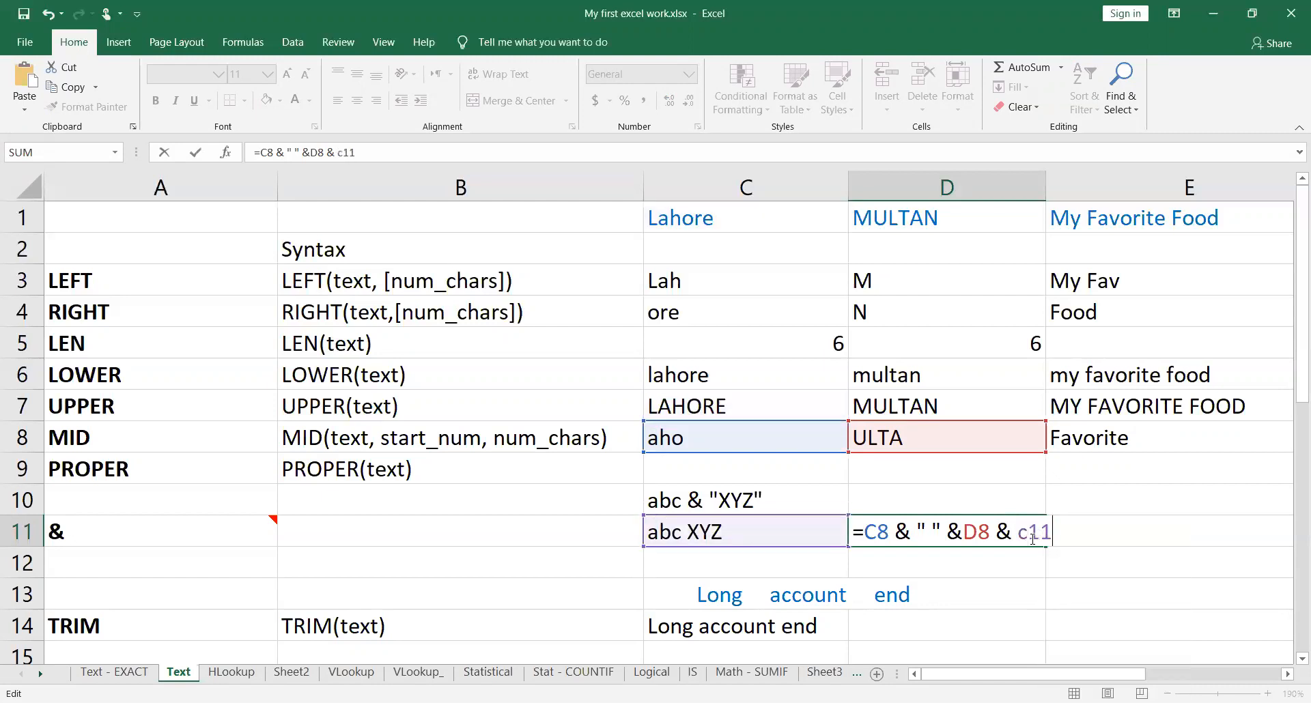
{"action": "key", "text": "Return"}
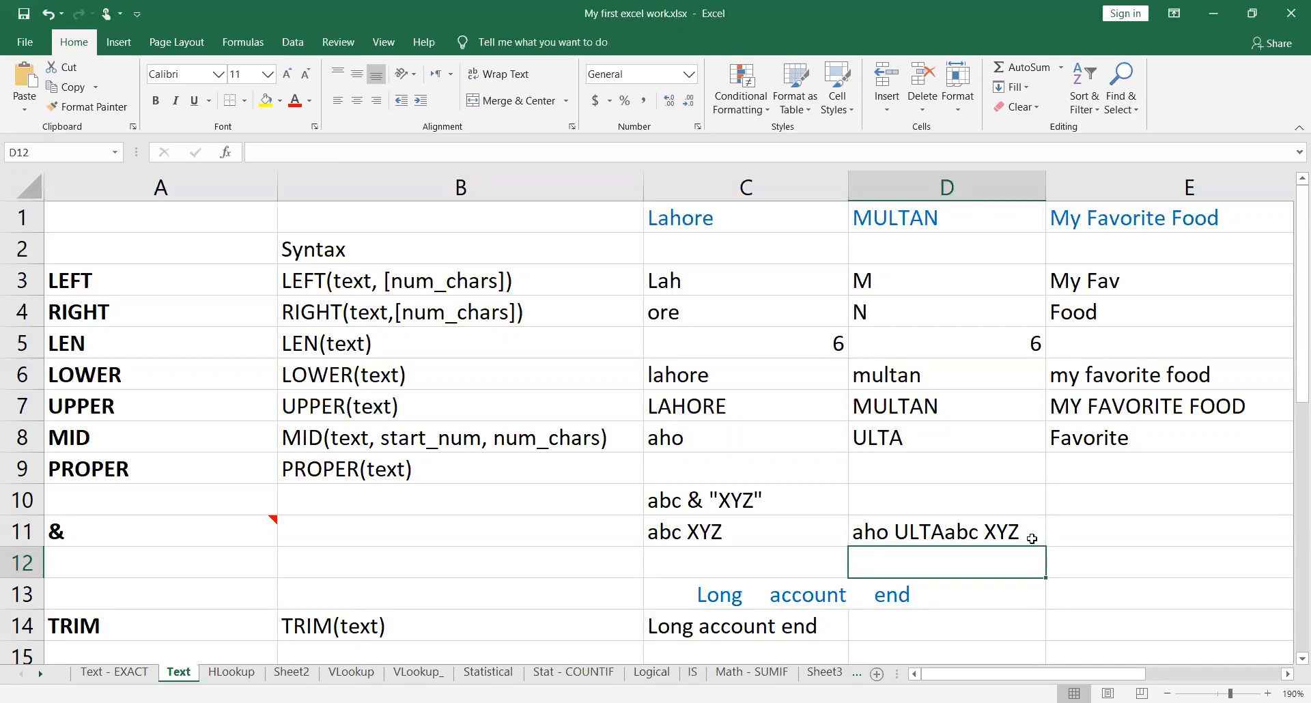
{"action": "left_click", "coordinate": [1032, 539]}
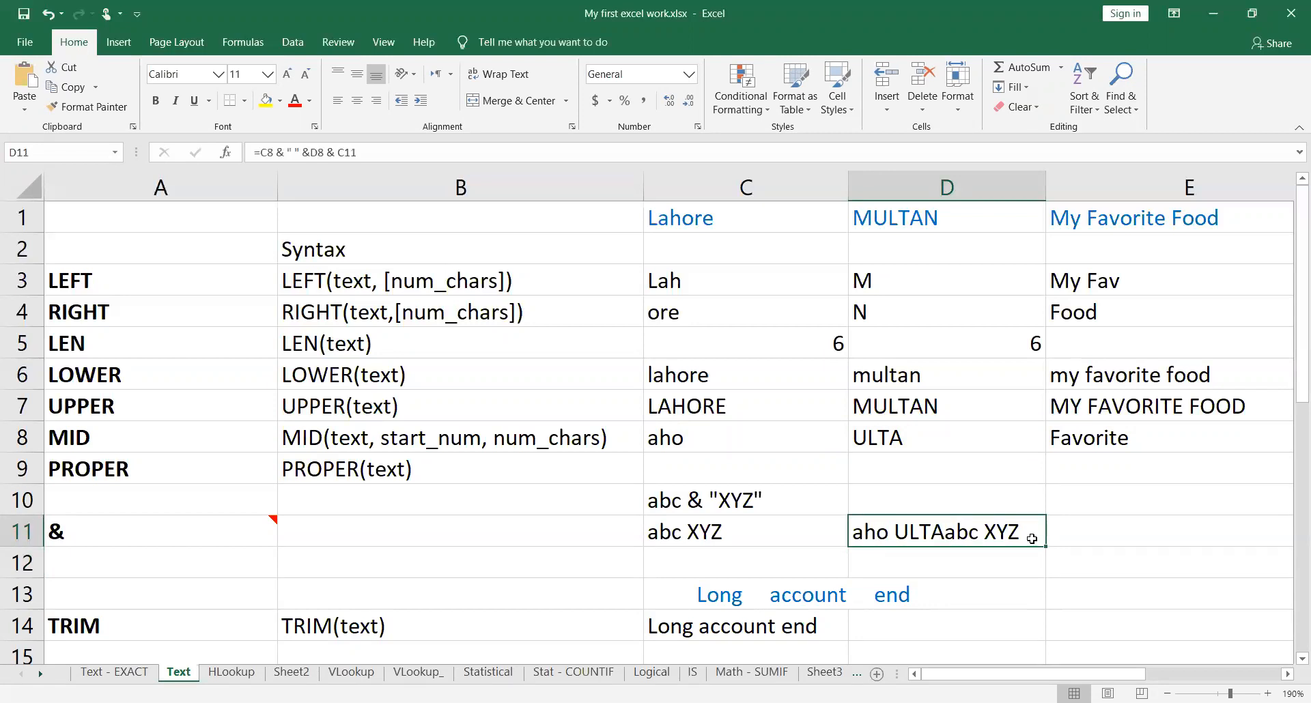
Step: Insert a quoted space before the C11 reference in cell D11, making the formula =C8 & " " &D8 & " " & C11
{"action": "double_click", "coordinate": [1032, 539]}
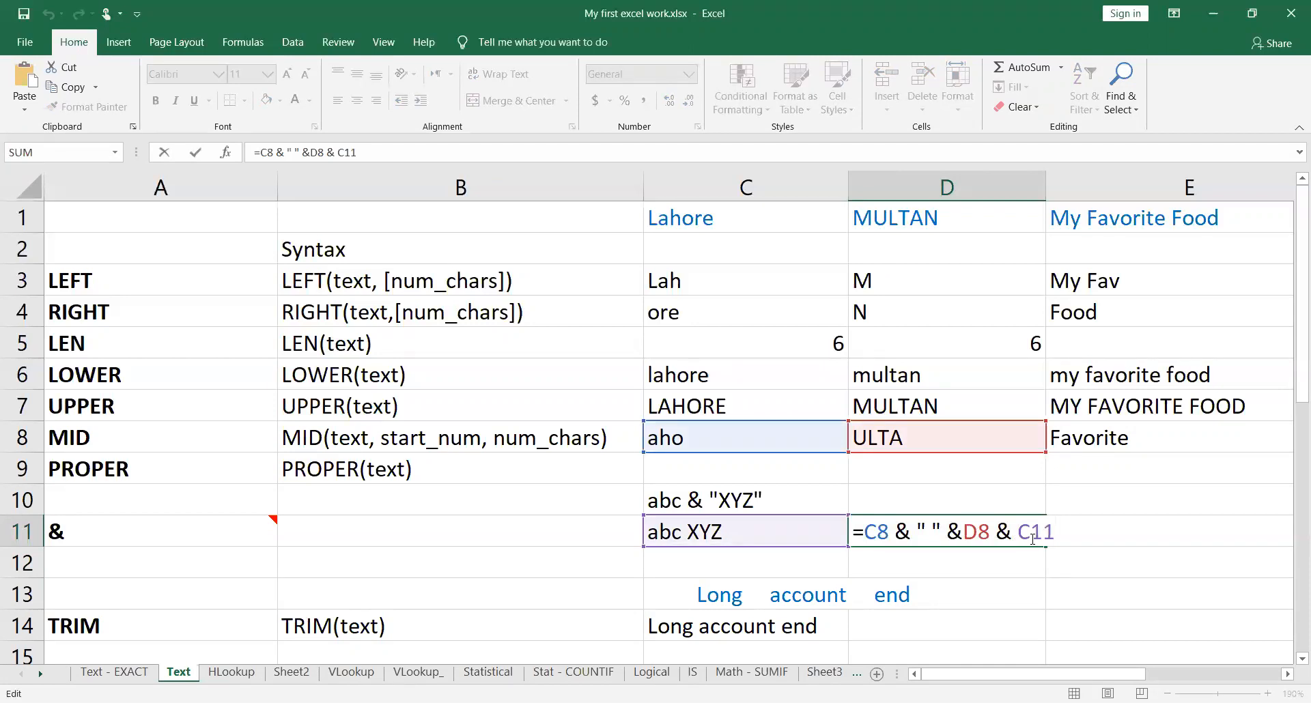
{"action": "key", "text": "Left"}
{"action": "key", "text": "Left"}
{"action": "key", "text": "Left"}
{"action": "type", "text": "\" "}
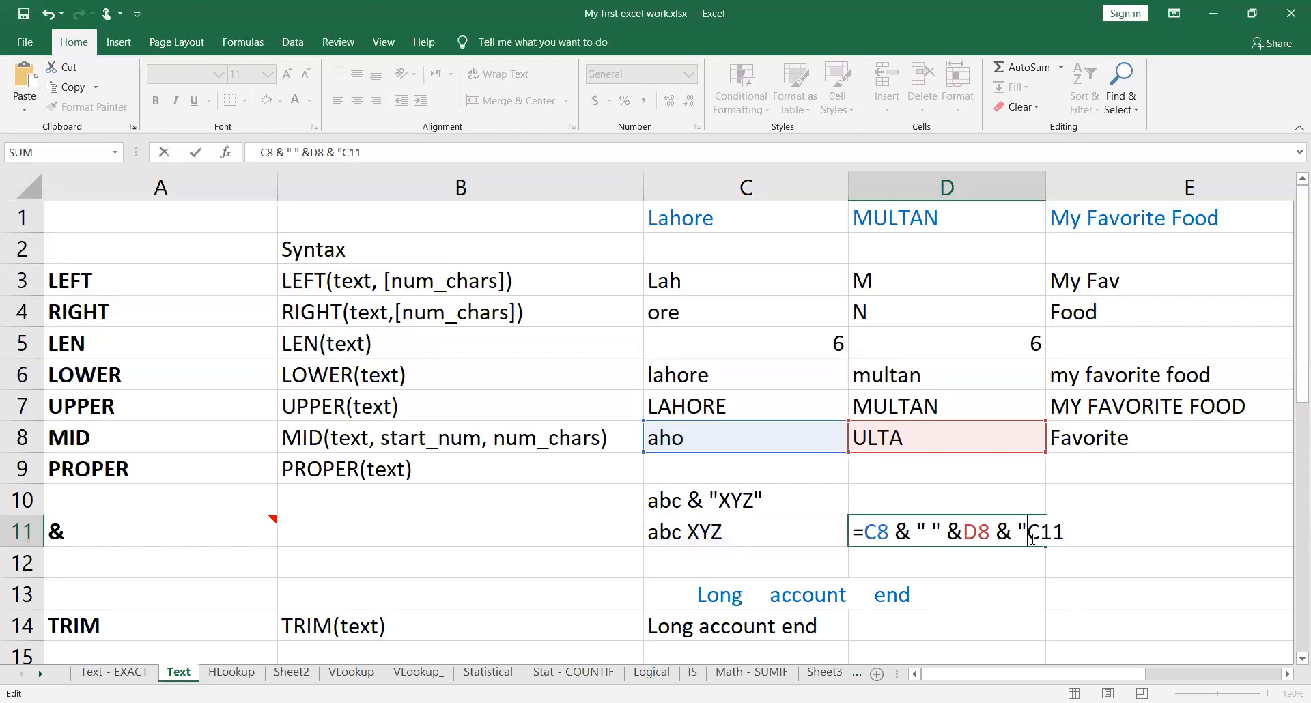
{"action": "type", "text": "\" "}
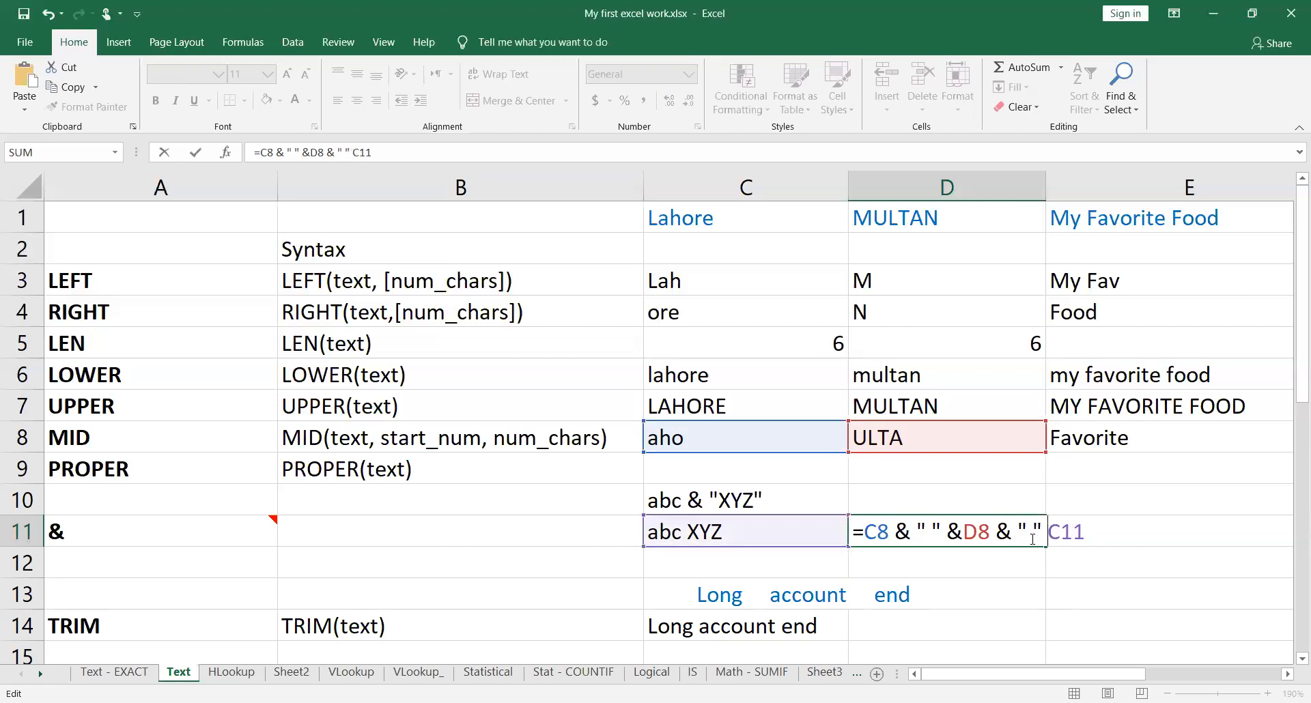
{"action": "type", "text": "&"}
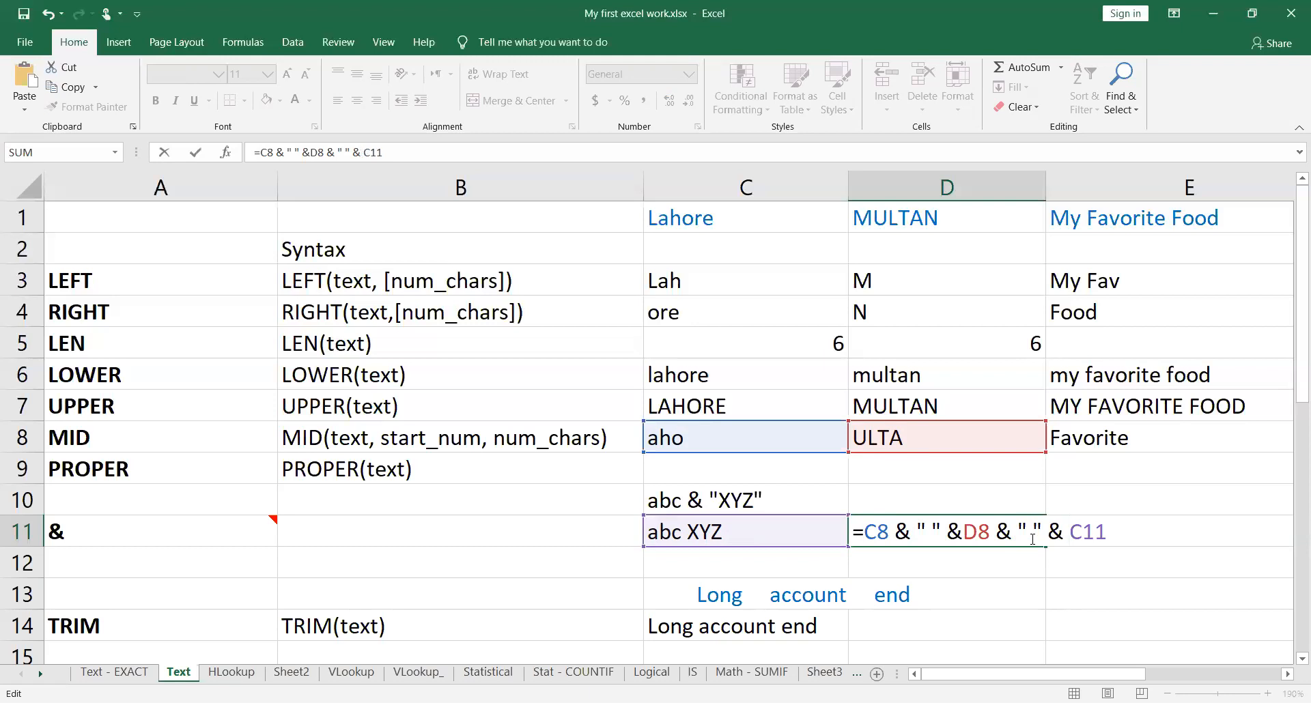
{"action": "key", "text": "Return"}
{"action": "left_click", "coordinate": [1032, 539]}
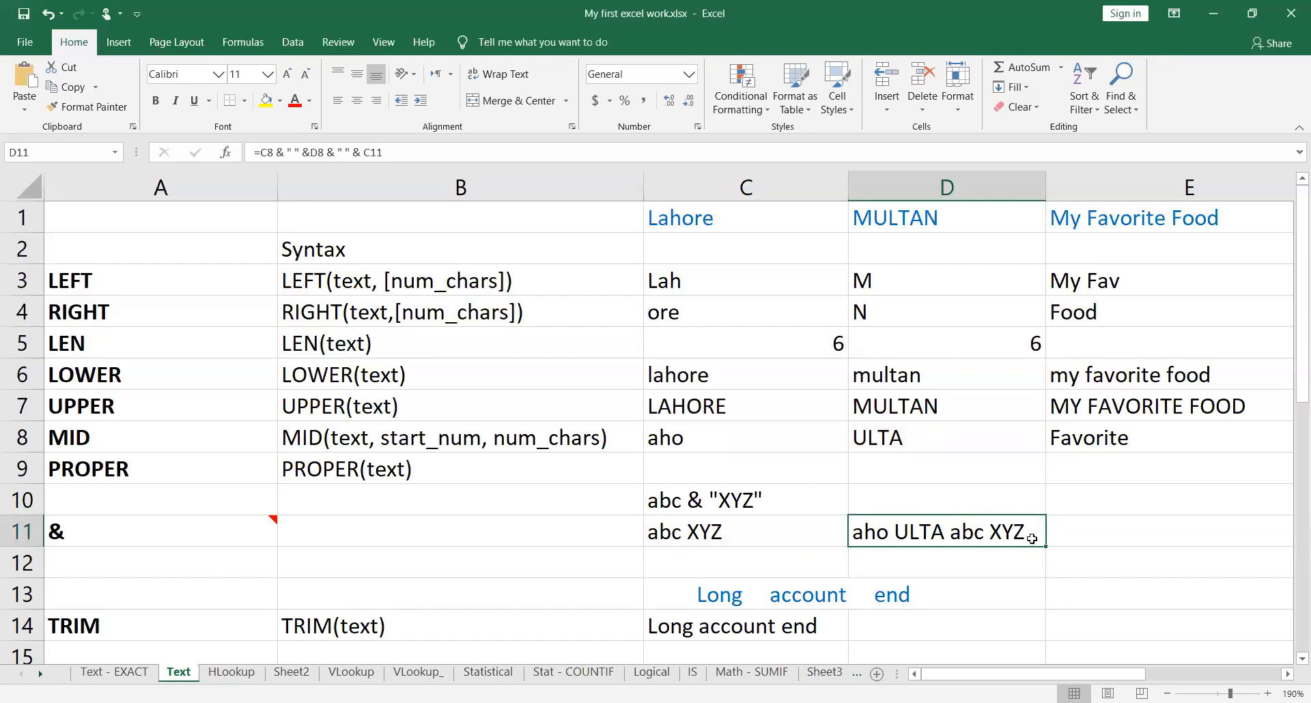
Step: Examine the & formulas in cells C11 and D11, including how D11 refers to C11, leaving both as they are
{"action": "left_click", "coordinate": [762, 534]}
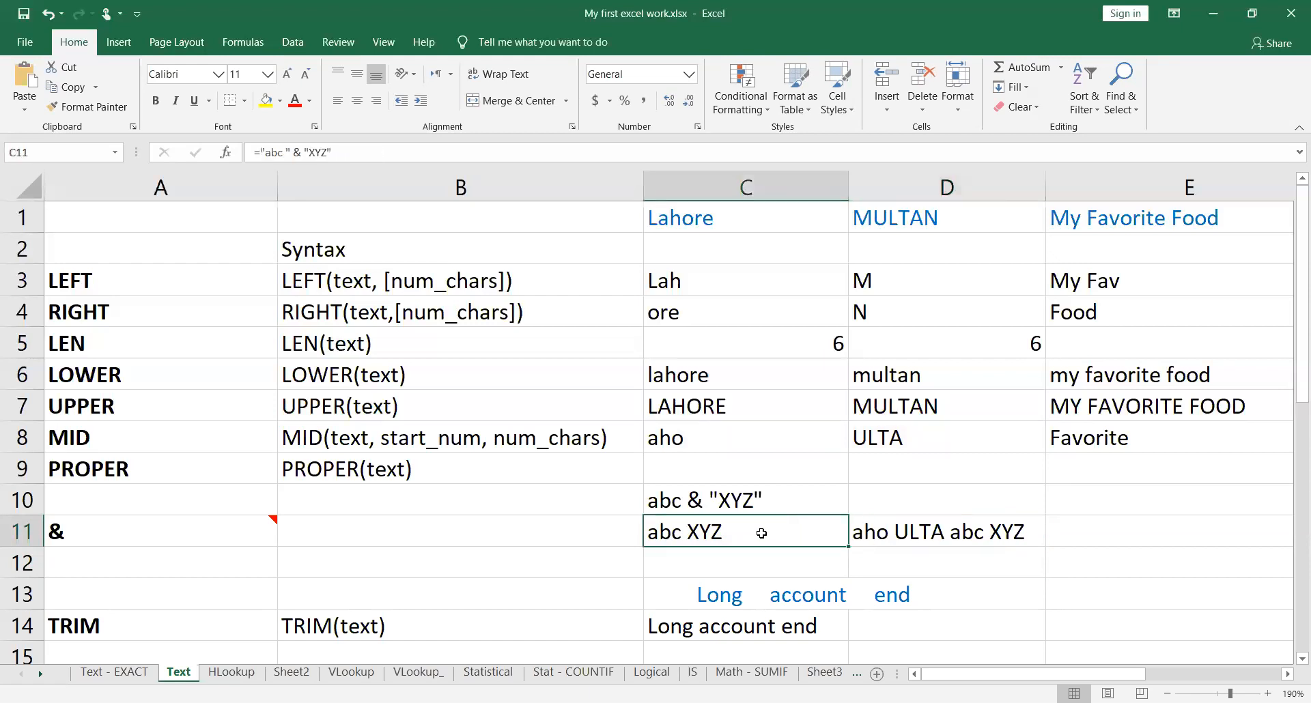
{"action": "double_click", "coordinate": [803, 533]}
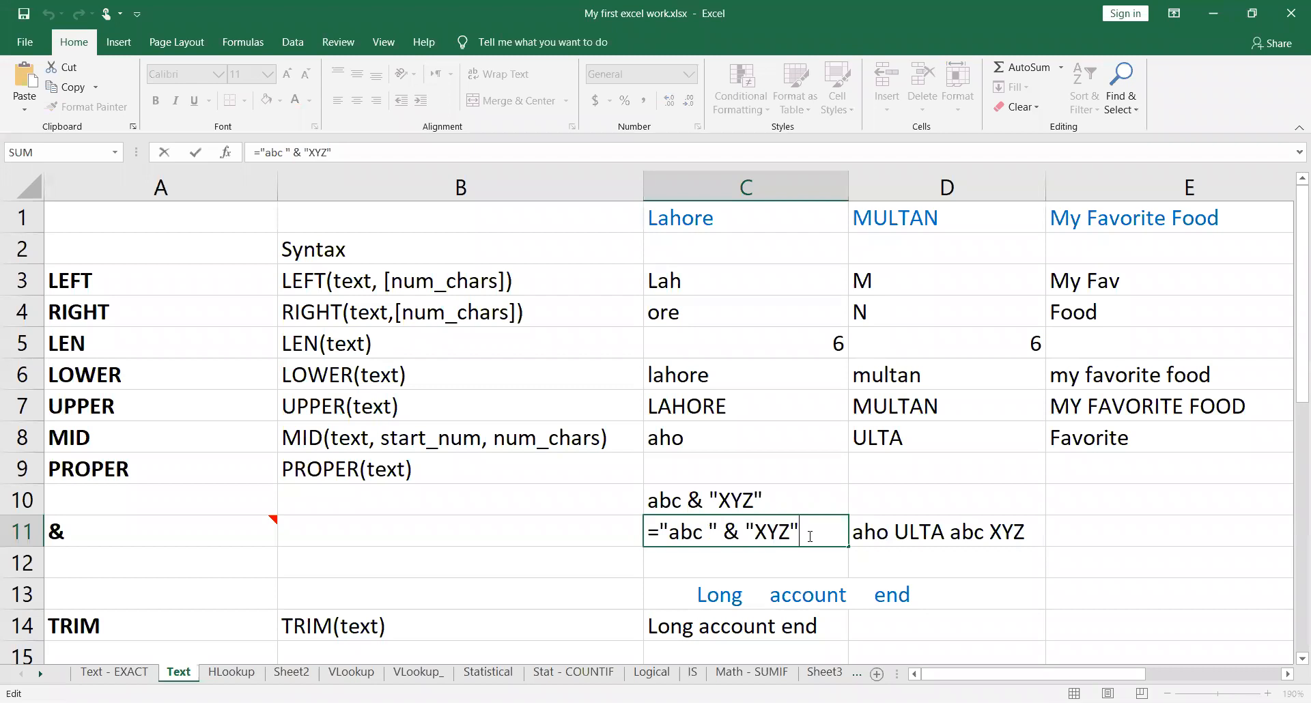
{"action": "key", "text": "ctrl+Return"}
{"action": "double_click", "coordinate": [930, 534]}
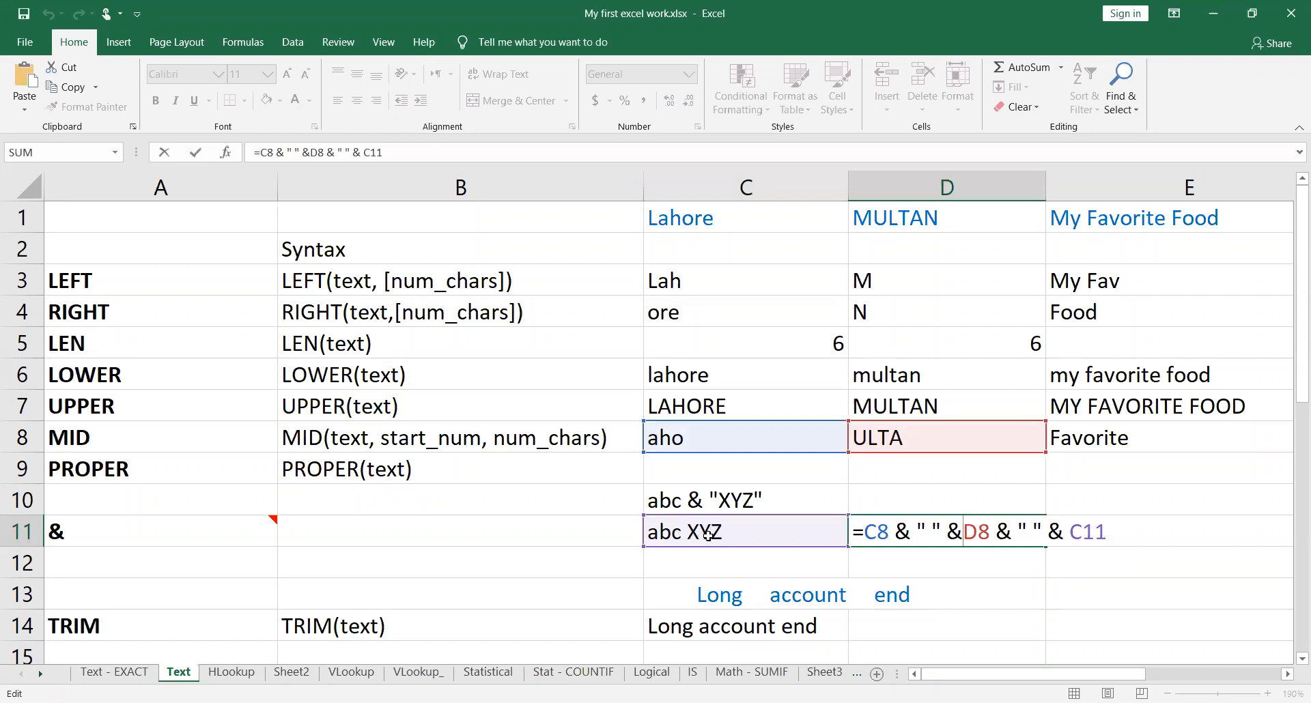
{"action": "left_click_drag", "start_coordinate": [1017, 530], "coordinate": [1124, 534]}
{"action": "left_click", "coordinate": [1124, 534]}
{"action": "key", "text": "ctrl+Return"}
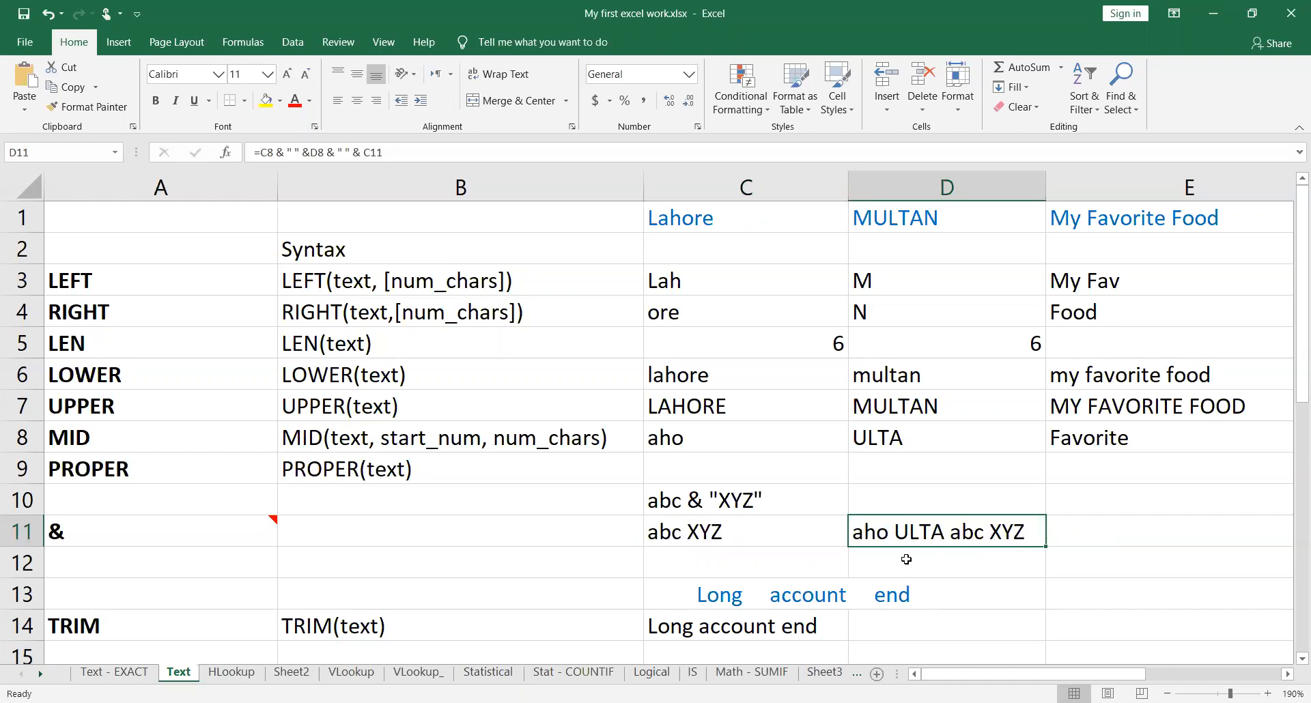
Step: Begin a CONCATENATE formula in cell B11 with C8 and D8 as its first two text arguments
{"action": "left_click", "coordinate": [527, 538]}
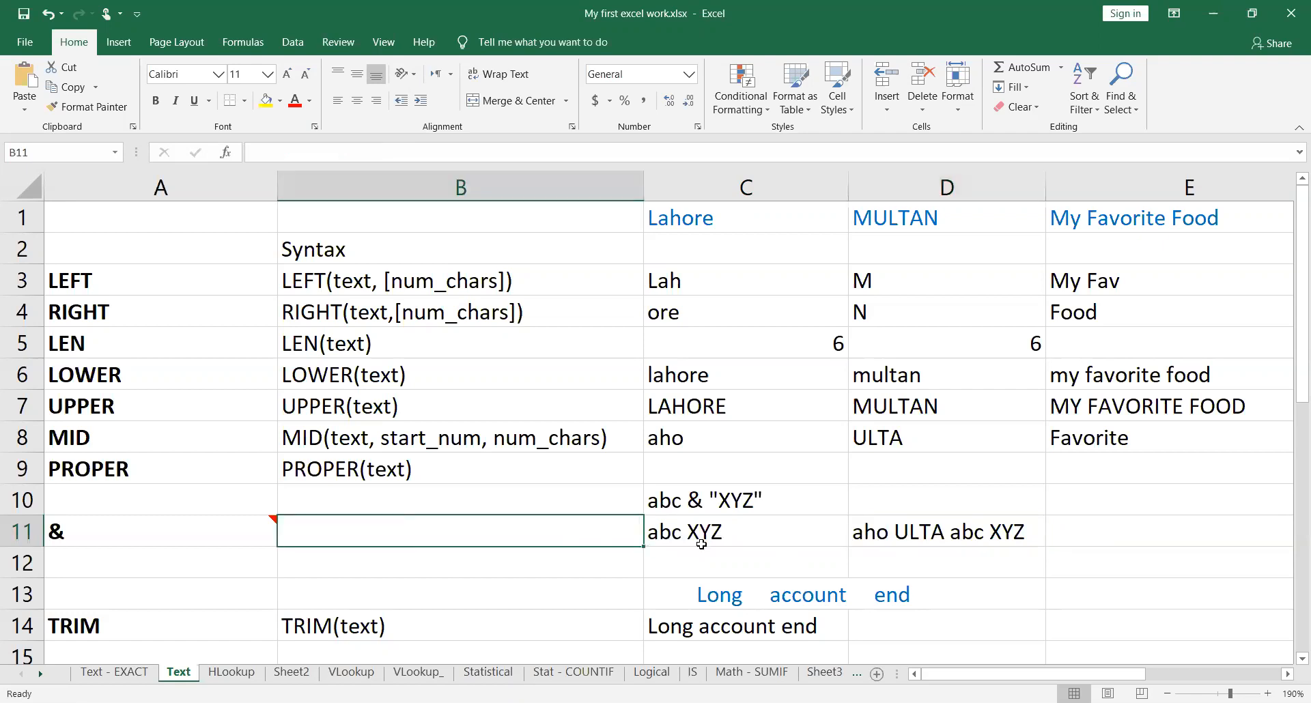
{"action": "type", "text": "=con"}
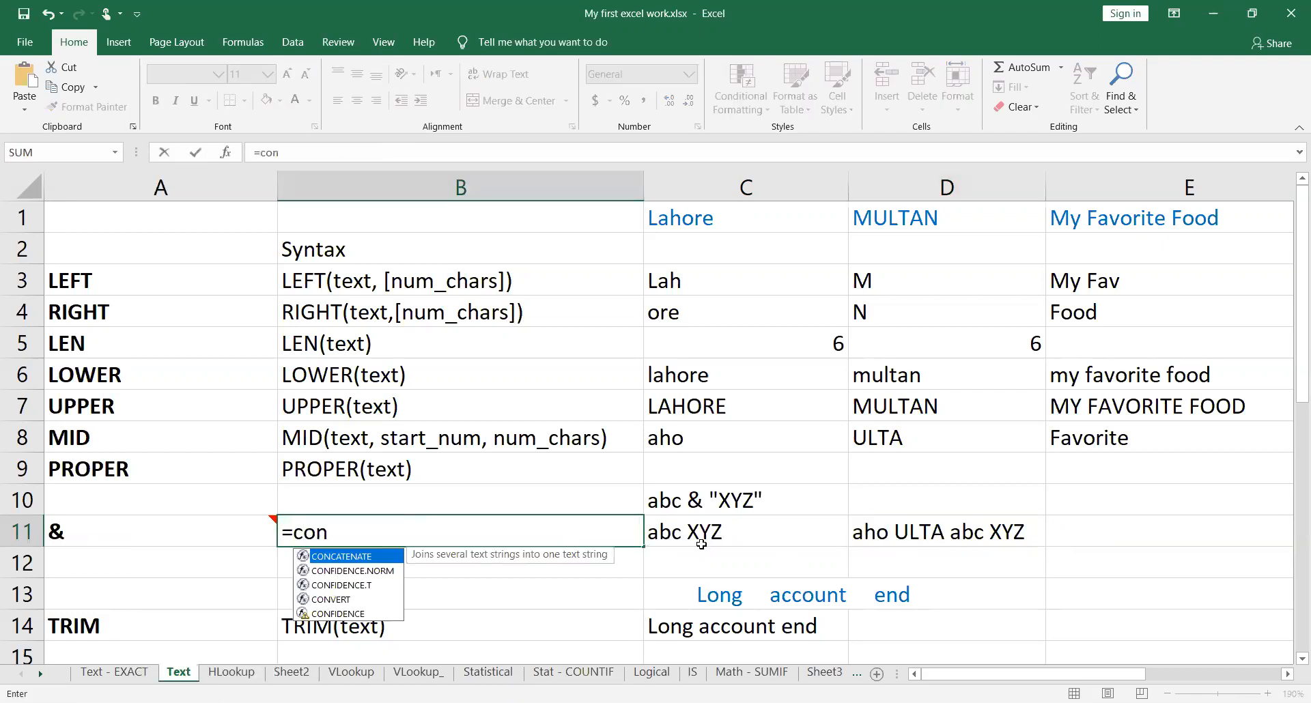
{"action": "key", "text": "Tab"}
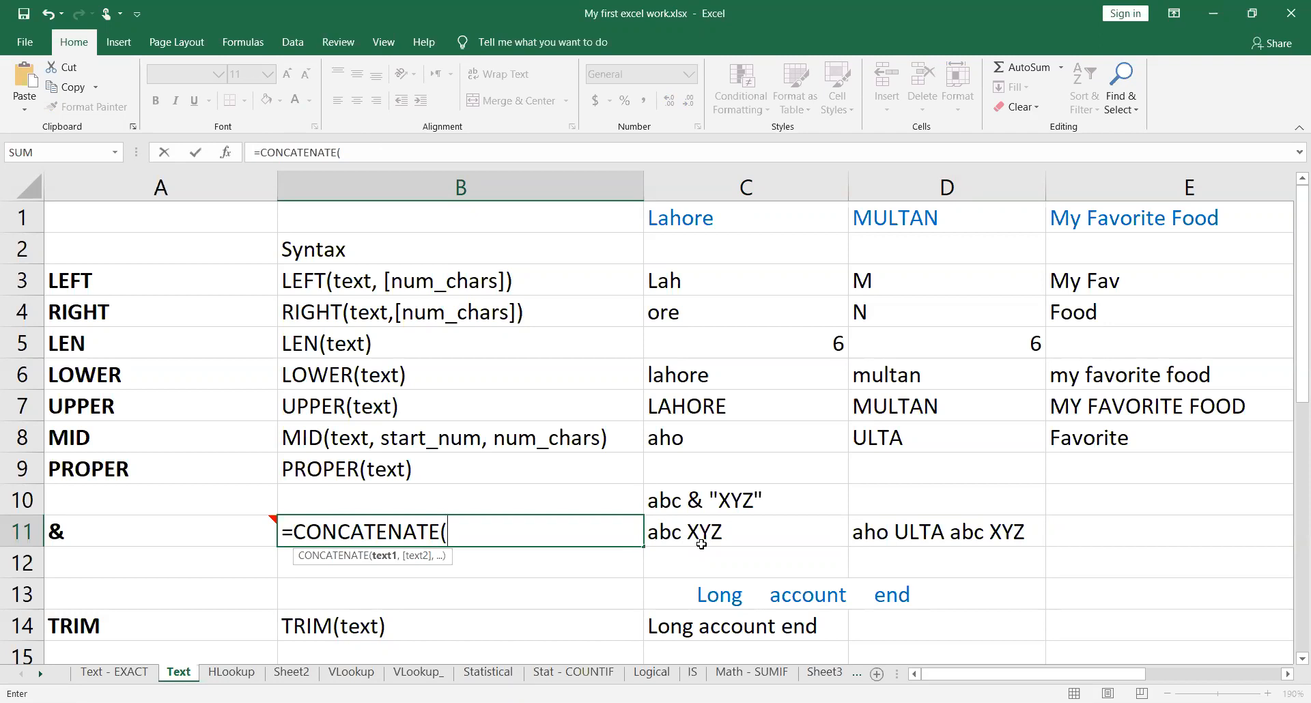
{"action": "type", "text": "C"}
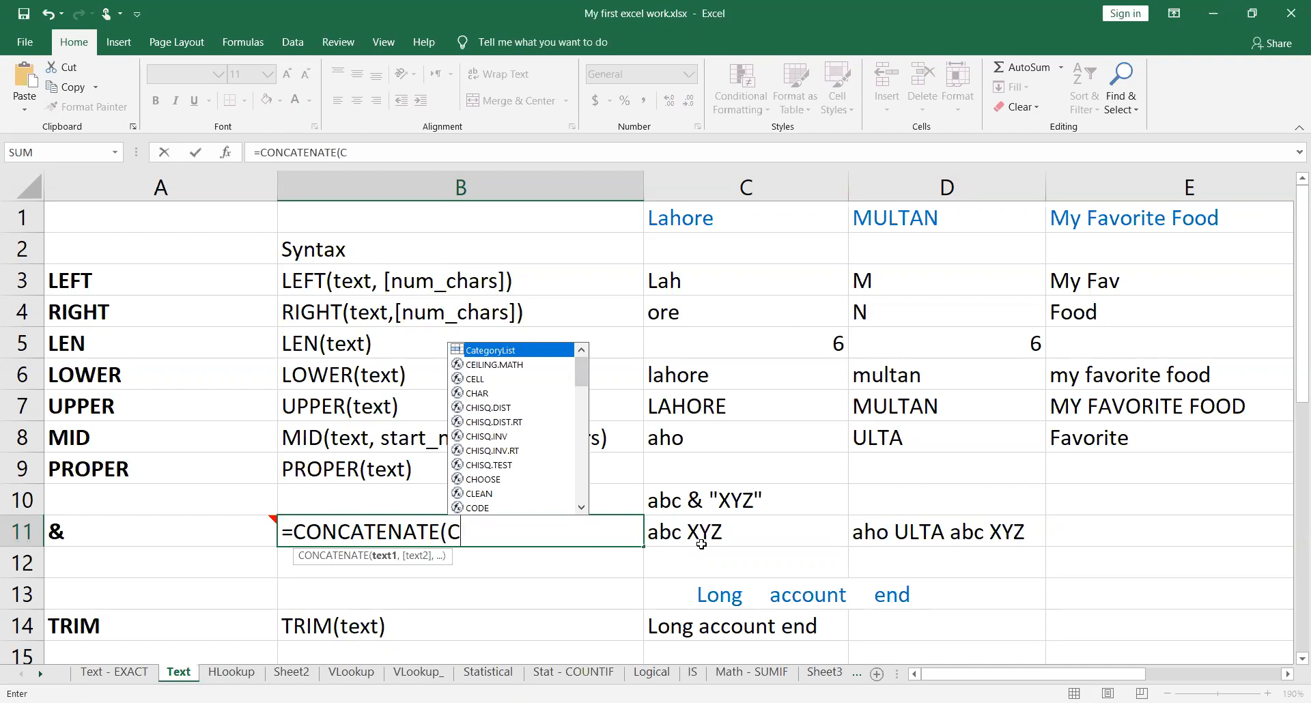
{"action": "type", "text": "8"}
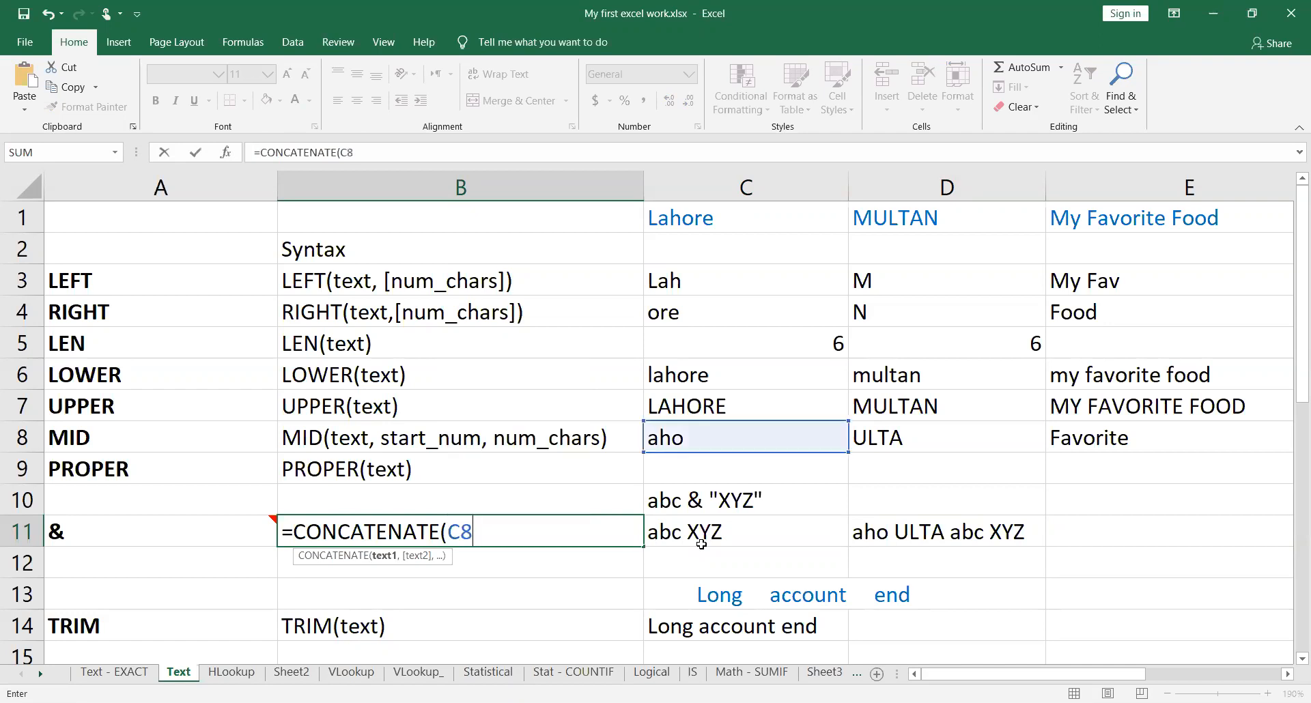
{"action": "type", "text": ","}
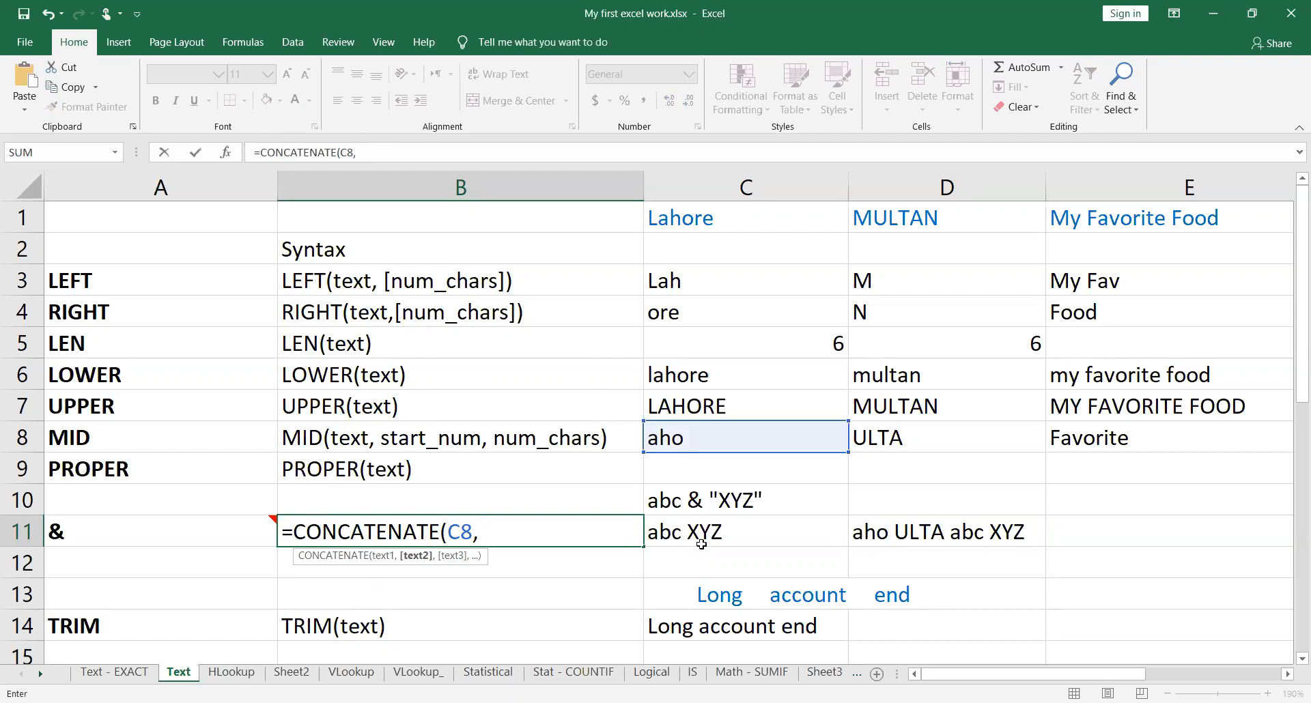
{"action": "type", "text": " D8"}
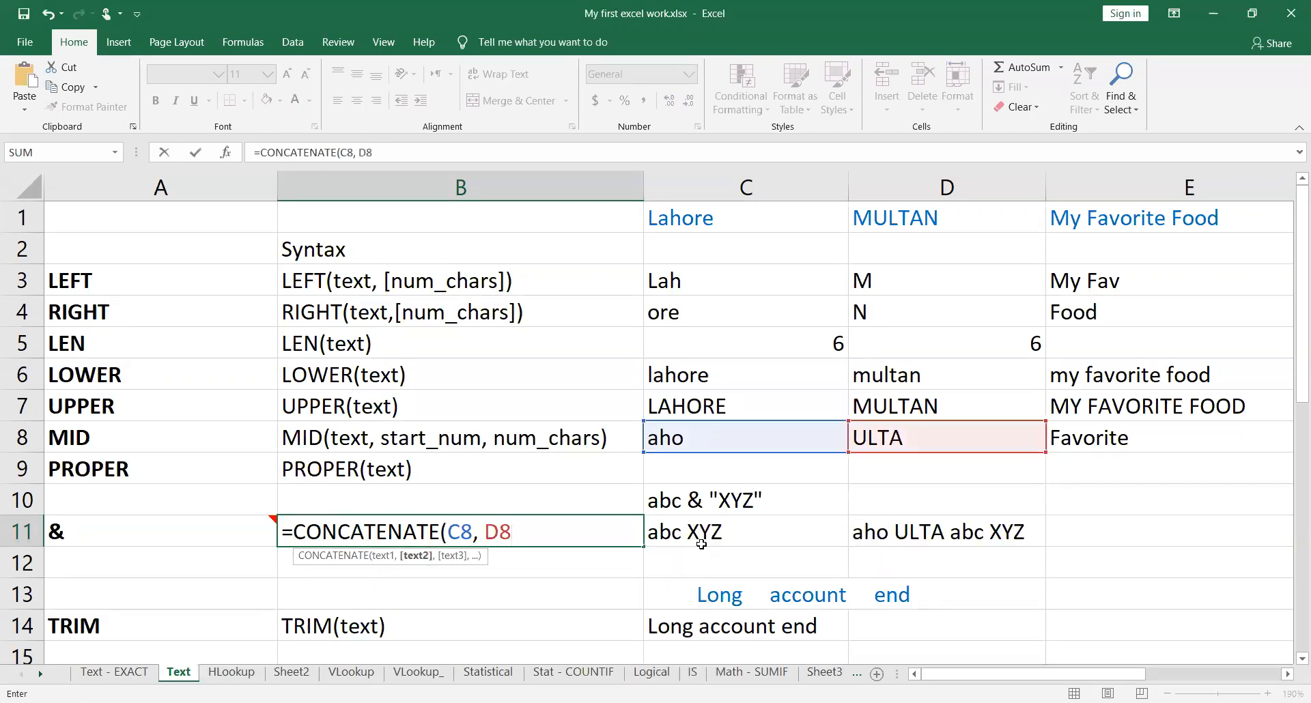
{"action": "type", "text": ", \"my word"}
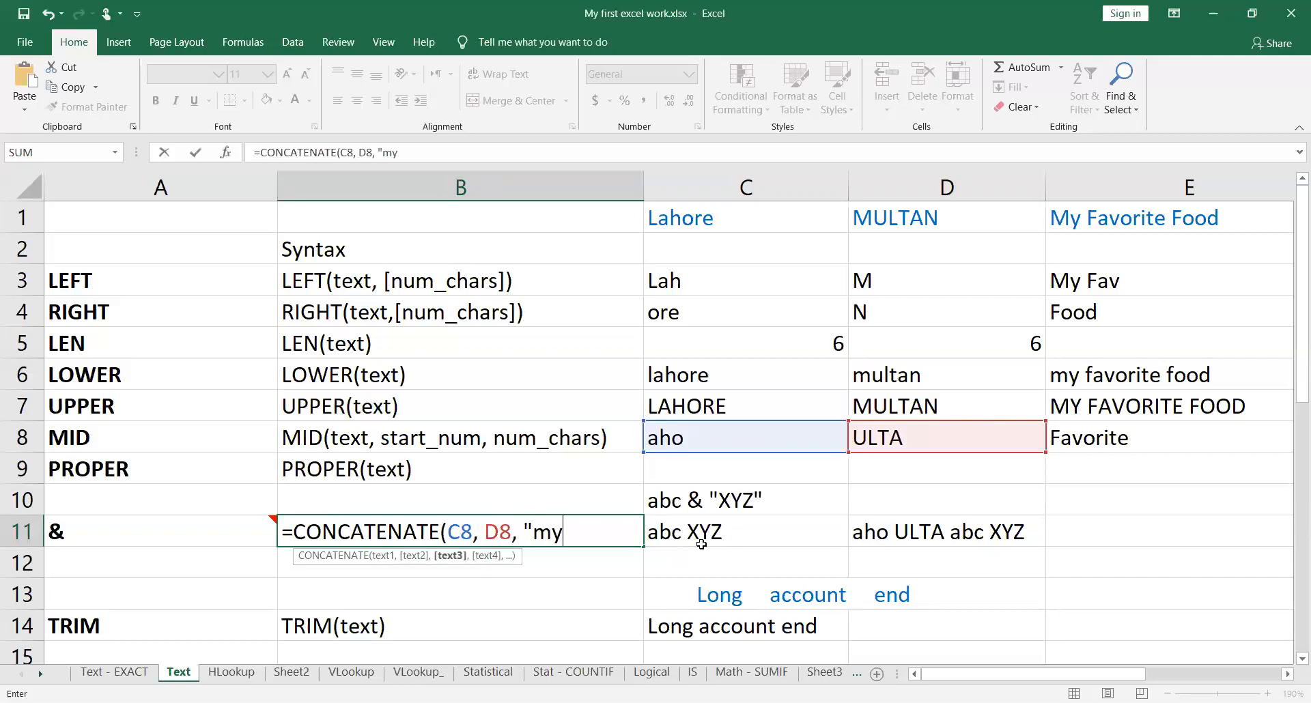
Step: Add "xyz" and C11 as the remaining arguments in cell B11, completing the formula =CONCATENATE(C8, D8, "xyz", C11)
{"action": "key", "text": "BackSpace"}
{"action": "key", "text": "BackSpace"}
{"action": "key", "text": "BackSpace"}
{"action": "key", "text": "BackSpace"}
{"action": "key", "text": "BackSpace"}
{"action": "key", "text": "BackSpace"}
{"action": "key", "text": "BackSpace"}
{"action": "type", "text": "xyz\""}
{"action": "type", "text": ","}
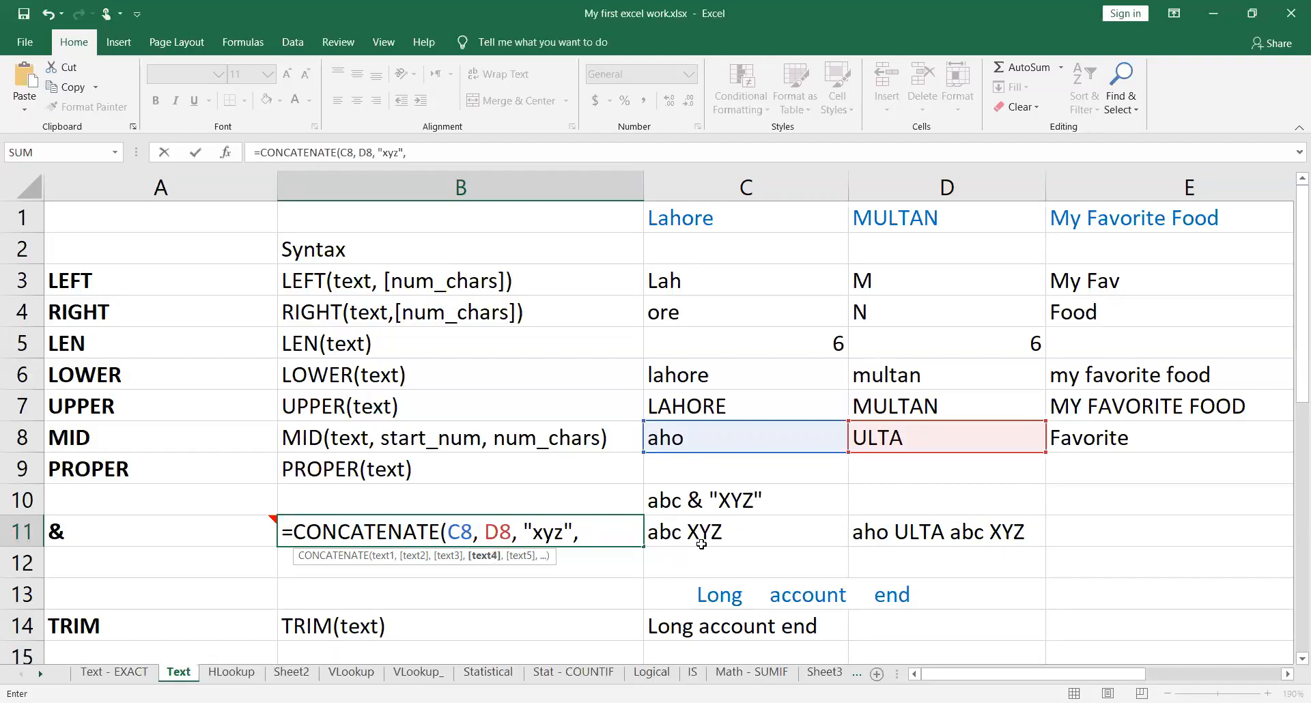
{"action": "type", "text": "C11)"}
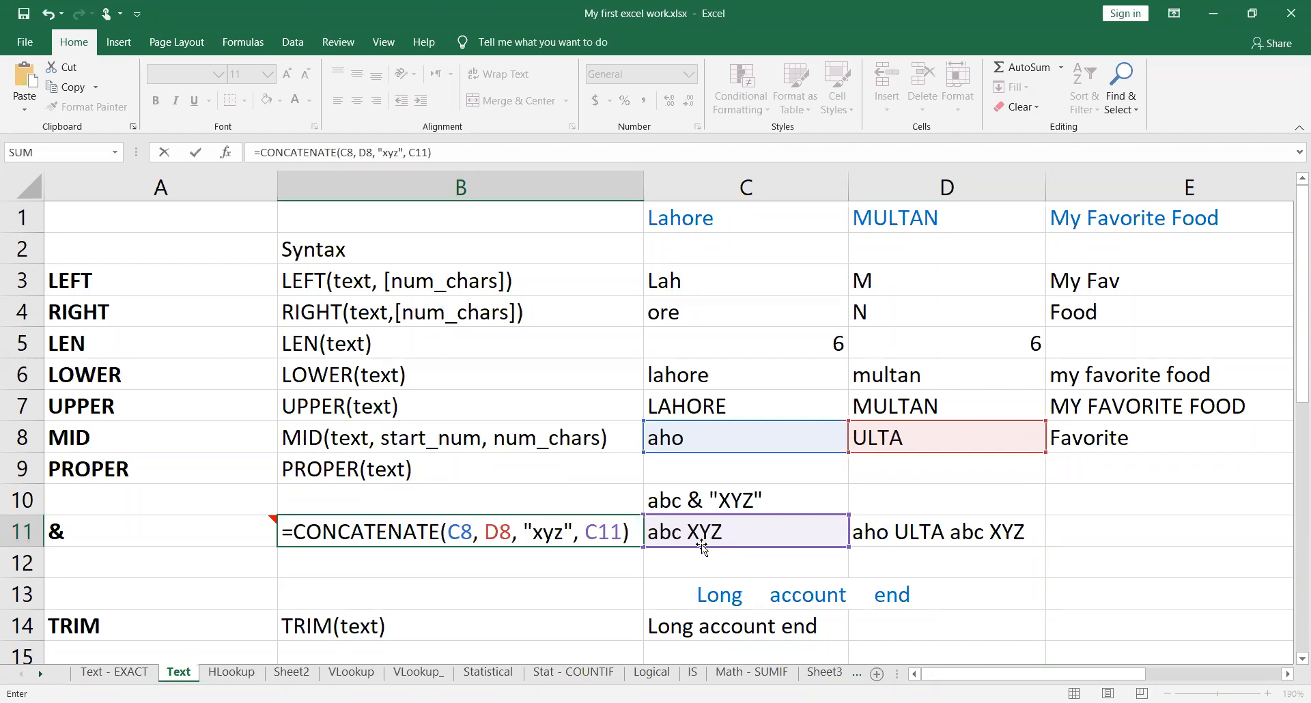
{"action": "key", "text": "Return"}
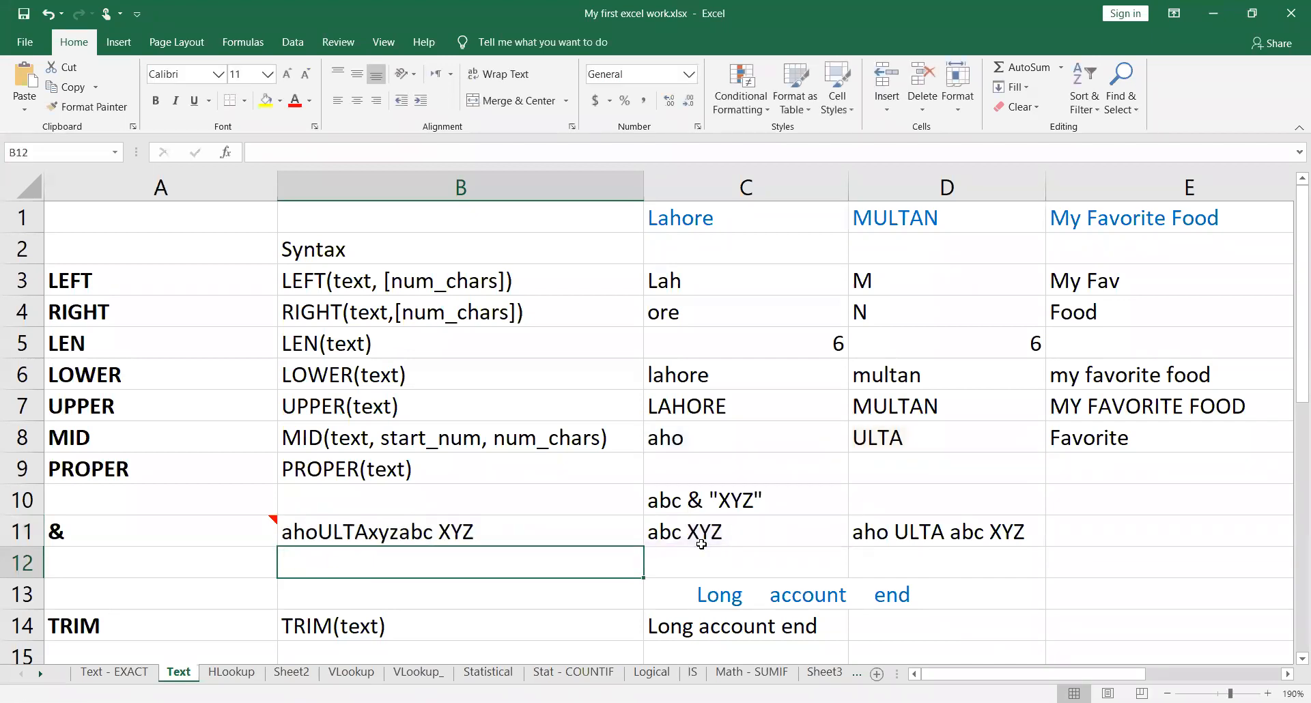
Step: Insert a quoted space as an extra argument between C8 and D8 in cell B11's CONCATENATE formula
{"action": "left_click", "coordinate": [475, 533]}
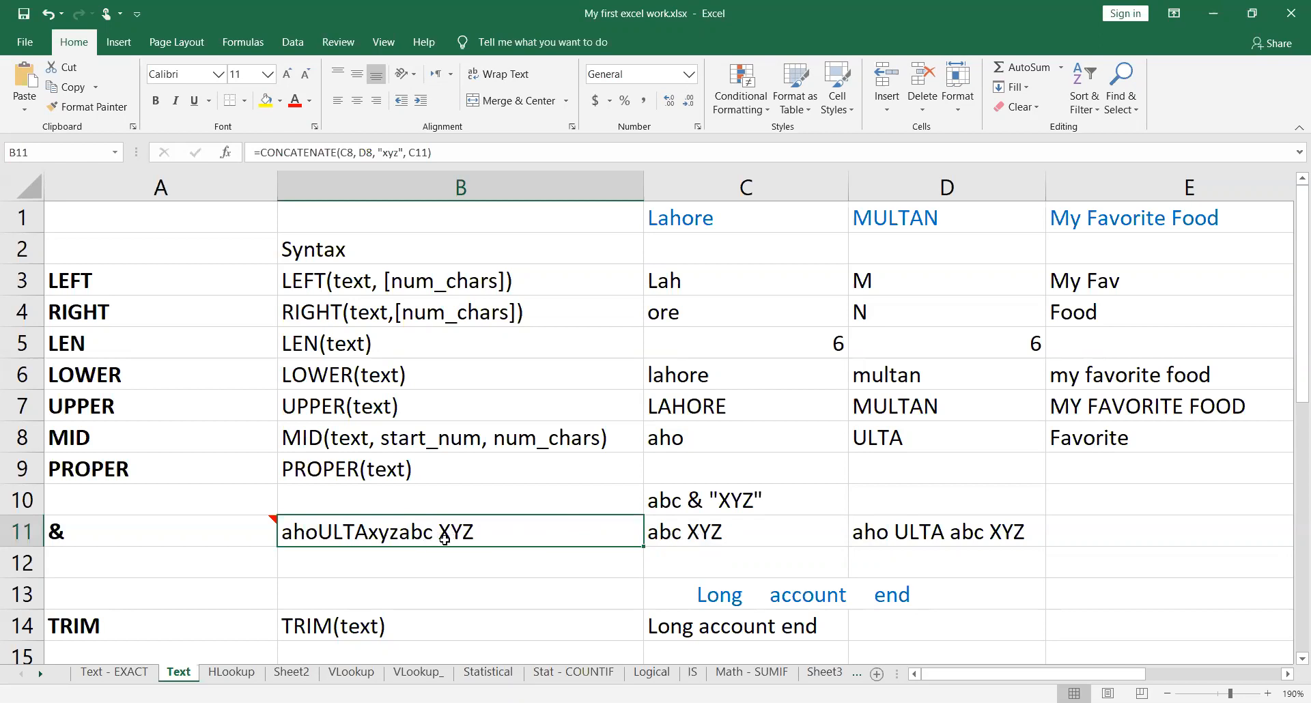
{"action": "double_click", "coordinate": [543, 533]}
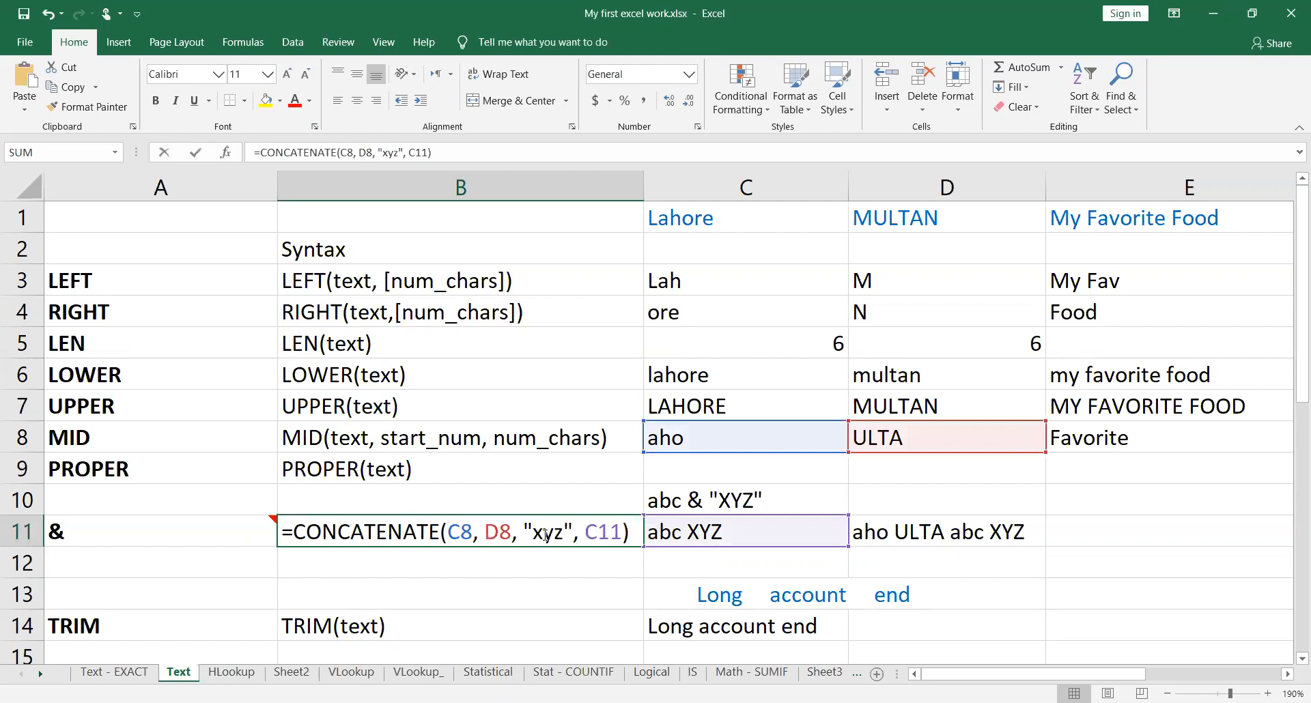
{"action": "left_click", "coordinate": [484, 532]}
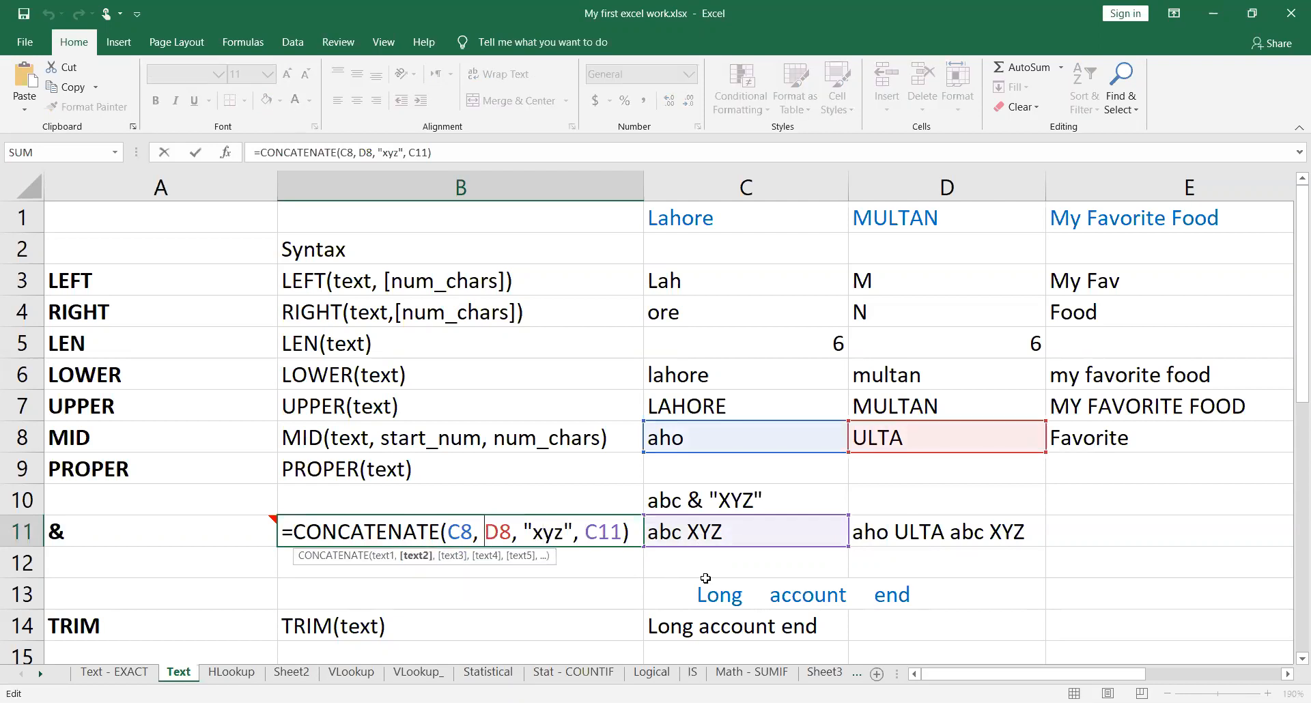
{"action": "type", "text": "\" "}
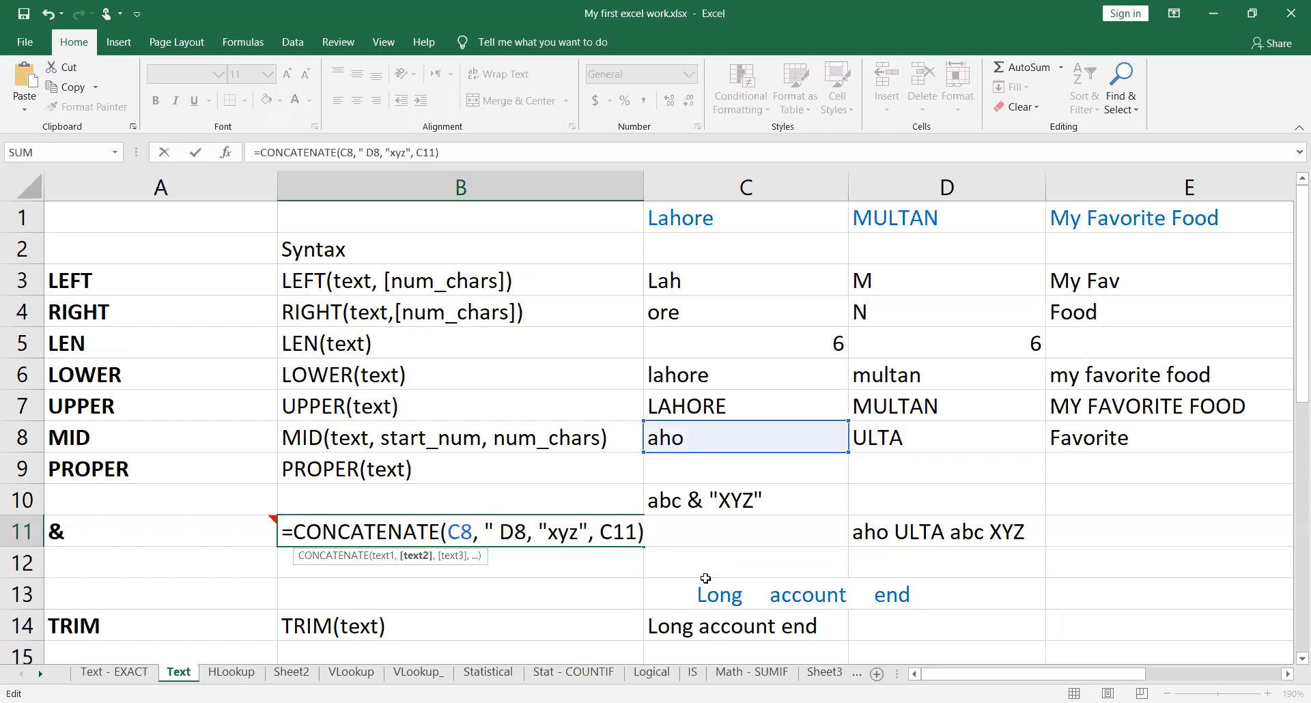
{"action": "type", "text": "\","}
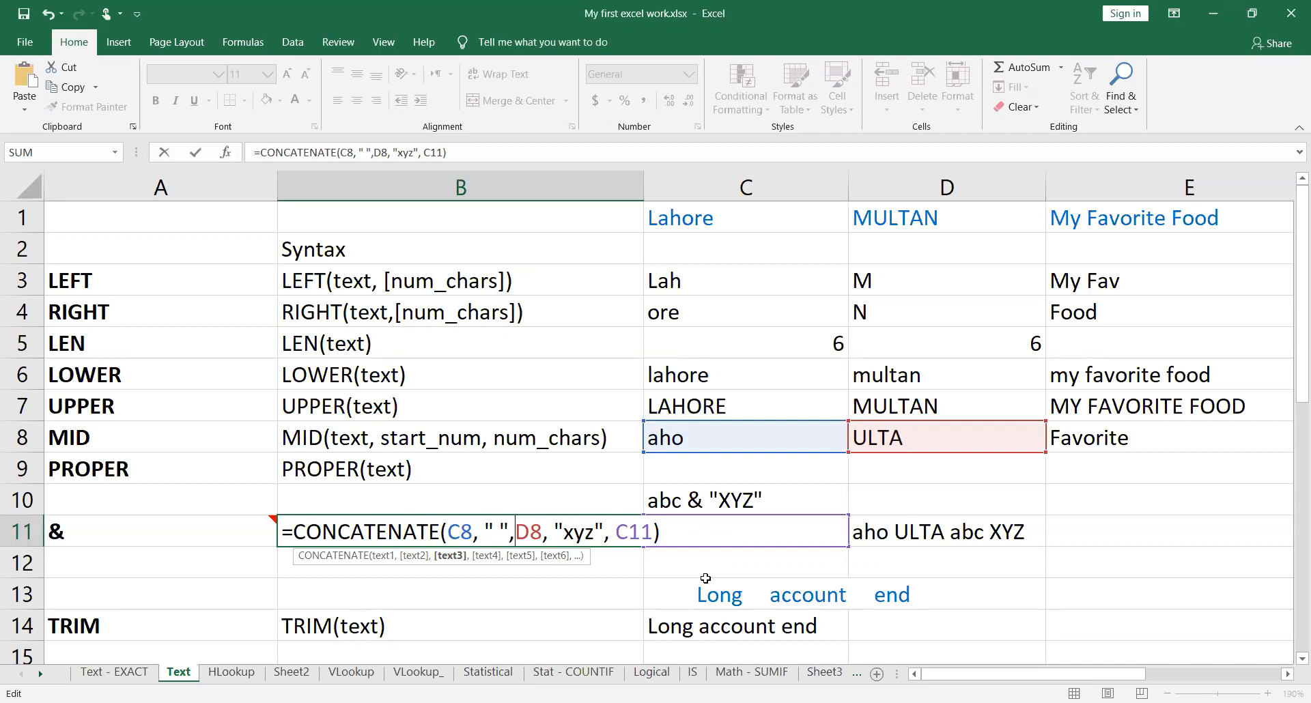
{"action": "key", "text": "Return"}
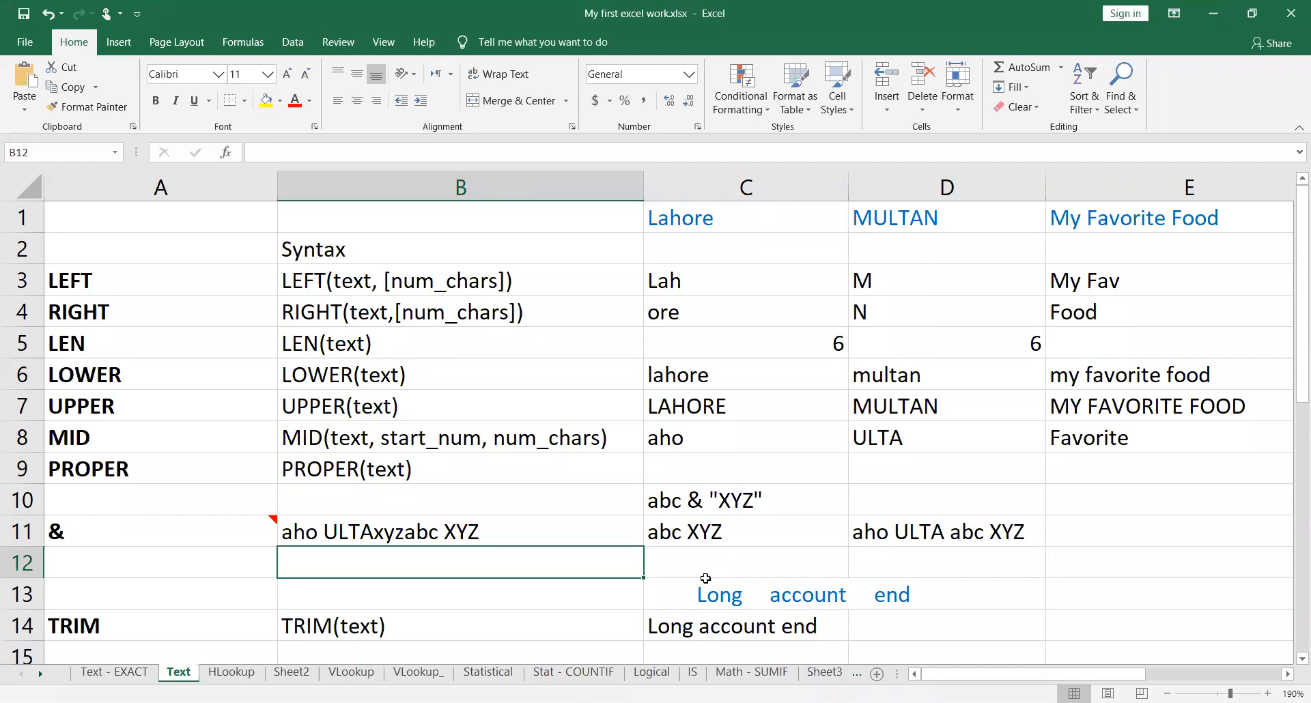
{"action": "key", "text": "Up"}
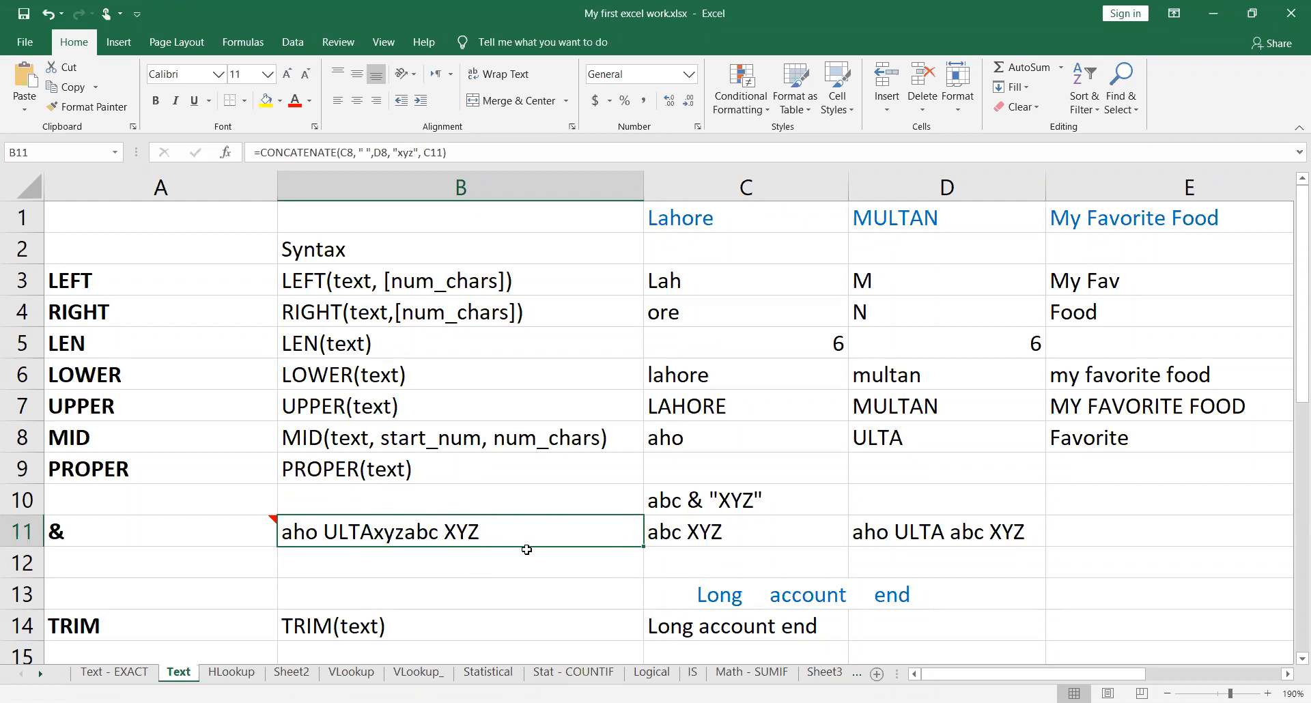
Step: Review the TRIM formula in cell C14 and widen column C to fit the full text of C13
{"action": "scroll", "coordinate": [527, 550], "scroll_direction": "down", "scroll_amount": 2}
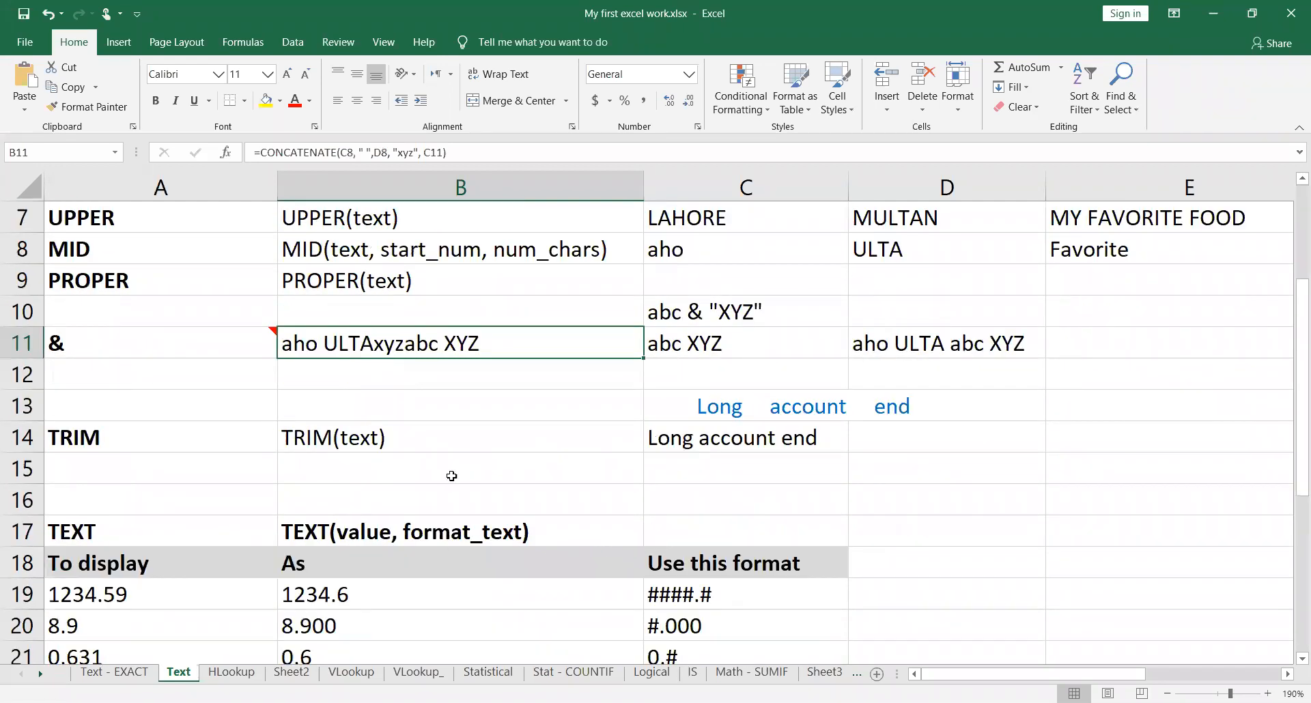
{"action": "left_click", "coordinate": [89, 445]}
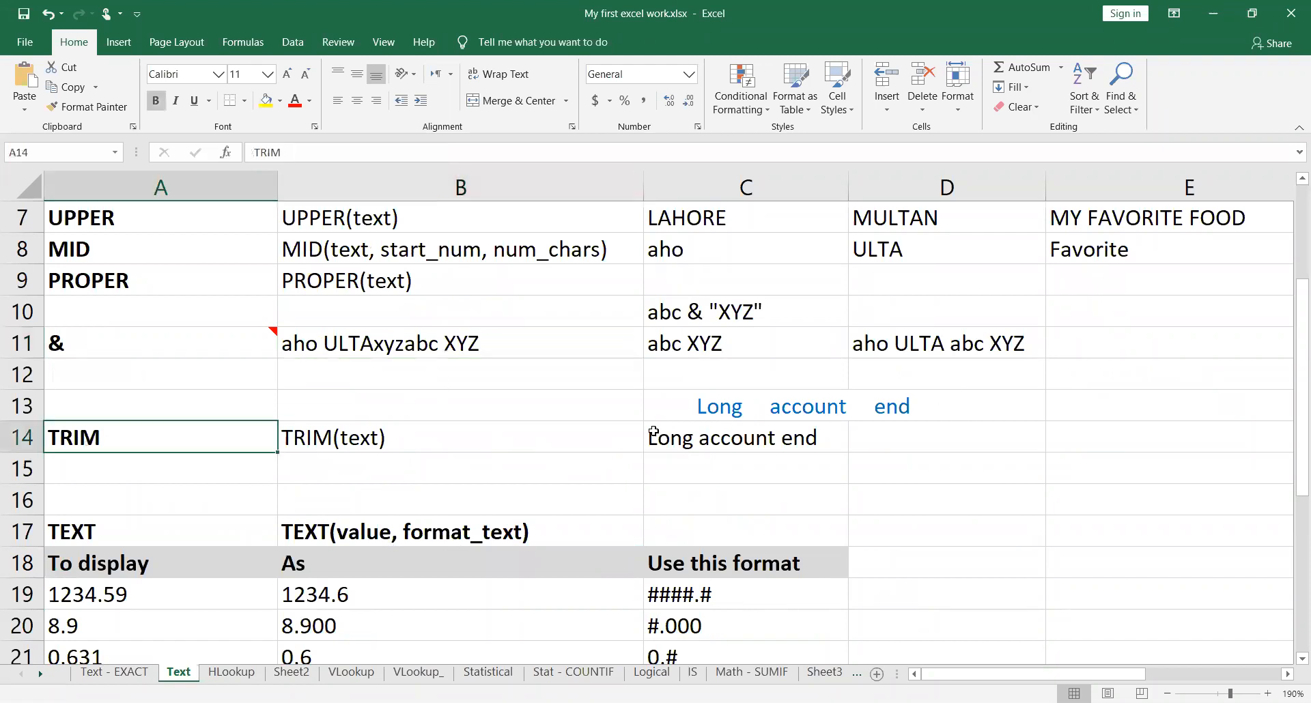
{"action": "left_click", "coordinate": [734, 439]}
{"action": "double_click", "coordinate": [832, 438]}
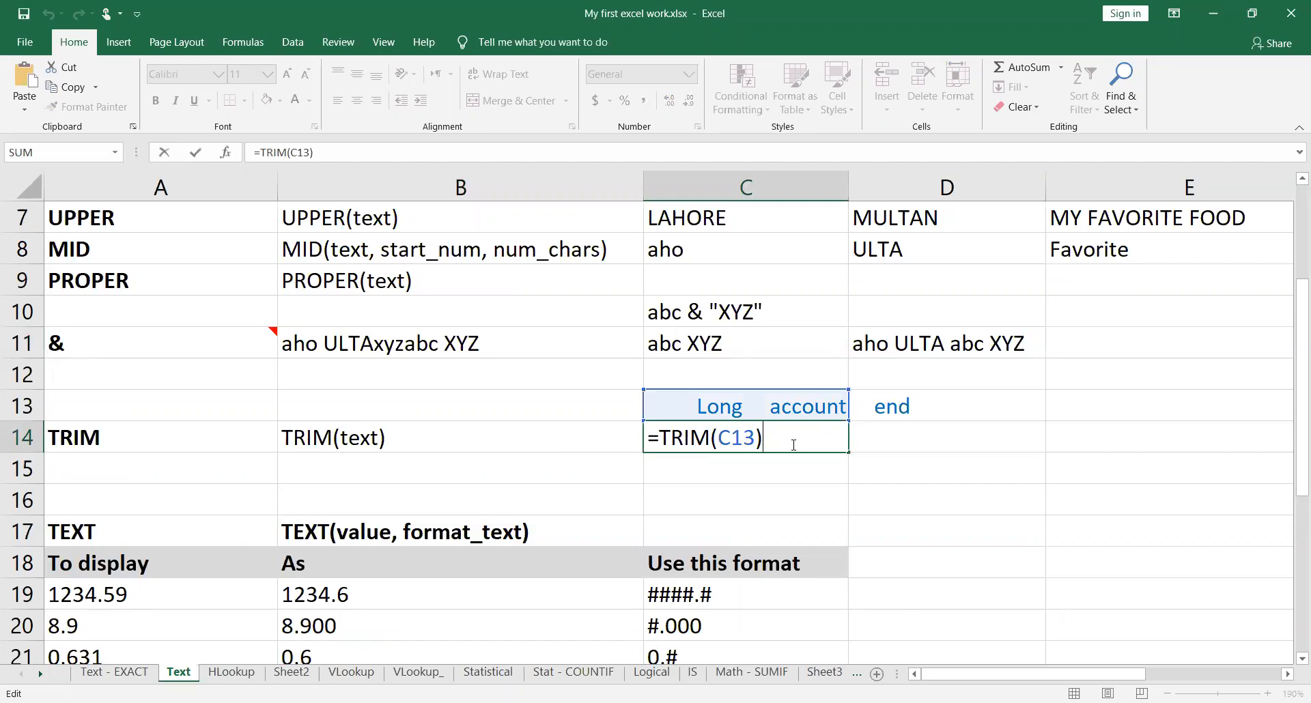
{"action": "key", "text": "ctrl+Return"}
{"action": "left_click", "coordinate": [824, 406]}
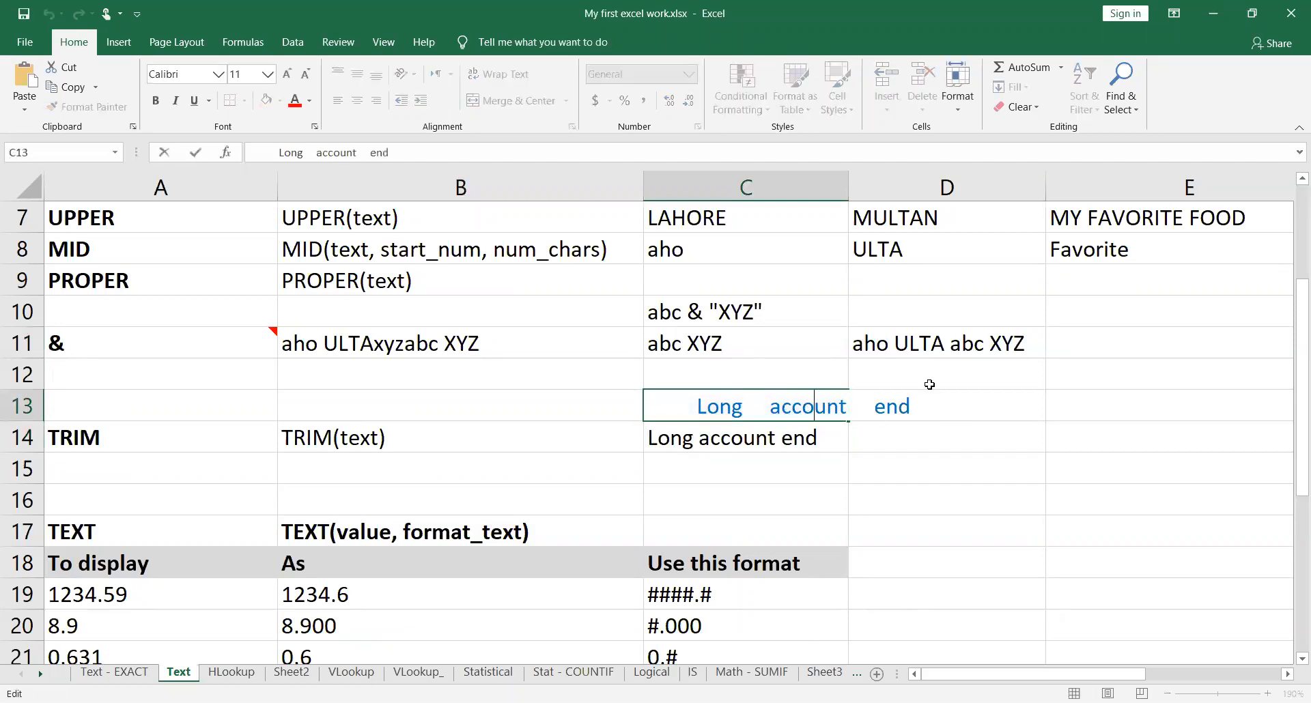
{"action": "left_click_drag", "start_coordinate": [848, 183], "coordinate": [970, 184]}
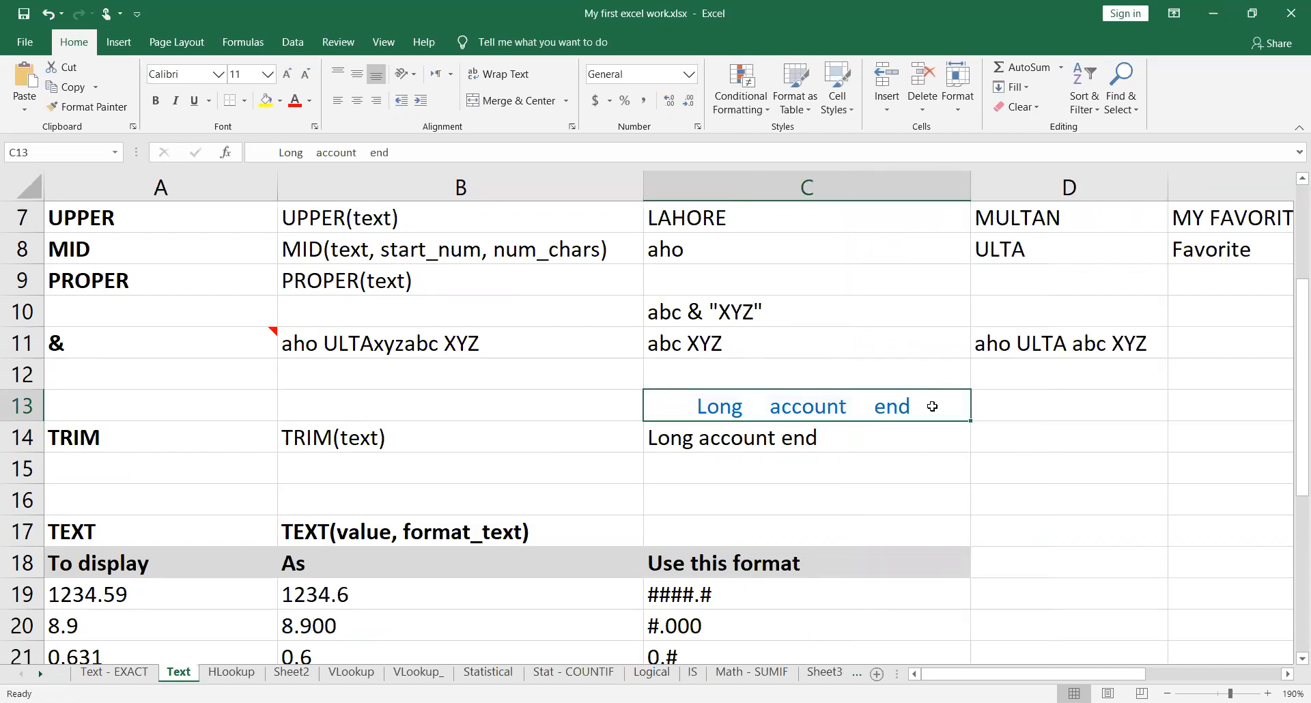
Step: Check where the source text in C13 ends and which cell the TRIM formula in C14 references, leaving both as they are
{"action": "double_click", "coordinate": [923, 409]}
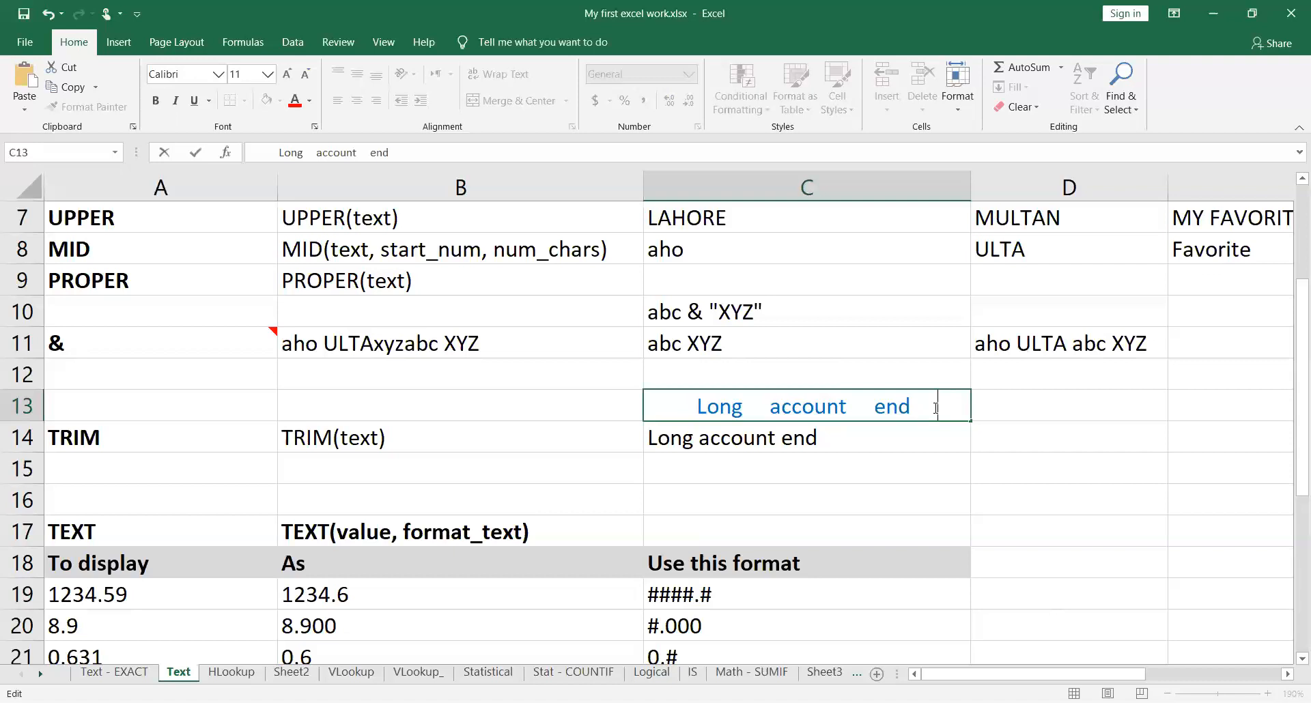
{"action": "key", "text": "Return"}
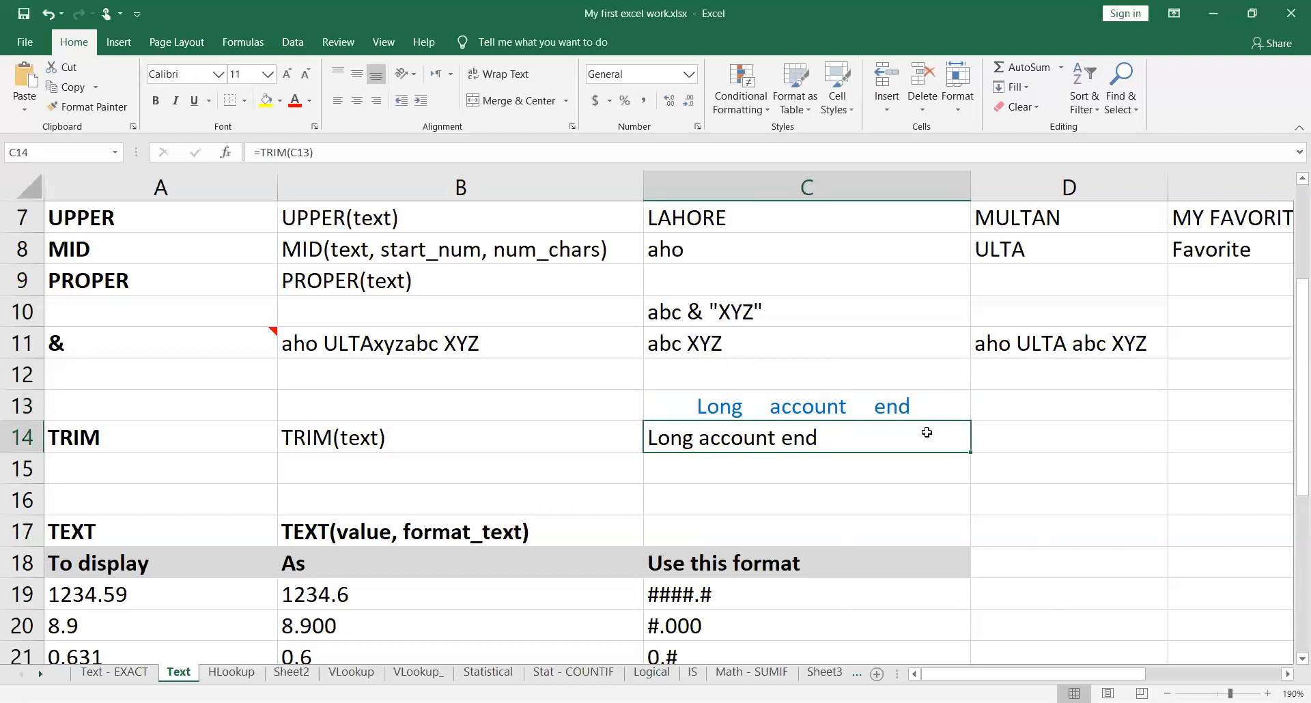
{"action": "double_click", "coordinate": [926, 436]}
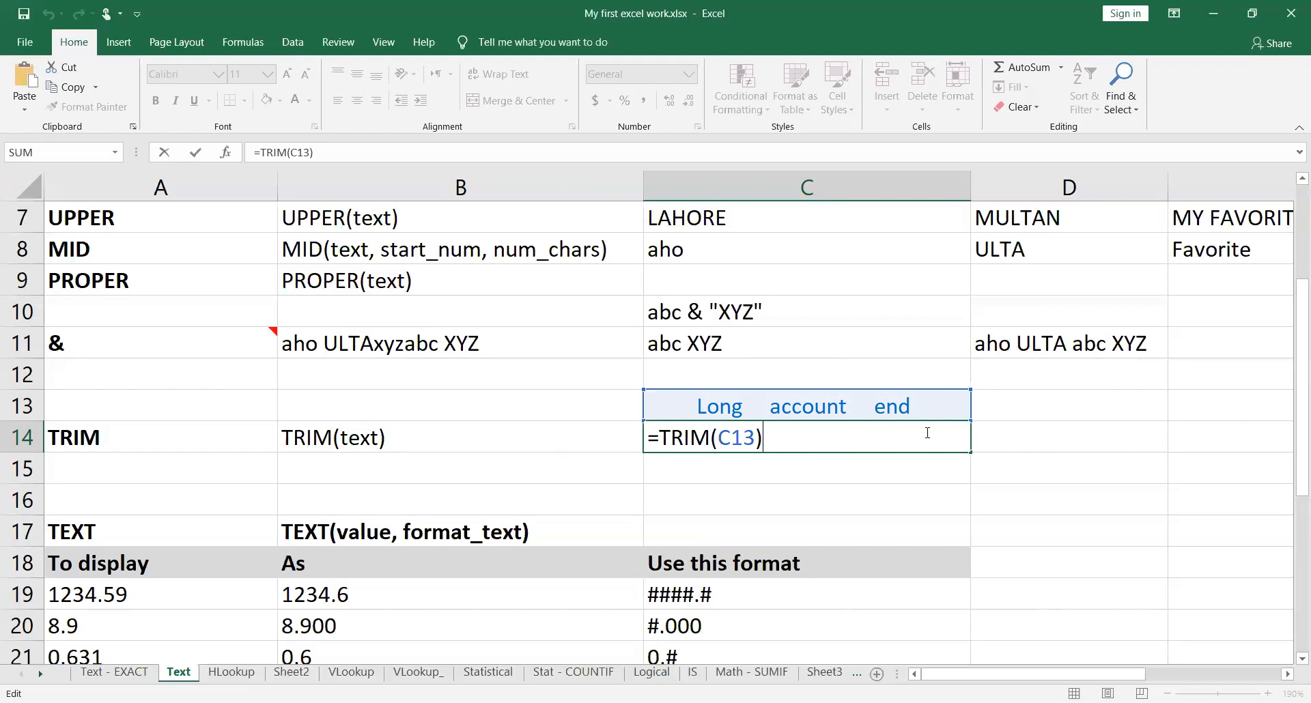
{"action": "key", "text": "Return"}
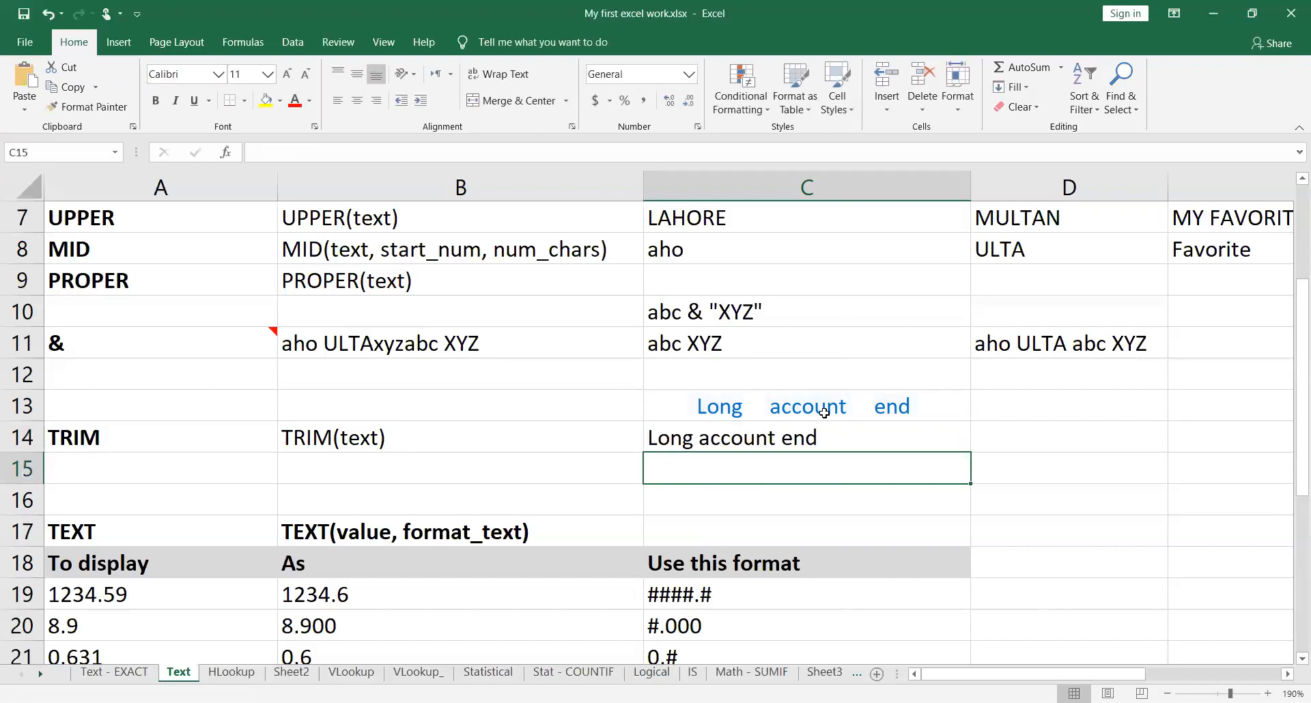
{"action": "left_click", "coordinate": [845, 443]}
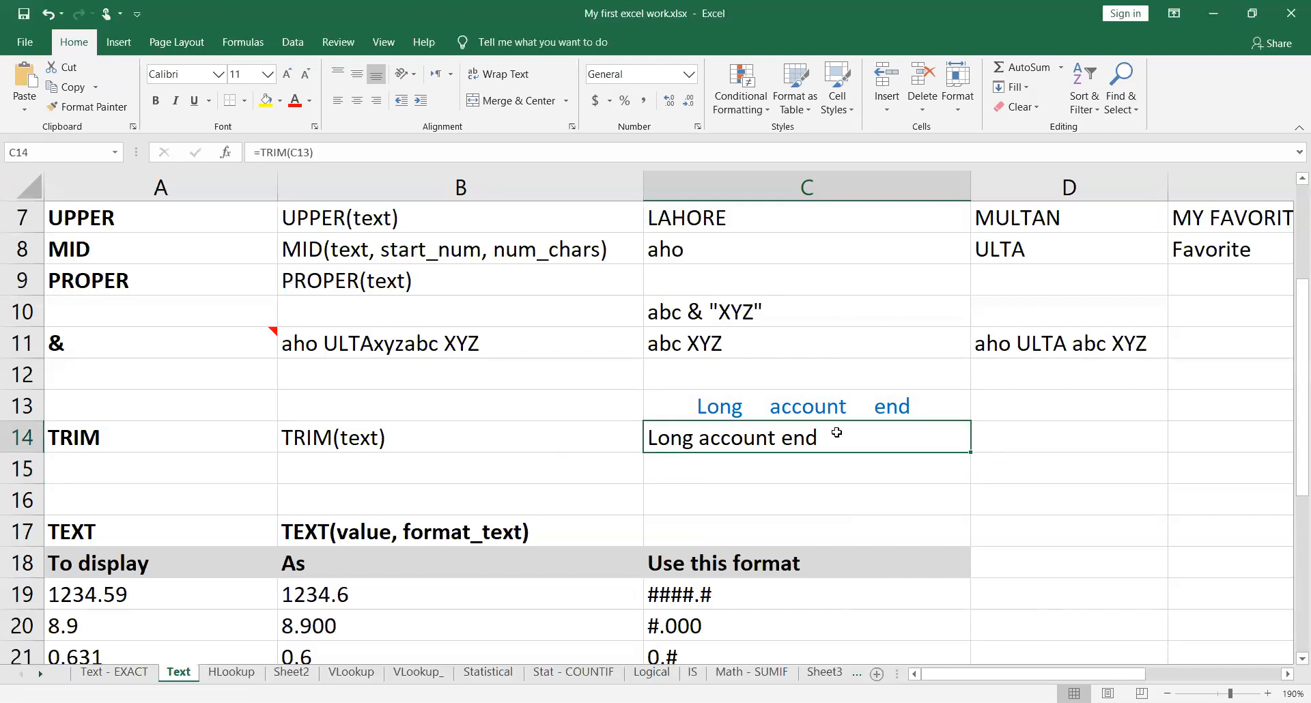
Step: Format cell C13 with a red font and a yellow fill
{"action": "left_click", "coordinate": [822, 404]}
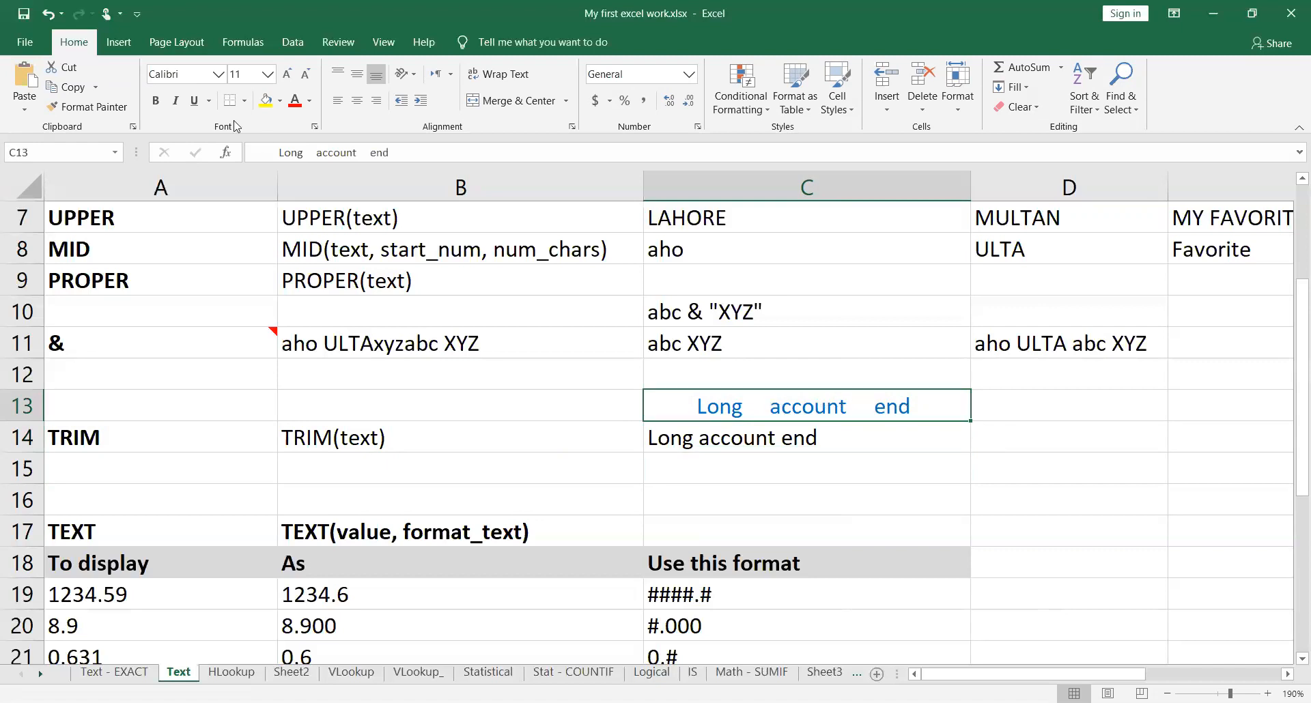
{"action": "left_click", "coordinate": [299, 101]}
{"action": "left_click", "coordinate": [893, 428]}
{"action": "left_click", "coordinate": [894, 406]}
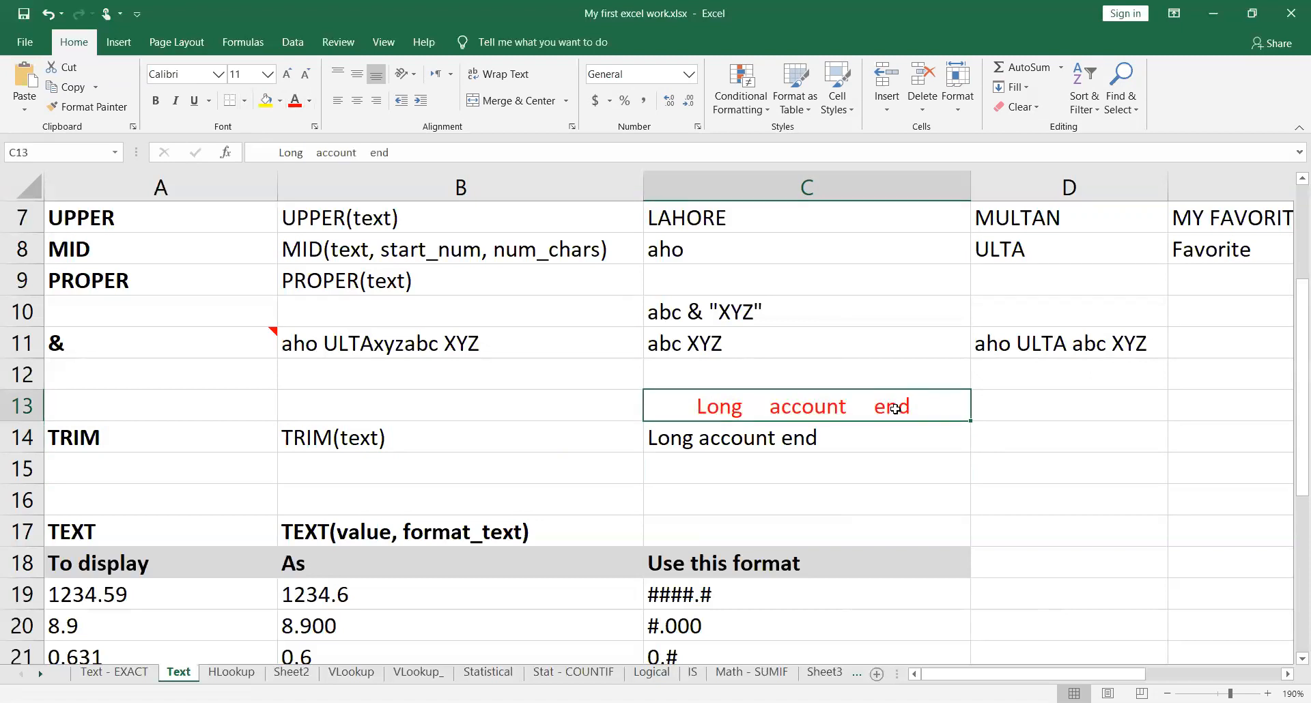
{"action": "left_click", "coordinate": [263, 101]}
{"action": "left_click", "coordinate": [892, 444]}
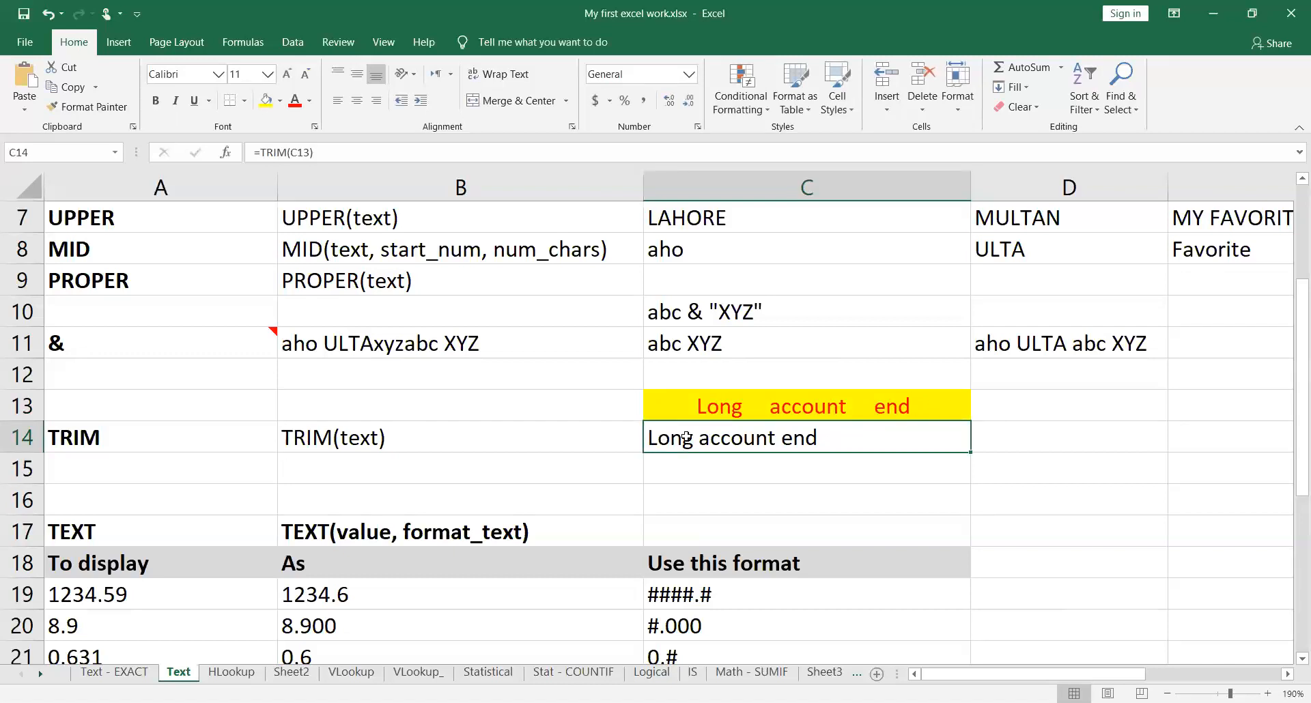
Step: Enter the formula =LEN(C13) in cell D13 to count the characters of the untrimmed text
{"action": "left_click", "coordinate": [1092, 413]}
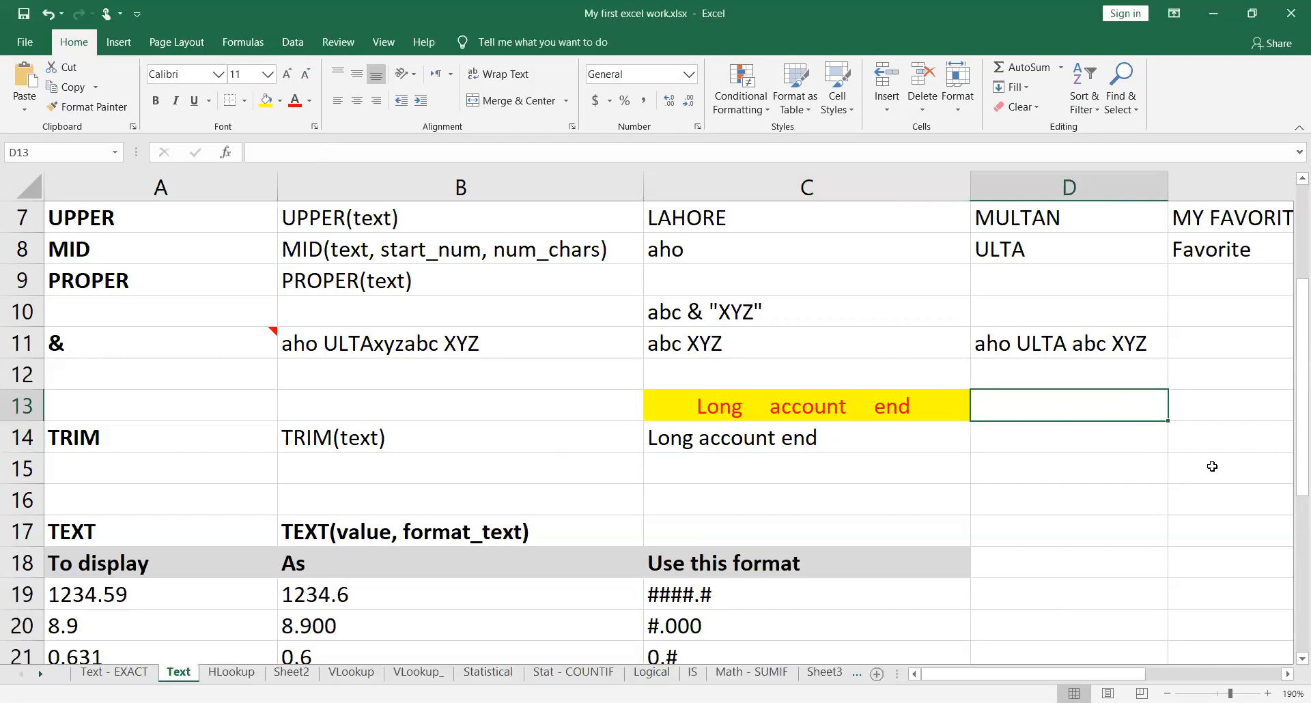
{"action": "type", "text": "=len"}
{"action": "key", "text": "Tab"}
{"action": "key", "text": "Left"}
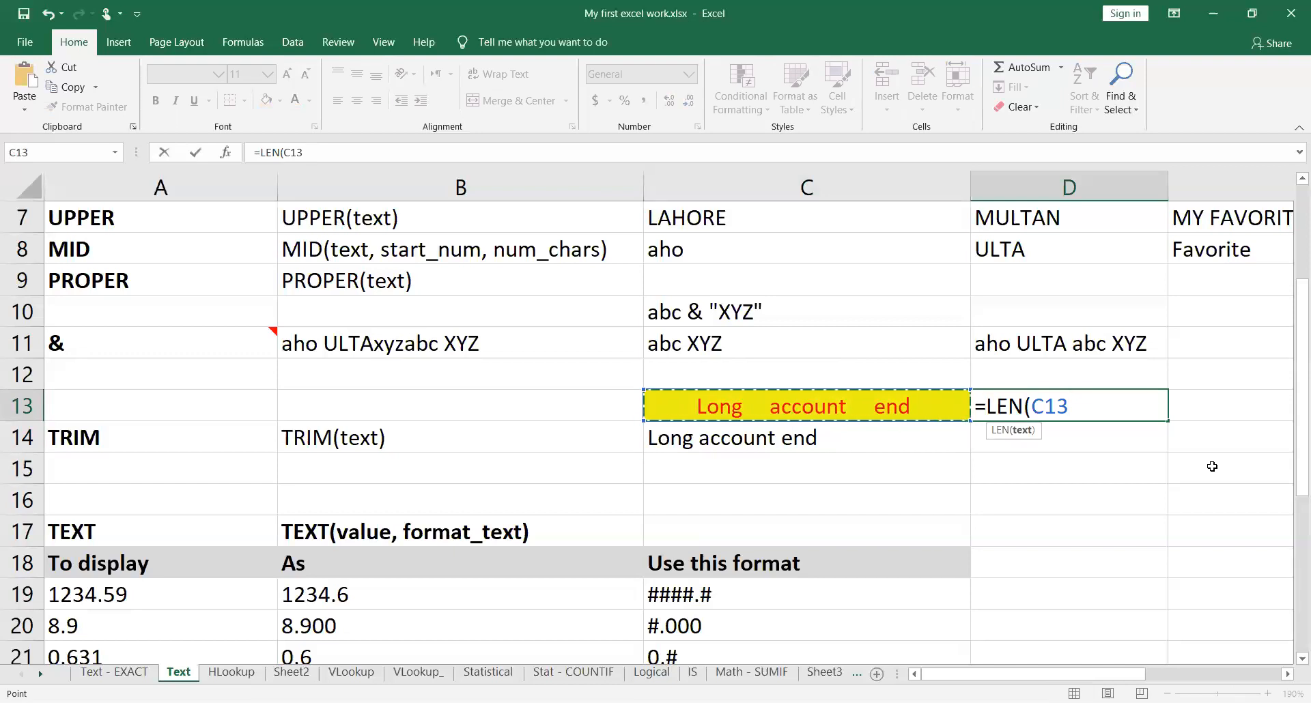
{"action": "type", "text": ")"}
{"action": "key", "text": "Return"}
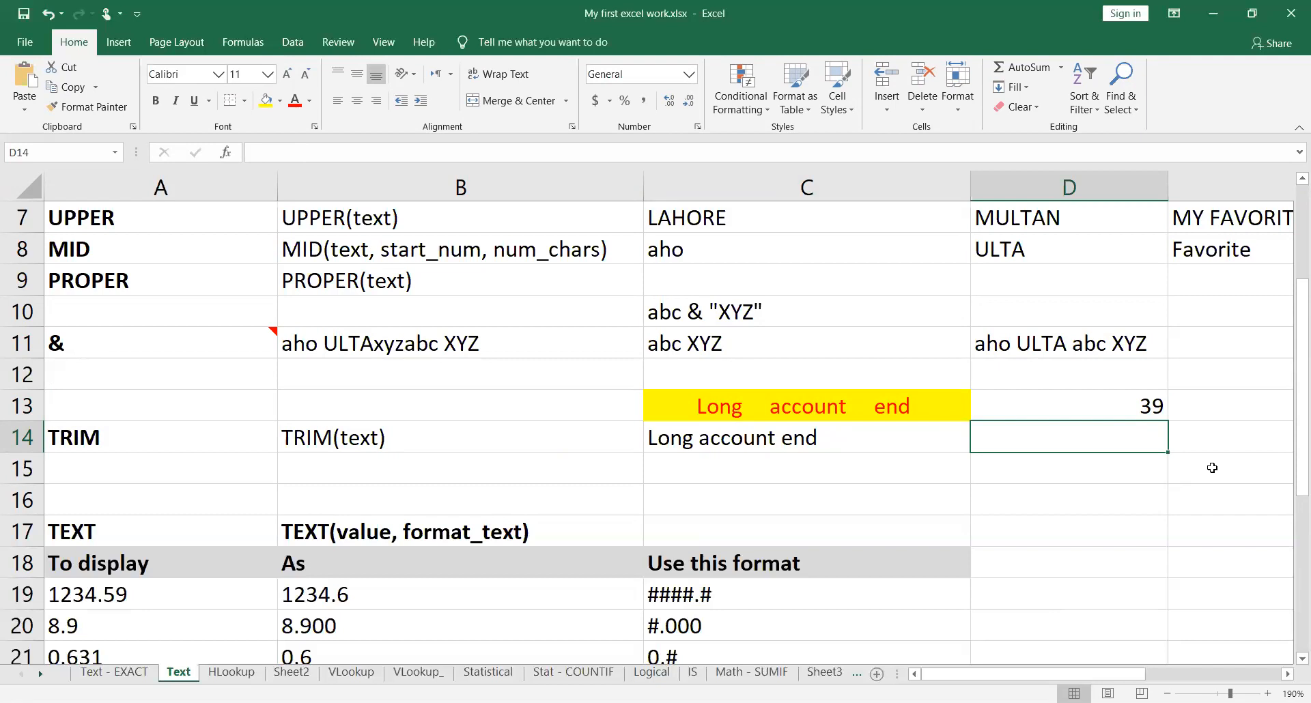
Step: Copy the LEN formula from D13 down to D14 and check that it references C14
{"action": "left_click", "coordinate": [1151, 407]}
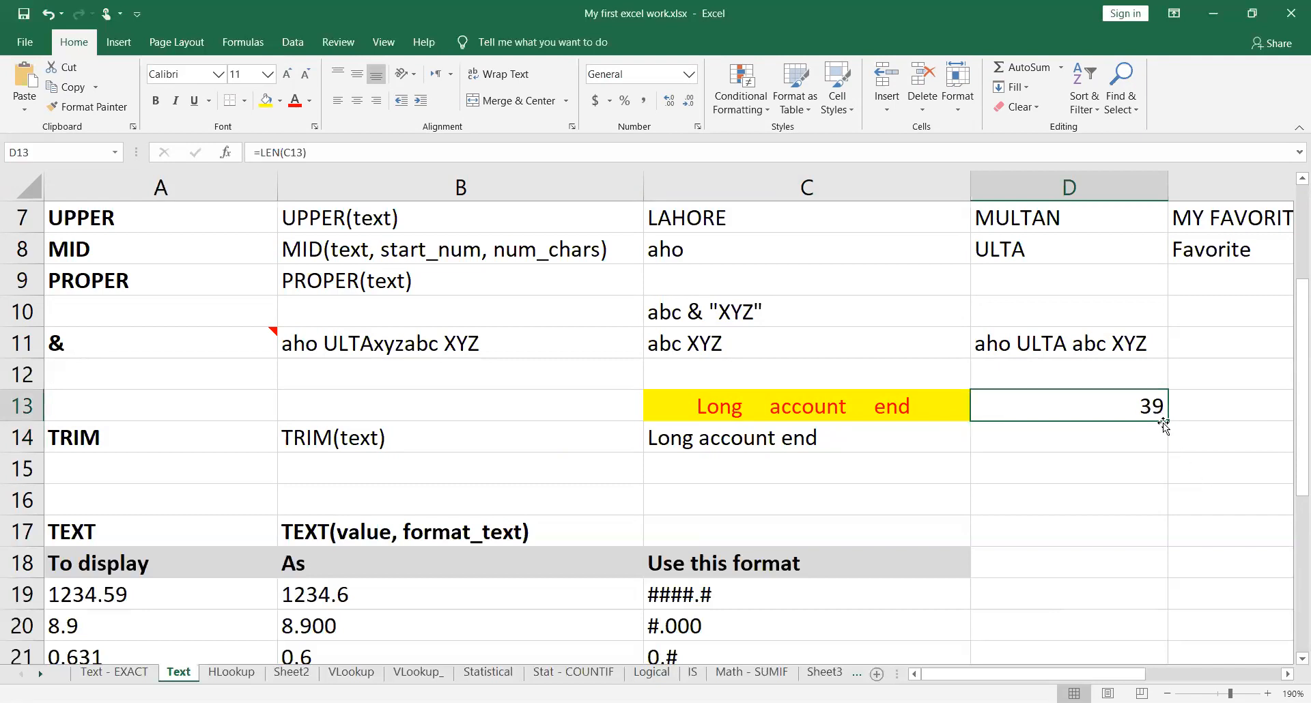
{"action": "left_click_drag", "start_coordinate": [1171, 440], "coordinate": [1173, 453]}
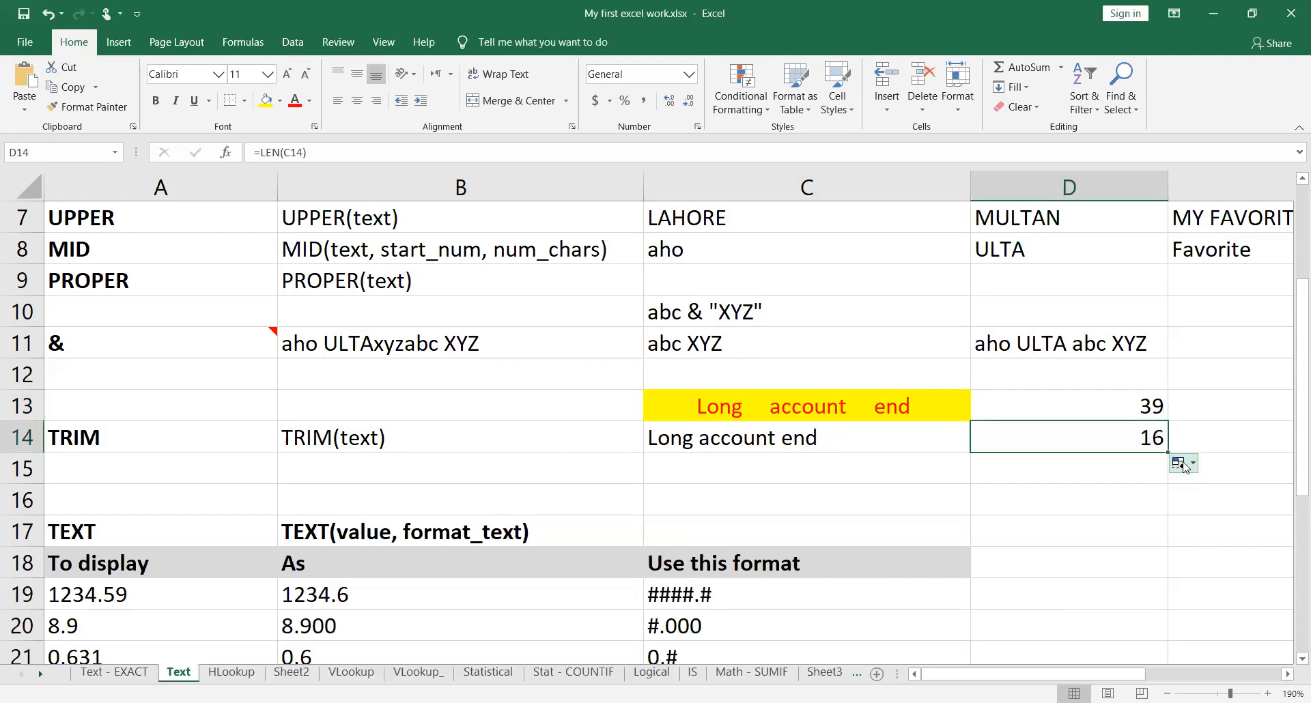
{"action": "double_click", "coordinate": [1135, 443]}
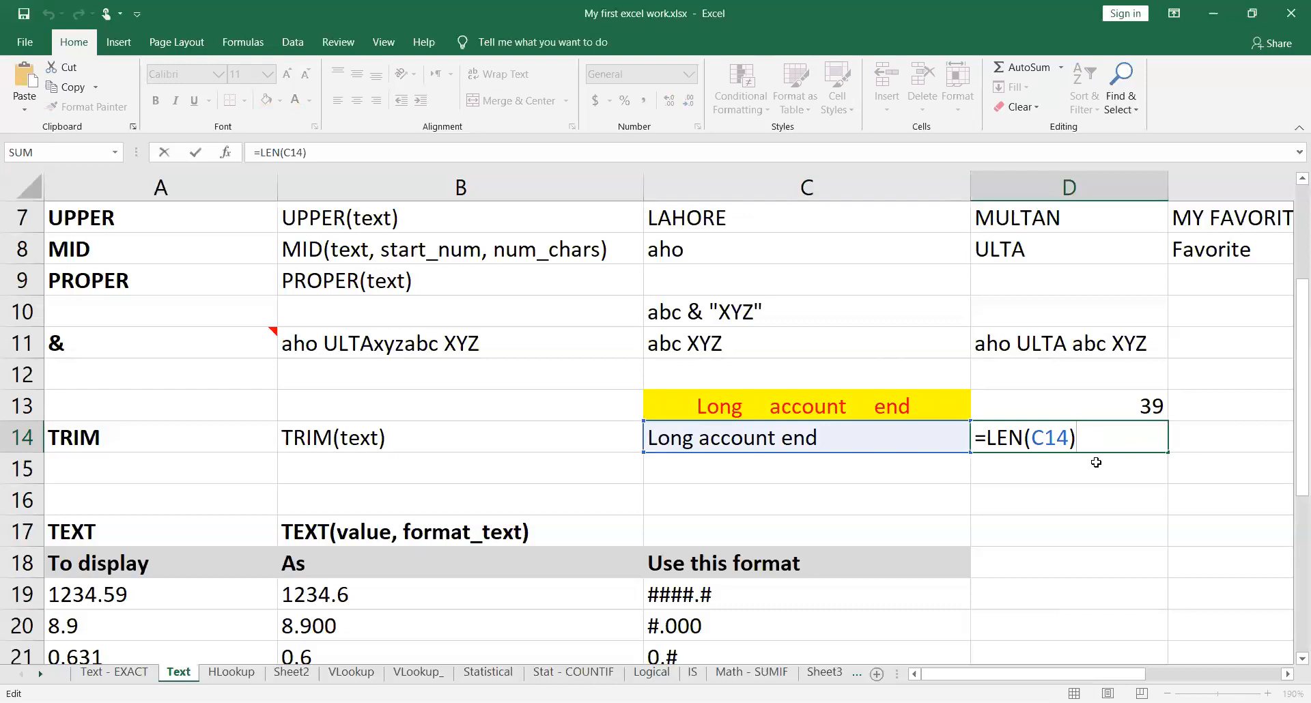
{"action": "key", "text": "Escape"}
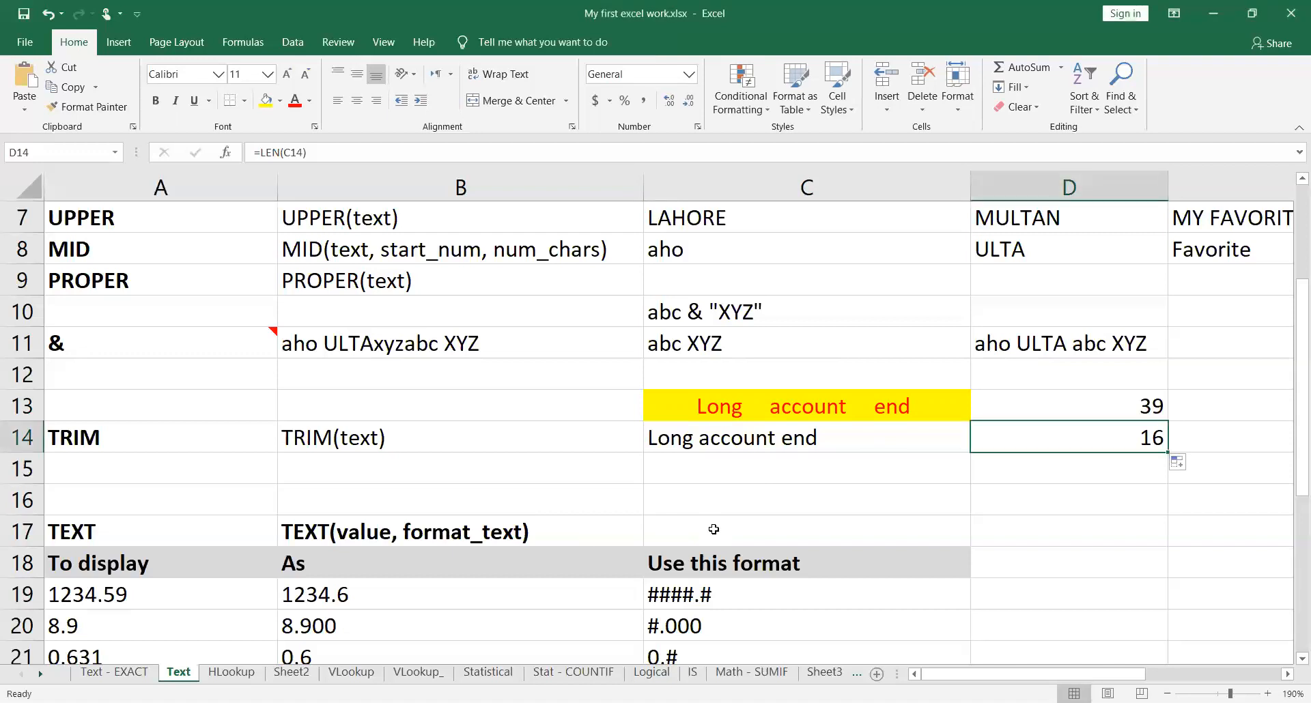
Step: Examine the TEXT function example's formula in cell B19 and the cells it references, without changing it
{"action": "scroll", "coordinate": [713, 530], "scroll_direction": "down", "scroll_amount": 2}
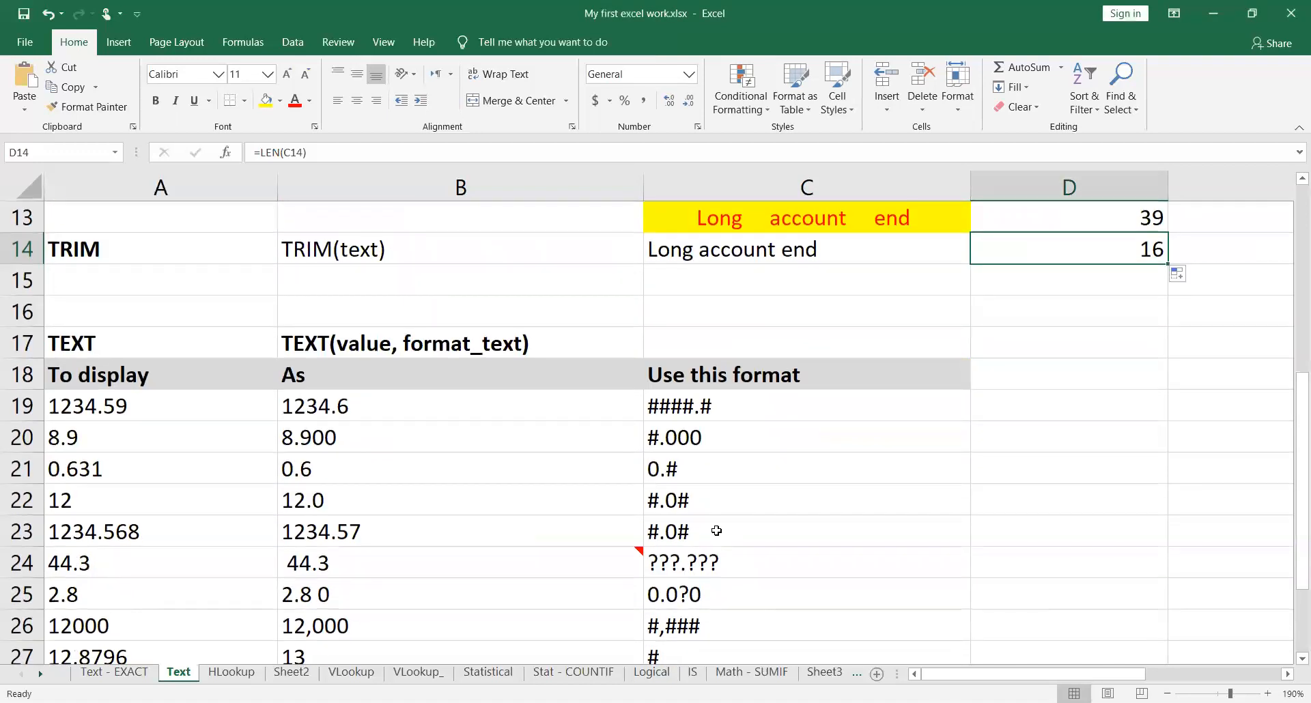
{"action": "scroll", "coordinate": [717, 531], "scroll_direction": "down", "scroll_amount": 1}
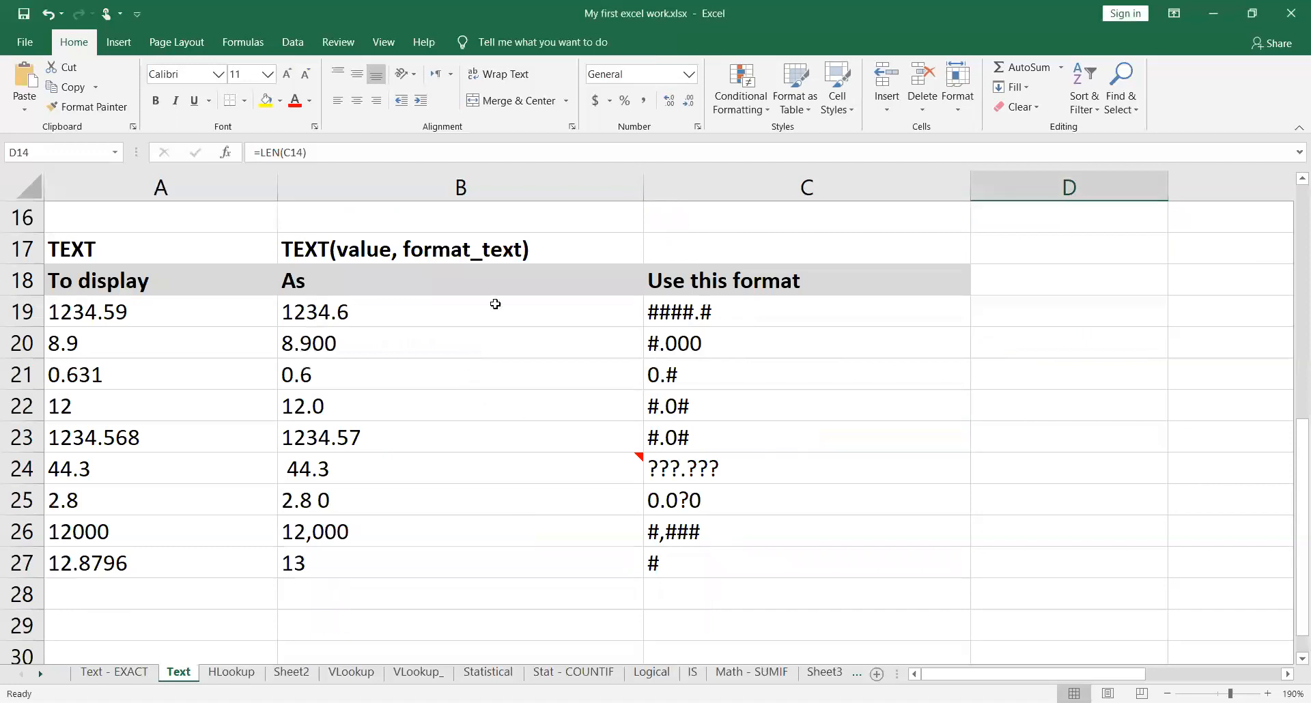
{"action": "left_click", "coordinate": [572, 312]}
{"action": "double_click", "coordinate": [576, 313]}
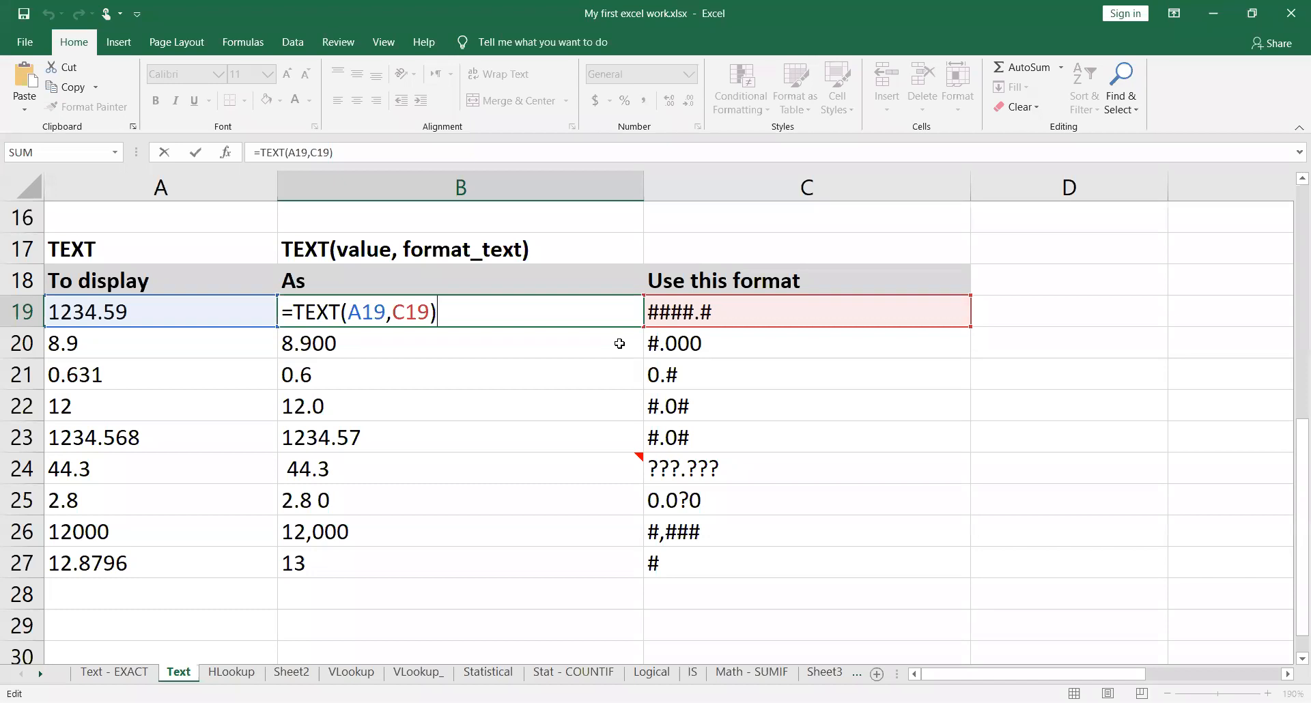
{"action": "key", "text": "ctrl+Return"}
Step: Go through the values in the TEXT table's To display column, rows 19 to 27, and the format code in C19
{"action": "left_click", "coordinate": [173, 303]}
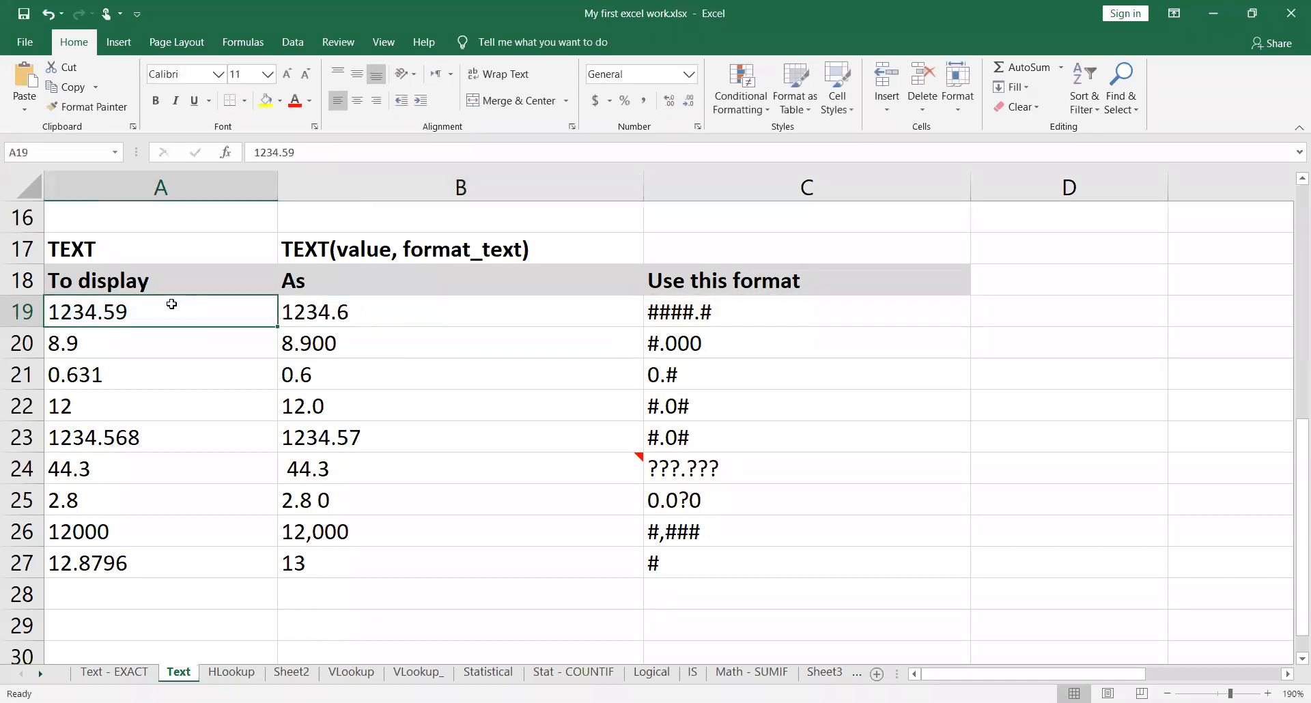
{"action": "left_click", "coordinate": [171, 333]}
{"action": "left_click", "coordinate": [175, 375]}
{"action": "left_click", "coordinate": [174, 398]}
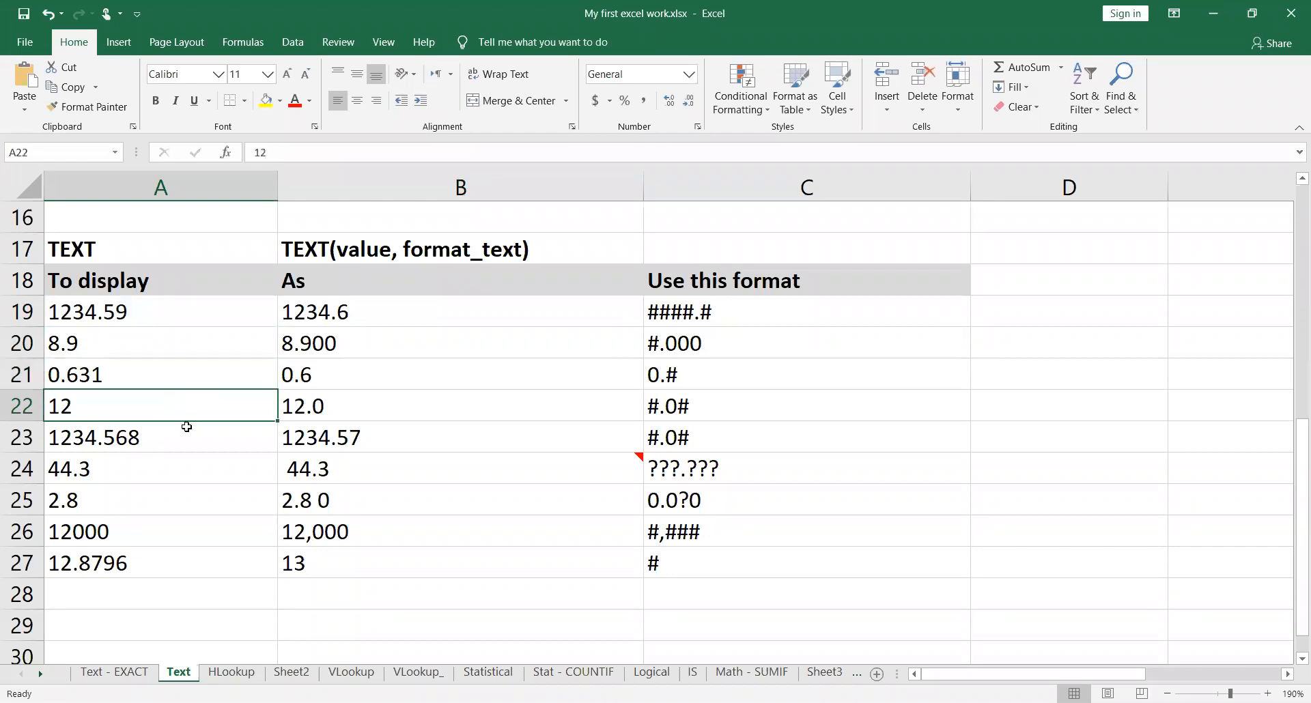
{"action": "left_click", "coordinate": [189, 436]}
{"action": "left_click", "coordinate": [195, 471]}
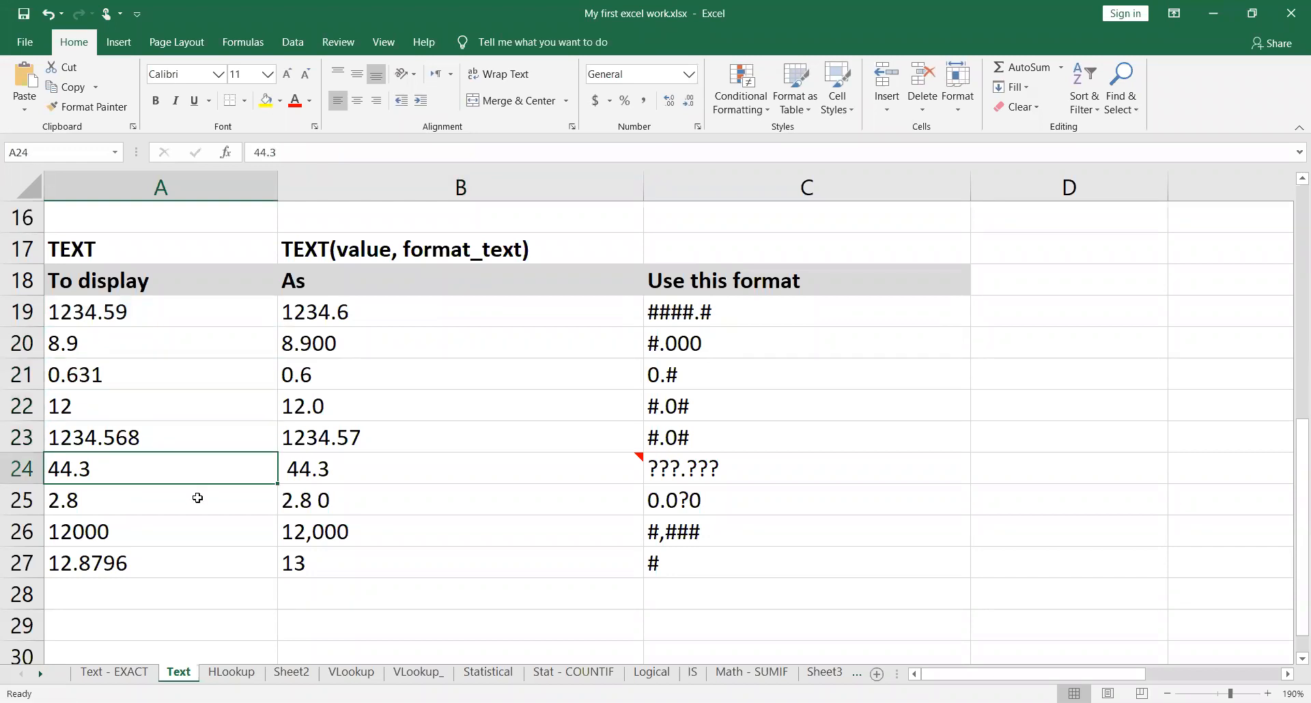
{"action": "left_click", "coordinate": [197, 497]}
{"action": "left_click", "coordinate": [199, 561]}
{"action": "left_click", "coordinate": [198, 532]}
{"action": "left_click", "coordinate": [203, 494]}
{"action": "left_click", "coordinate": [203, 471]}
{"action": "left_click", "coordinate": [203, 439]}
{"action": "left_click", "coordinate": [198, 386]}
{"action": "left_click", "coordinate": [195, 334]}
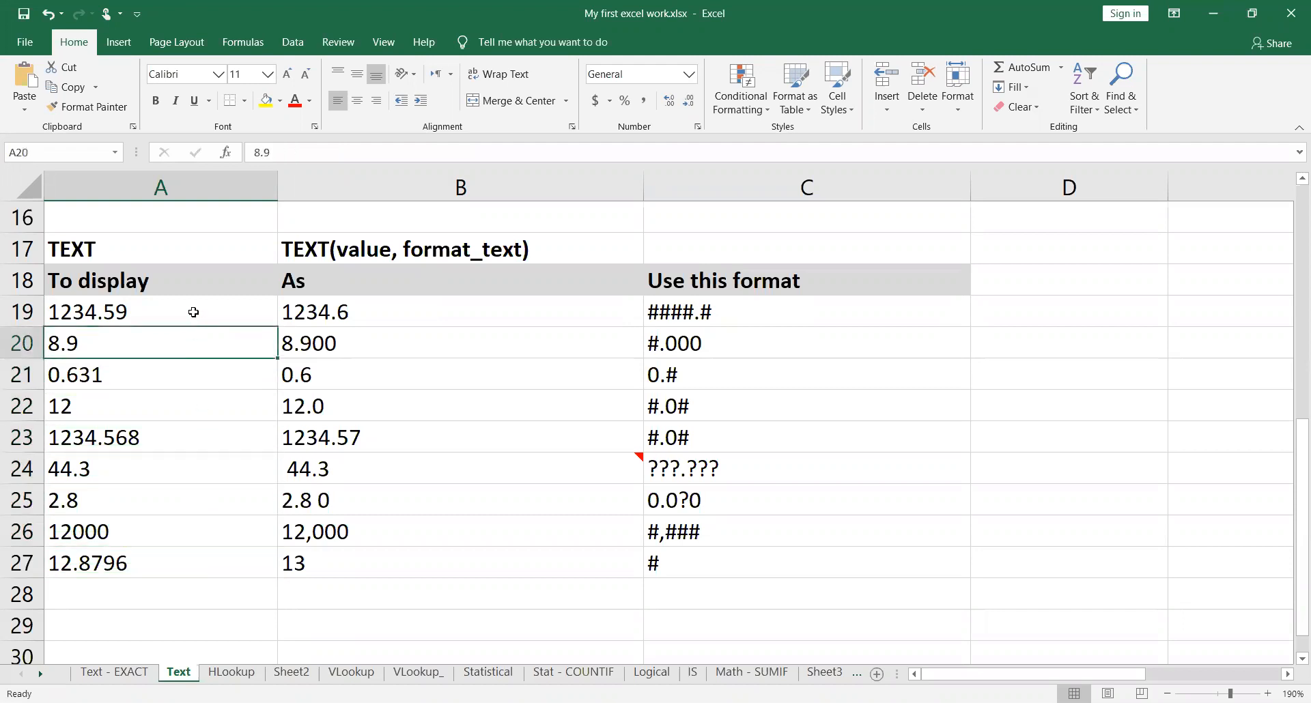
{"action": "left_click", "coordinate": [194, 312]}
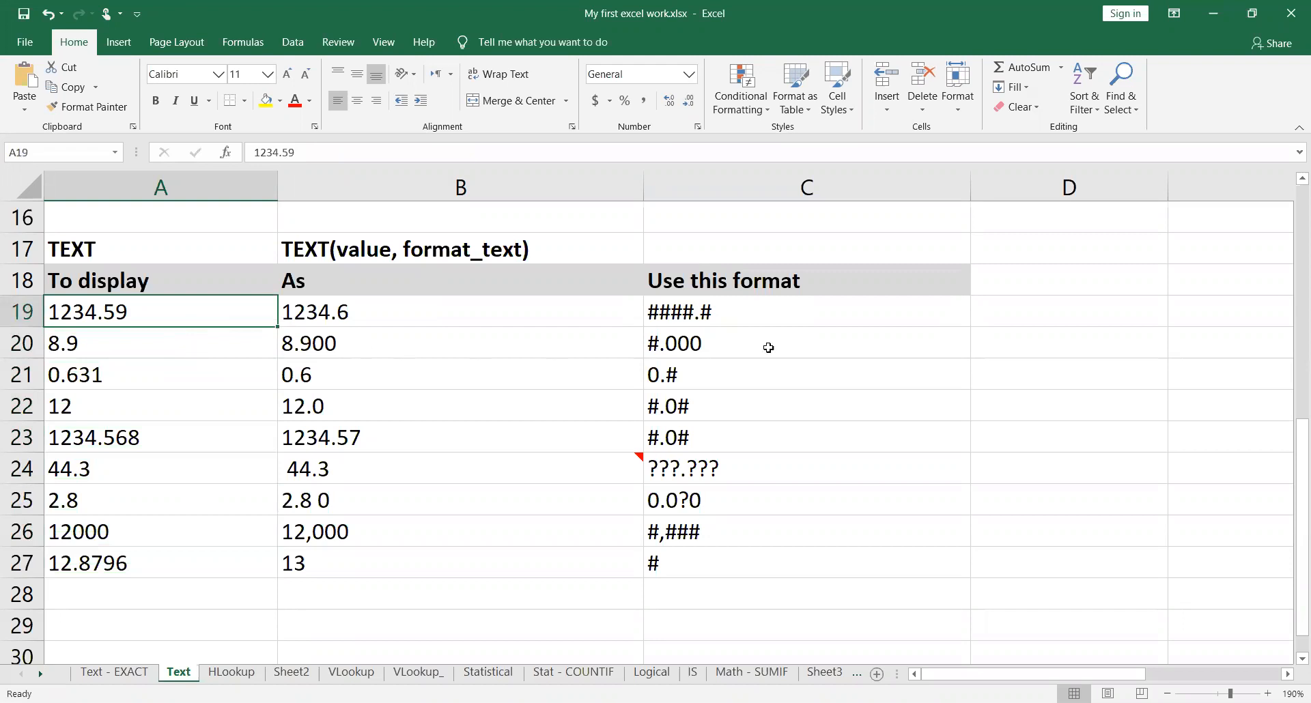
{"action": "left_click", "coordinate": [797, 311]}
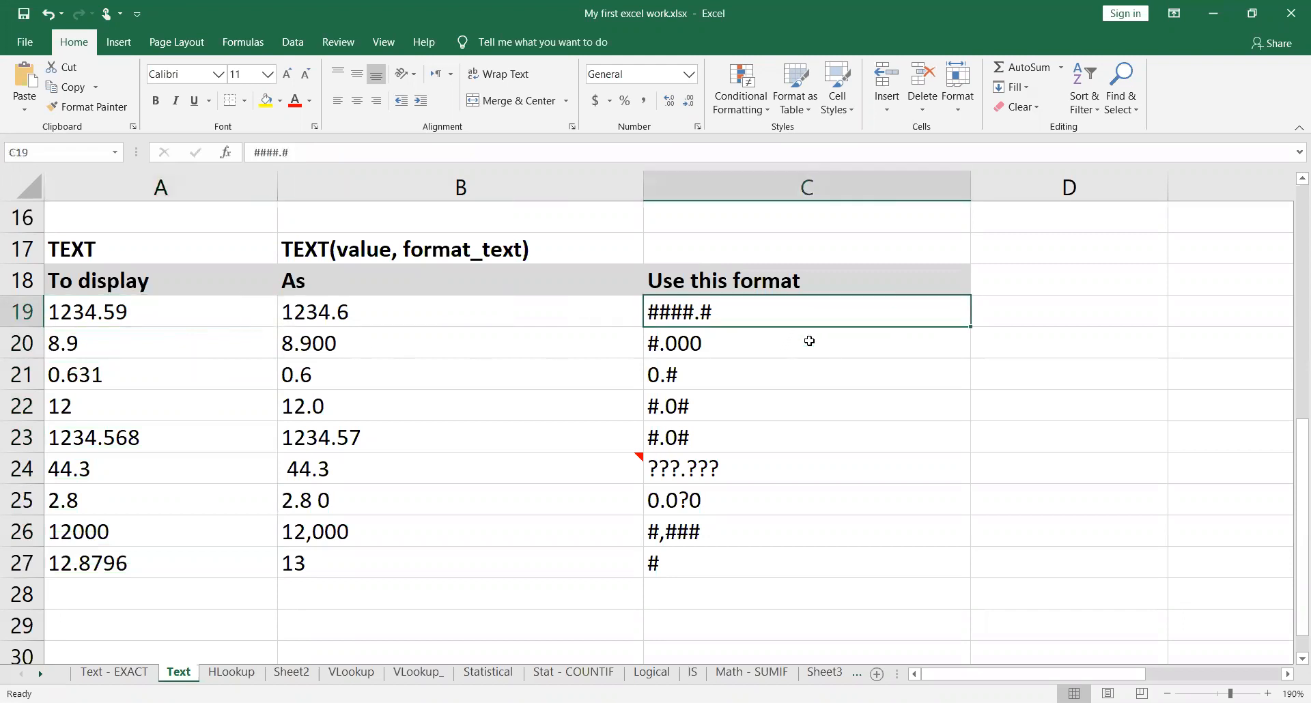
Step: Look through the custom number format codes available for cell C22 without applying any of them
{"action": "left_click", "coordinate": [809, 340]}
{"action": "left_click", "coordinate": [810, 374]}
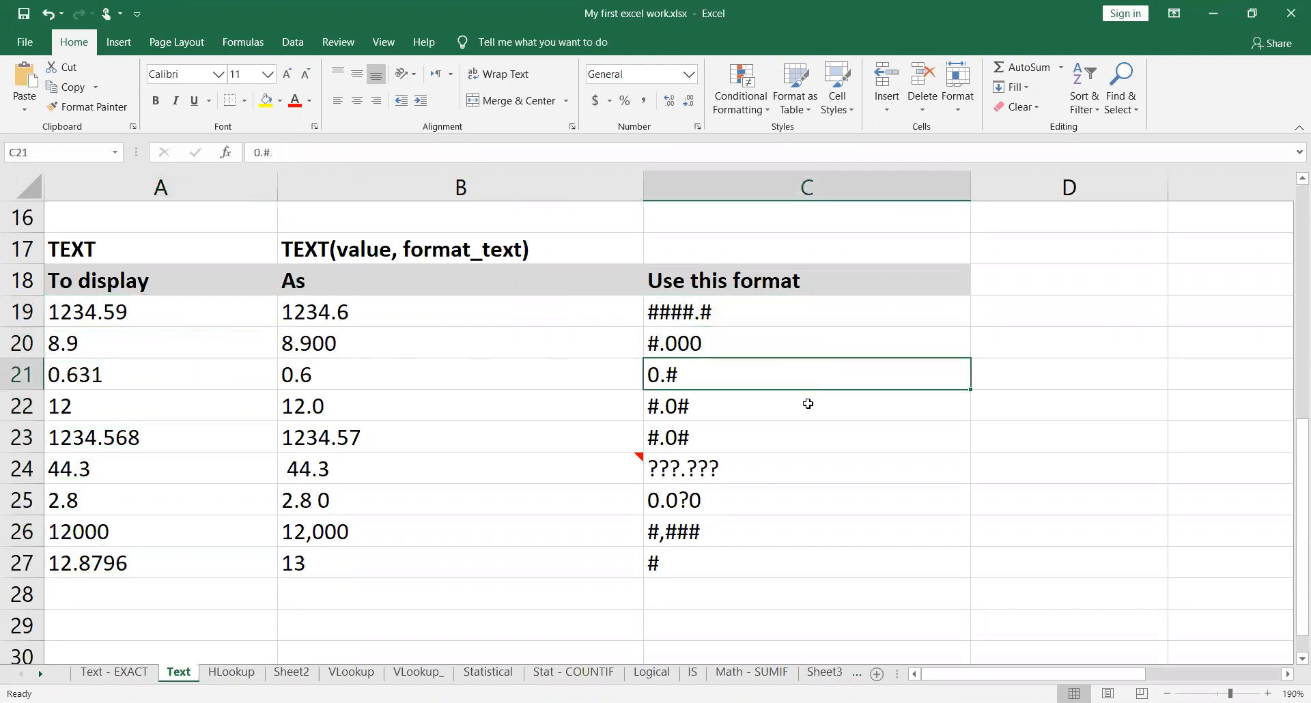
{"action": "left_click", "coordinate": [808, 406]}
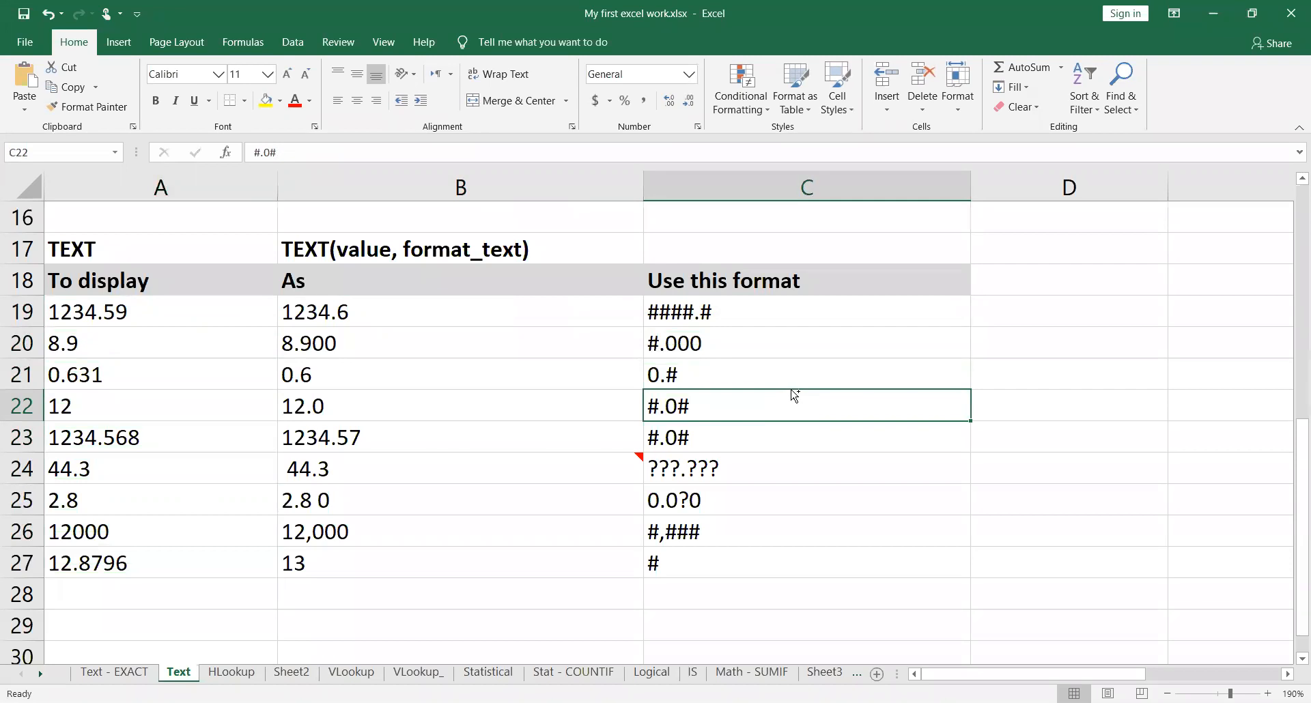
{"action": "key", "text": "ctrl+1"}
{"action": "left_click", "coordinate": [751, 349]}
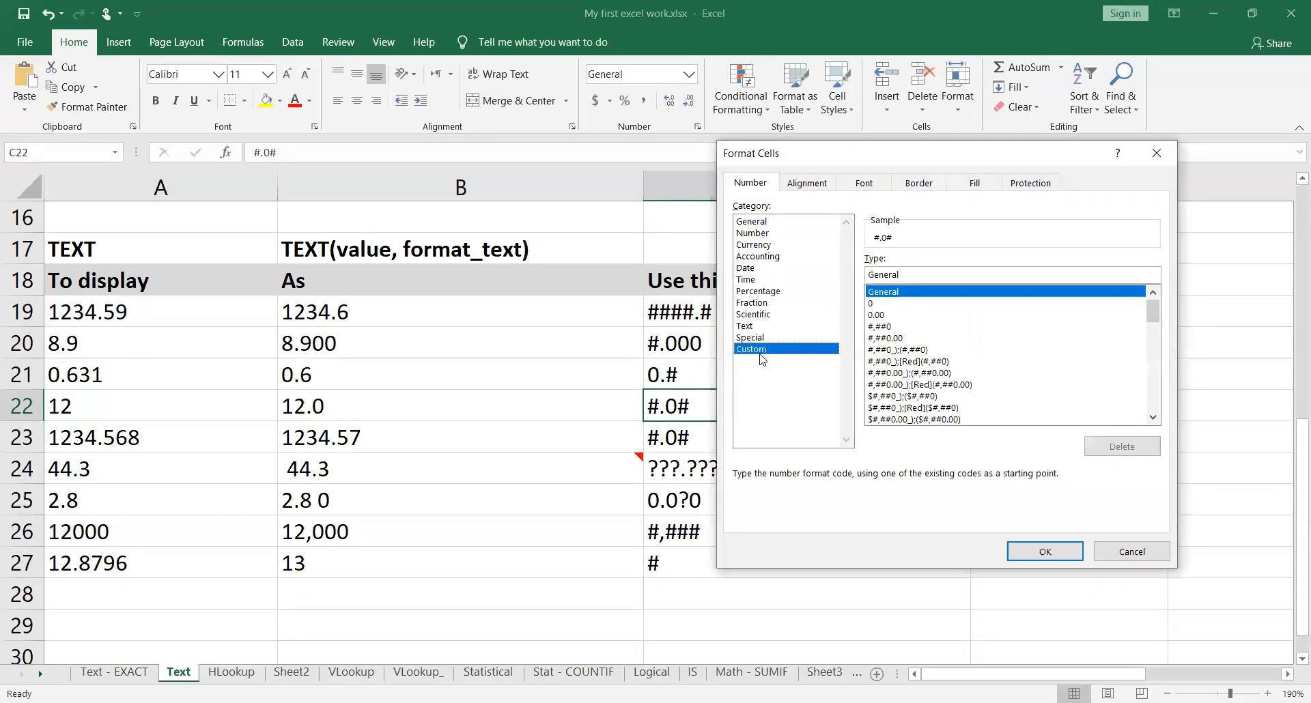
{"action": "left_click_drag", "start_coordinate": [931, 272], "coordinate": [845, 267]}
{"action": "scroll", "coordinate": [1011, 401], "scroll_direction": "down", "scroll_amount": 6}
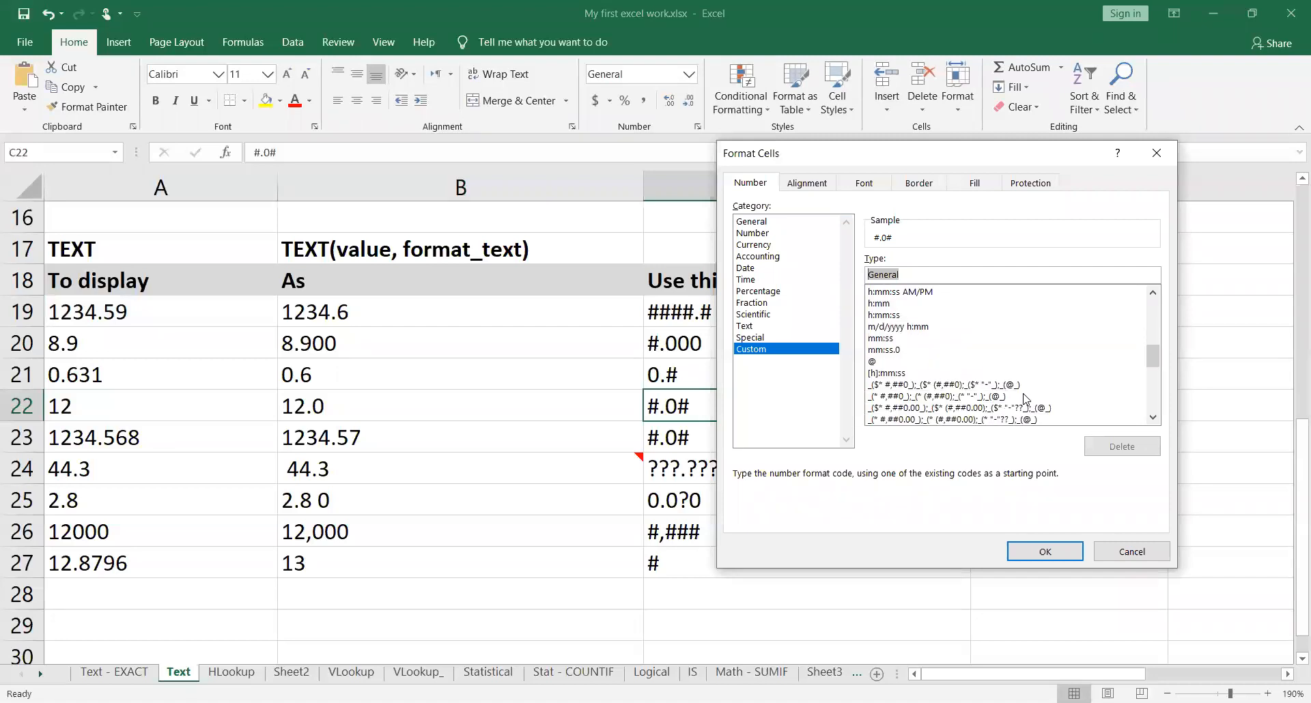
{"action": "scroll", "coordinate": [1027, 400], "scroll_direction": "up", "scroll_amount": 6}
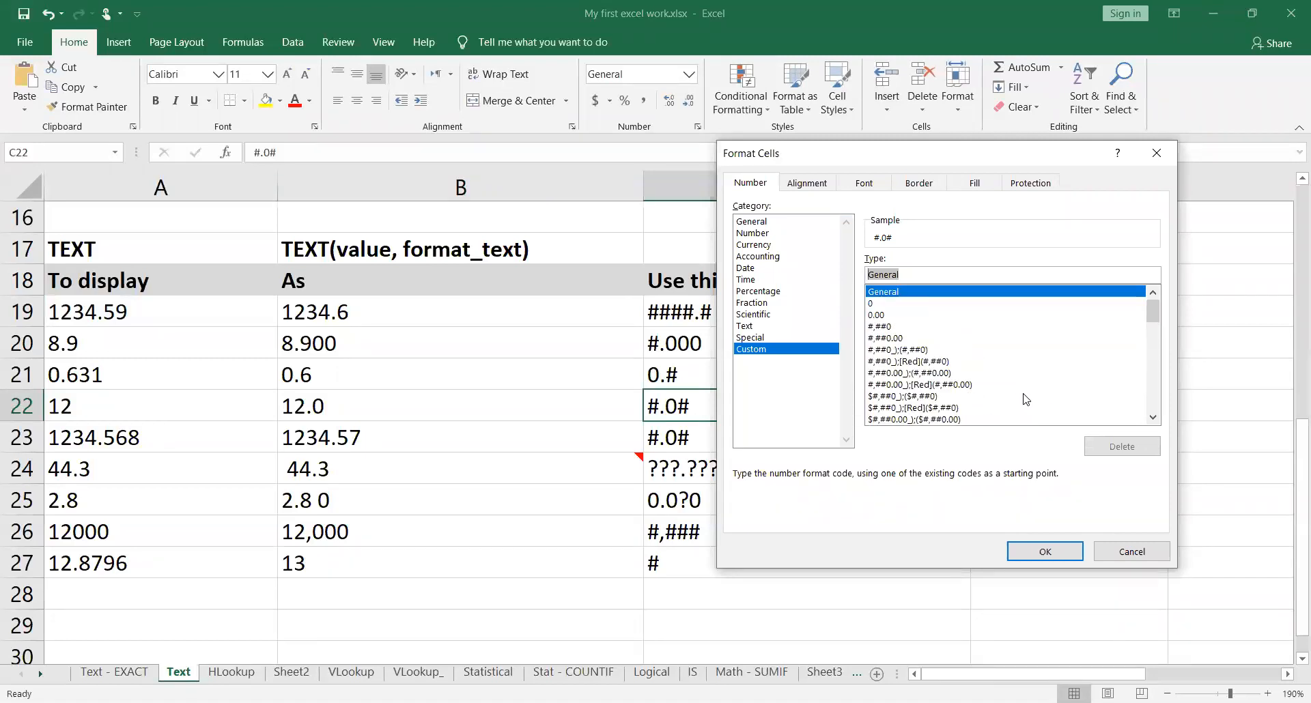
{"action": "left_click", "coordinate": [1154, 153]}
Step: Go through the format codes in the TEXT table's Use this format column, from C19 down to C27 and back
{"action": "left_click", "coordinate": [760, 319]}
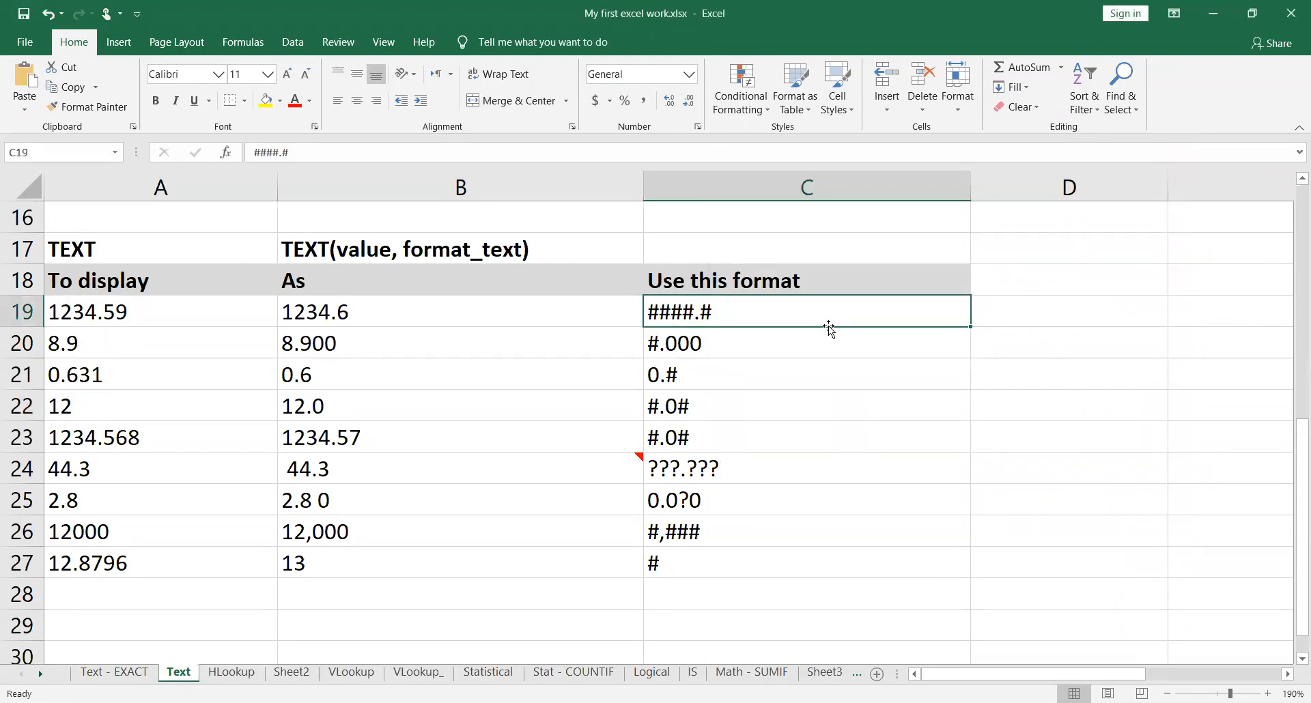
{"action": "key", "text": "Down"}
{"action": "key", "text": "Down"}
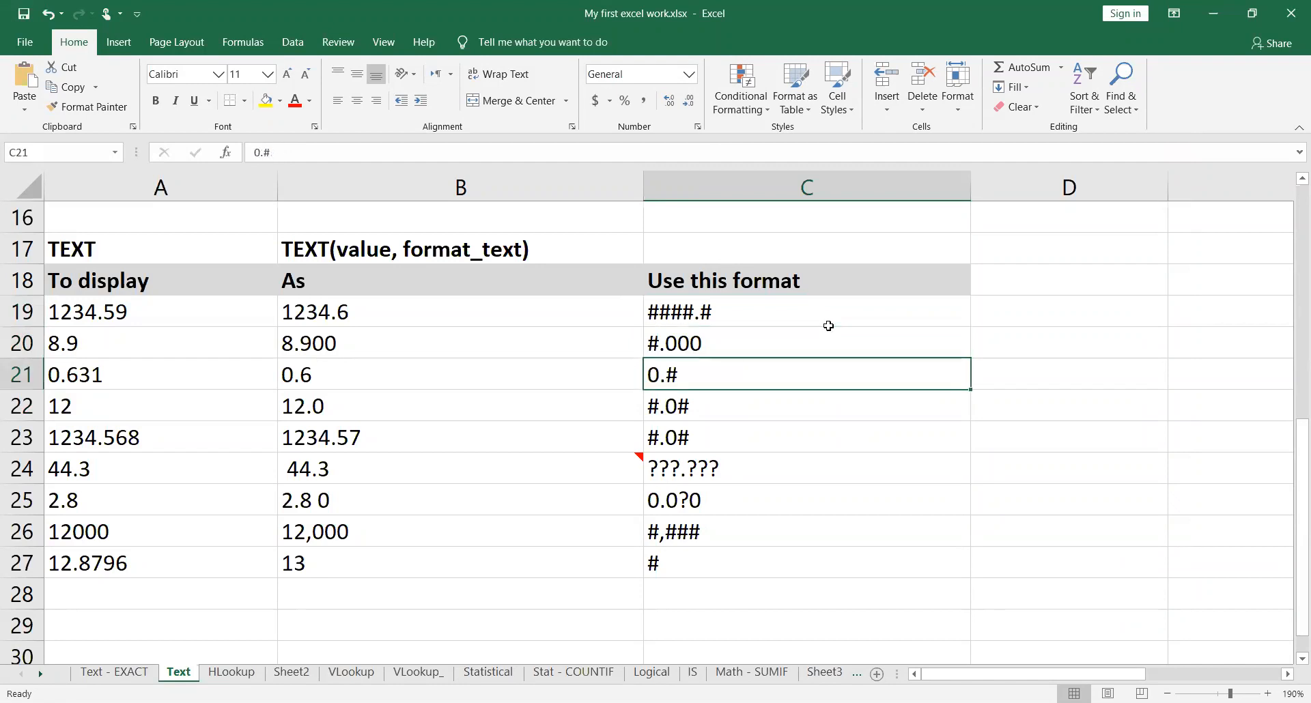
{"action": "key", "text": "Down"}
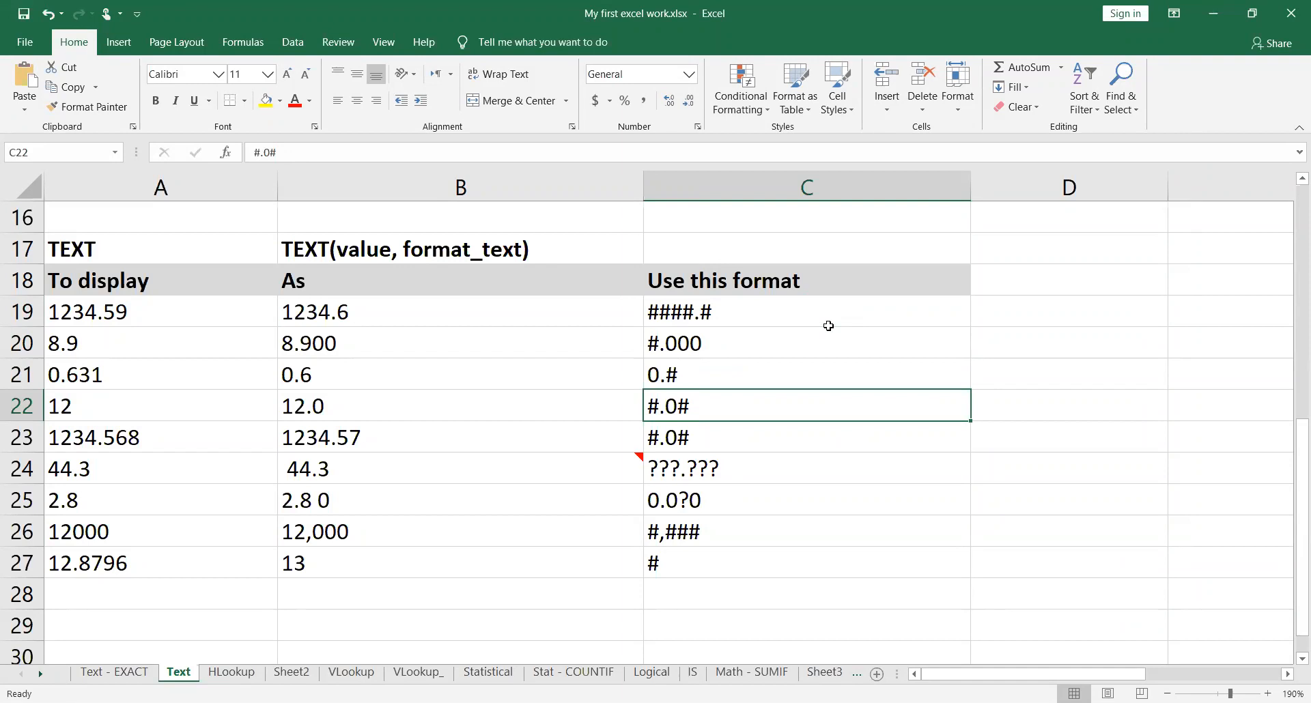
{"action": "key", "text": "Down"}
{"action": "key", "text": "Down"}
{"action": "key", "text": "Down"}
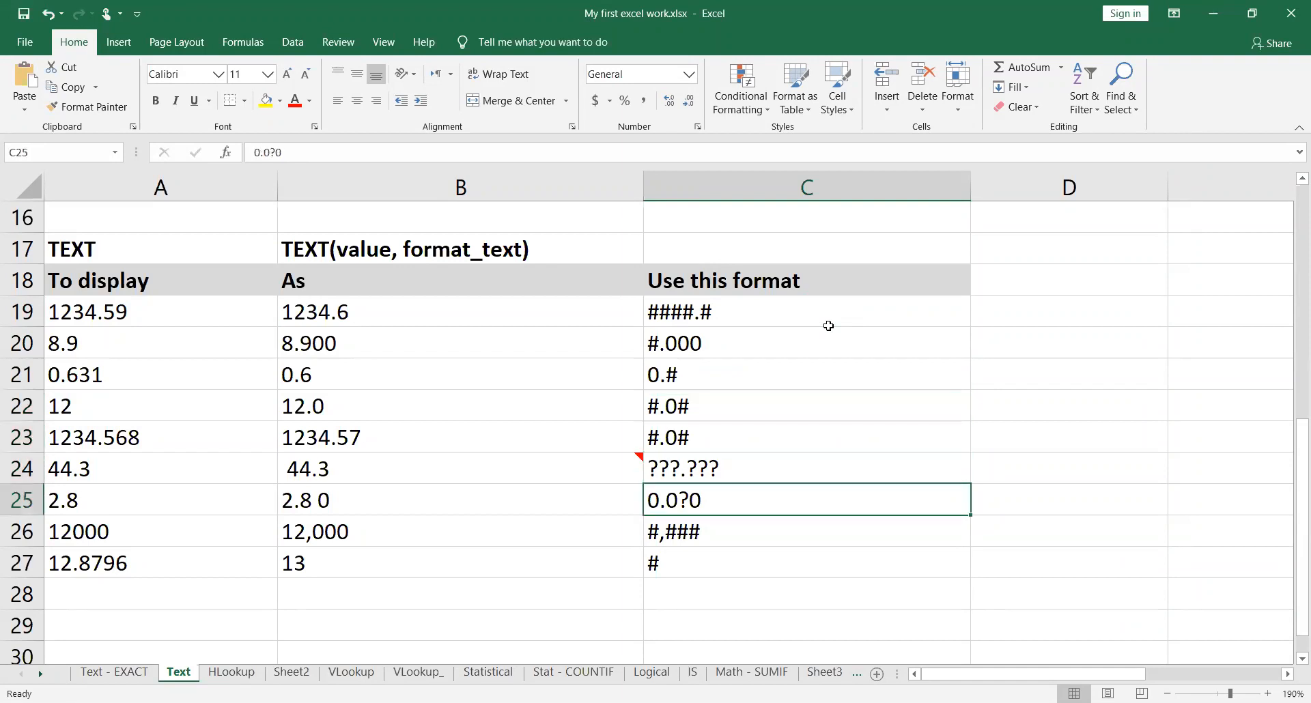
{"action": "key", "text": "Down"}
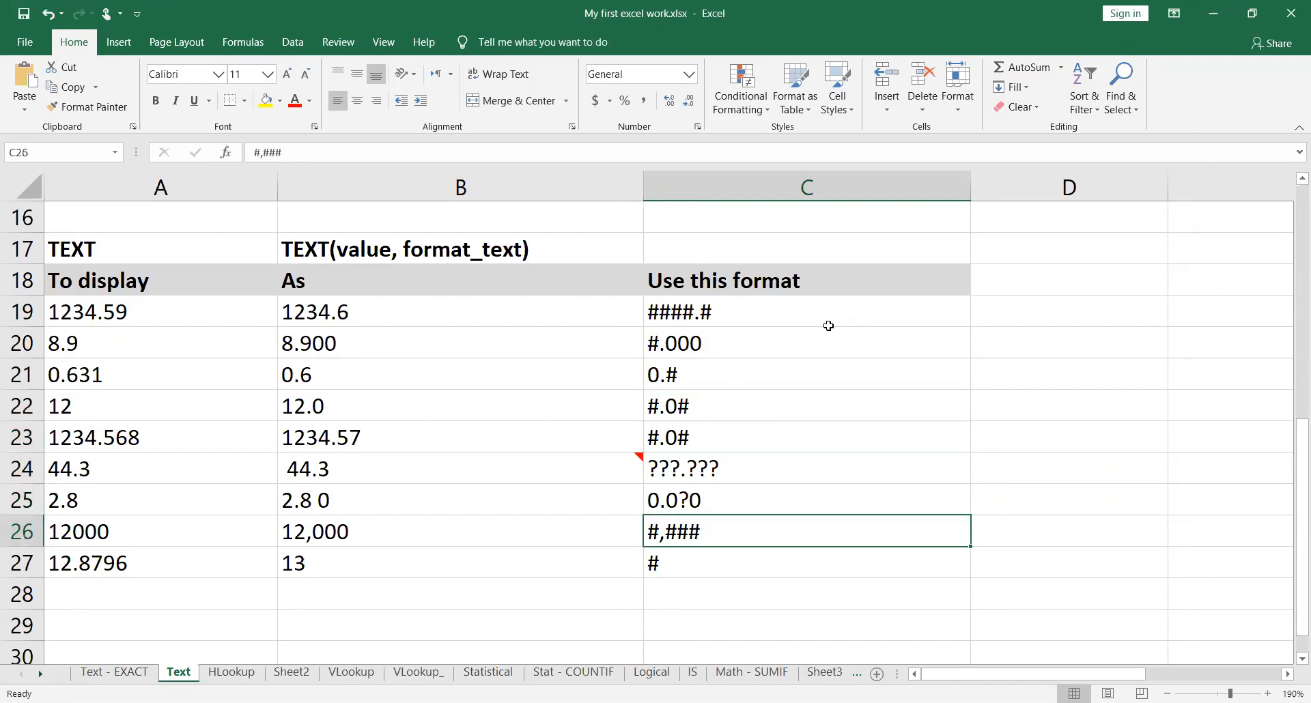
{"action": "key", "text": "Down"}
{"action": "key", "text": "Up"}
{"action": "key", "text": "Up"}
{"action": "key", "text": "Up"}
{"action": "key", "text": "Up"}
{"action": "key", "text": "Up"}
{"action": "key", "text": "Up"}
{"action": "key", "text": "Up"}
{"action": "key", "text": "Up"}
{"action": "key", "text": "Up"}
{"action": "key", "text": "Down"}
{"action": "key", "text": "Down"}
{"action": "key", "text": "Up"}
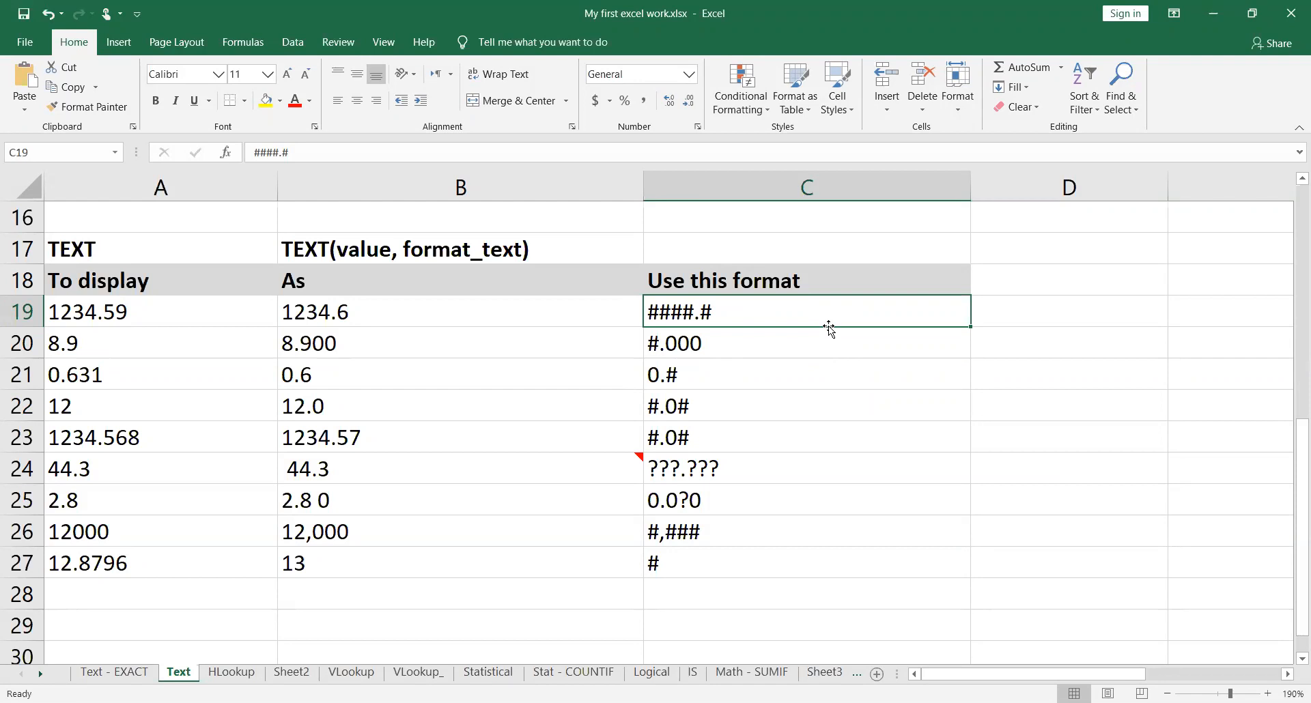
Step: Inspect the TEXT formula in B19 with its referenced cells, and check the format code in C19
{"action": "key", "text": "Left"}
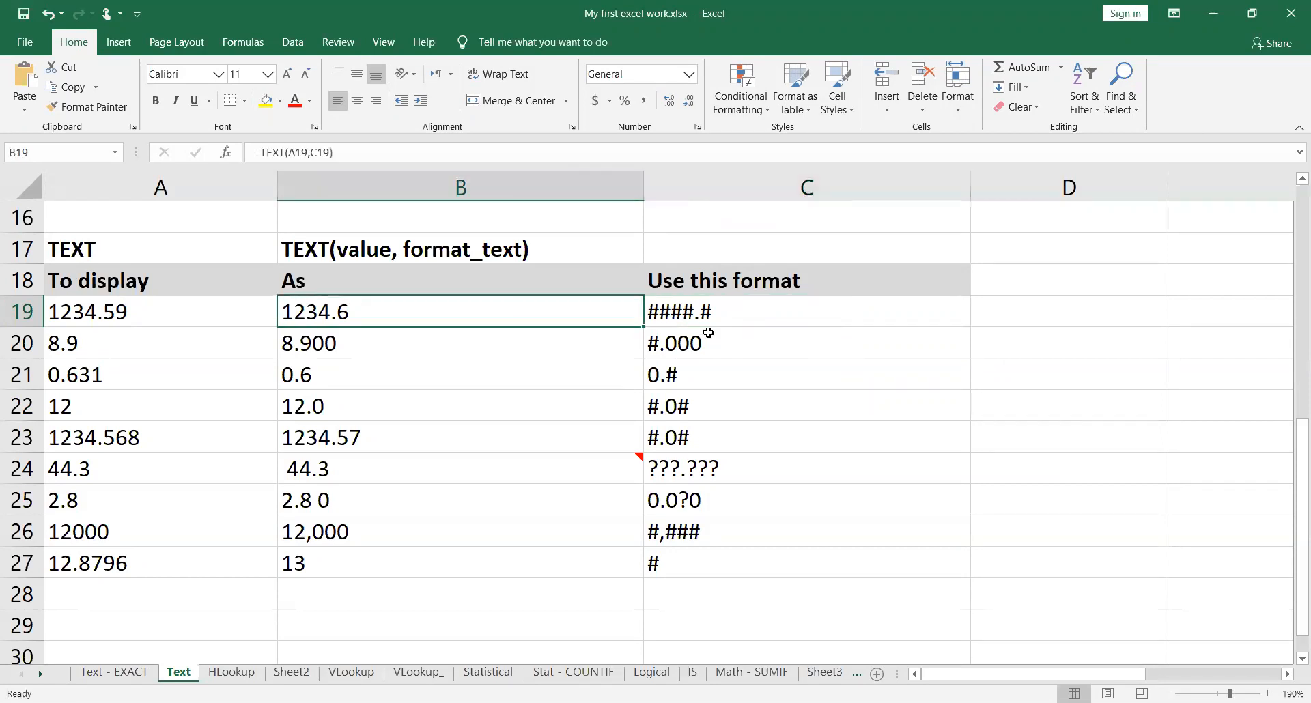
{"action": "double_click", "coordinate": [614, 317]}
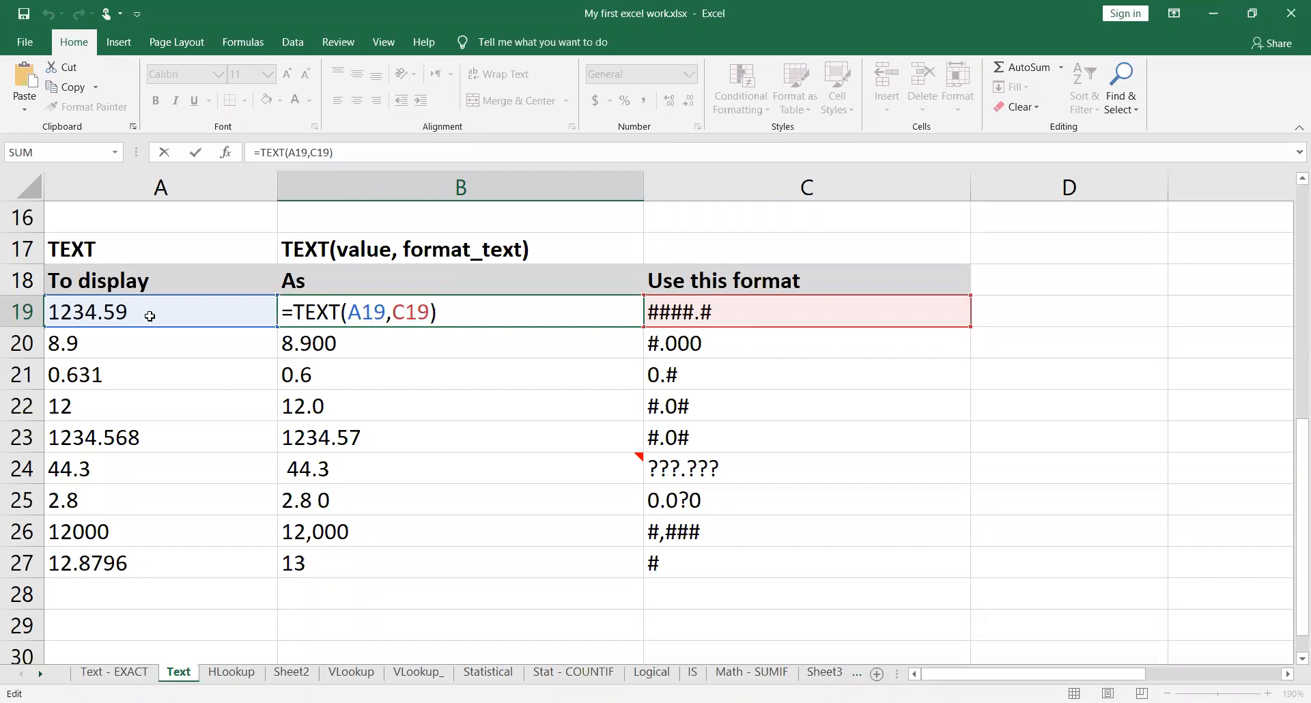
{"action": "key", "text": "Return"}
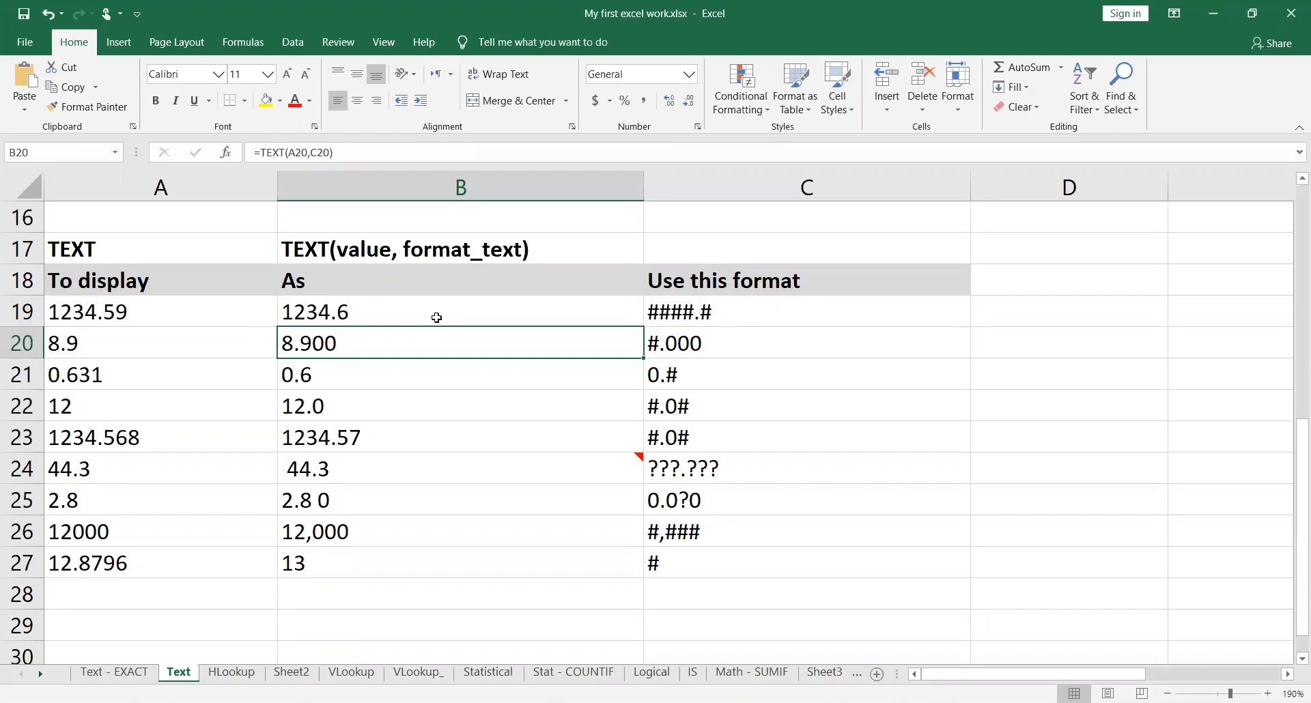
{"action": "left_click", "coordinate": [436, 318]}
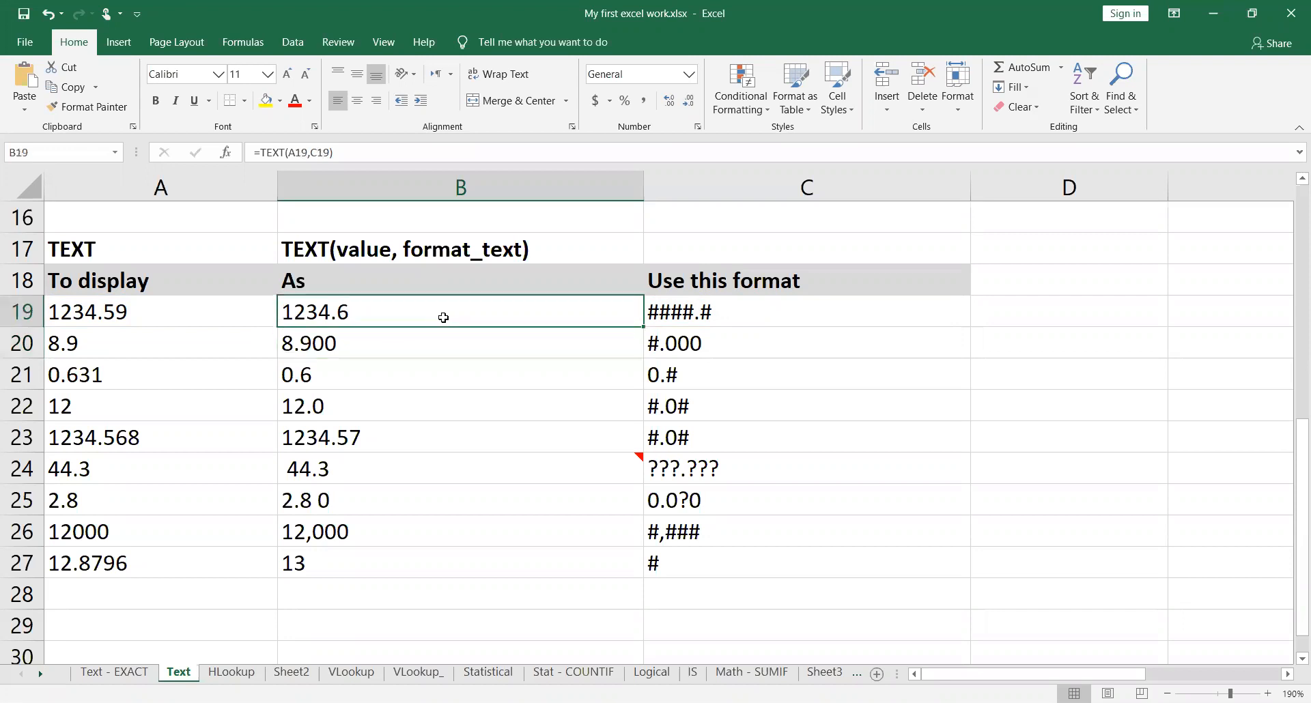
{"action": "left_click", "coordinate": [688, 317]}
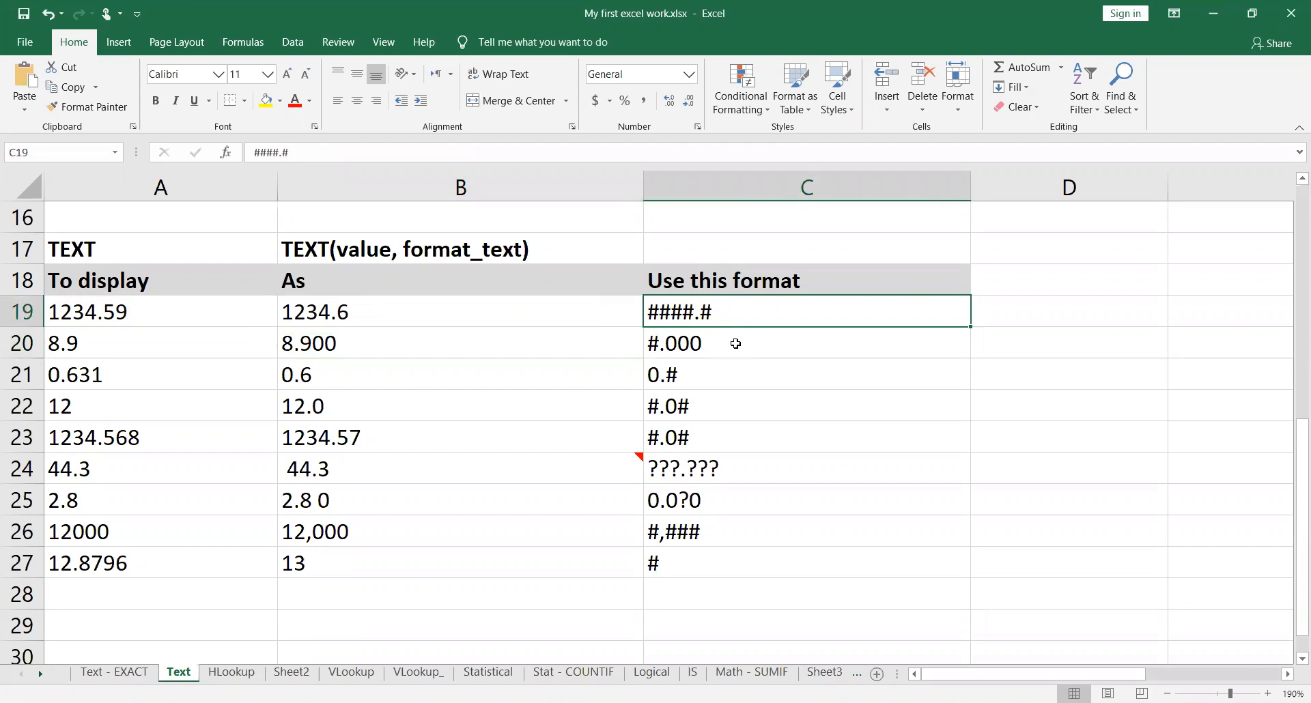
Step: Compare the format code in C20 with the value in A20 and the TEXT formula in B20
{"action": "left_click", "coordinate": [735, 344]}
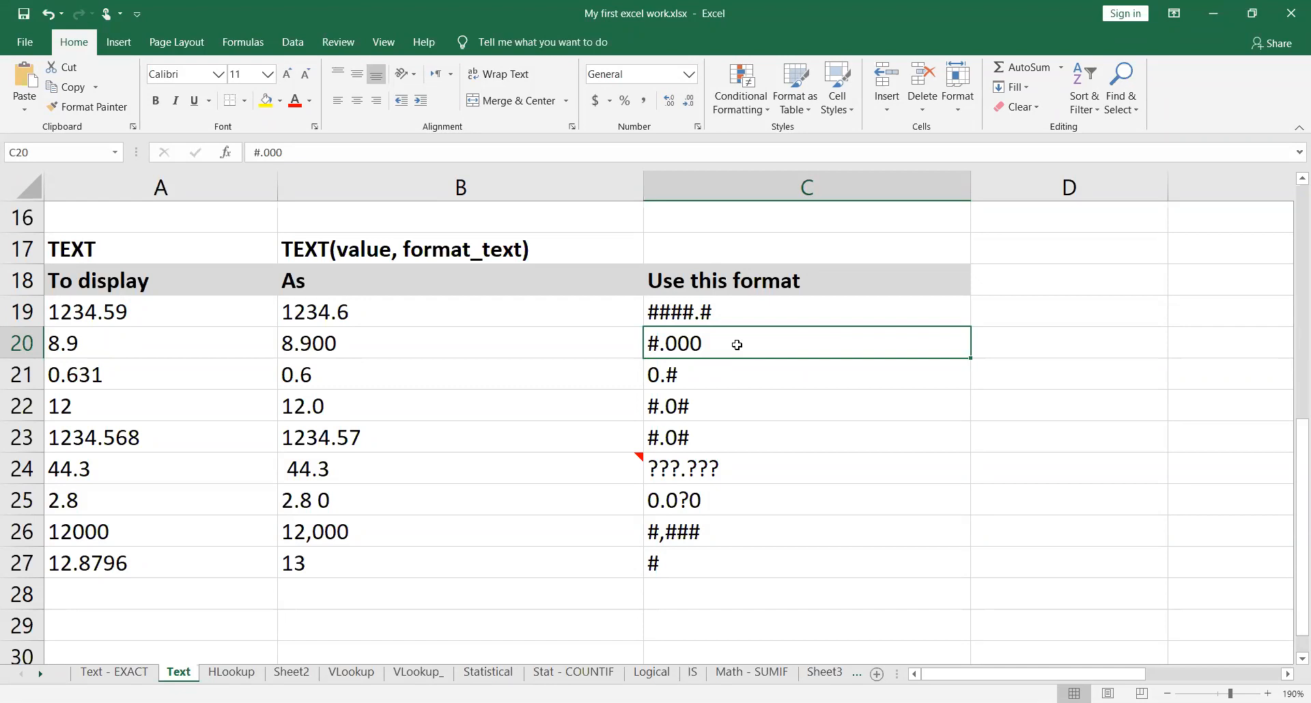
{"action": "left_click", "coordinate": [125, 342]}
{"action": "left_click", "coordinate": [424, 345]}
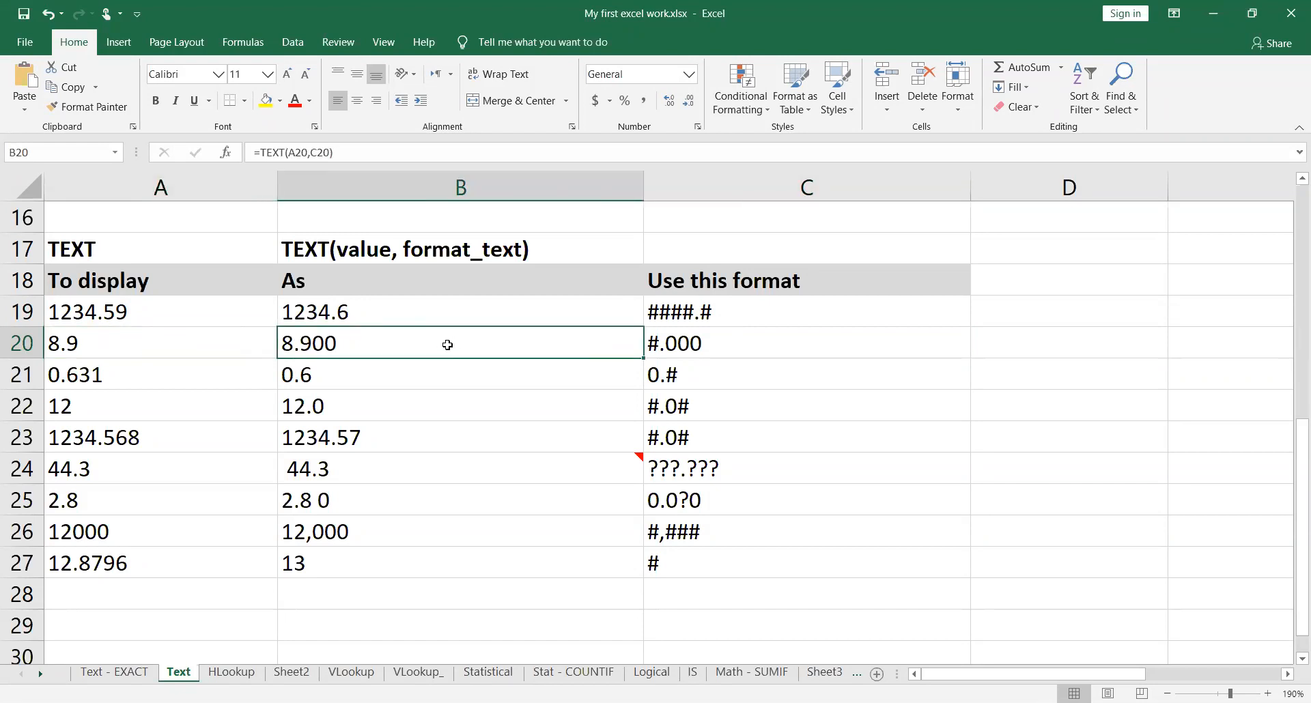
Step: Replace the C20 reference in B20's formula with a literal format code, making it =TEXT(A20,"#.00")
{"action": "double_click", "coordinate": [473, 342]}
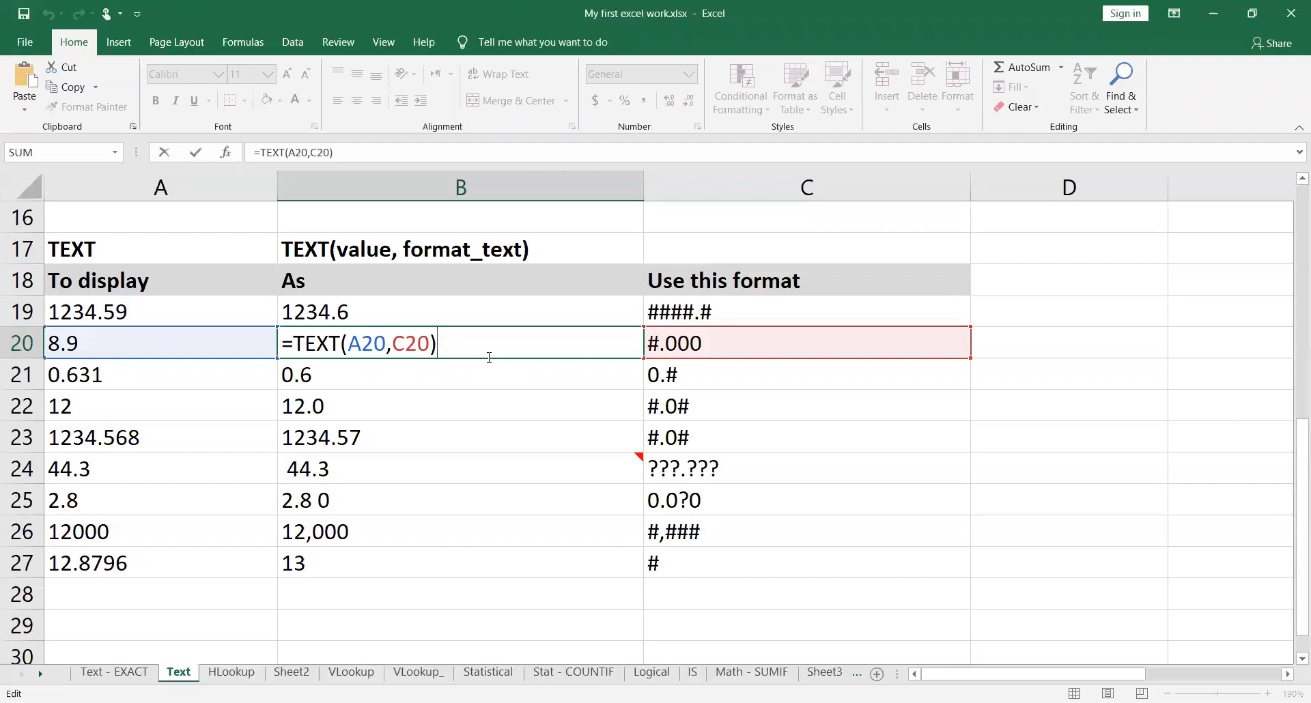
{"action": "key", "text": "Left"}
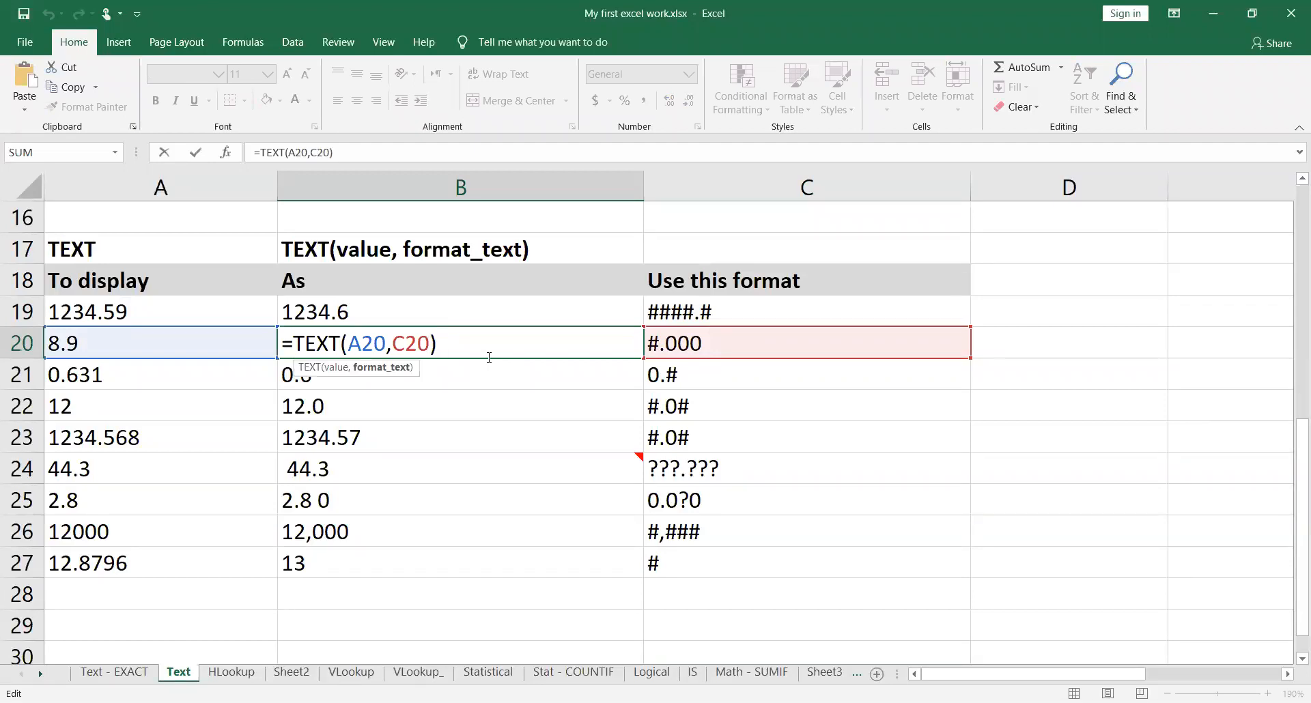
{"action": "key", "text": "BackSpace"}
{"action": "key", "text": "BackSpace"}
{"action": "key", "text": "BackSpace"}
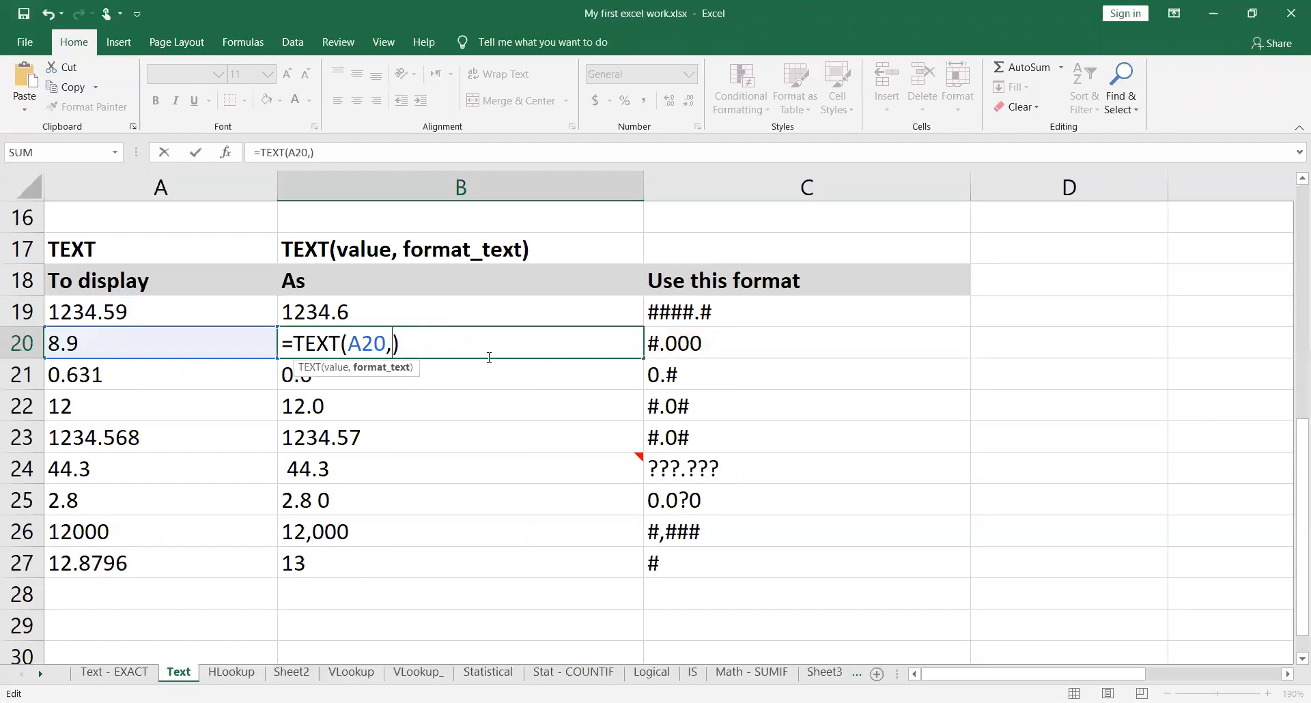
{"action": "type", "text": "\"#"}
{"action": "type", "text": ".00"}
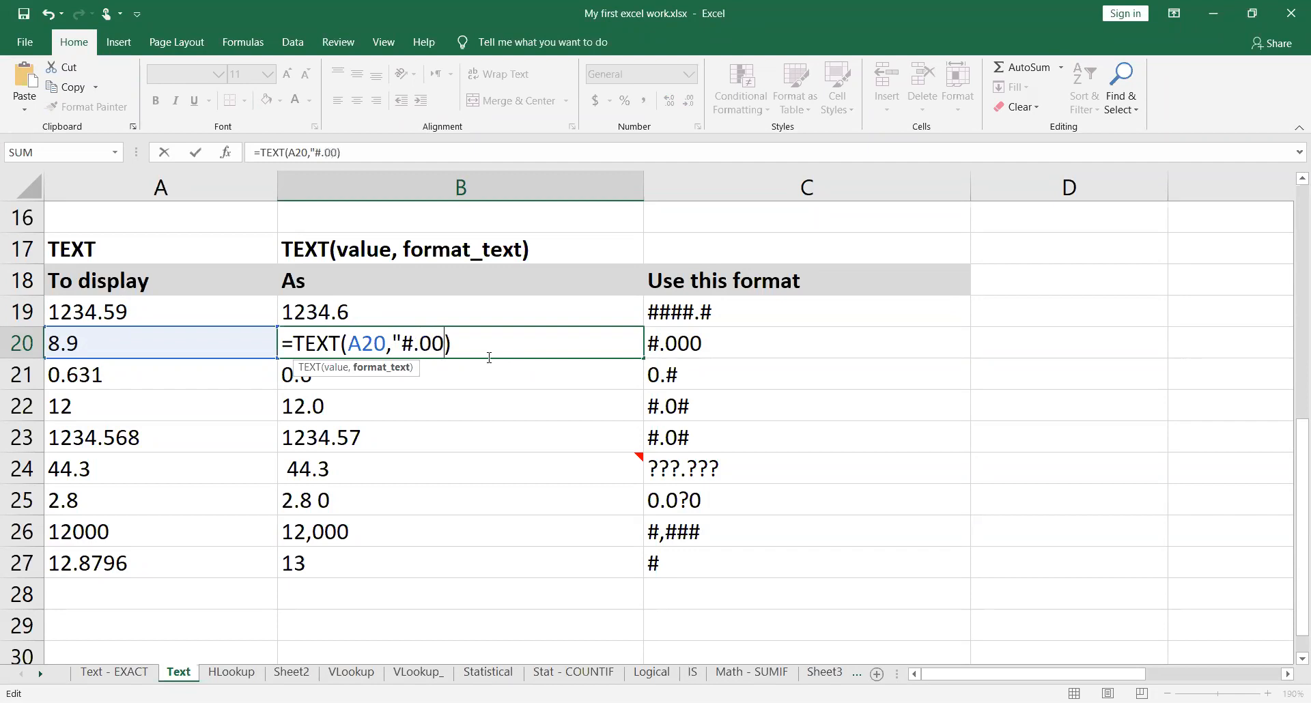
{"action": "type", "text": "\""}
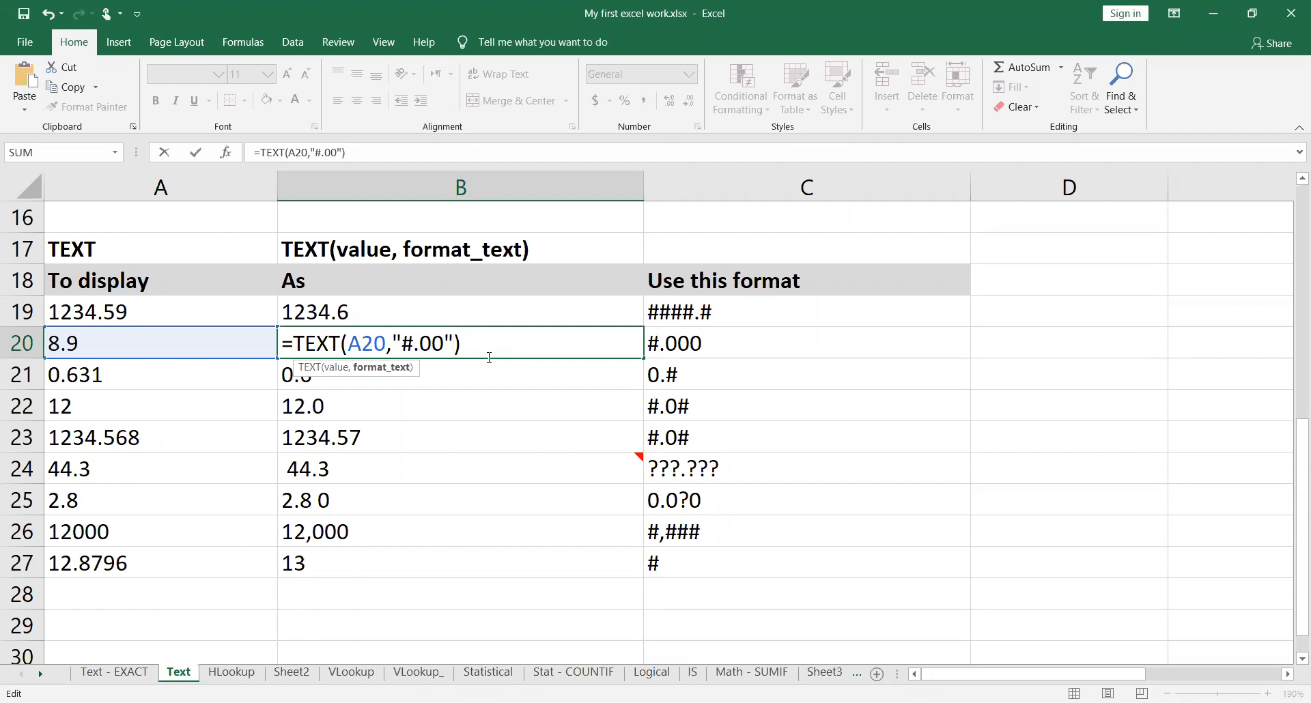
Step: Commit the =TEXT(A20,"#.00") formula in B20 and compare its result with the format code in C20
{"action": "key", "text": "Return"}
{"action": "key", "text": "Up"}
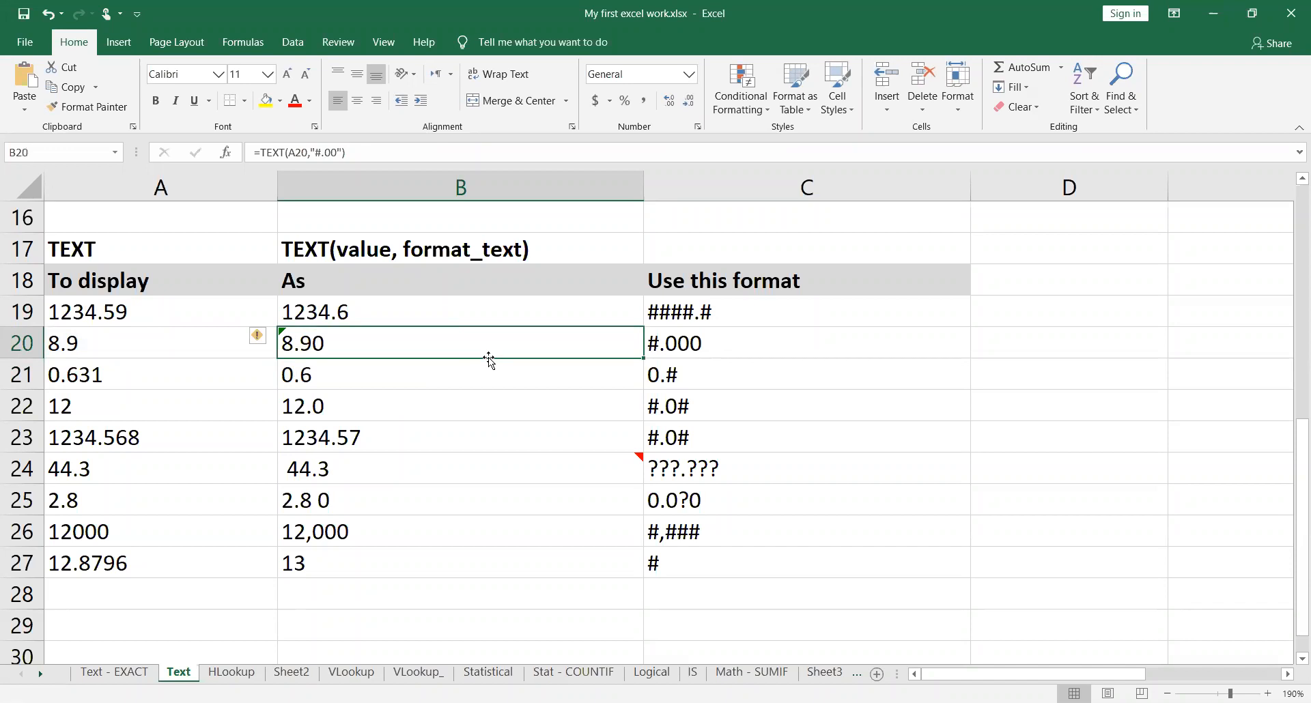
{"action": "key", "text": "Right"}
{"action": "key", "text": "Left"}
Step: Enter =SUM(B19:B27) in B29, below the TEXT results
{"action": "key", "text": "Down"}
{"action": "key", "text": "Down"}
{"action": "key", "text": "Down"}
{"action": "key", "text": "Down"}
{"action": "key", "text": "Down"}
{"action": "key", "text": "Down"}
{"action": "key", "text": "Down"}
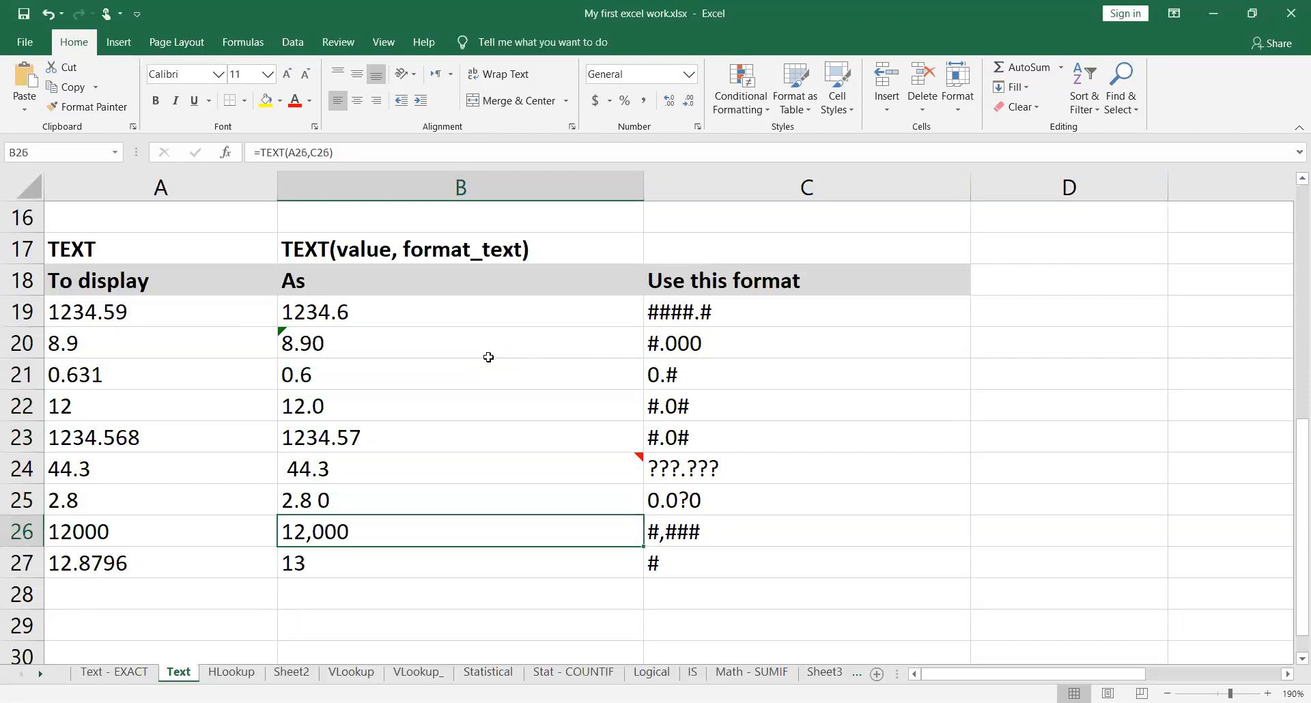
{"action": "key", "text": "Down"}
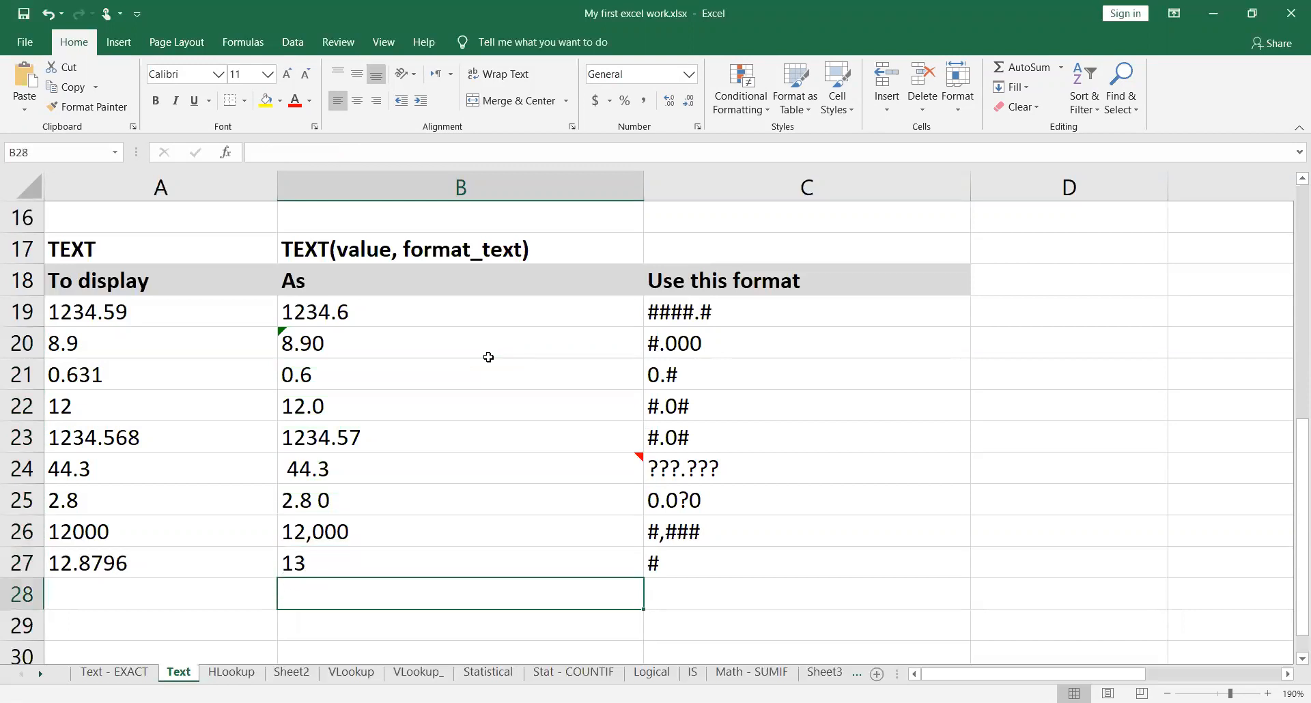
{"action": "key", "text": "Down"}
{"action": "type", "text": "="}
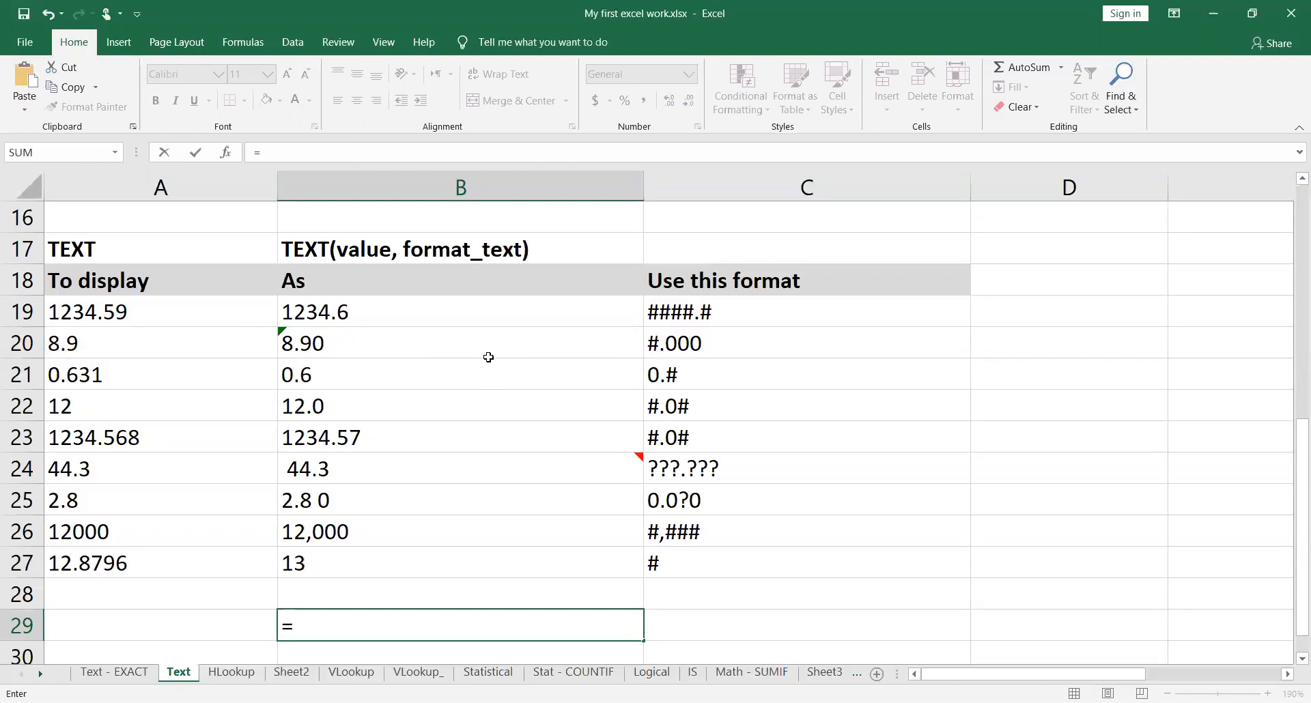
{"action": "type", "text": "sum("}
{"action": "key", "text": "Up"}
{"action": "key", "text": "Up"}
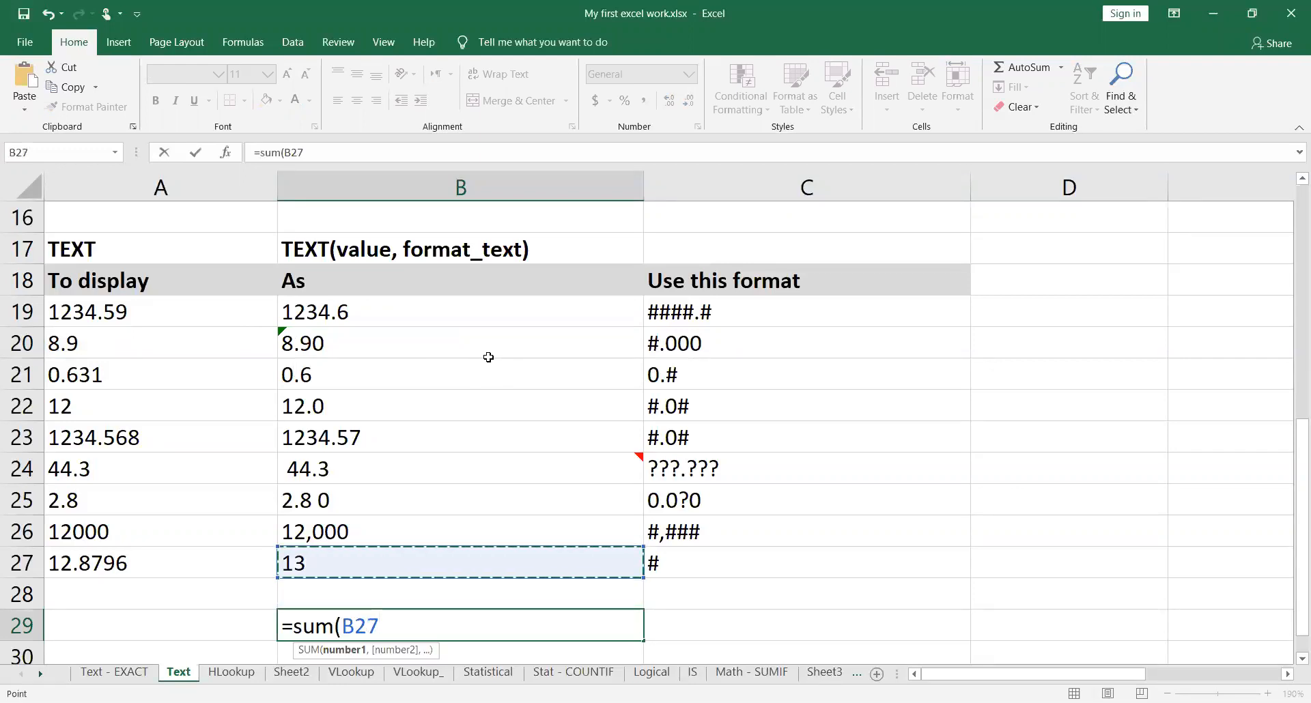
{"action": "key", "text": "shift+Up"}
{"action": "key", "text": "shift+Up"}
{"action": "key", "text": "shift+Up"}
{"action": "key", "text": "shift+Up"}
{"action": "key", "text": "shift+Up"}
{"action": "key", "text": "shift+Up"}
{"action": "key", "text": "shift+Up"}
{"action": "key", "text": "shift+Up"}
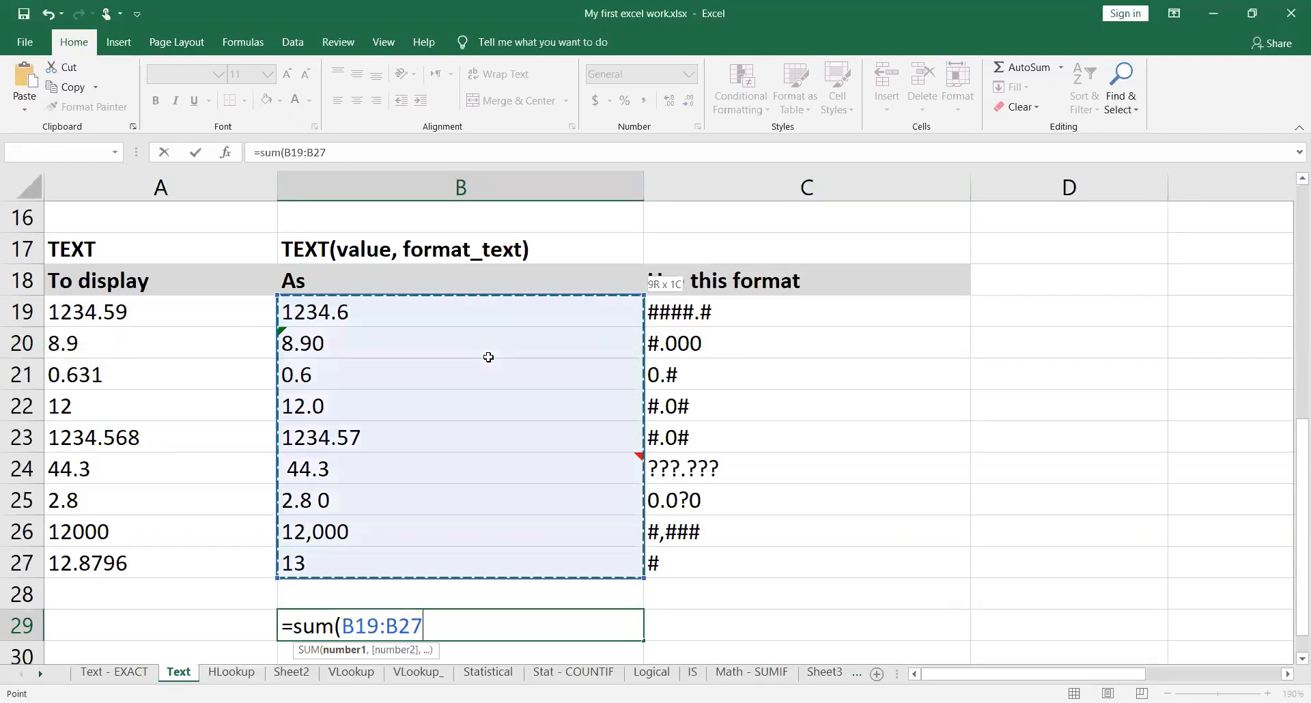
{"action": "type", "text": ")"}
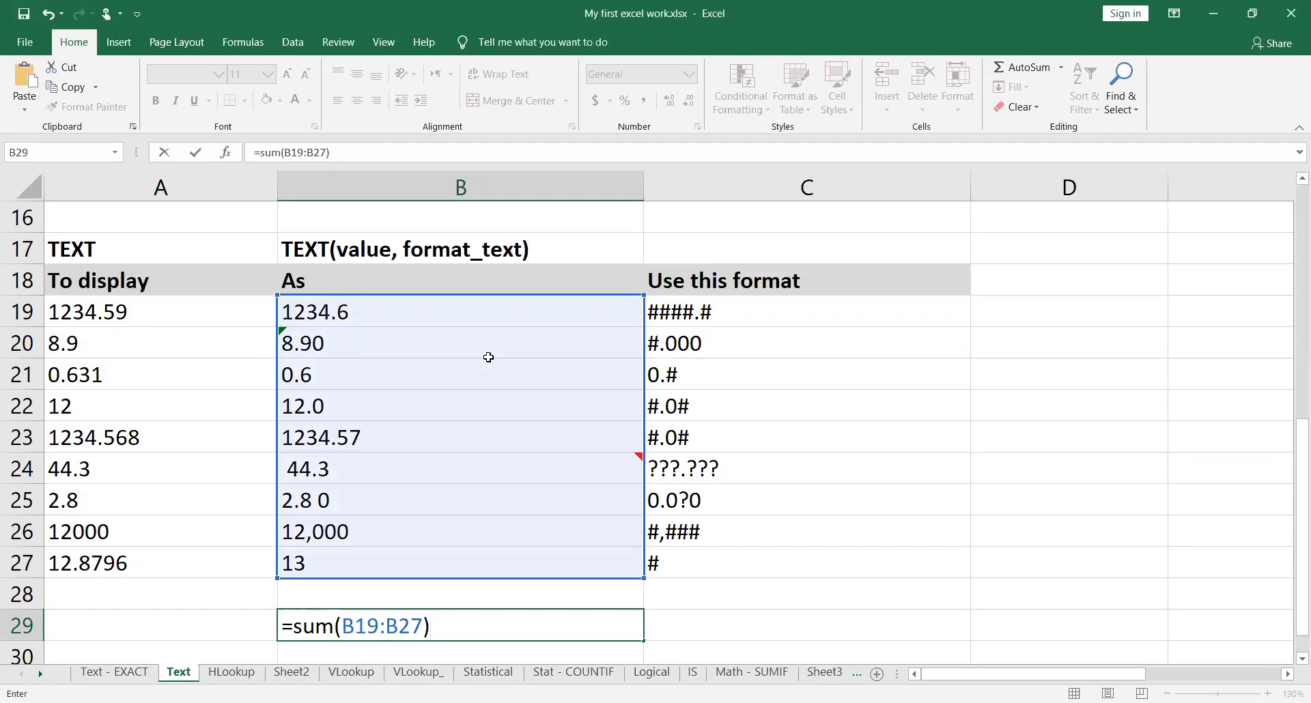
{"action": "key", "text": "Return"}
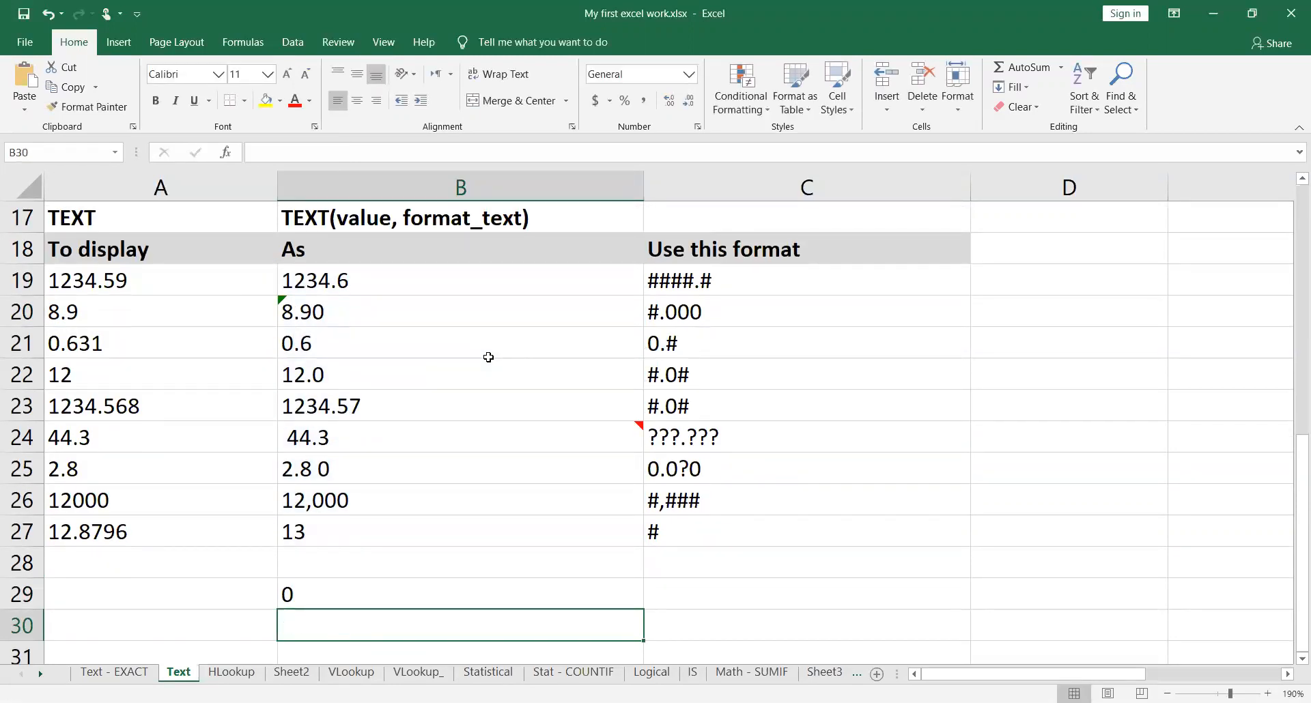
Step: Enter =SUM(A19:A27) in A29, below the original values
{"action": "key", "text": "Up"}
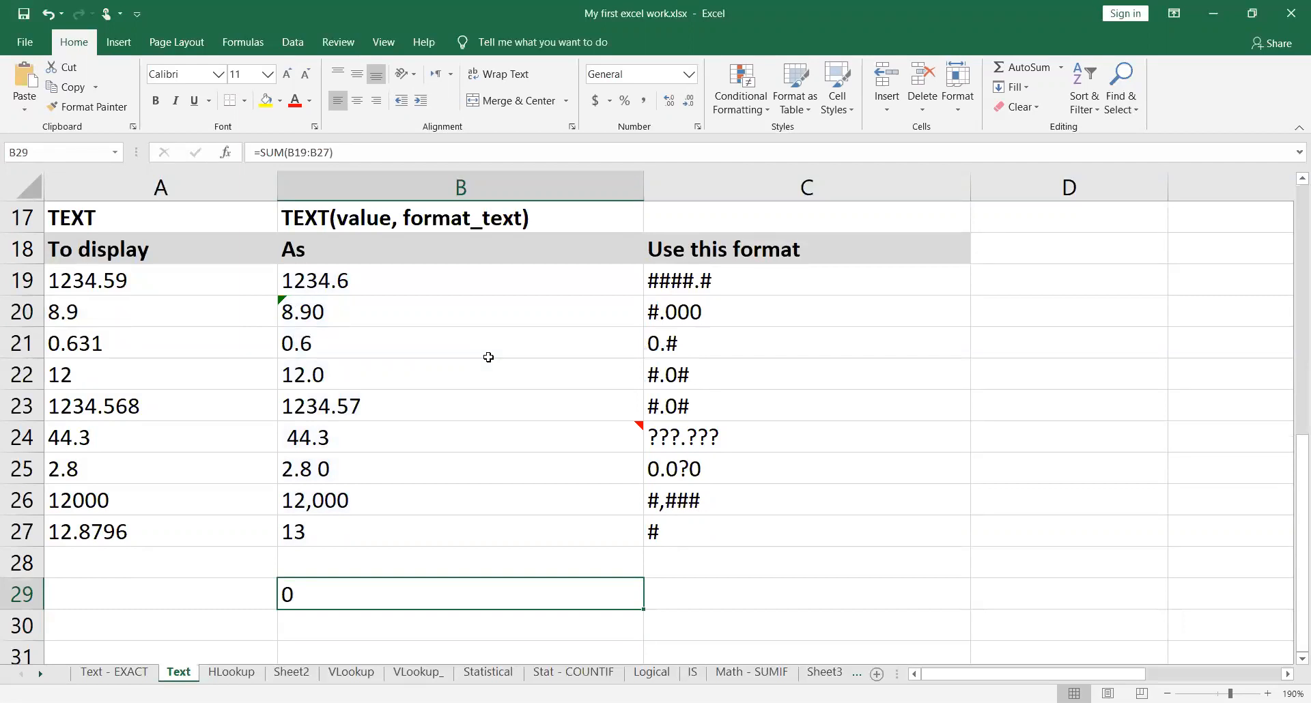
{"action": "key", "text": "Left"}
{"action": "type", "text": "="}
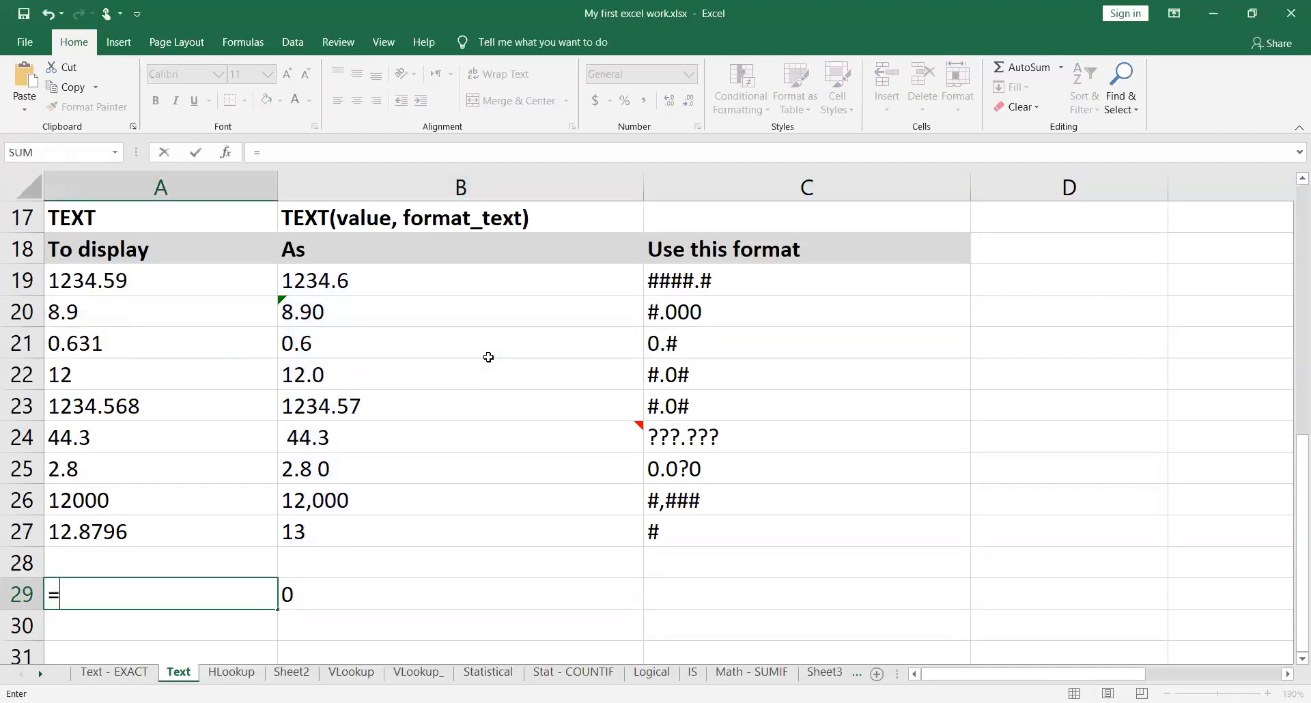
{"action": "type", "text": "sum("}
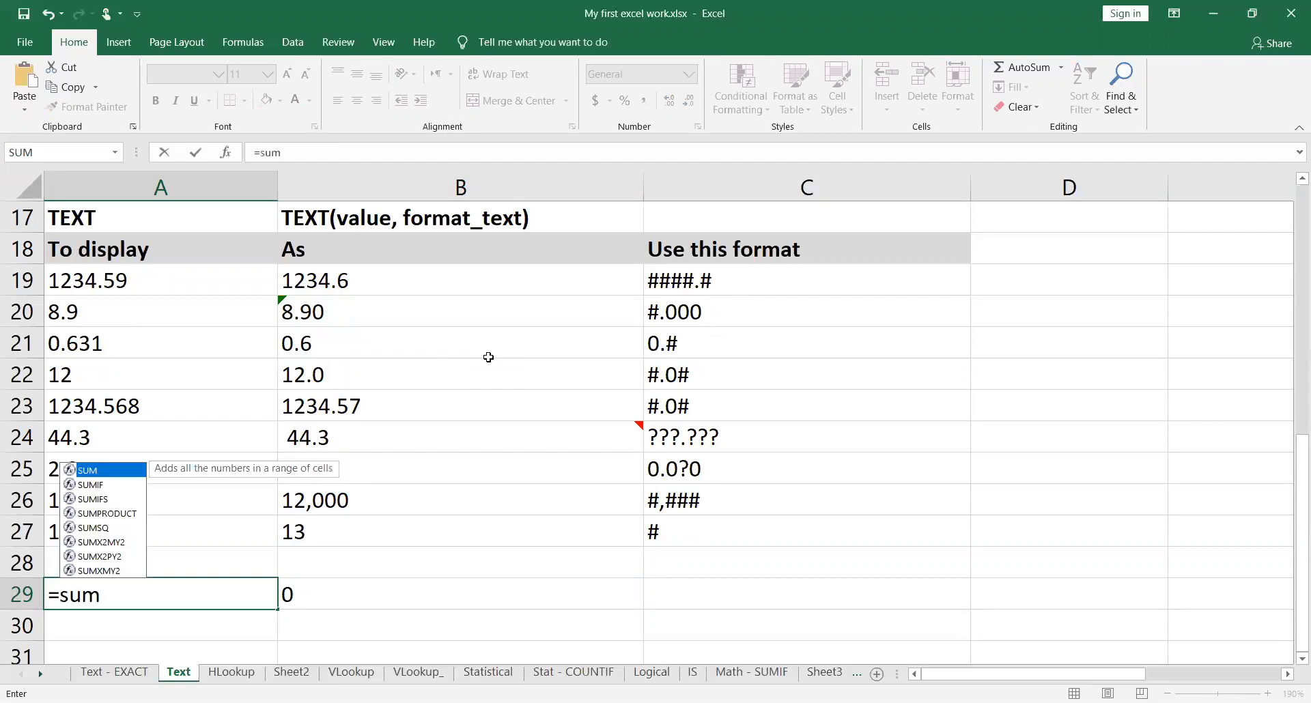
{"action": "key", "text": "Up"}
{"action": "key", "text": "Up"}
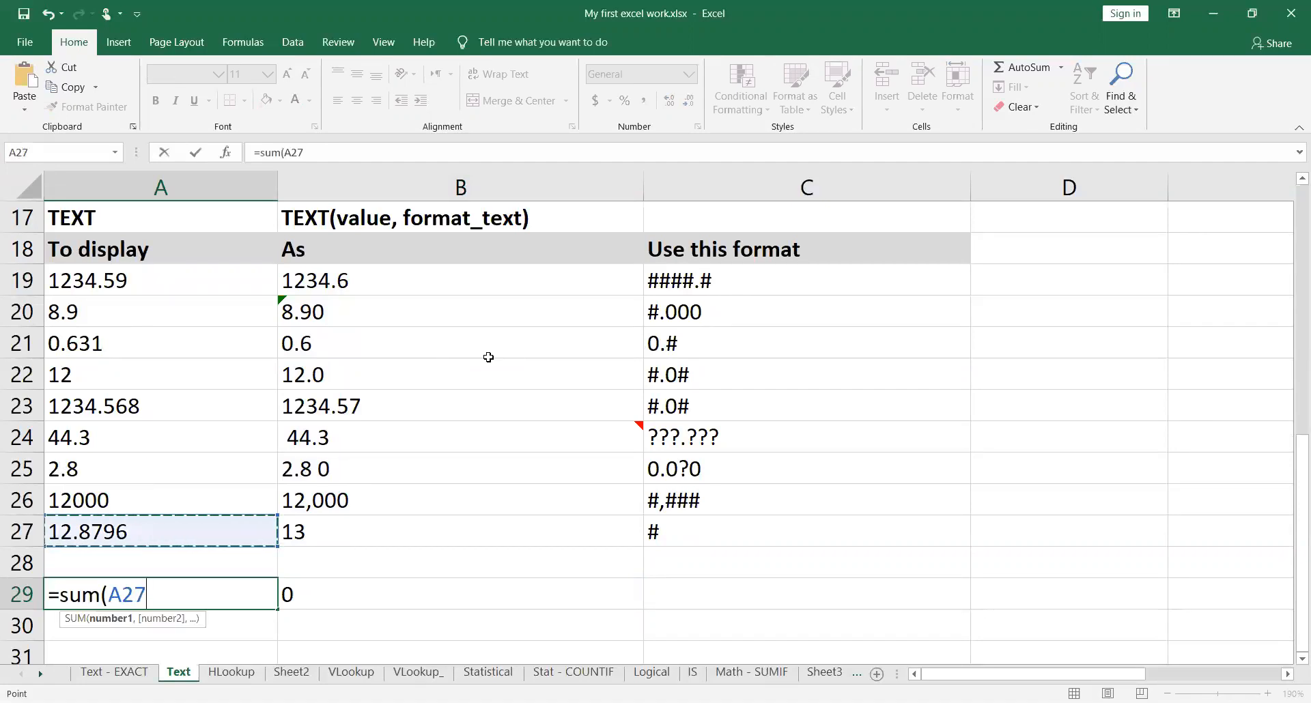
{"action": "key", "text": "shift+Up"}
{"action": "key", "text": "shift+Up"}
{"action": "key", "text": "shift+Up"}
{"action": "key", "text": "shift+Up"}
{"action": "key", "text": "shift+Up"}
{"action": "key", "text": "shift+Up"}
{"action": "key", "text": "shift+Up"}
{"action": "key", "text": "shift+Up"}
{"action": "type", "text": ")"}
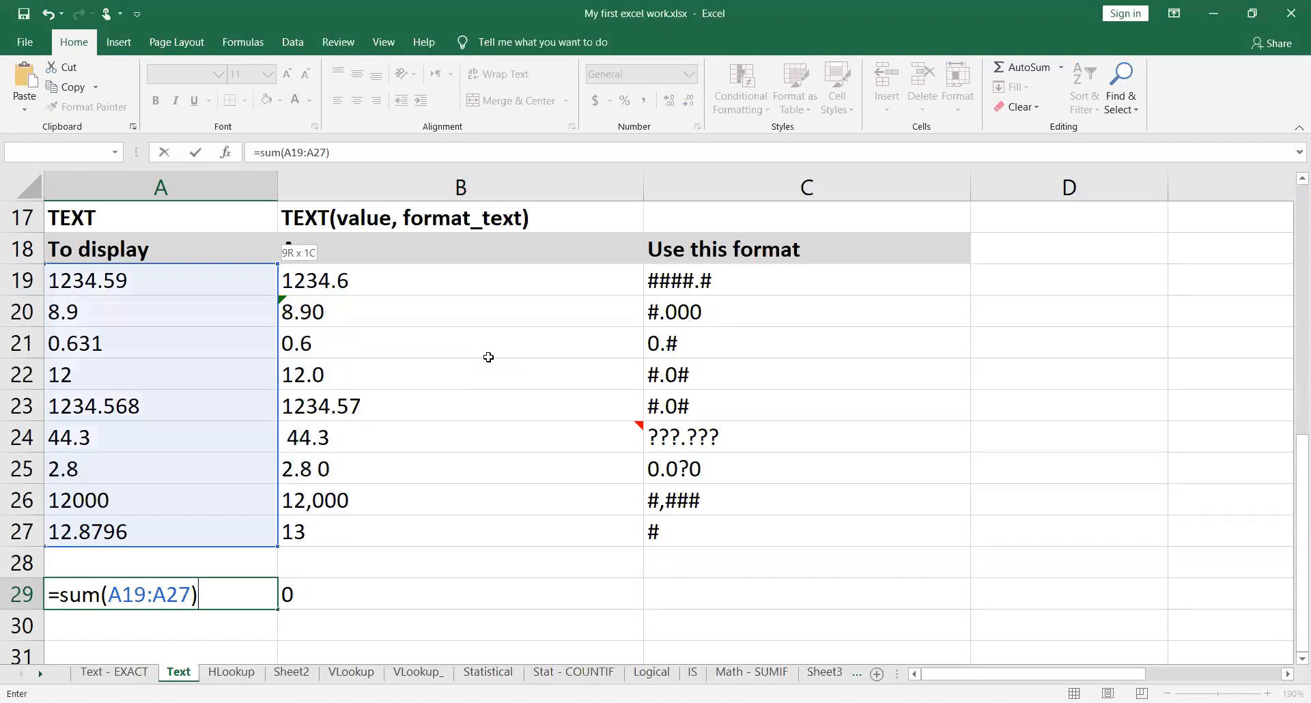
{"action": "key", "text": "Return"}
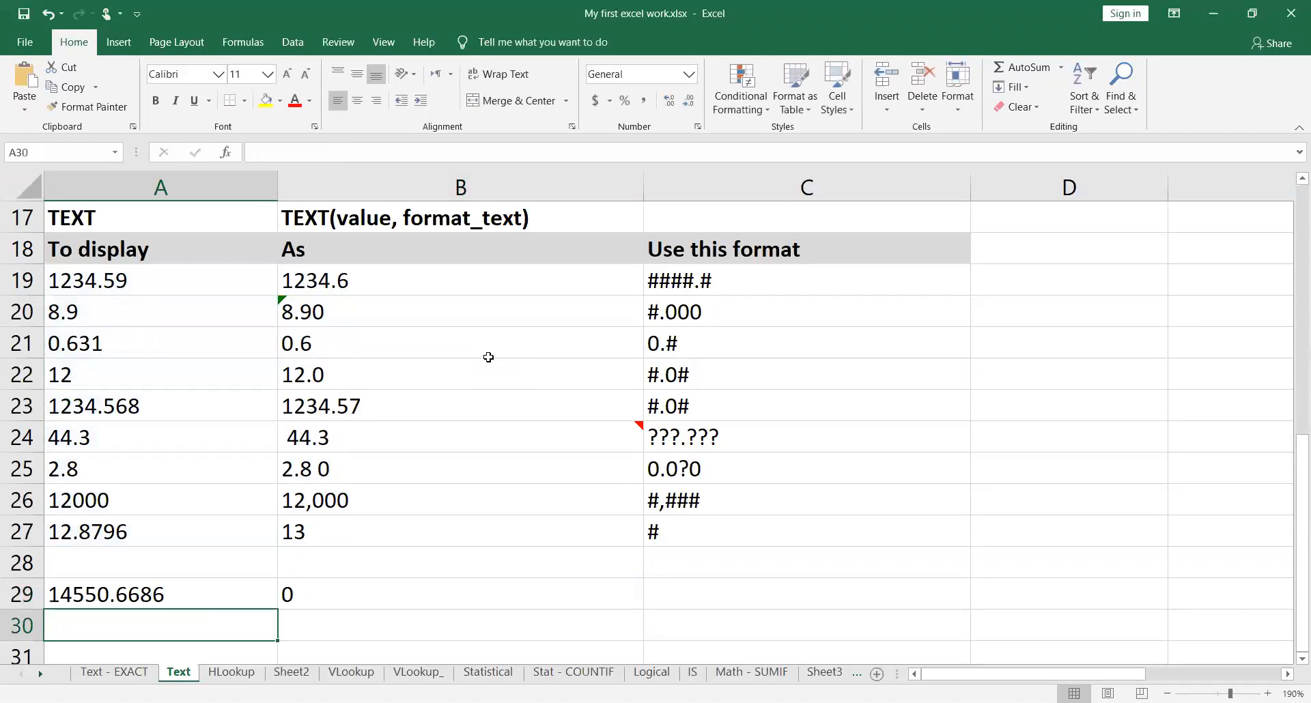
Step: Compare the SUM formulas in A29 and B29, and select the TEXT results in B19:B27 that B29 refers to
{"action": "key", "text": "Up"}
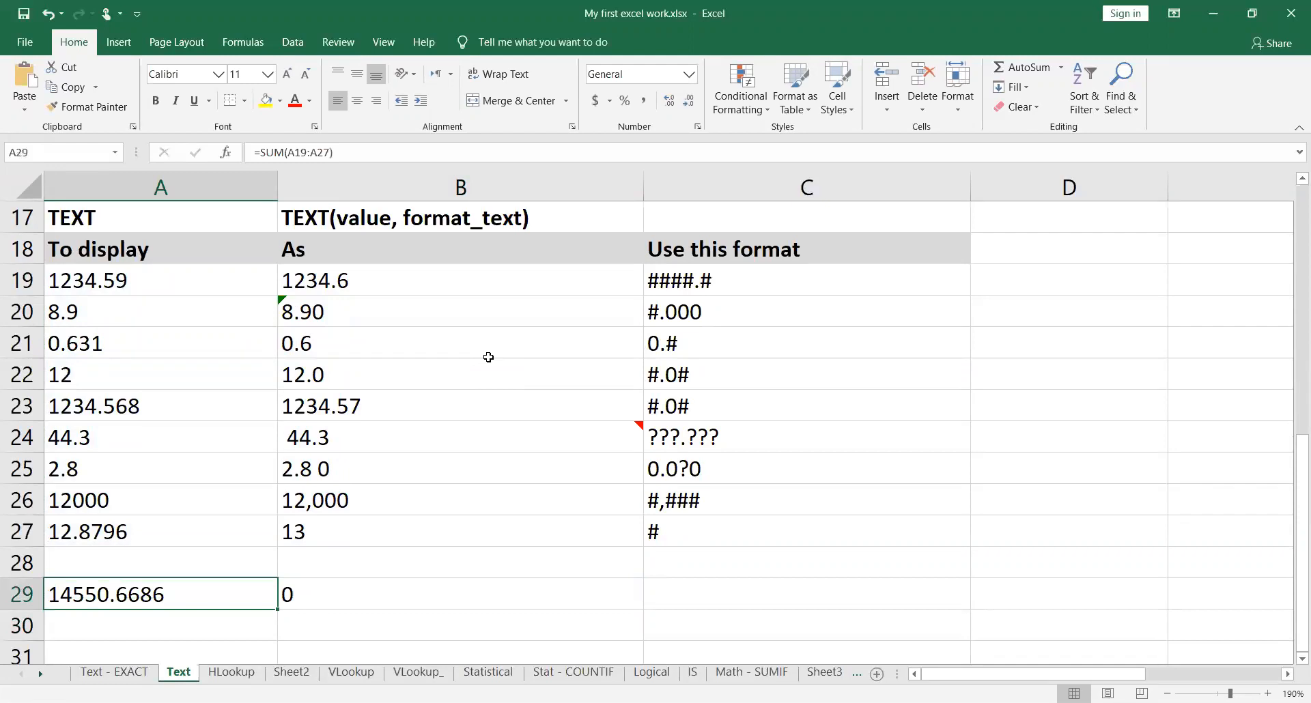
{"action": "key", "text": "Right"}
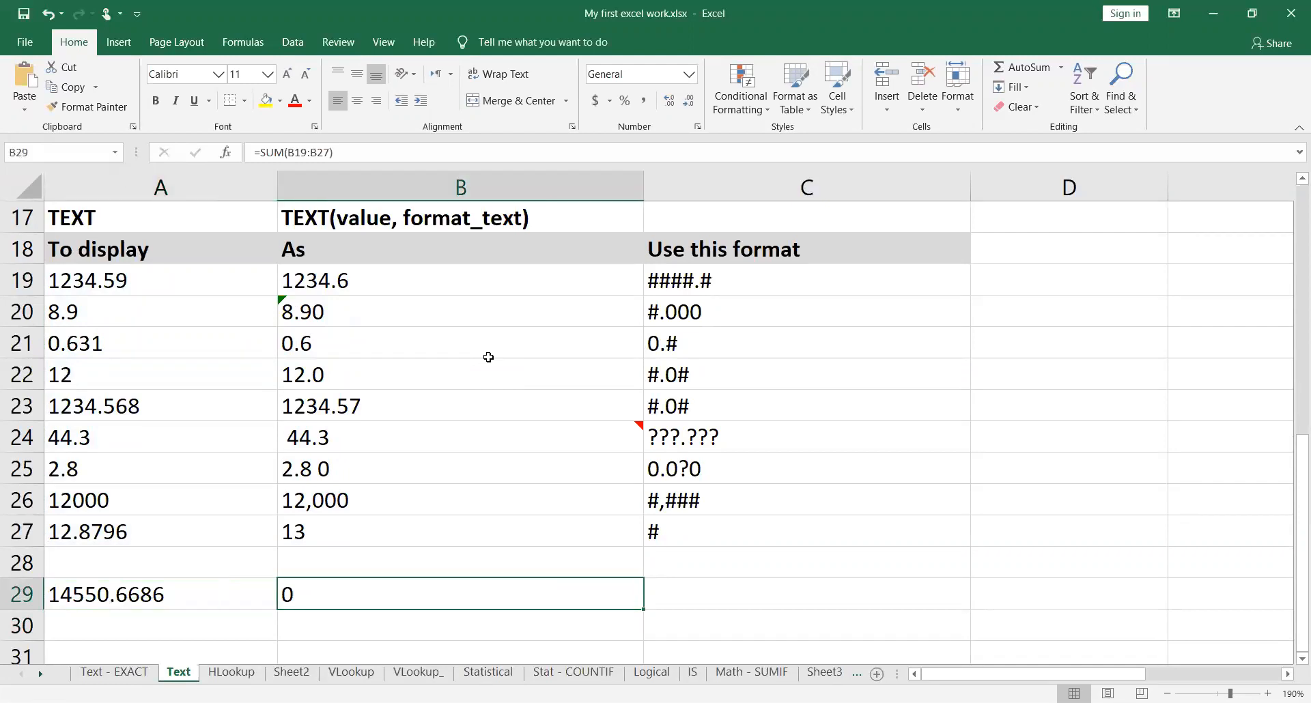
{"action": "key", "text": "Left"}
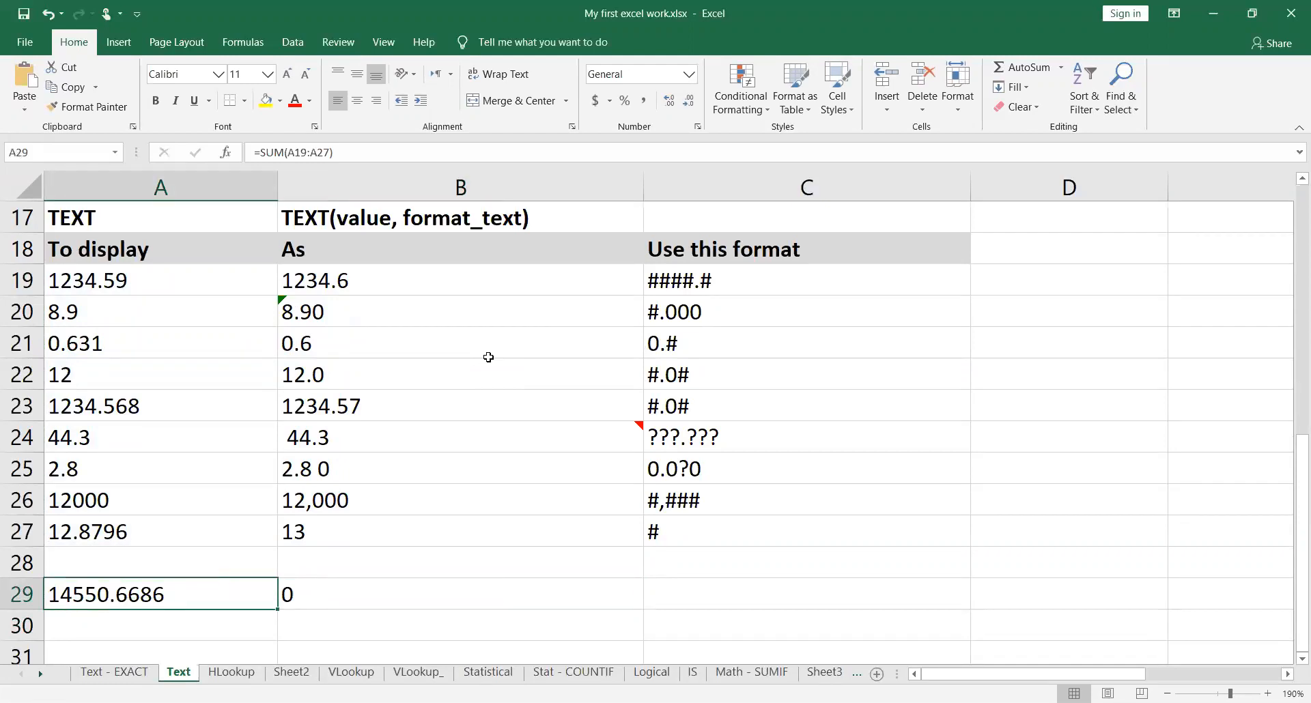
{"action": "key", "text": "Right"}
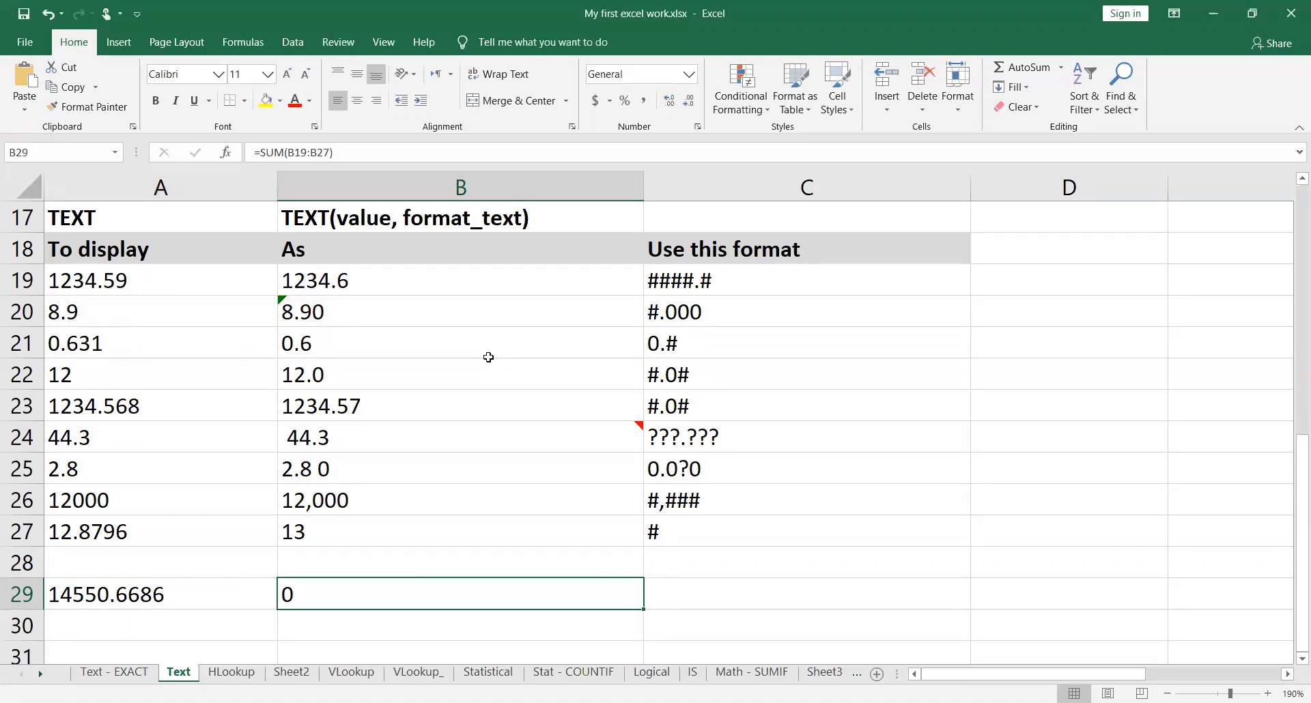
{"action": "left_click_drag", "start_coordinate": [343, 281], "coordinate": [378, 519]}
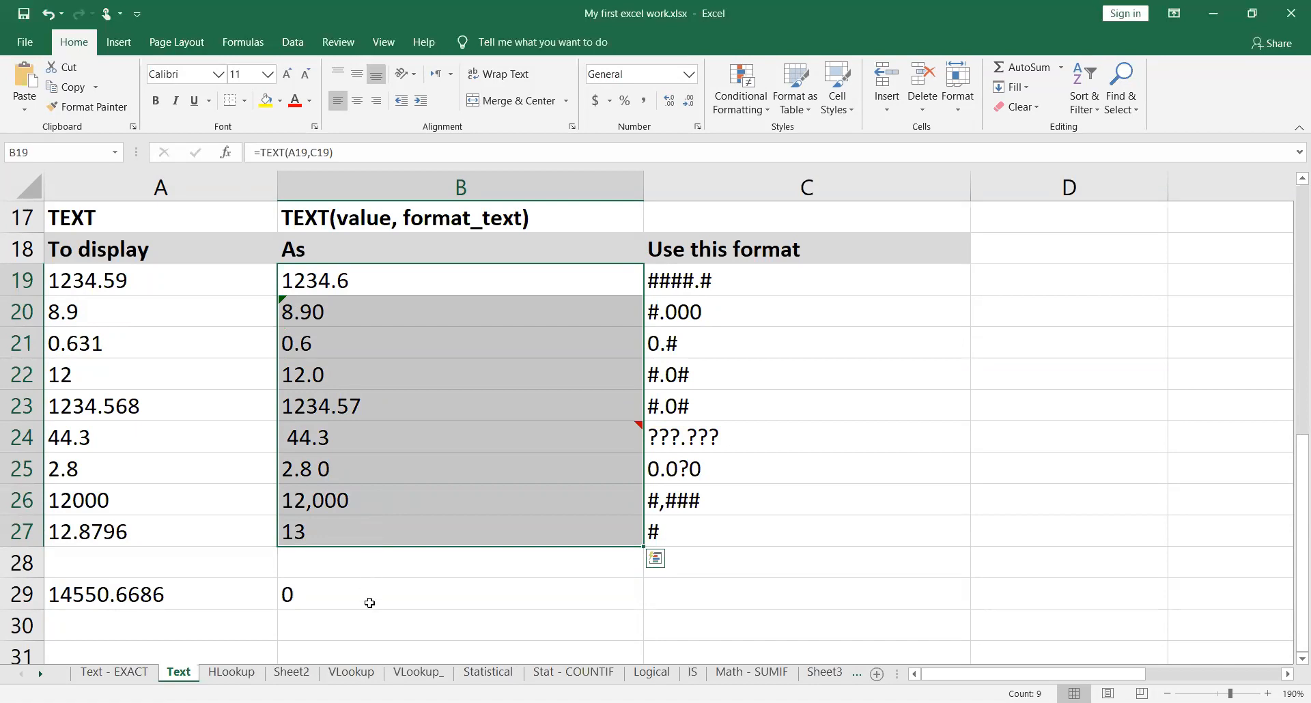
{"action": "left_click", "coordinate": [343, 594]}
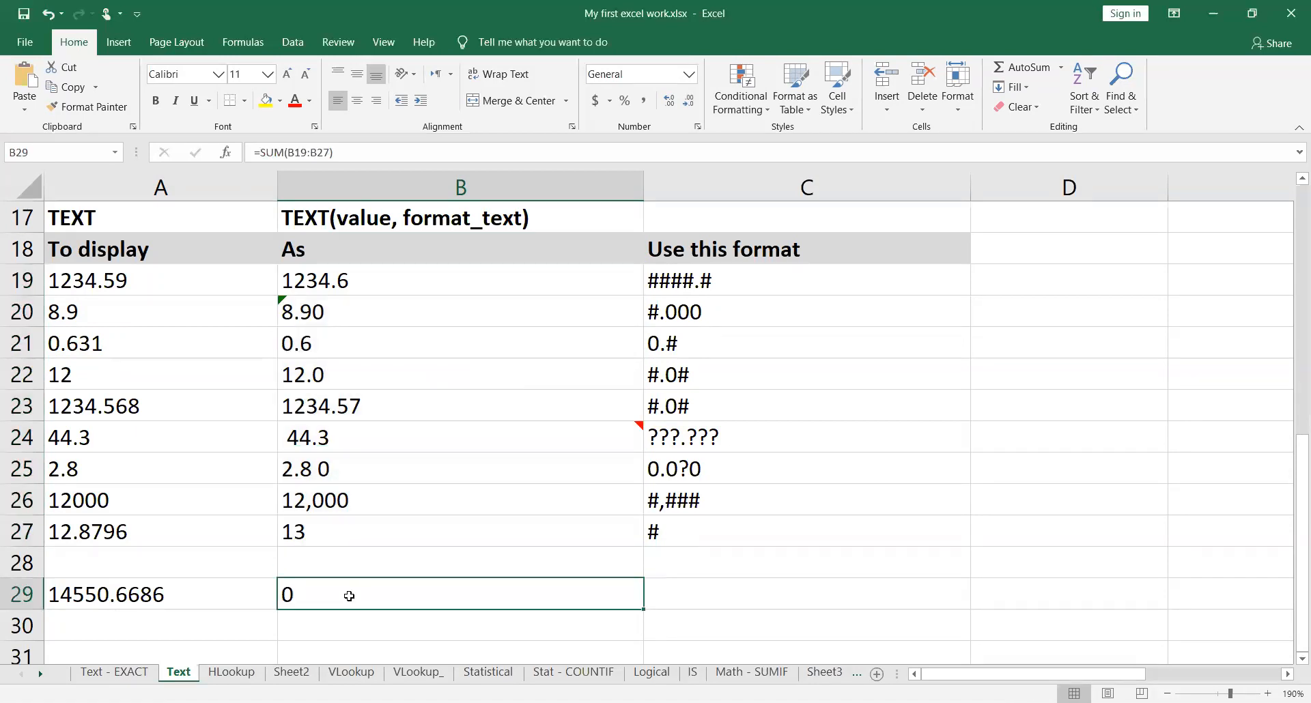
{"action": "left_click_drag", "start_coordinate": [404, 270], "coordinate": [380, 530]}
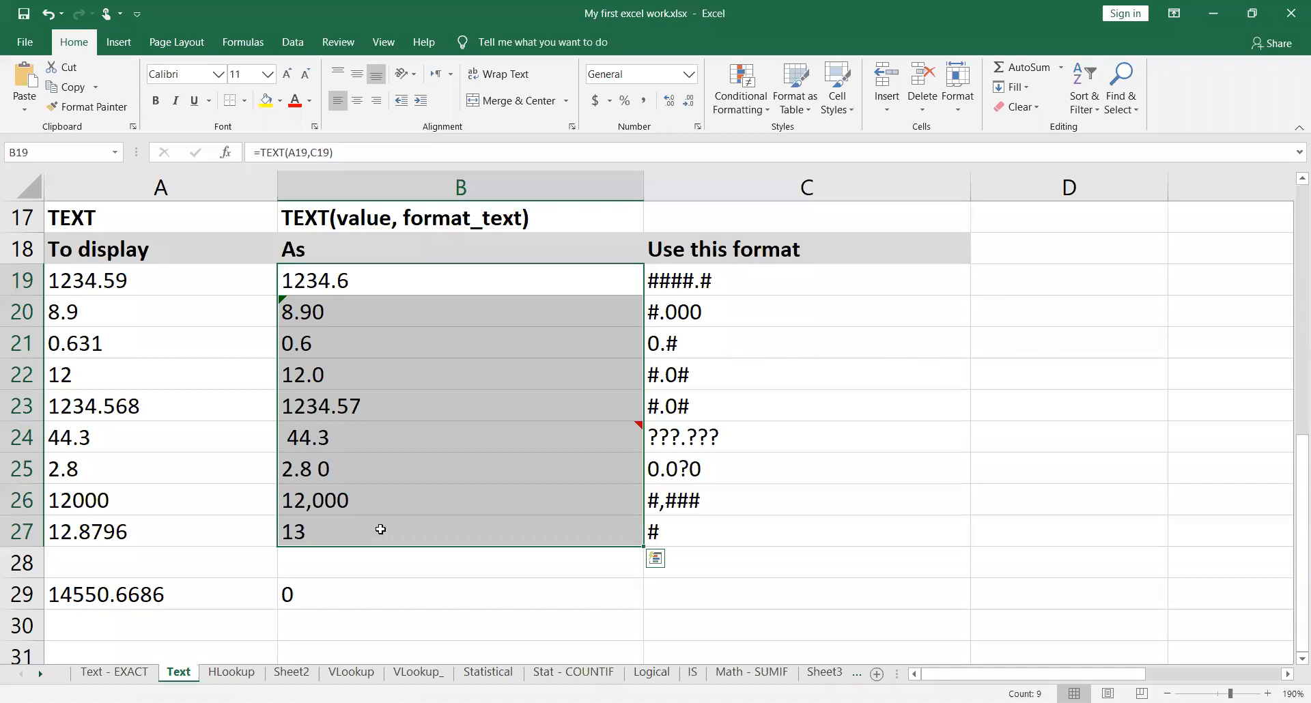
Step: Go through the original values from A19 to A26, and select A19:A27 to check their horizontal alignment
{"action": "left_click", "coordinate": [119, 280]}
{"action": "left_click", "coordinate": [128, 307]}
{"action": "left_click", "coordinate": [133, 342]}
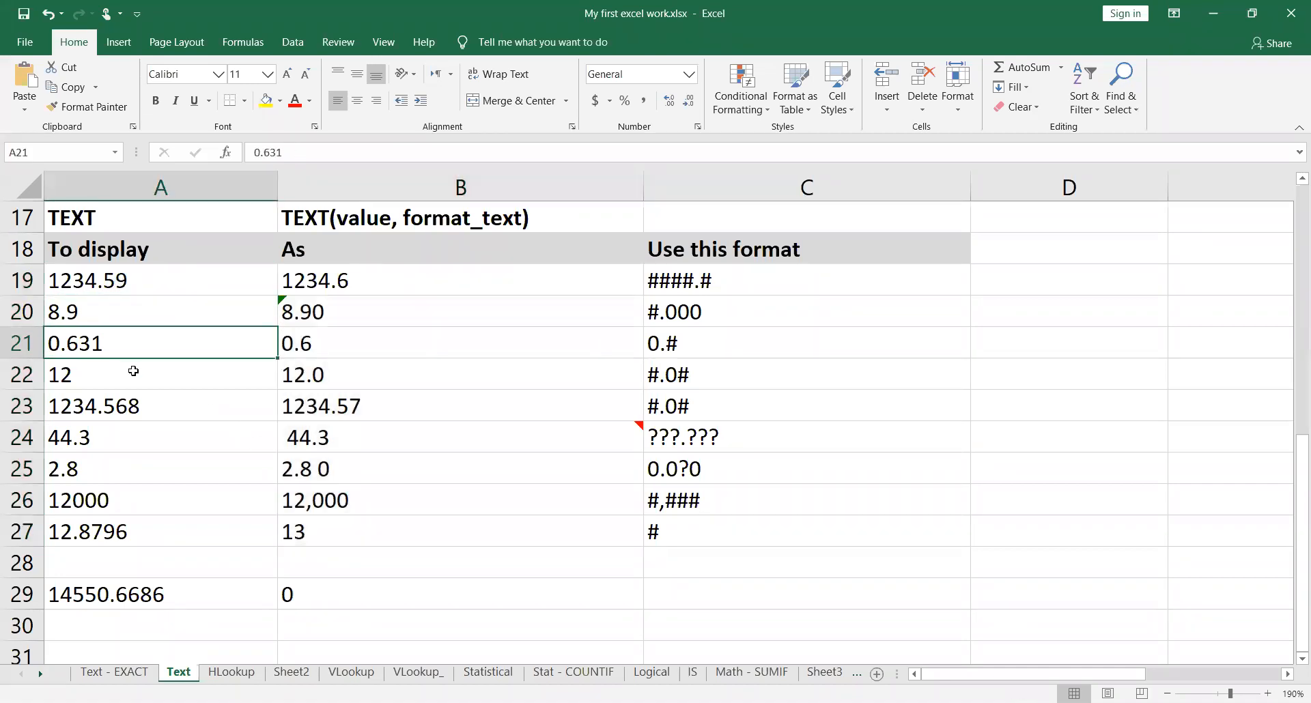
{"action": "left_click", "coordinate": [134, 373]}
{"action": "left_click", "coordinate": [135, 407]}
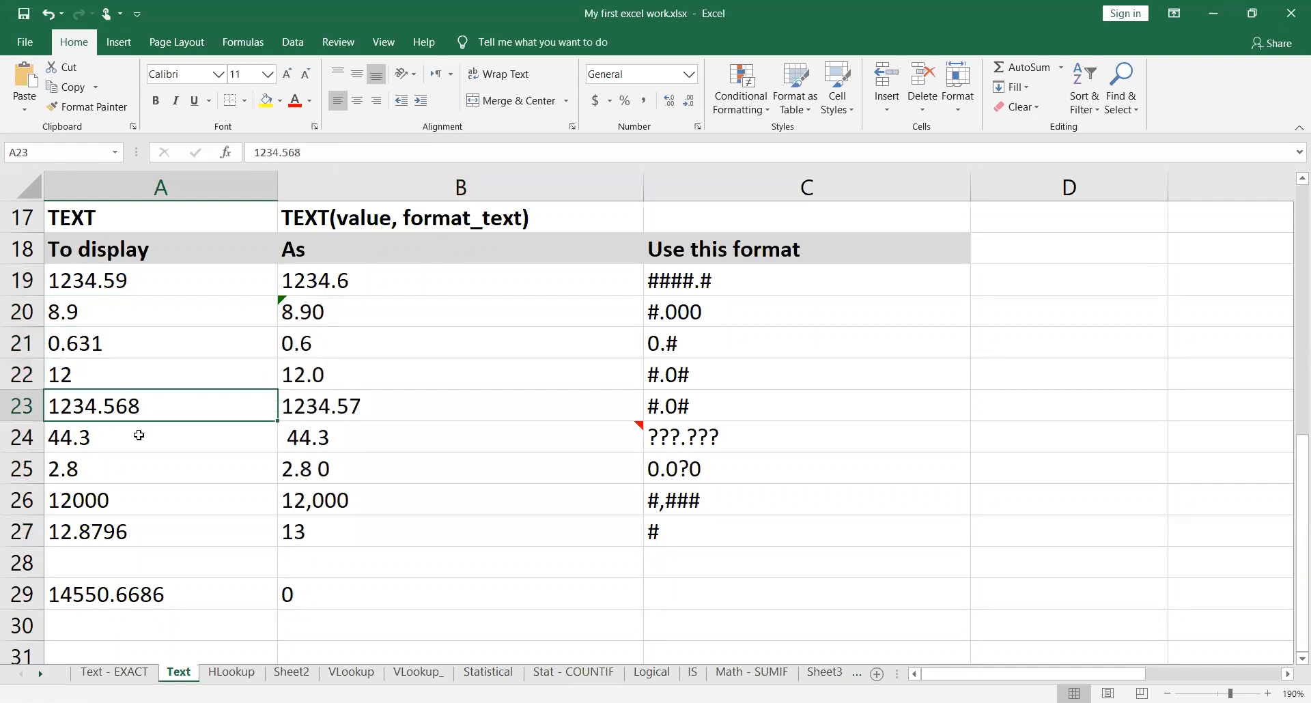
{"action": "left_click", "coordinate": [139, 435]}
{"action": "left_click", "coordinate": [151, 468]}
{"action": "left_click", "coordinate": [162, 500]}
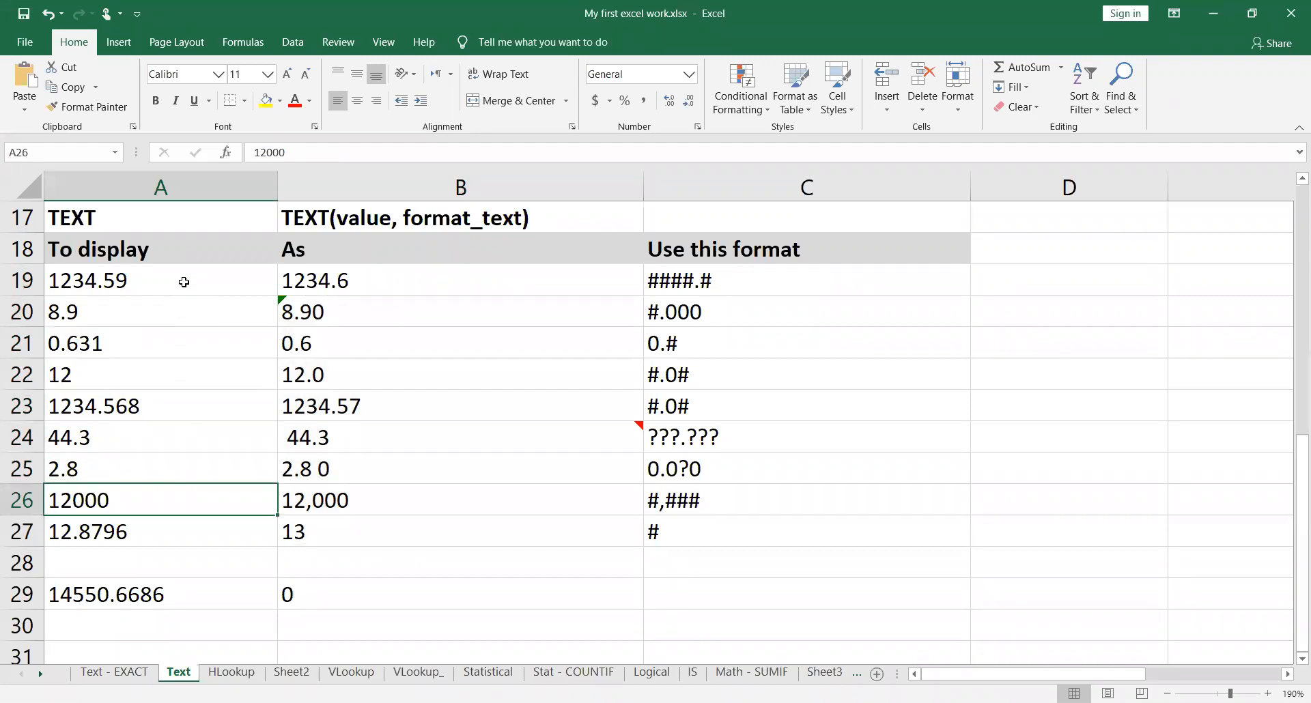
{"action": "left_click_drag", "start_coordinate": [184, 282], "coordinate": [196, 530]}
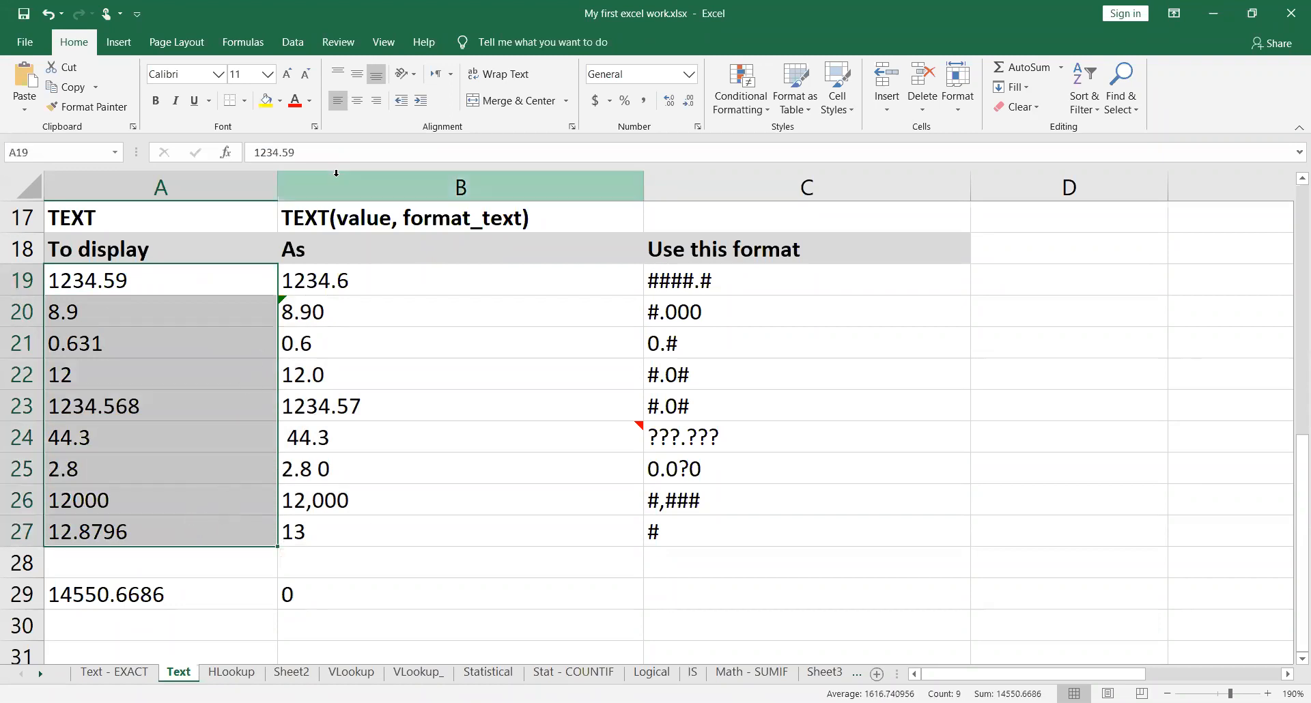
{"action": "left_click", "coordinate": [340, 102]}
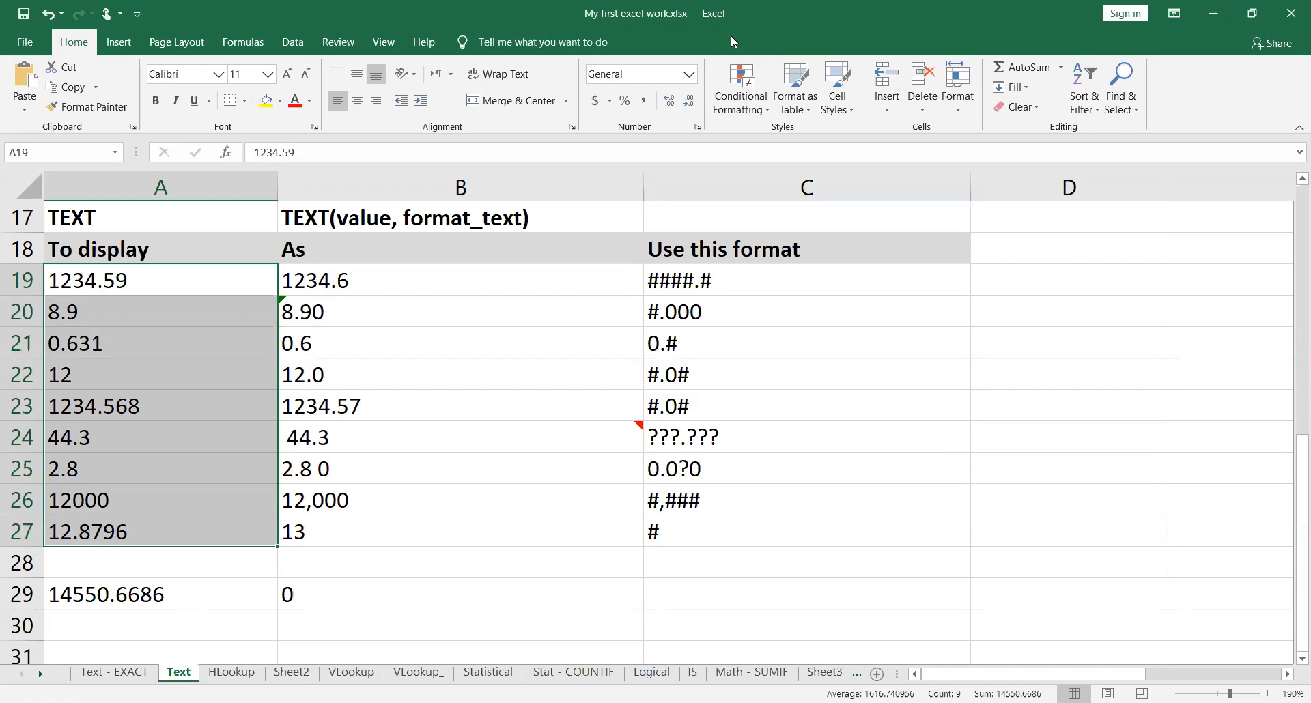
Step: Open the Text - EXACT worksheet
{"action": "key", "text": "alt+Tab"}
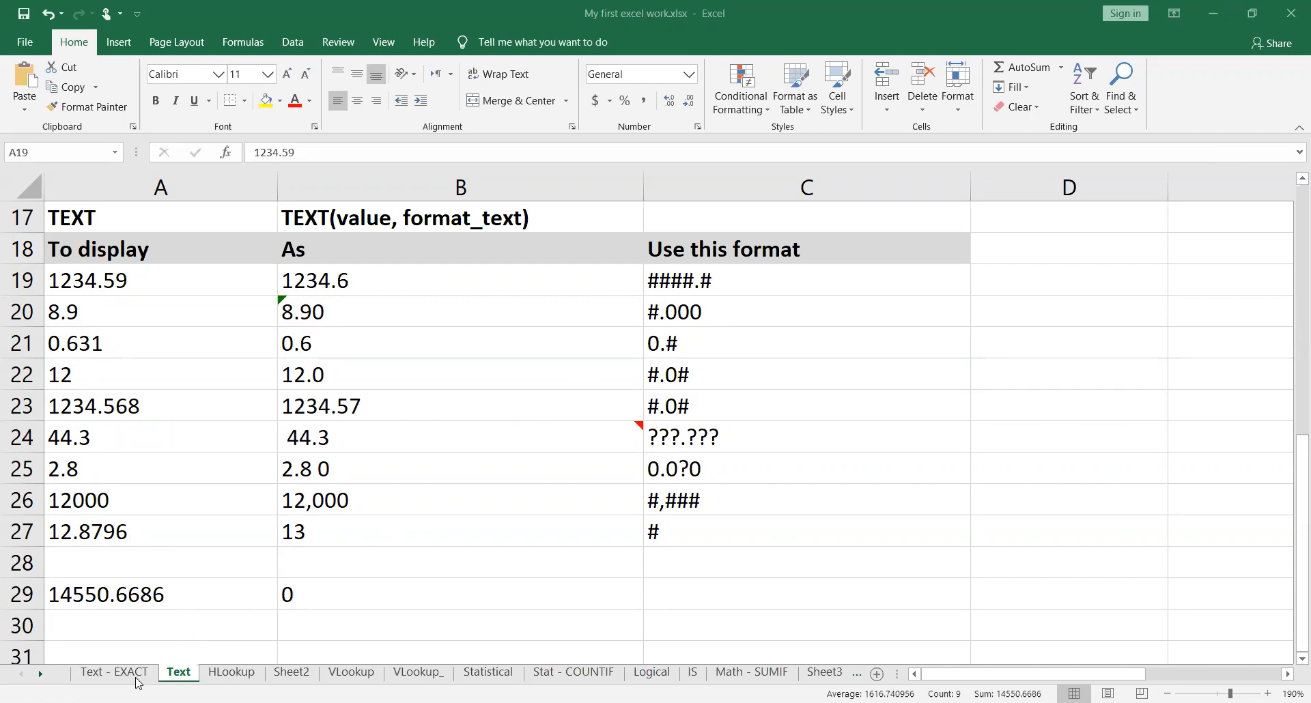
{"action": "left_click", "coordinate": [134, 702]}
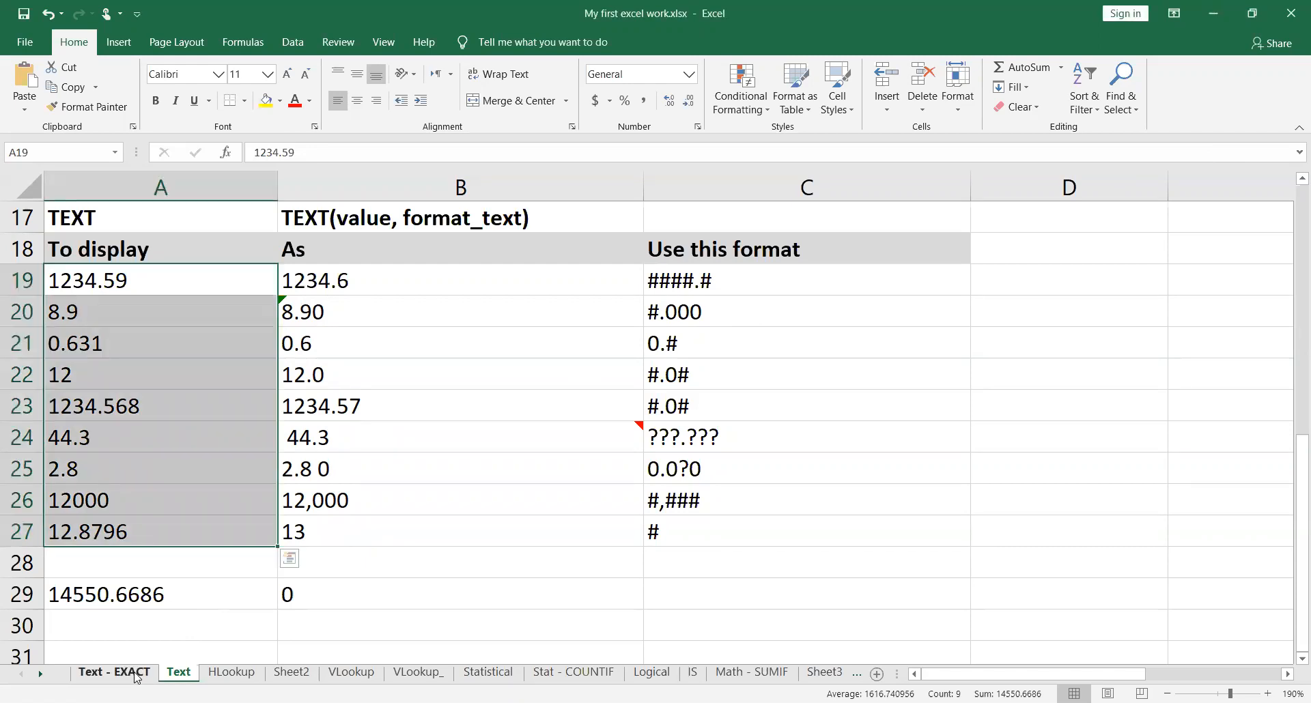
{"action": "left_click", "coordinate": [115, 673]}
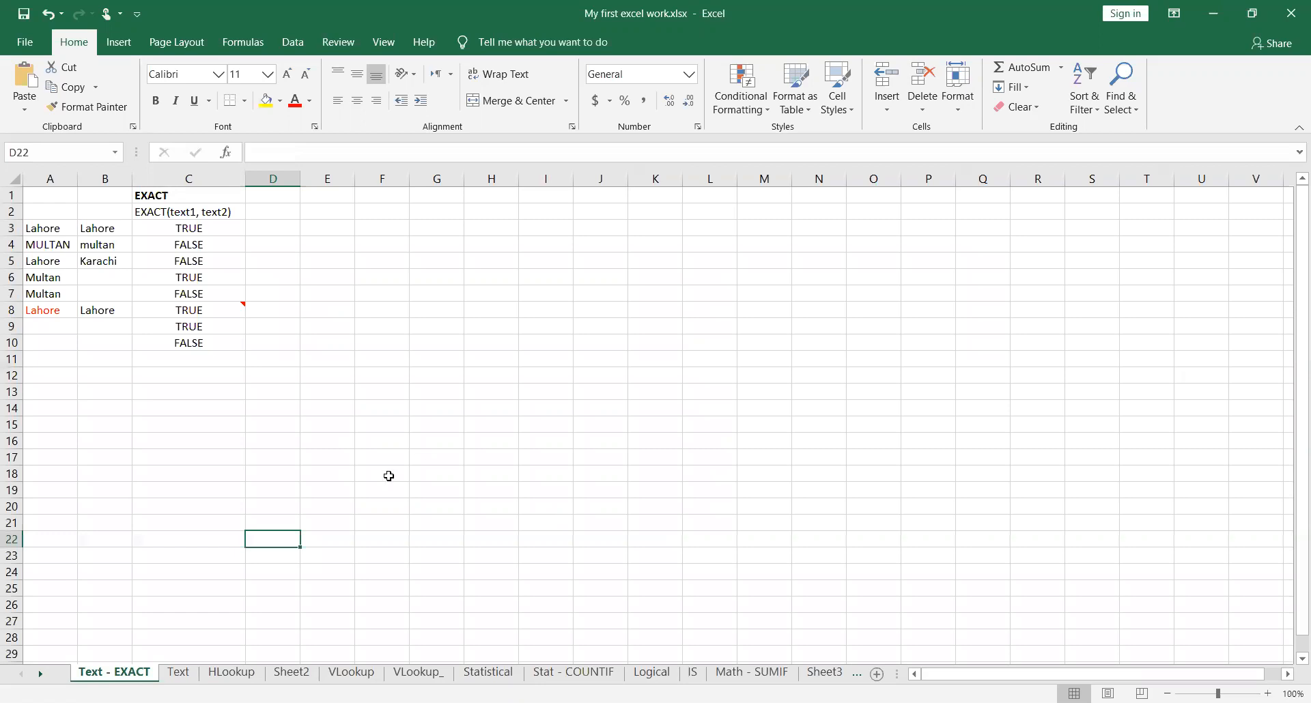
{"action": "scroll", "coordinate": [388, 476], "scroll_direction": "up", "scroll_amount": 2}
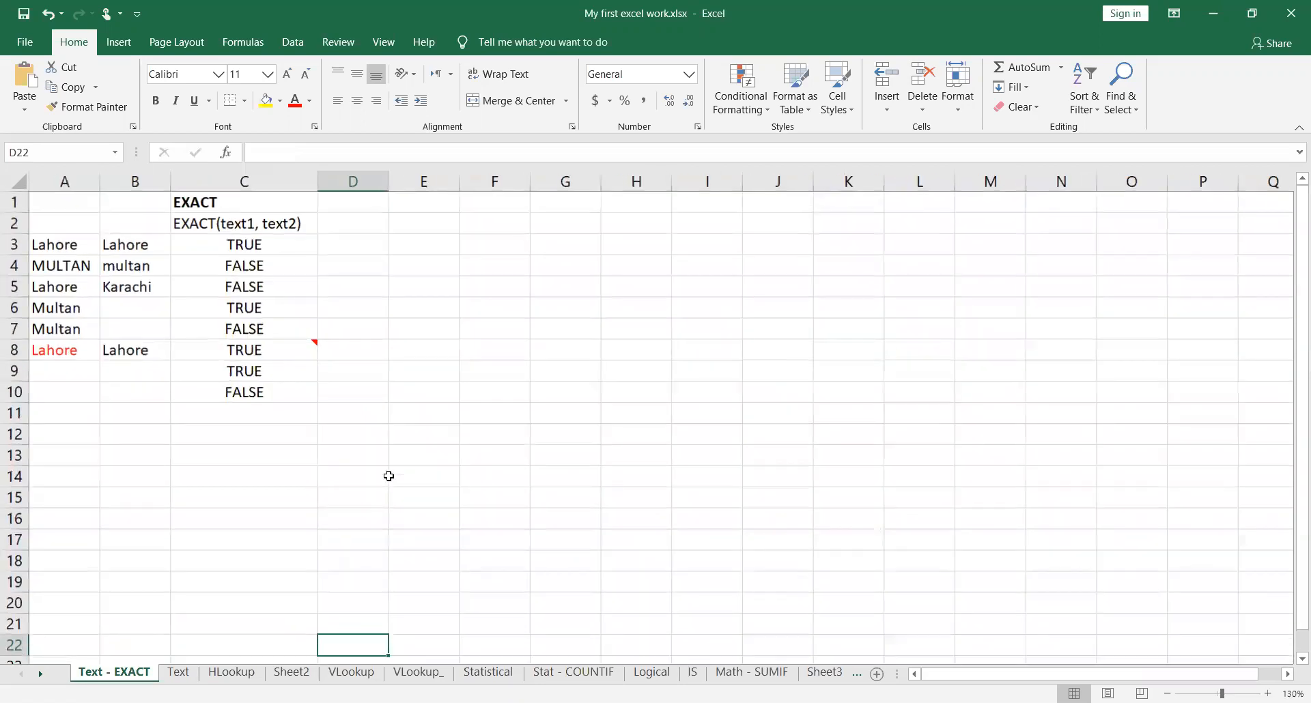
{"action": "scroll", "coordinate": [388, 476], "scroll_direction": "up", "scroll_amount": 2}
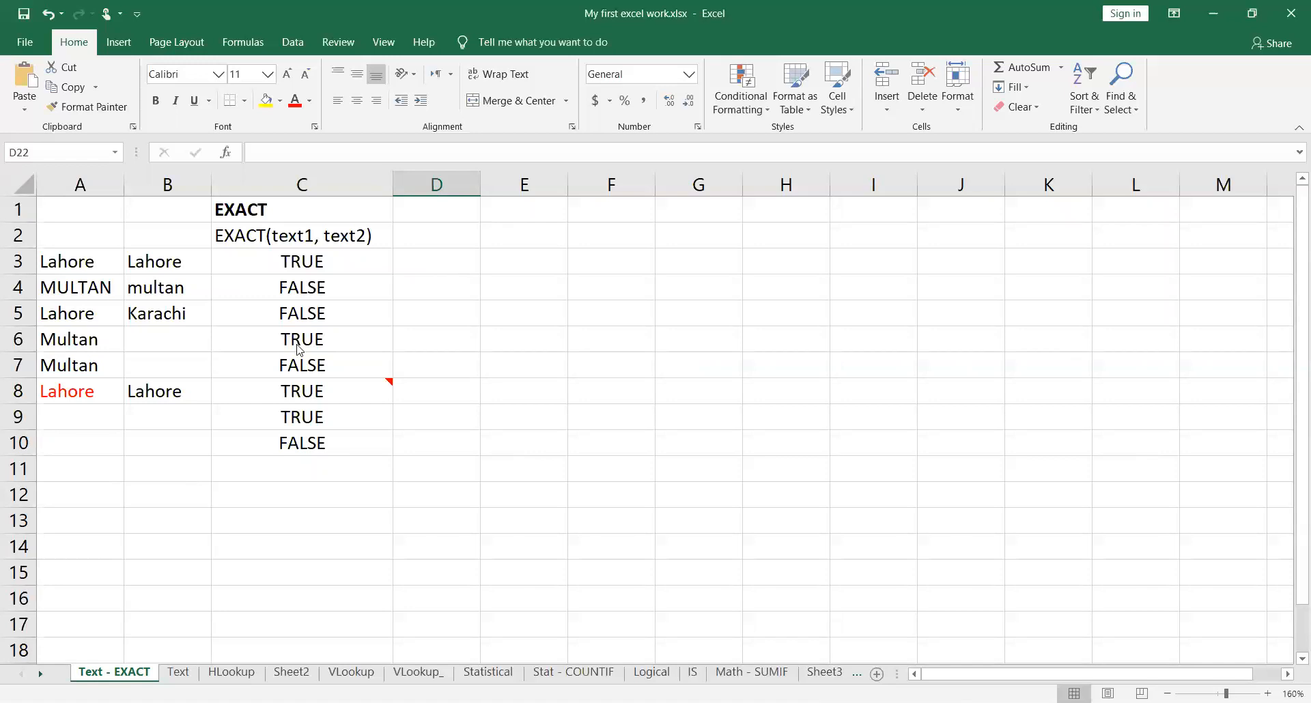
Step: Inspect the EXACT formula in C3 with its referenced cells, and check the texts in A3 and A4
{"action": "left_click", "coordinate": [329, 261]}
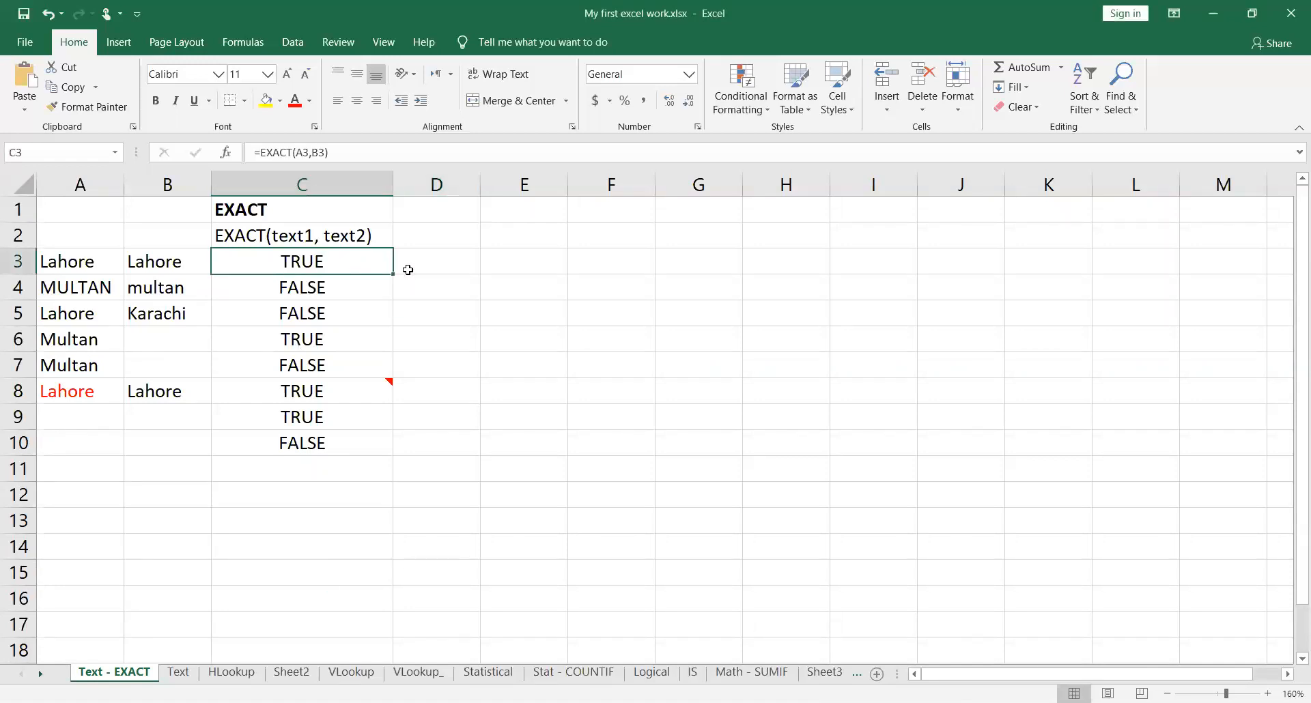
{"action": "double_click", "coordinate": [365, 258]}
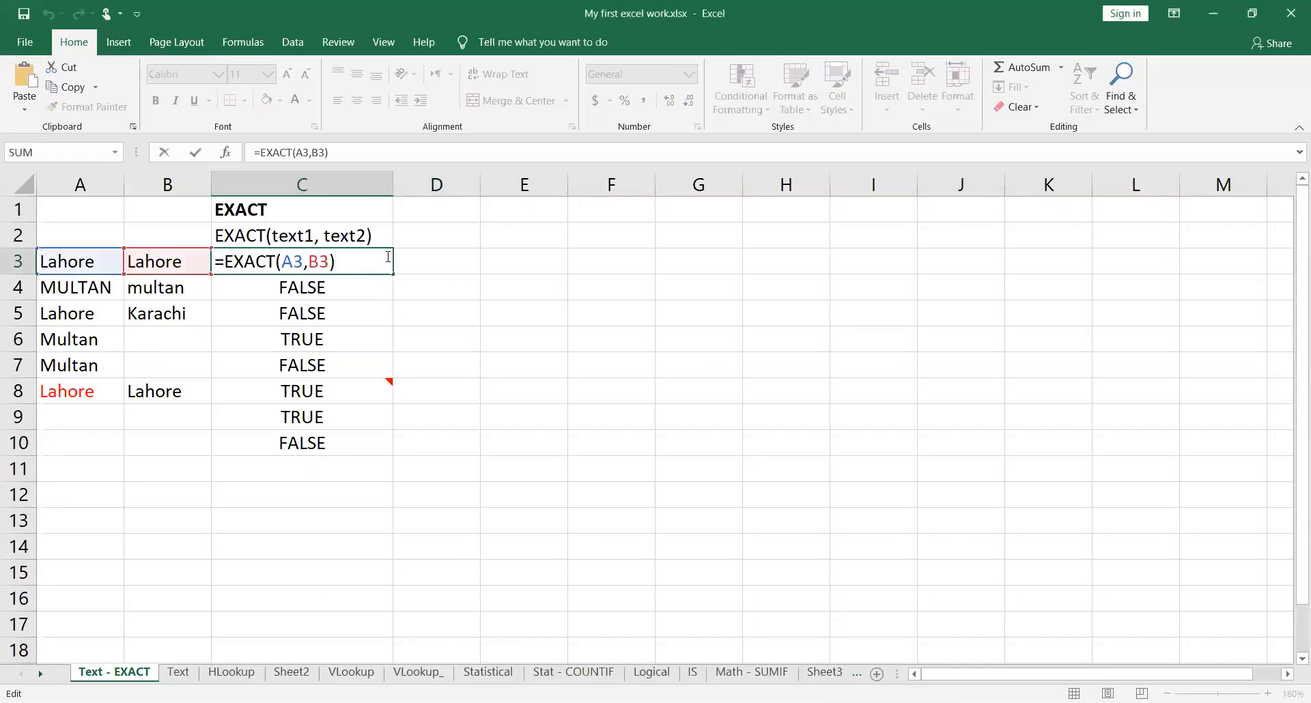
{"action": "key", "text": "Escape"}
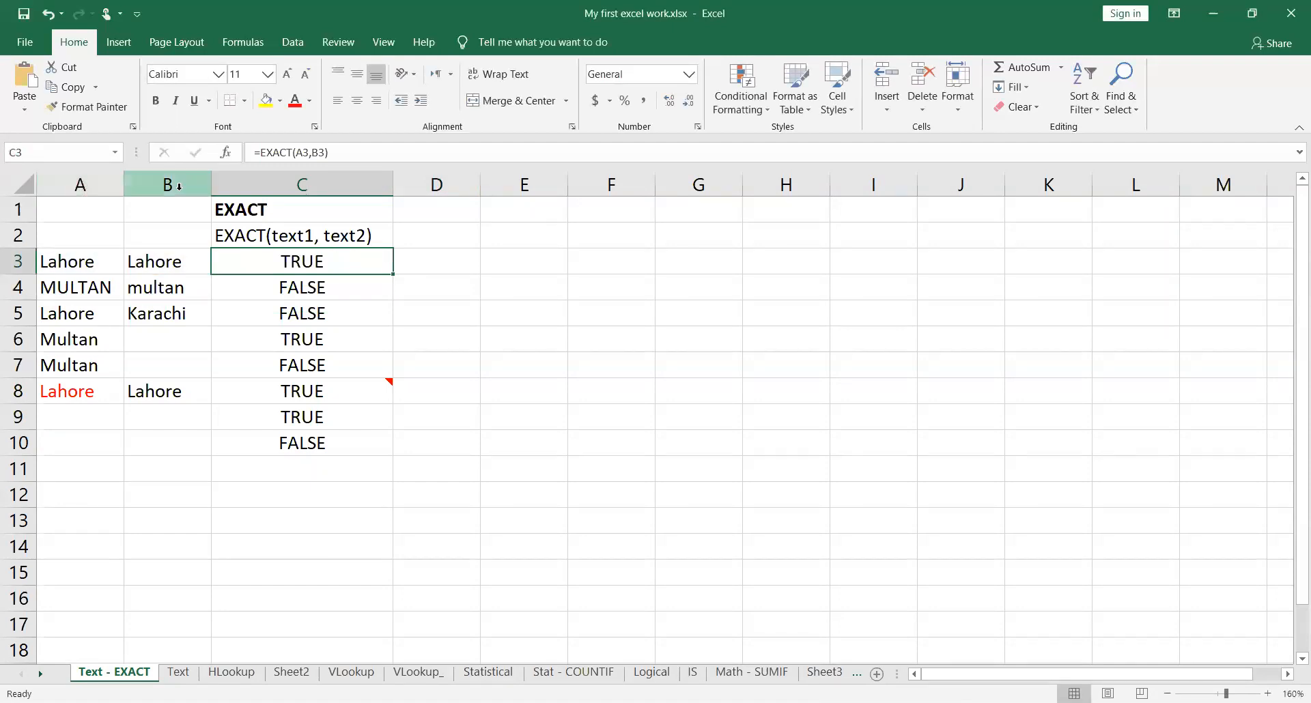
{"action": "left_click", "coordinate": [106, 261]}
{"action": "key", "text": "Down"}
{"action": "key", "text": "Down"}
{"action": "key", "text": "Down"}
{"action": "key", "text": "Down"}
{"action": "key", "text": "Down"}
{"action": "key", "text": "Down"}
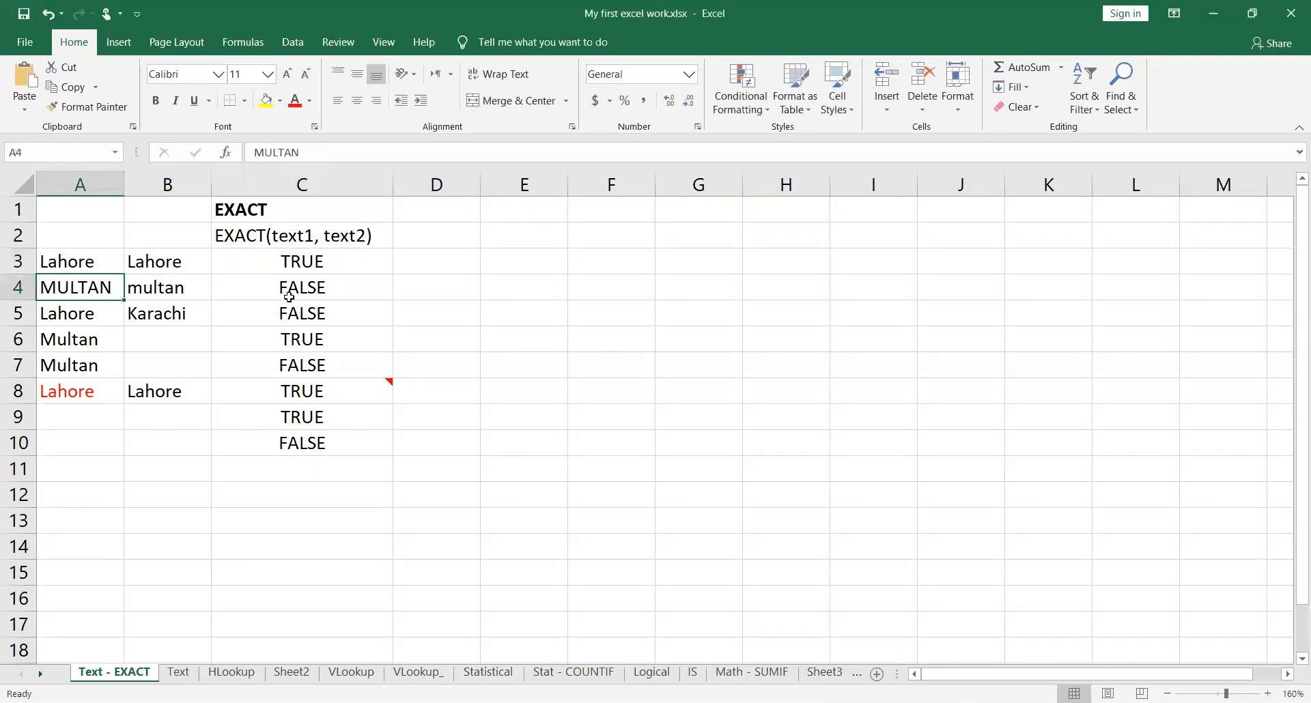
Step: Go through the texts to compare in columns A and B, from row 3 down to row 7
{"action": "key", "text": "Up"}
{"action": "key", "text": "Up"}
{"action": "key", "text": "Up"}
{"action": "key", "text": "Up"}
{"action": "key", "text": "Up"}
{"action": "key", "text": "Up"}
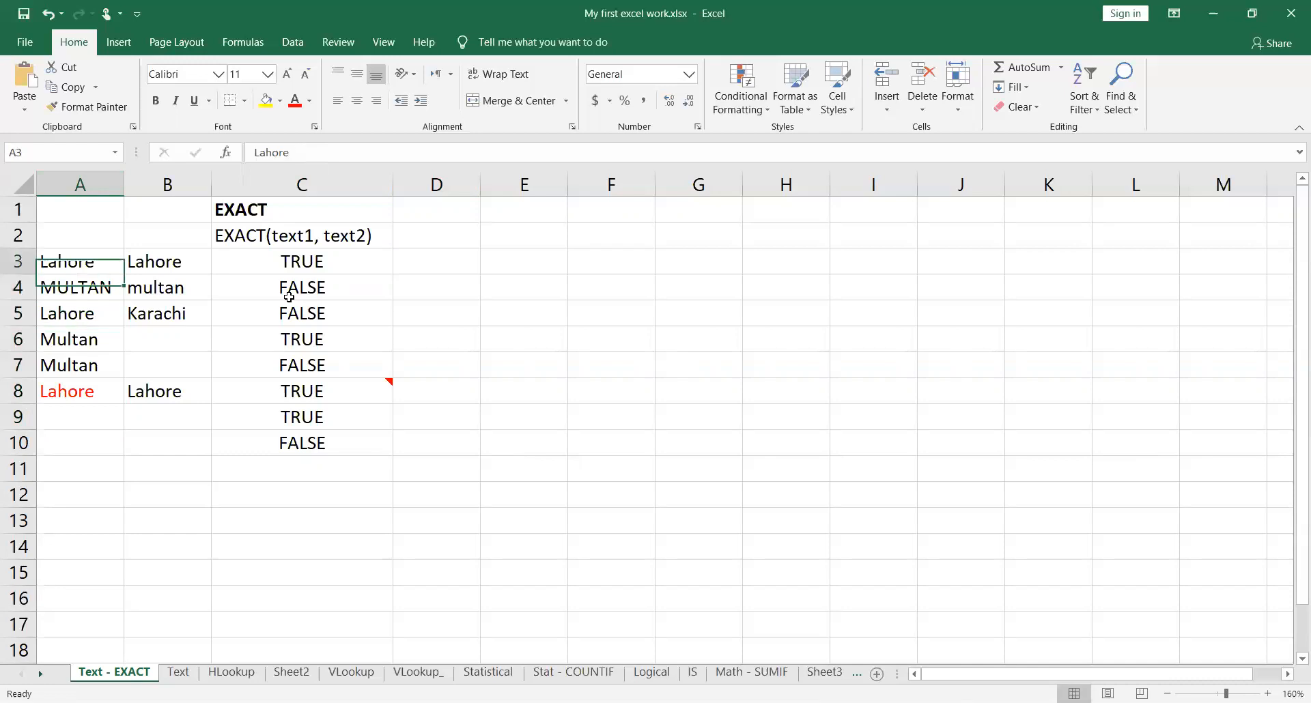
{"action": "key", "text": "Right"}
{"action": "key", "text": "Down"}
{"action": "key", "text": "Down"}
{"action": "key", "text": "Down"}
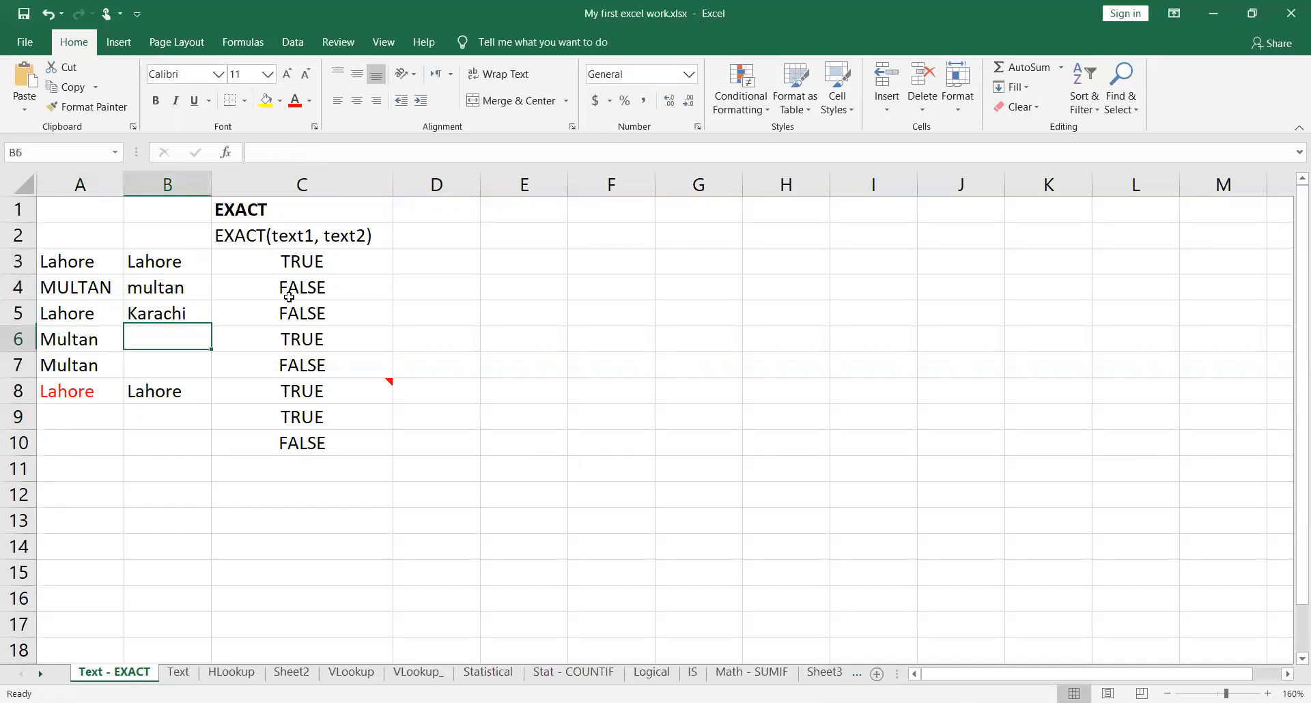
{"action": "key", "text": "Up"}
{"action": "key", "text": "Up"}
{"action": "key", "text": "Up"}
{"action": "key", "text": "Down"}
{"action": "key", "text": "Down"}
{"action": "key", "text": "Down"}
{"action": "key", "text": "Down"}
{"action": "key", "text": "Down"}
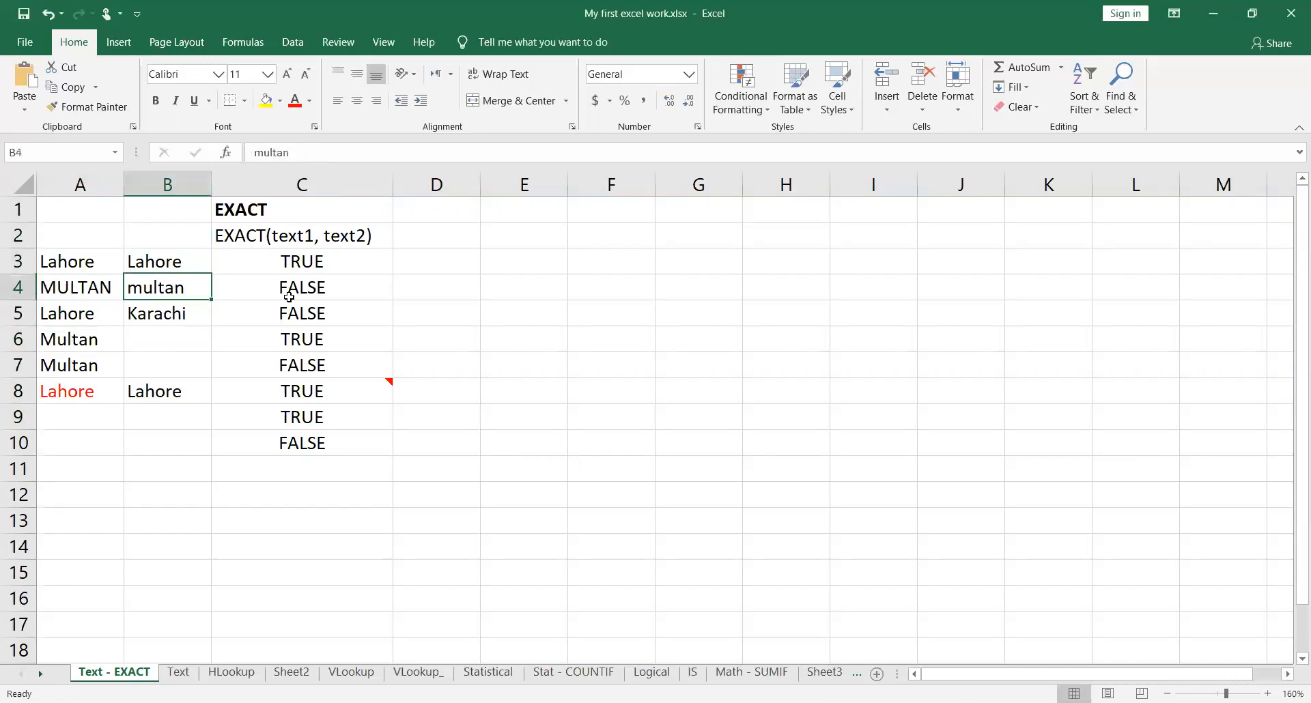
{"action": "key", "text": "Up"}
{"action": "key", "text": "Up"}
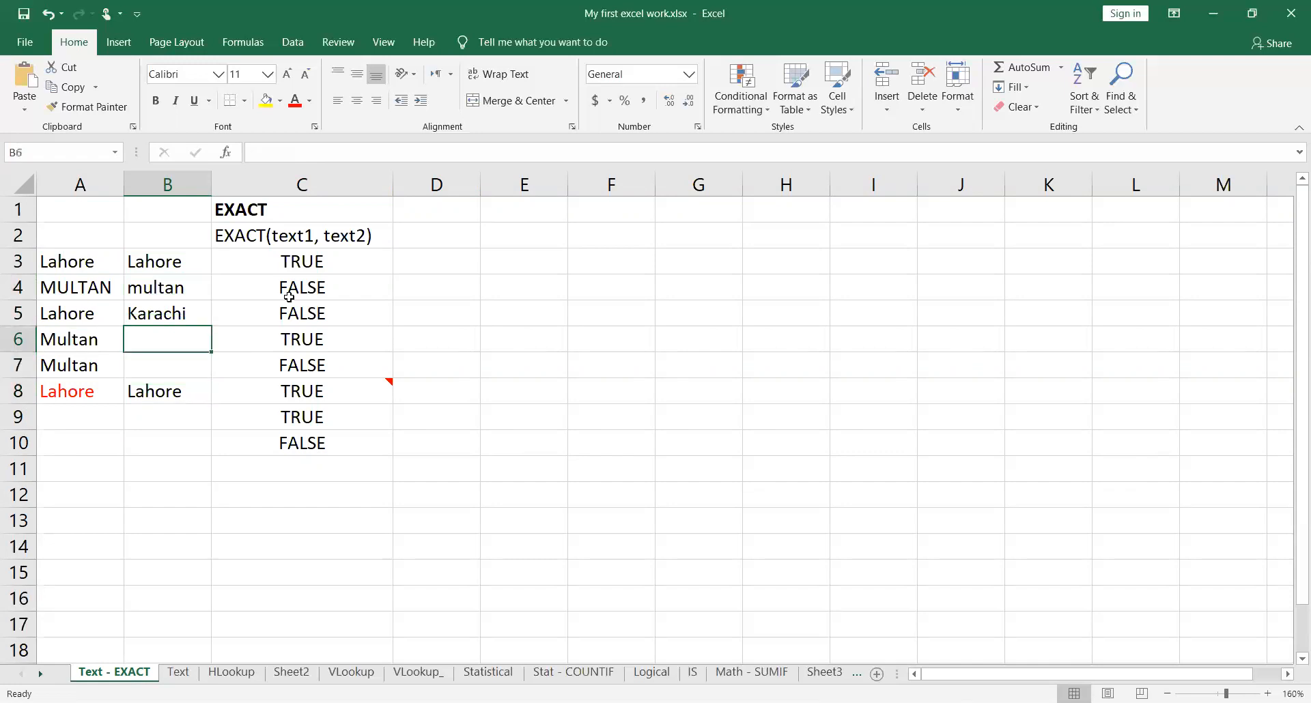
{"action": "key", "text": "Down"}
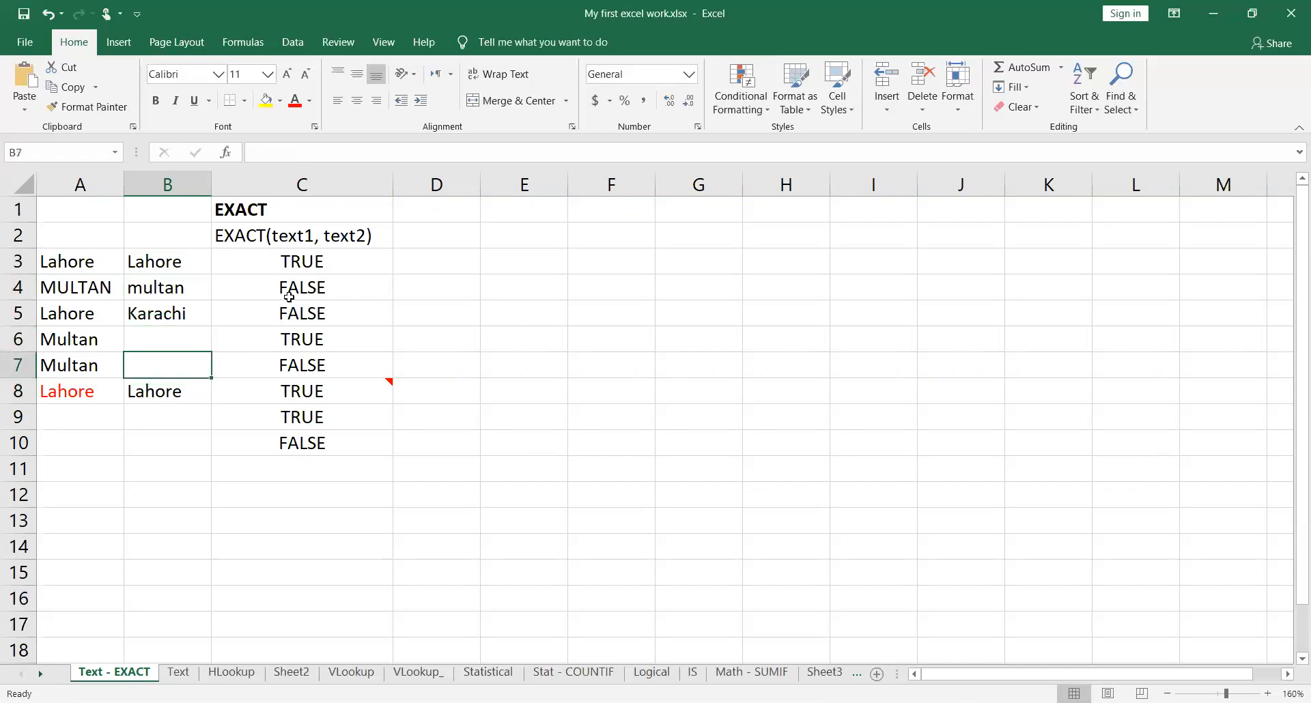
Step: Inspect the EXACT formulas in C3 and C4 together with the cells they reference
{"action": "left_click", "coordinate": [374, 266]}
{"action": "key", "text": "F2"}
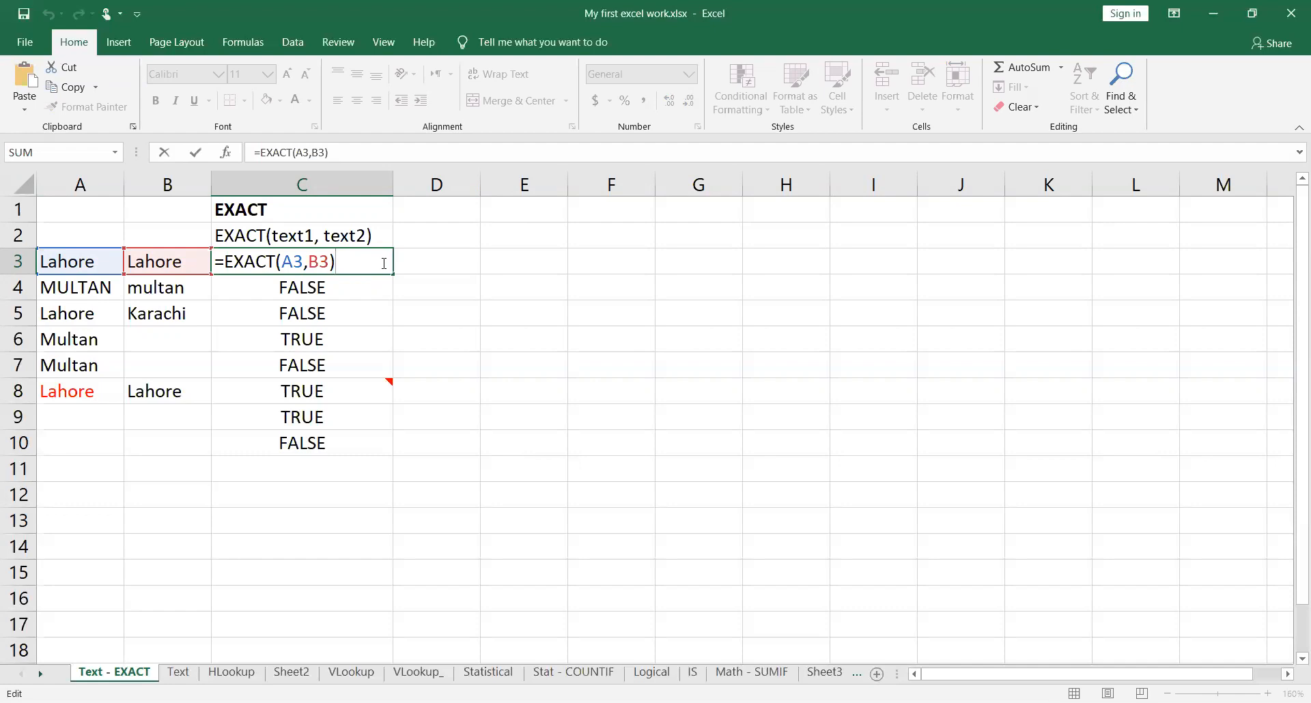
{"action": "key", "text": "Return"}
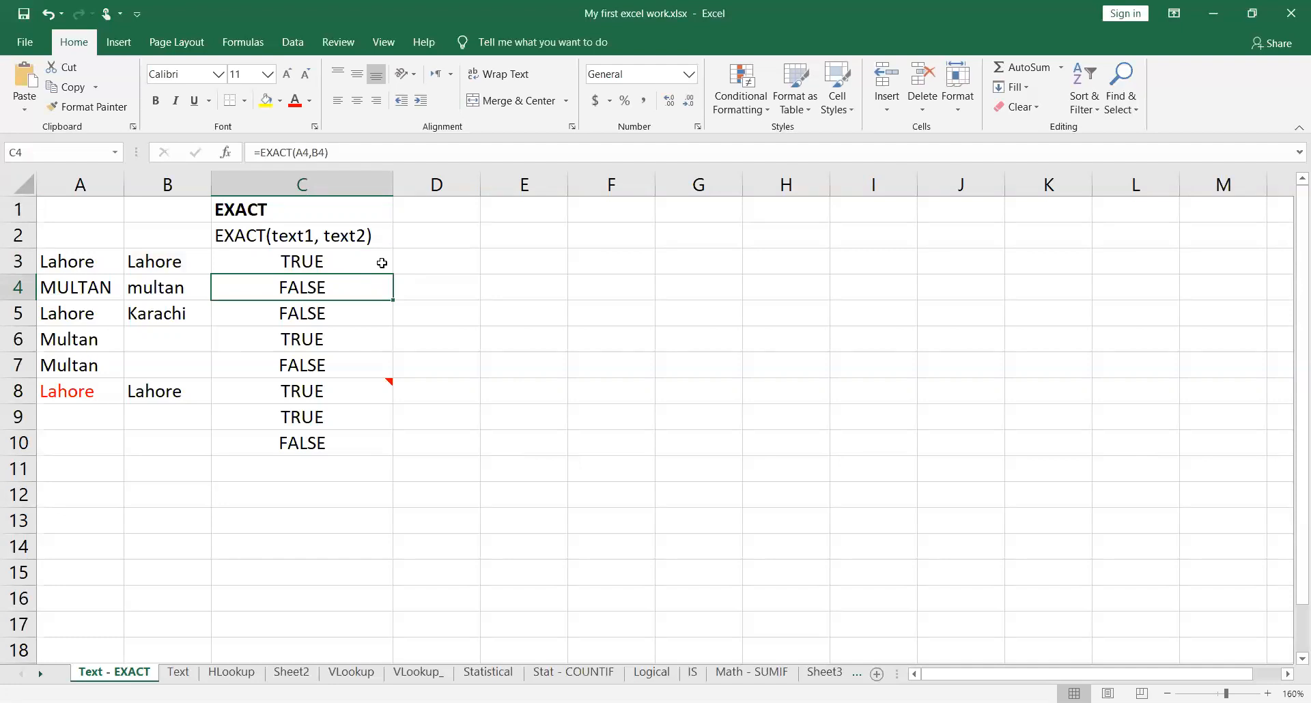
{"action": "double_click", "coordinate": [384, 285]}
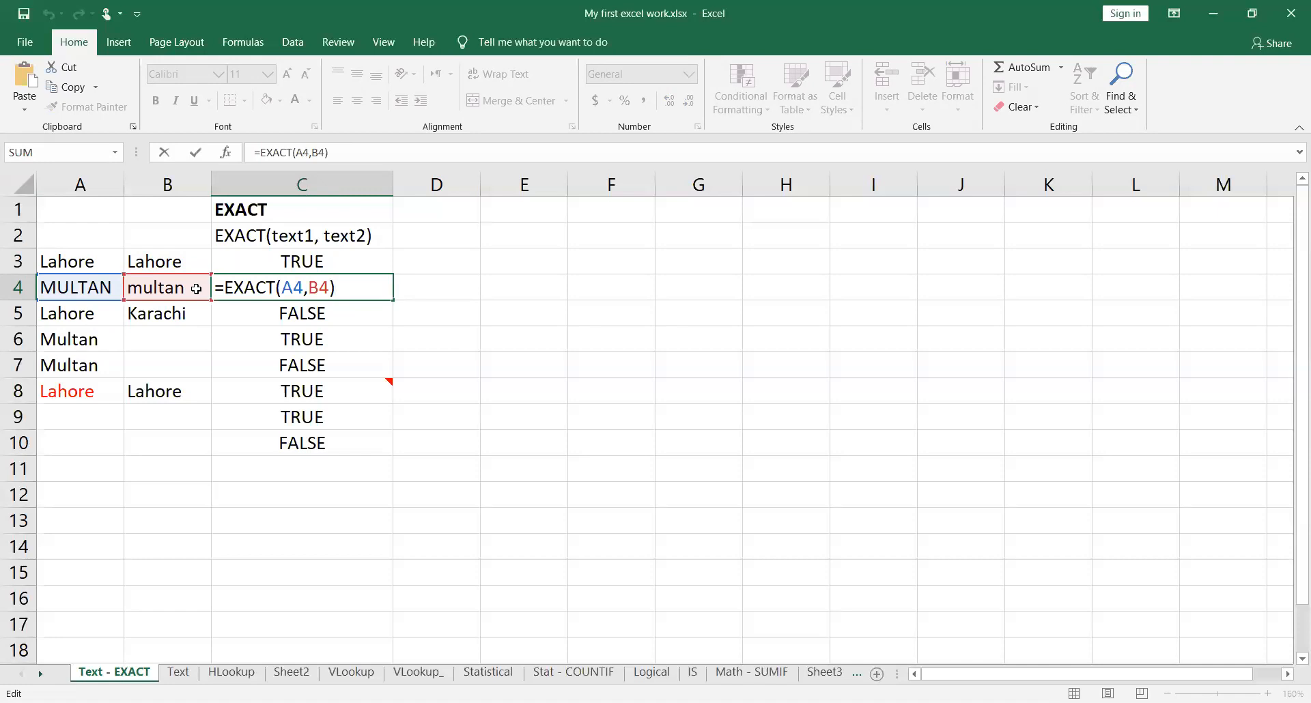
{"action": "key", "text": "Return"}
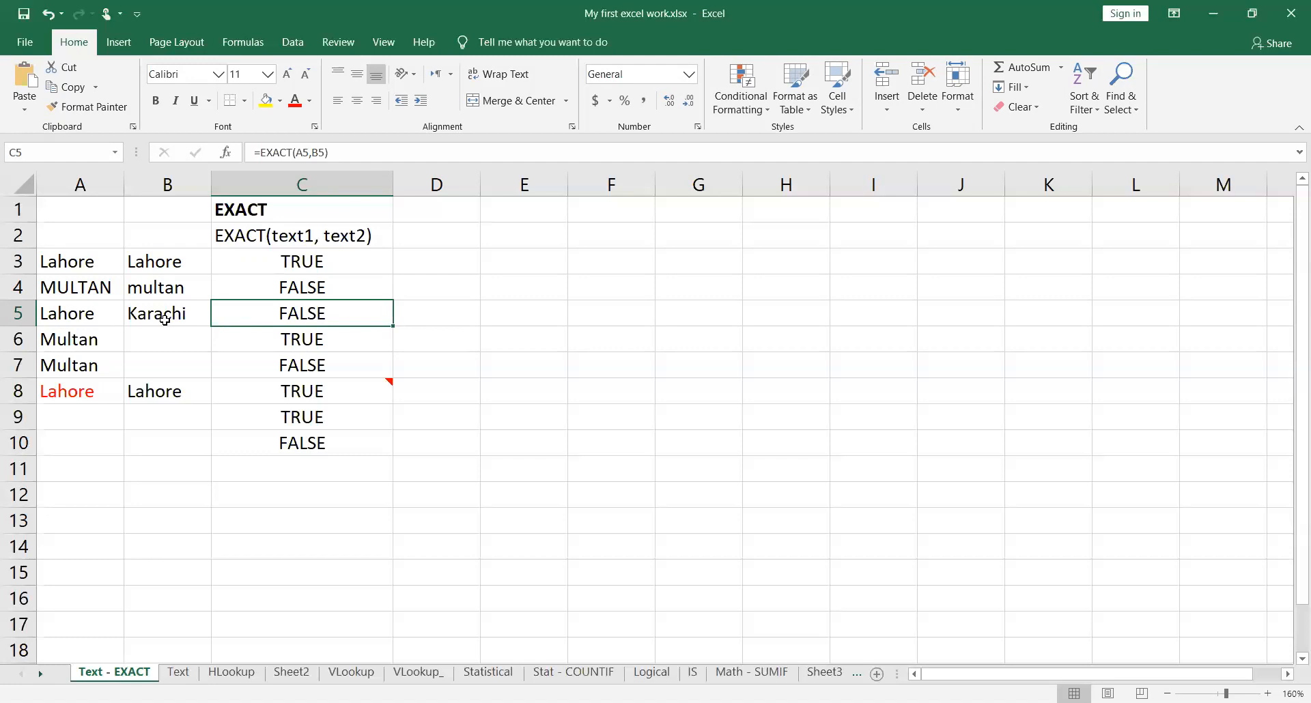
Step: Examine the EXACT formula in C6, highlighting its arguments and the literal text "Multan", and leave the formula as it is
{"action": "left_click", "coordinate": [355, 339]}
{"action": "double_click", "coordinate": [370, 340]}
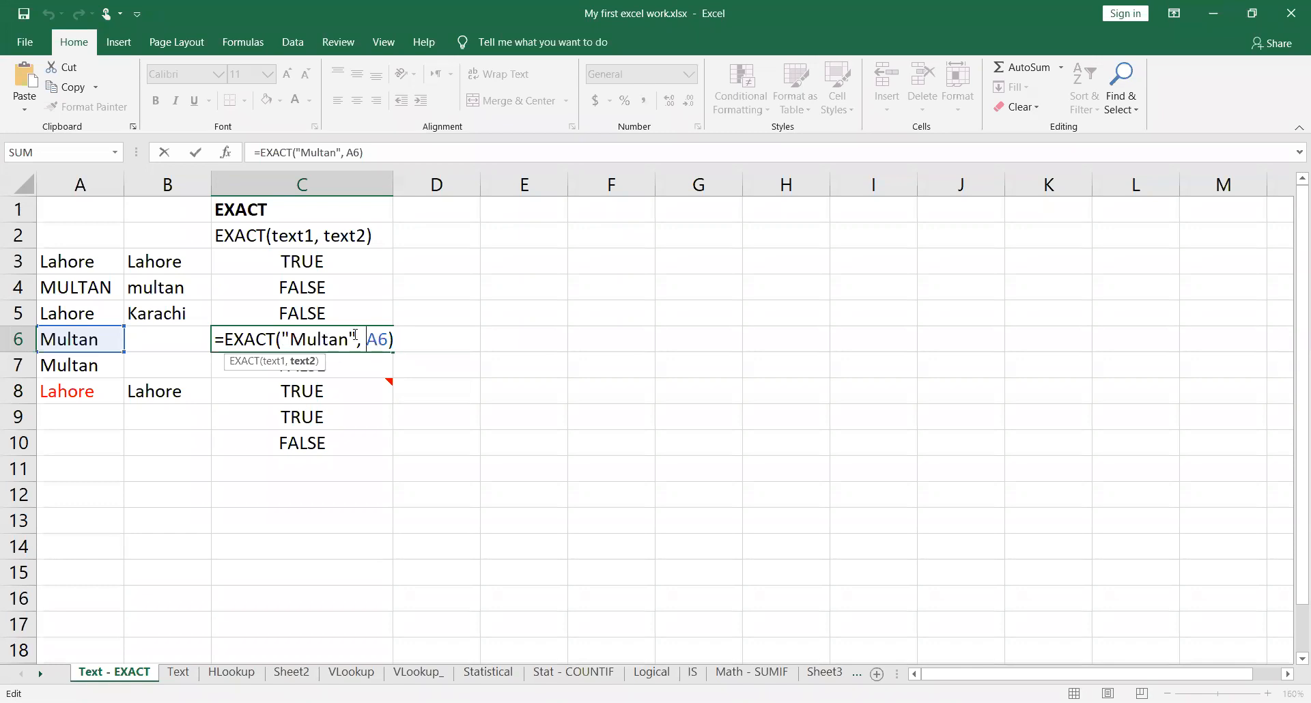
{"action": "left_click_drag", "start_coordinate": [282, 339], "coordinate": [388, 339]}
{"action": "left_click", "coordinate": [374, 339]}
{"action": "left_click_drag", "start_coordinate": [293, 339], "coordinate": [350, 340]}
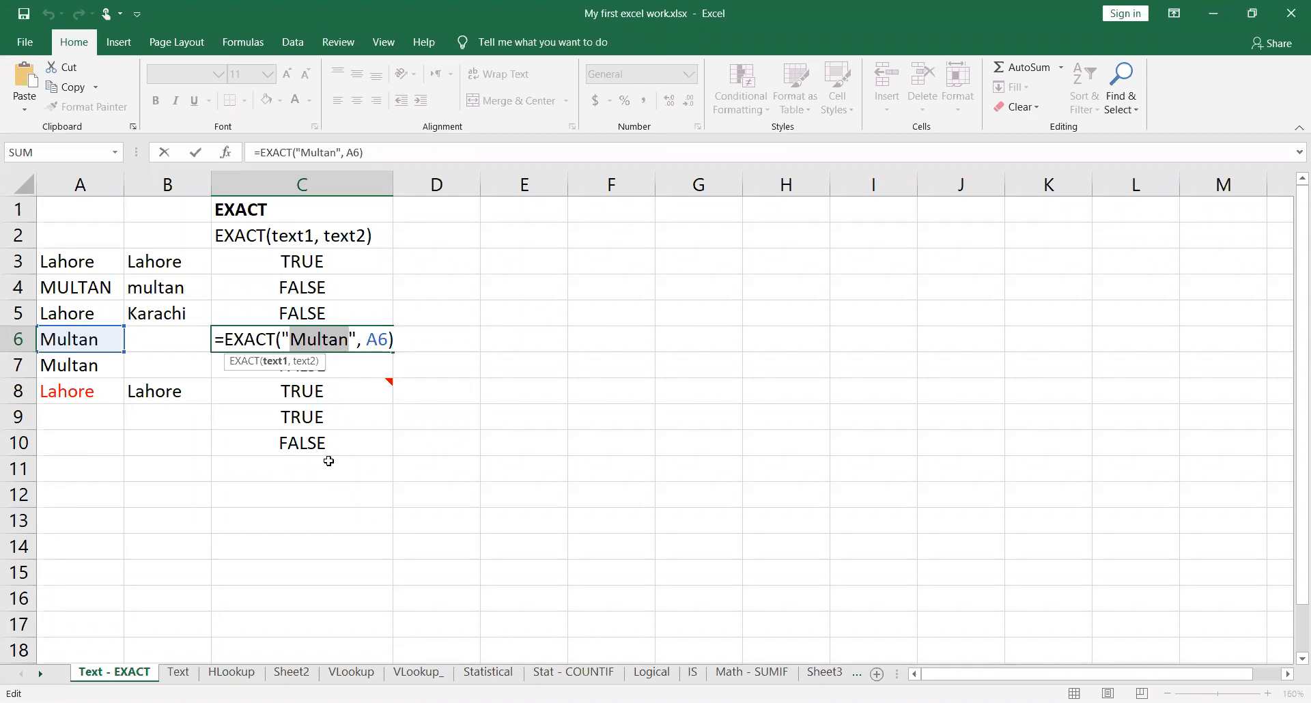
{"action": "key", "text": "Return"}
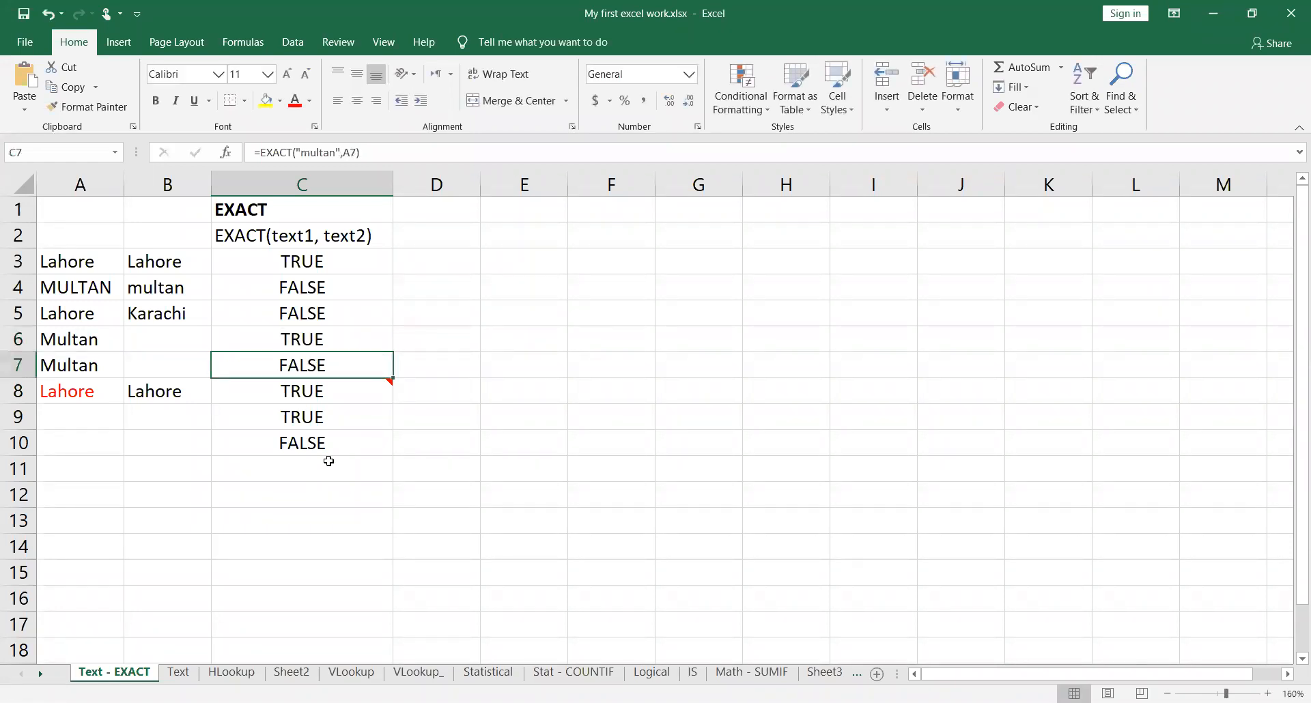
Step: Examine the EXACT formula in C7, highlighting the literal "multan" and the A7 reference in turn
{"action": "double_click", "coordinate": [378, 364]}
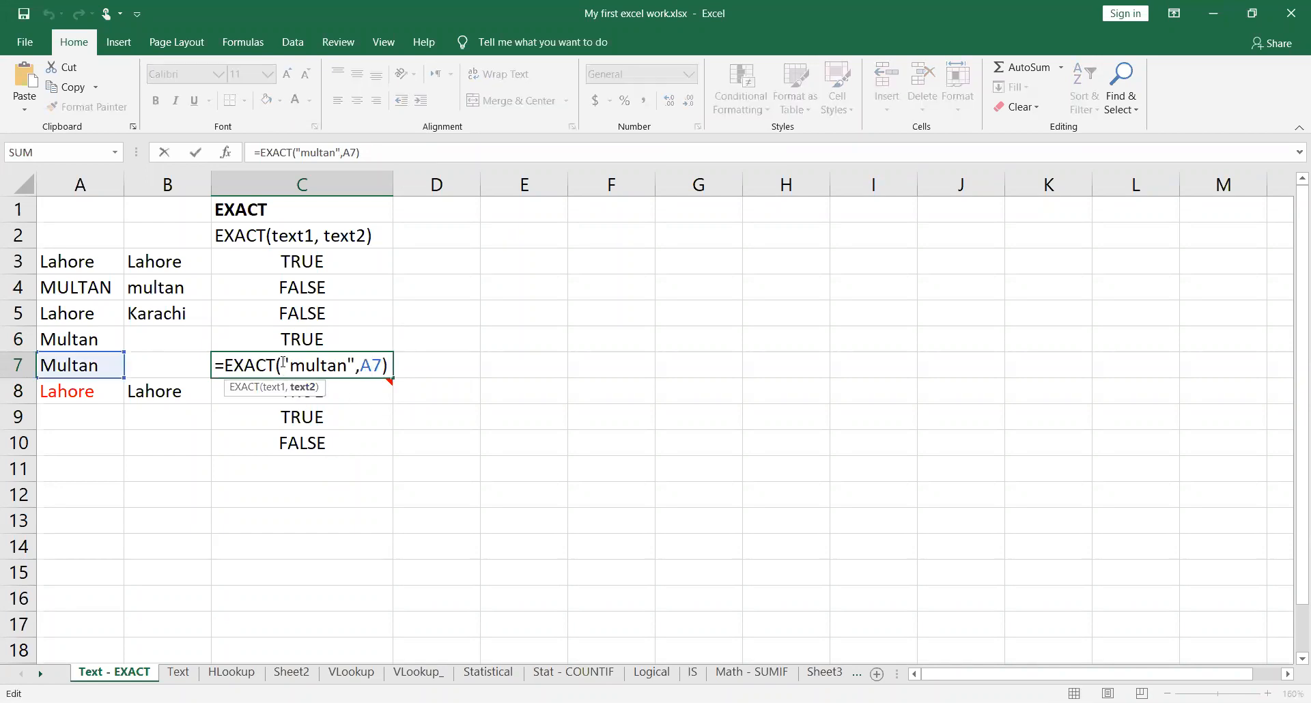
{"action": "left_click_drag", "start_coordinate": [282, 365], "coordinate": [356, 365]}
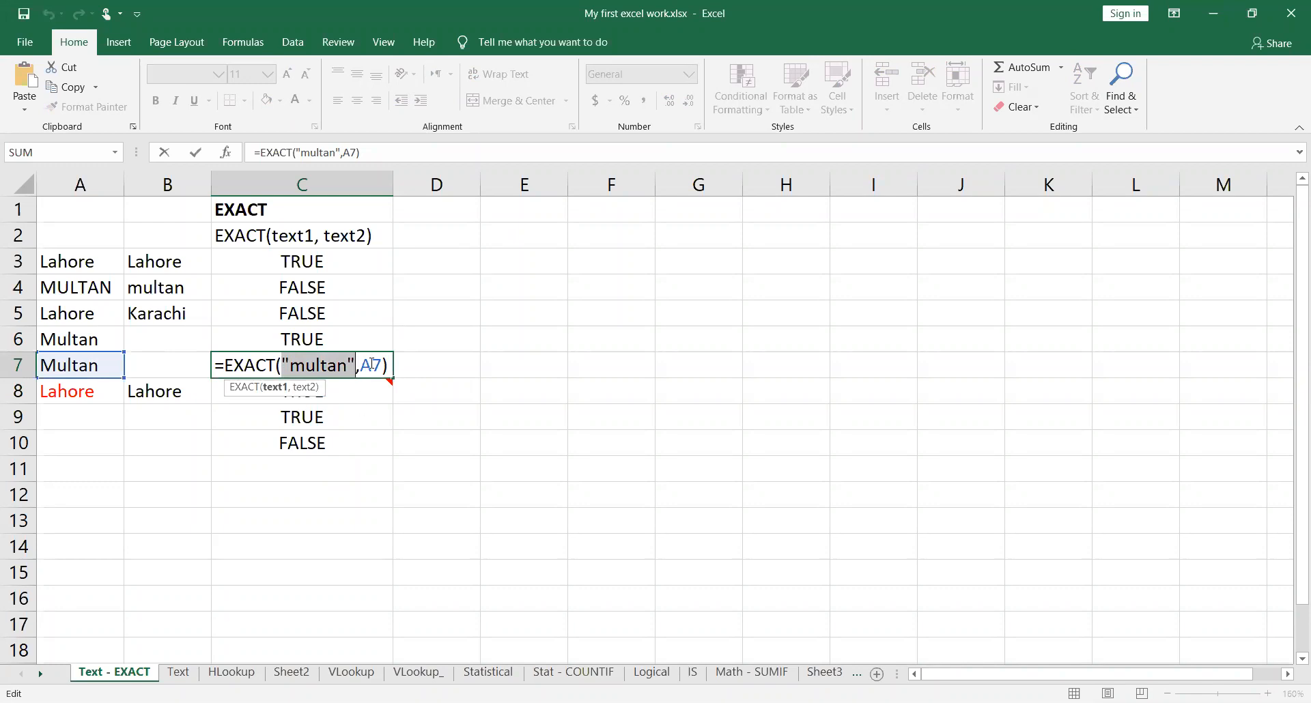
{"action": "left_click_drag", "start_coordinate": [360, 365], "coordinate": [387, 366]}
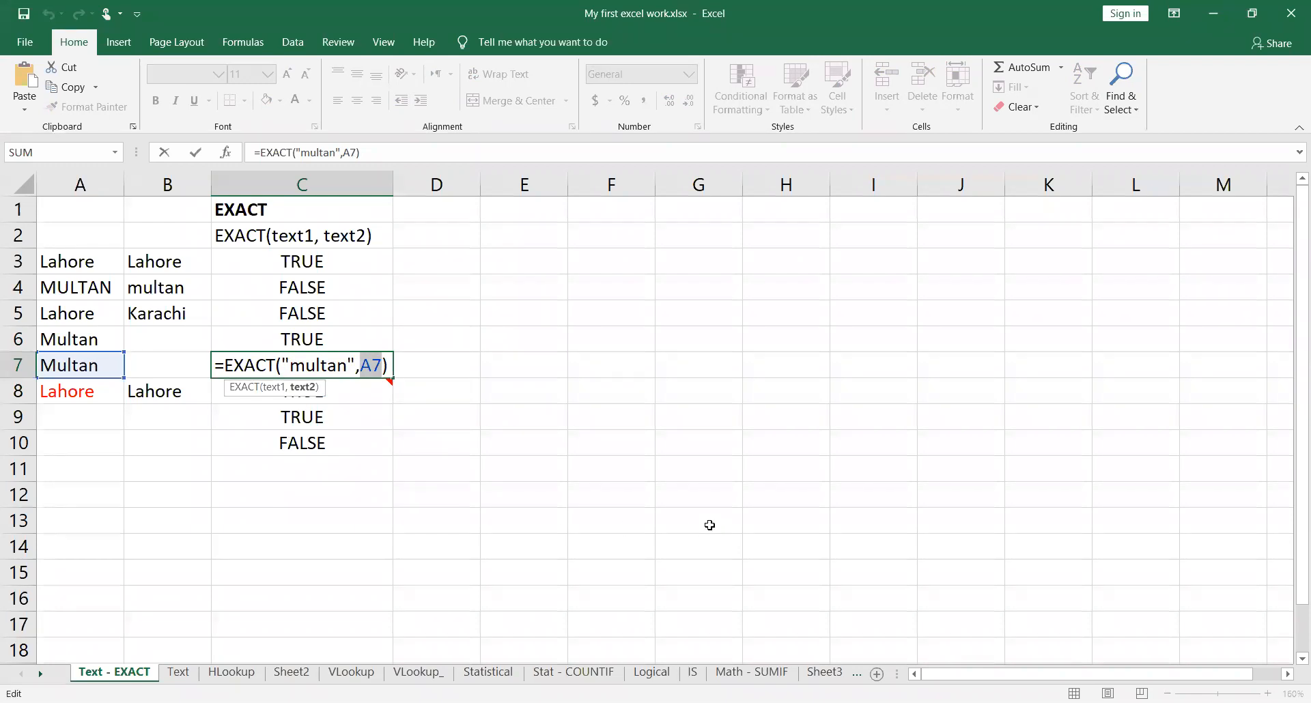
{"action": "key", "text": "Return"}
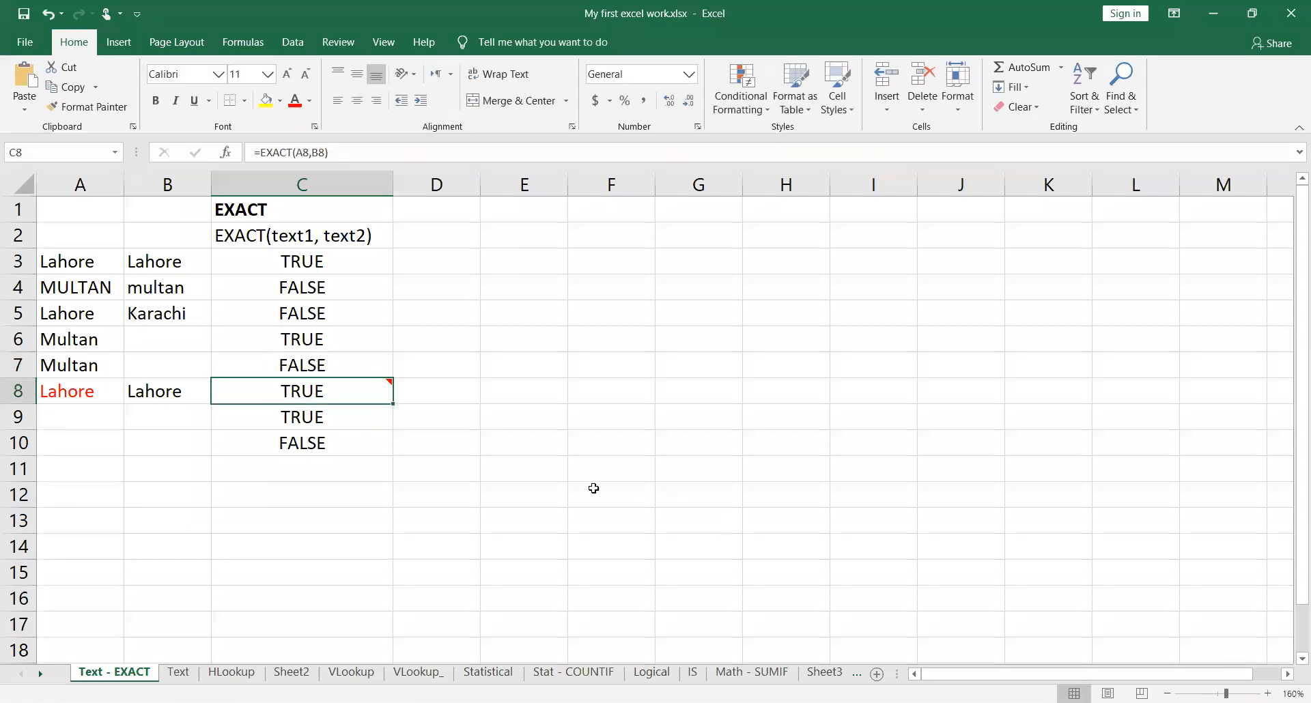
Step: Inspect the EXACT formula and the comment in C8, and compare the formatting of A8 and B8
{"action": "double_click", "coordinate": [380, 391]}
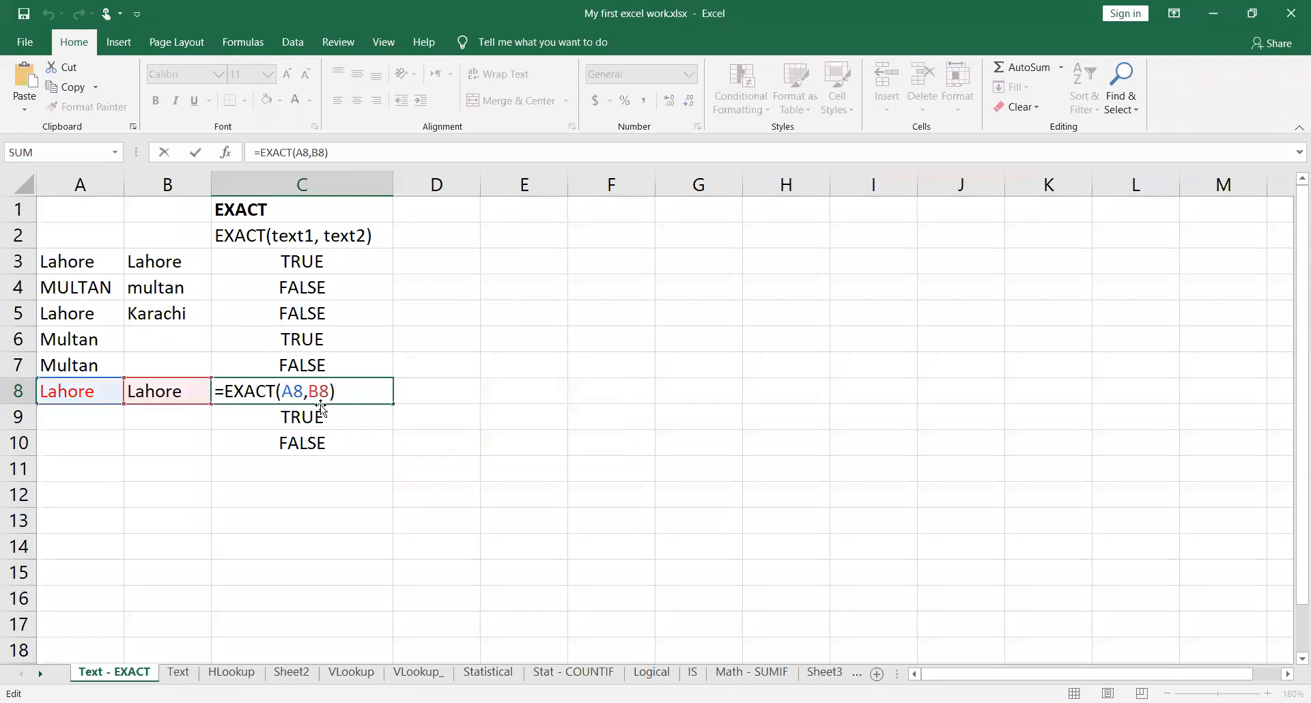
{"action": "mouse_move", "coordinate": [345, 390]}
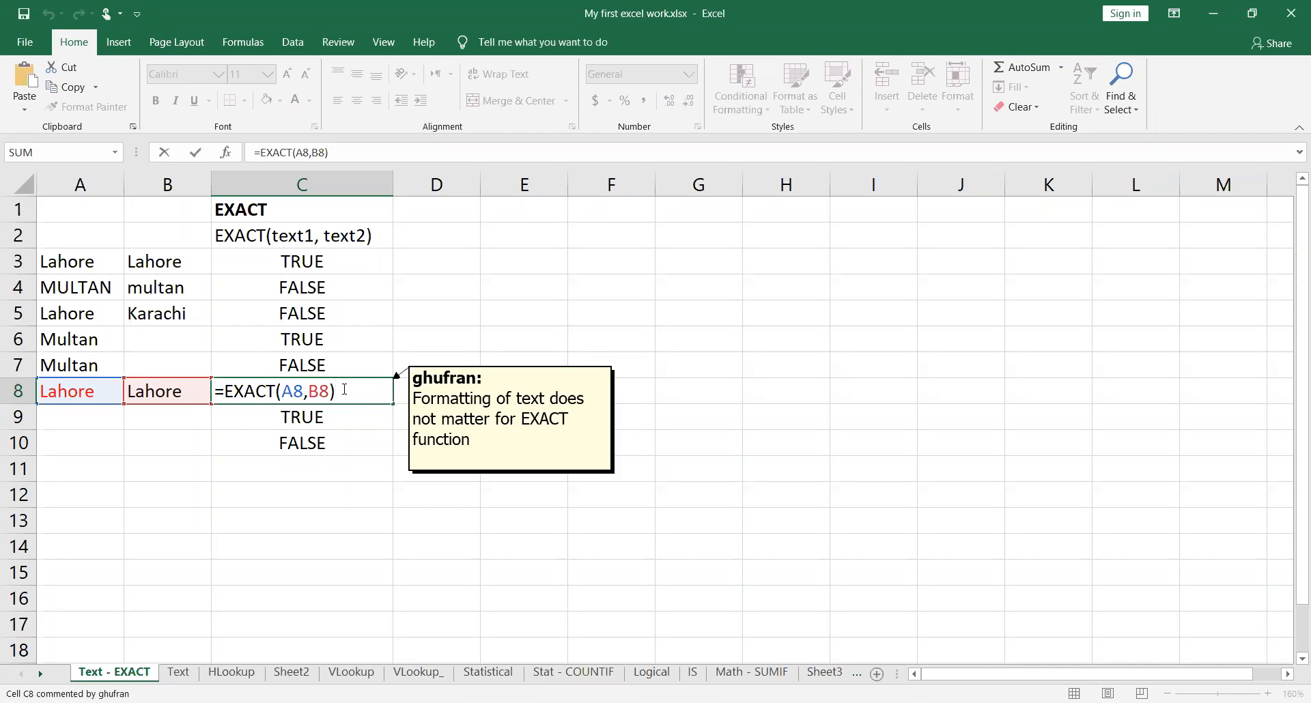
{"action": "key", "text": "ctrl+Return"}
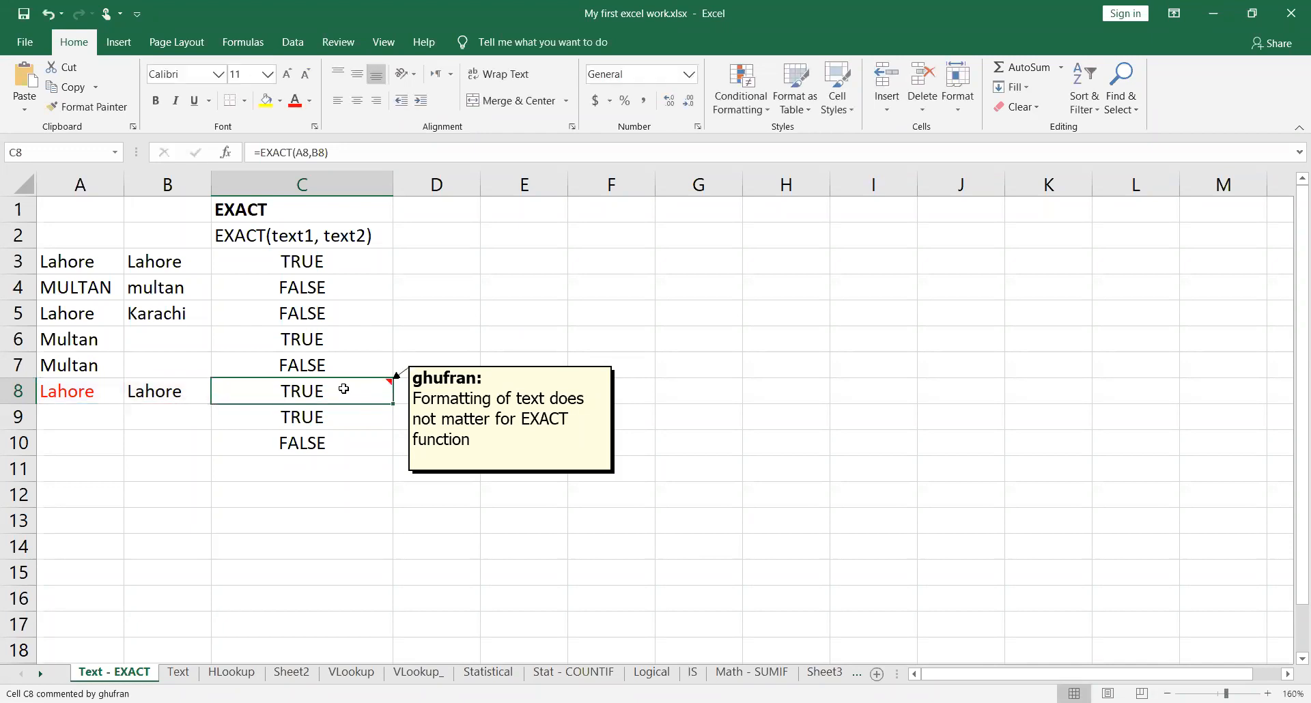
{"action": "left_click", "coordinate": [108, 402]}
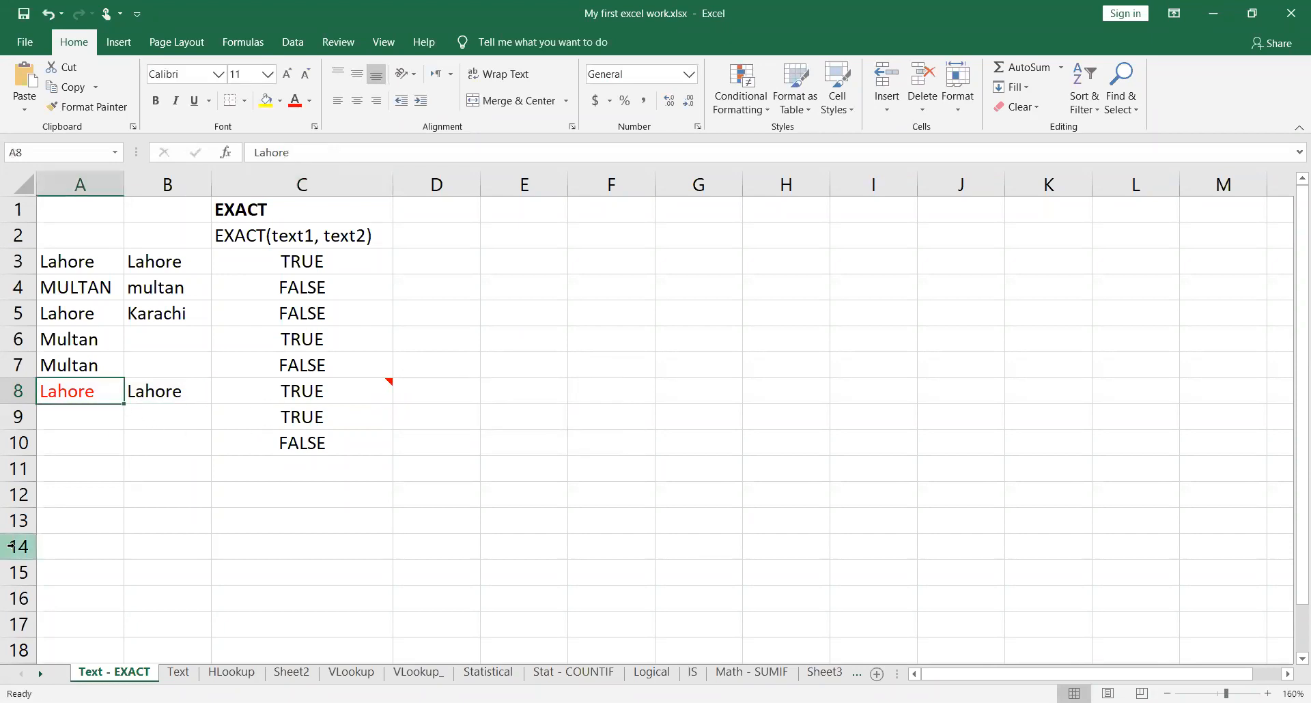
{"action": "left_click", "coordinate": [142, 392]}
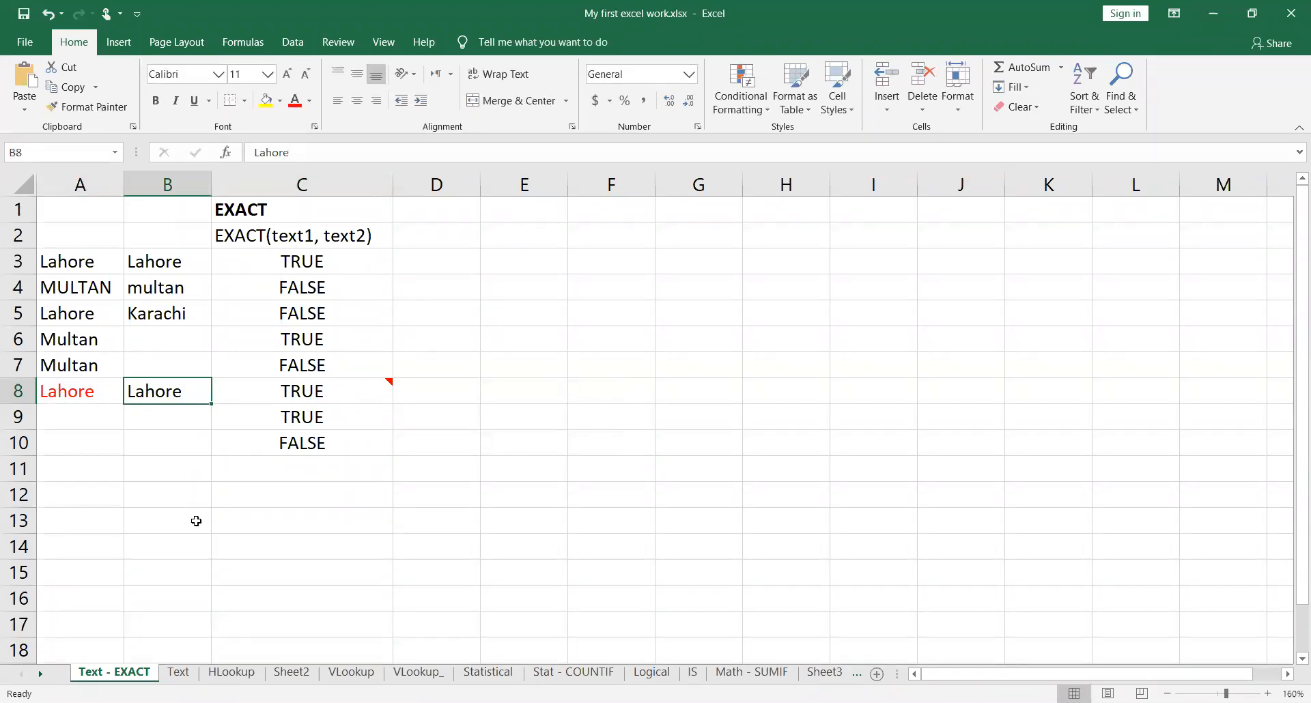
{"action": "left_click", "coordinate": [103, 399]}
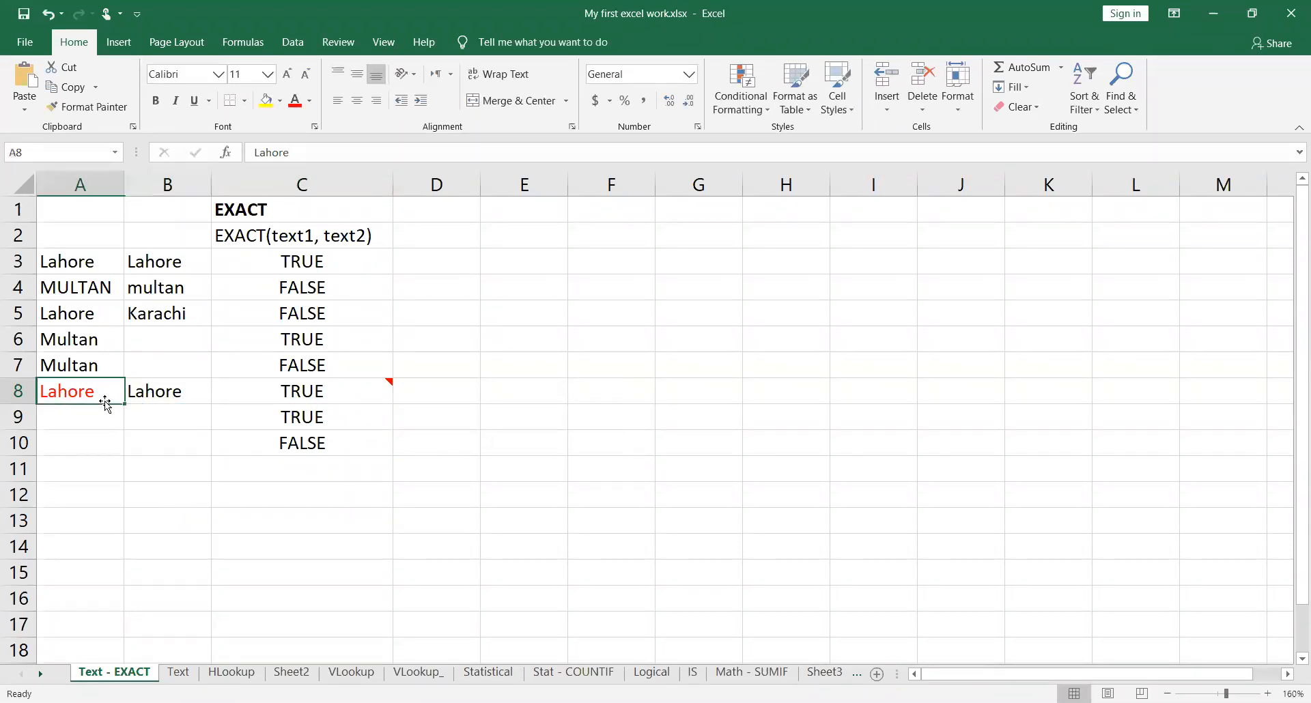
Step: Fill B8 with yellow and make its text bold, and recheck the EXACT result and comment in C8
{"action": "left_click", "coordinate": [154, 400]}
{"action": "left_click", "coordinate": [266, 100]}
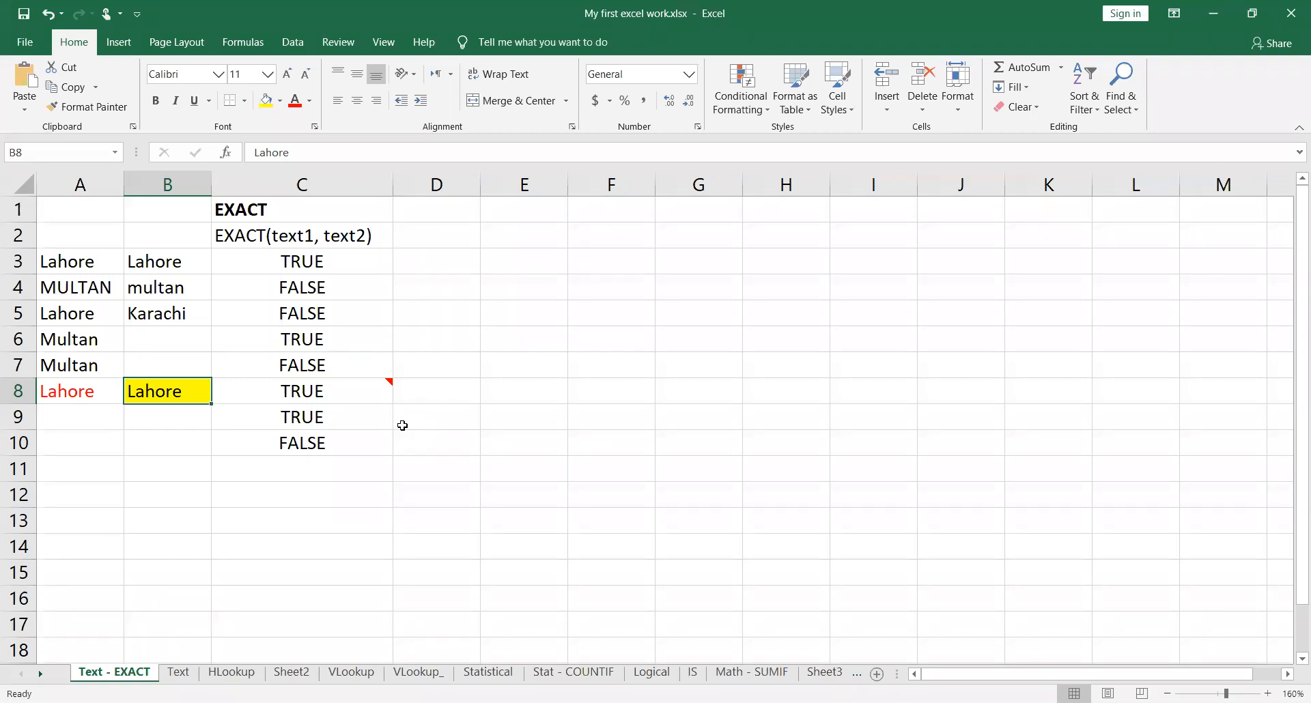
{"action": "key", "text": "ctrl+b"}
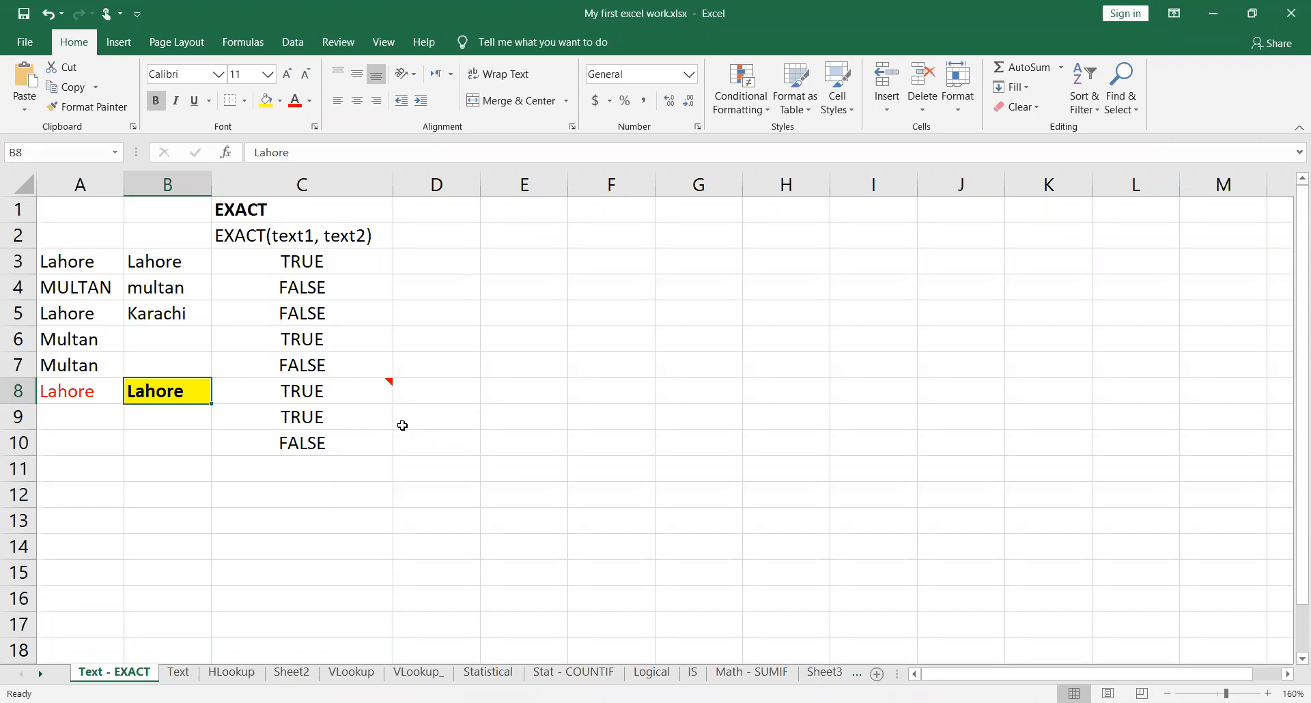
{"action": "key", "text": "Right"}
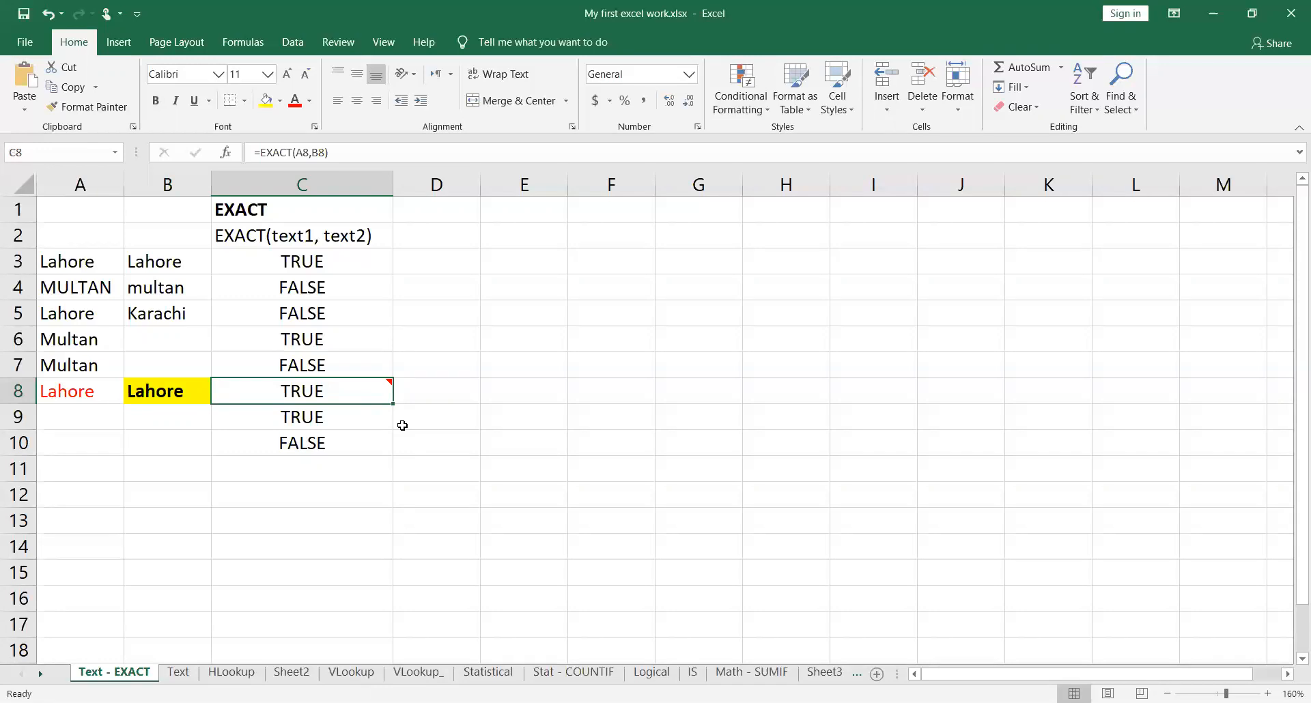
{"action": "mouse_move", "coordinate": [376, 387]}
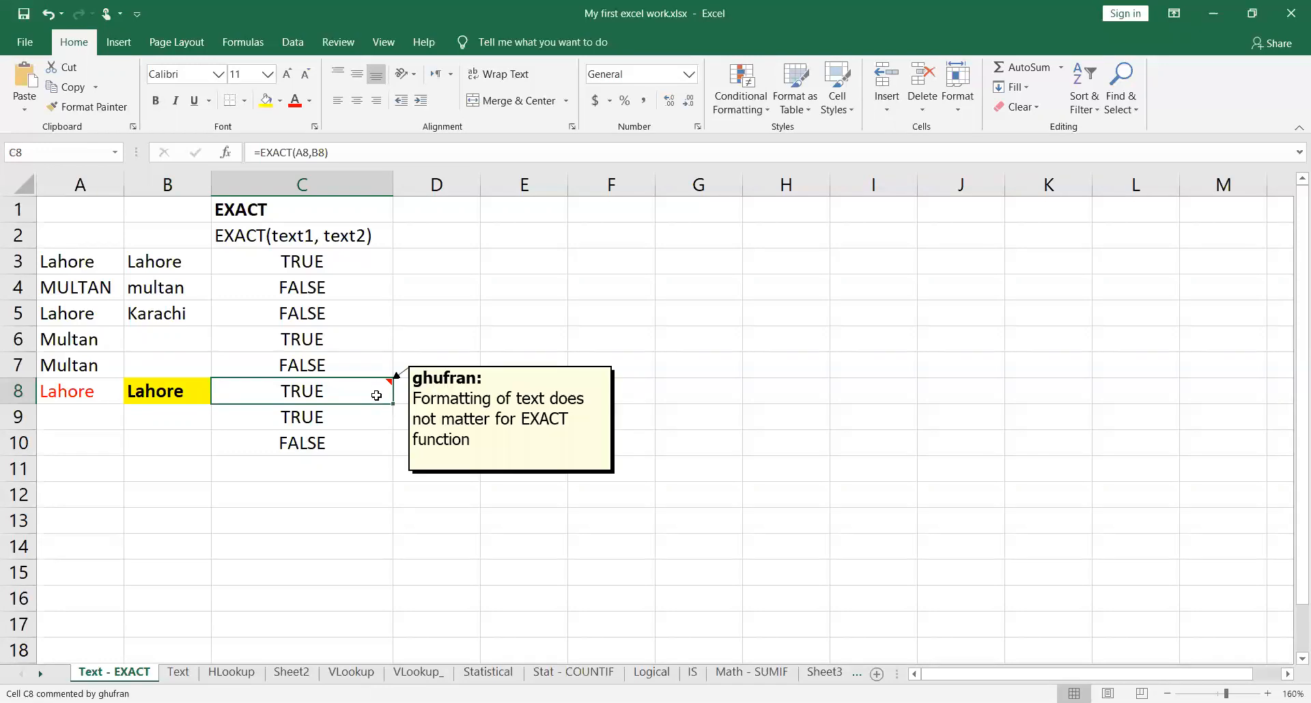
Step: Inspect the EXACT formulas in C9 and C10 that compare the literal texts for Faisalabad
{"action": "left_click", "coordinate": [383, 417]}
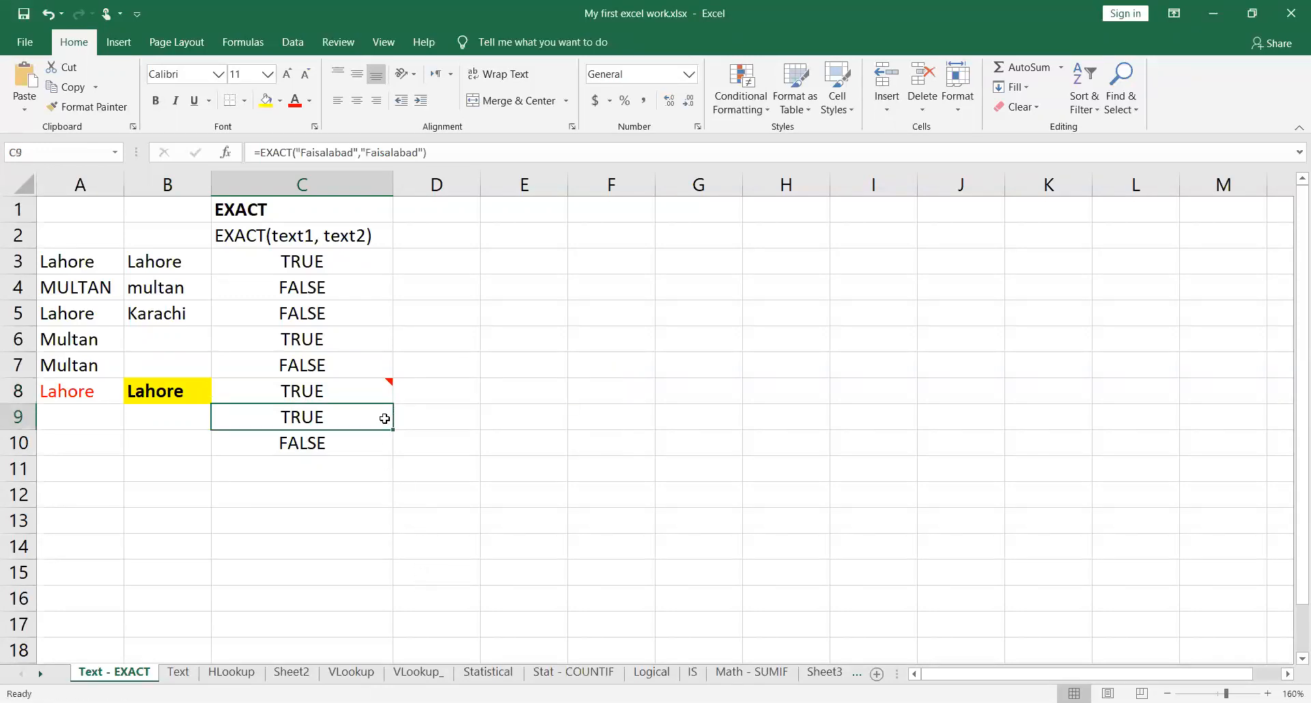
{"action": "double_click", "coordinate": [357, 417]}
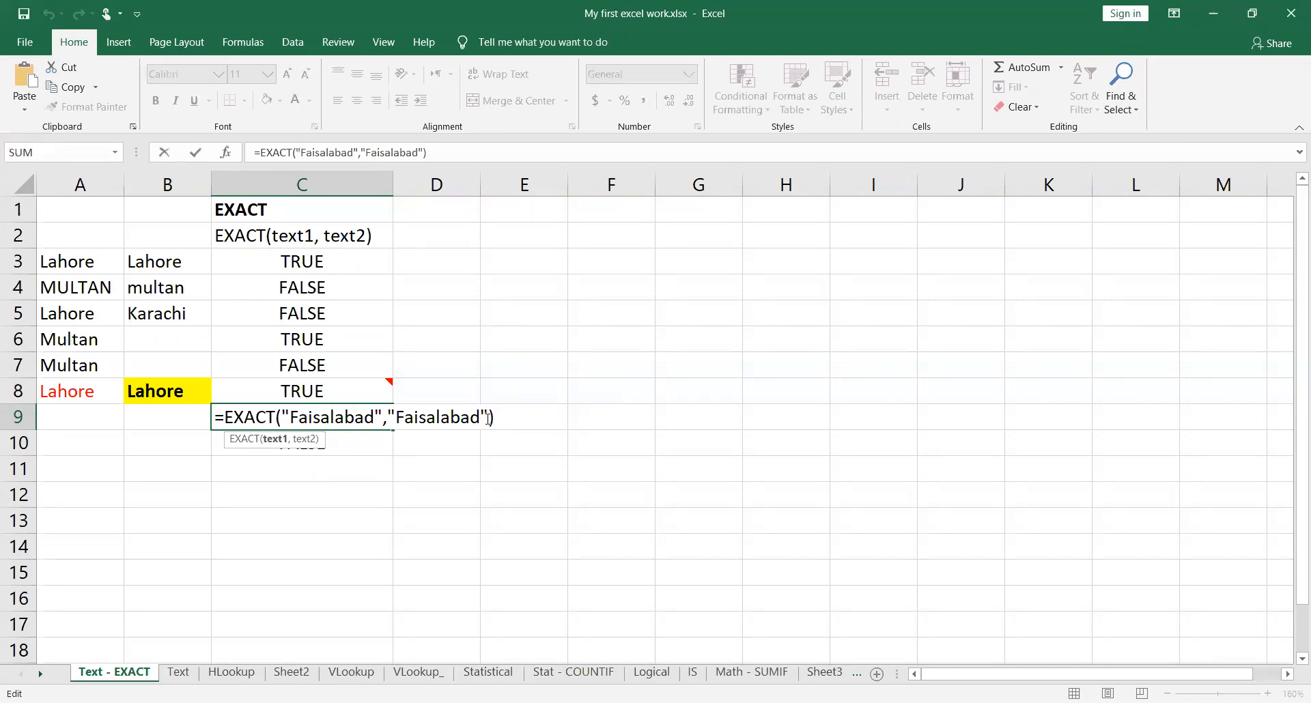
{"action": "key", "text": "Return"}
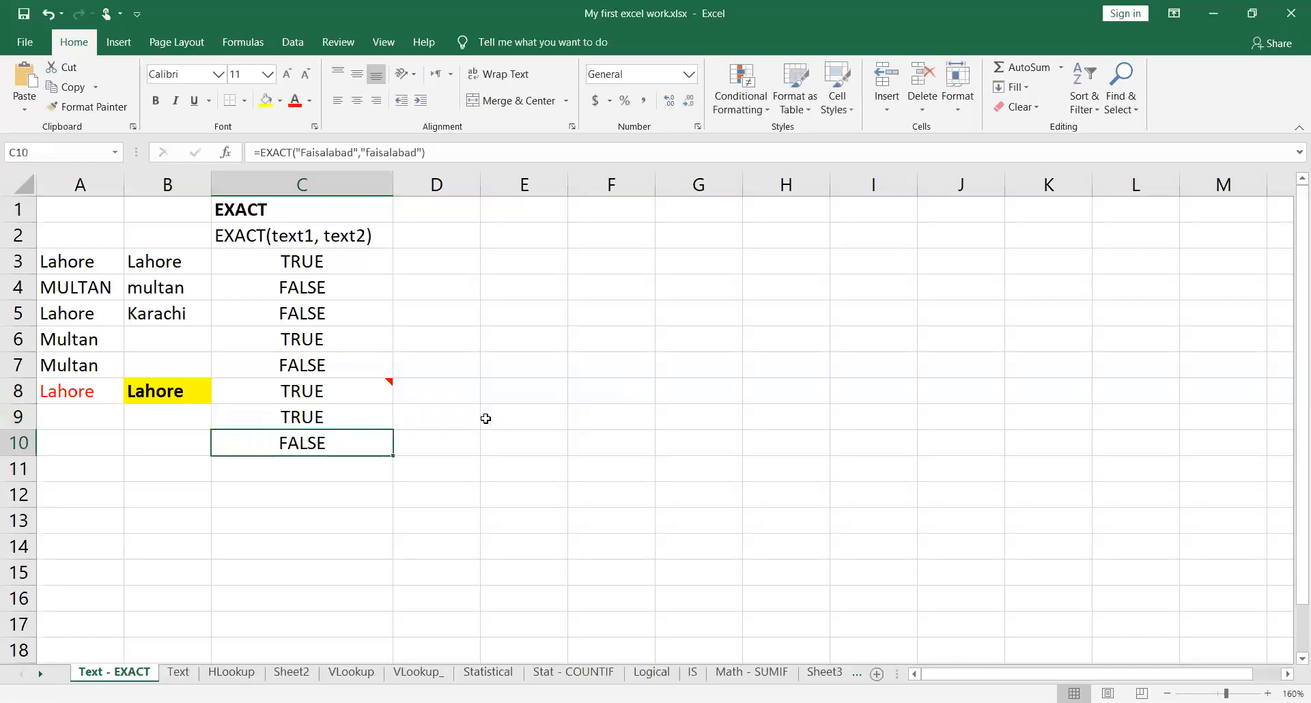
{"action": "double_click", "coordinate": [379, 450]}
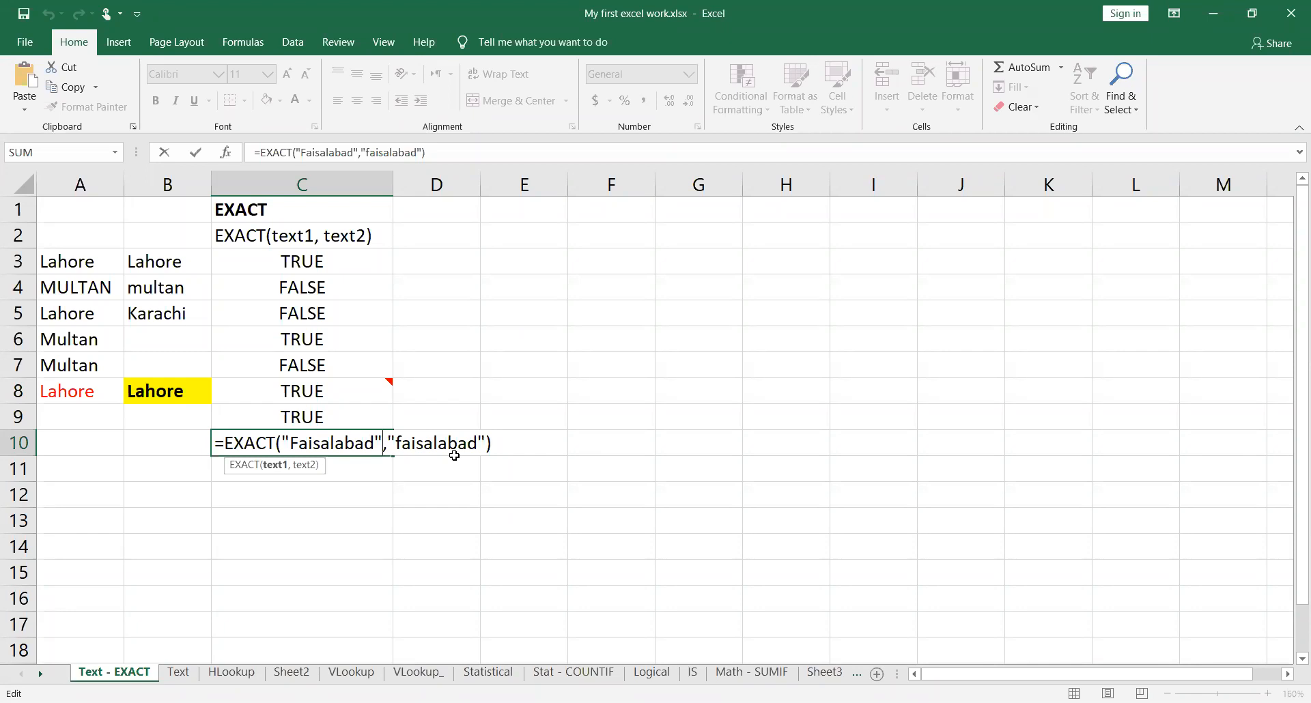
{"action": "key", "text": "Return"}
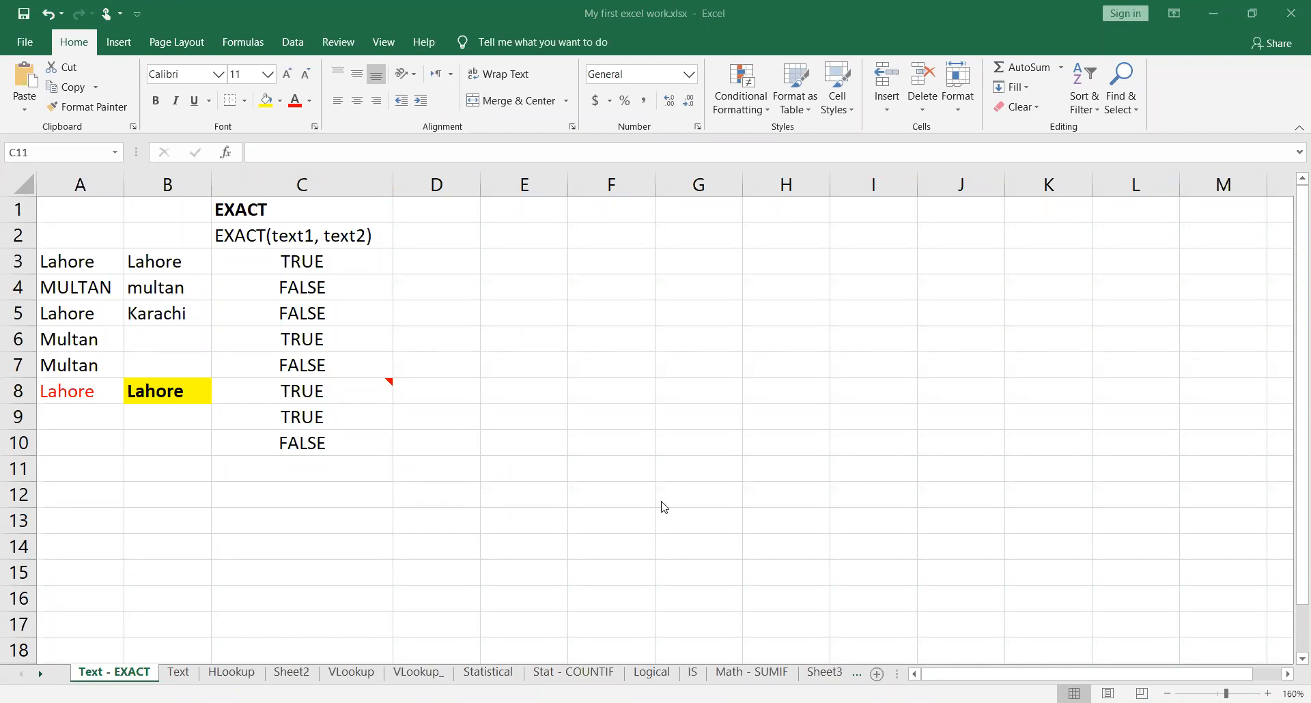
{"action": "left_click", "coordinate": [743, 489]}
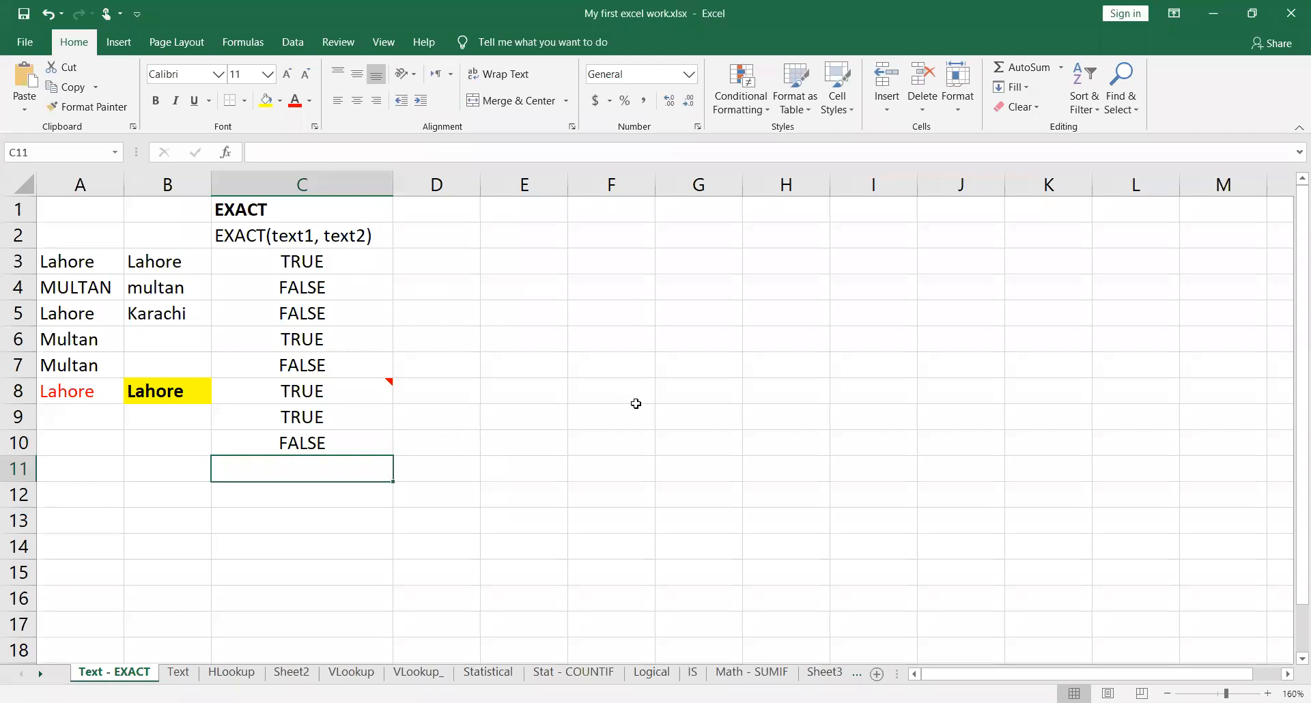